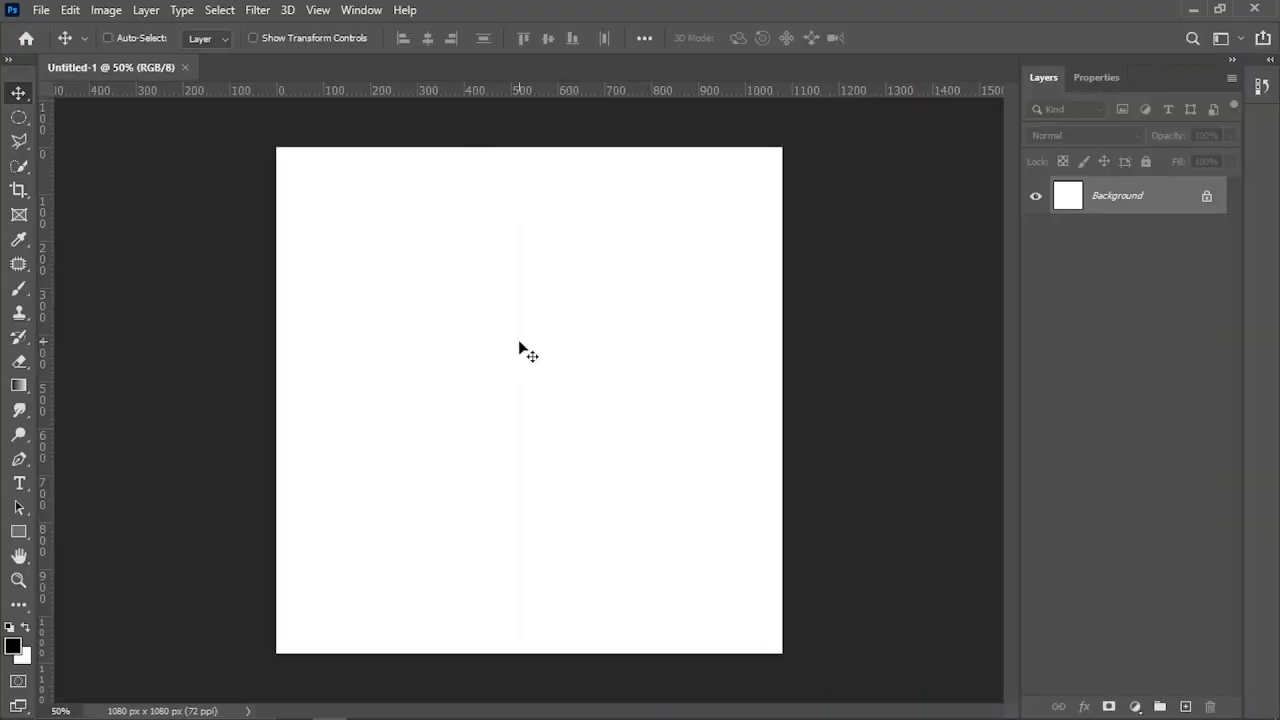
Duplicate the Background layer and enable a Gradient Overlay on the copy.
{"action": "key", "text": "ctrl+0"}
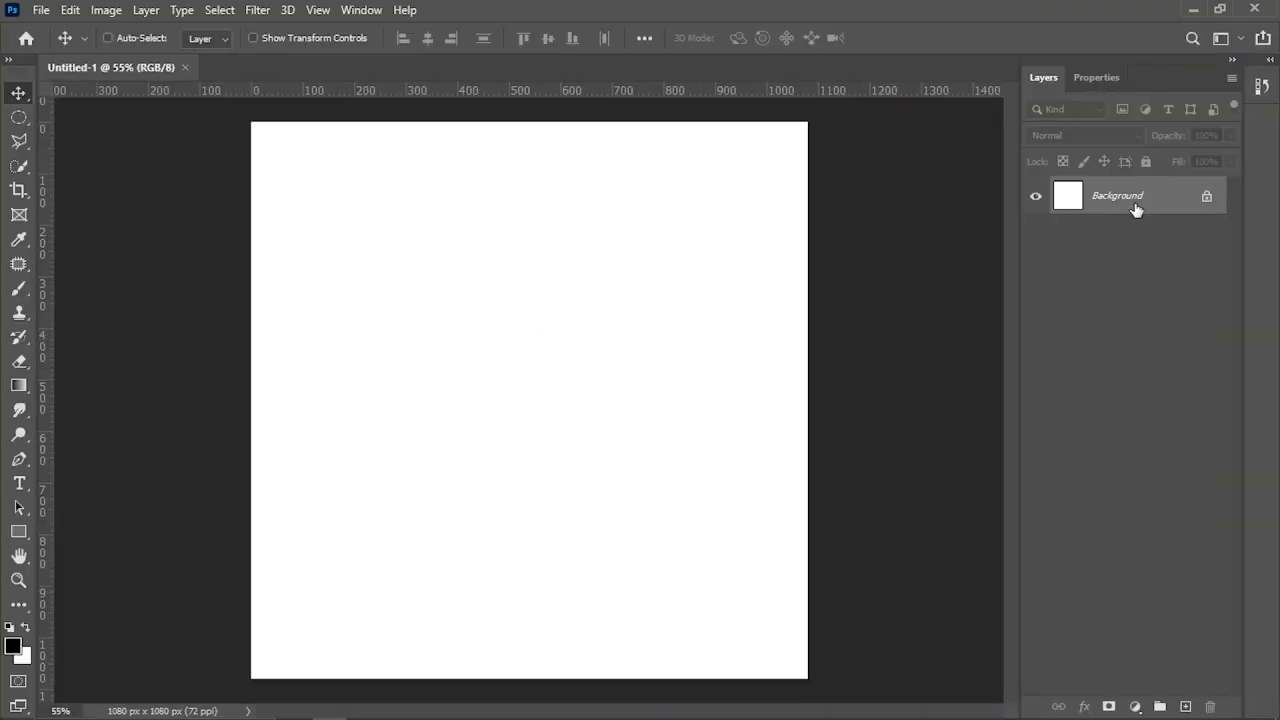
{"action": "left_click_drag", "start_coordinate": [1135, 210], "coordinate": [1185, 706]}
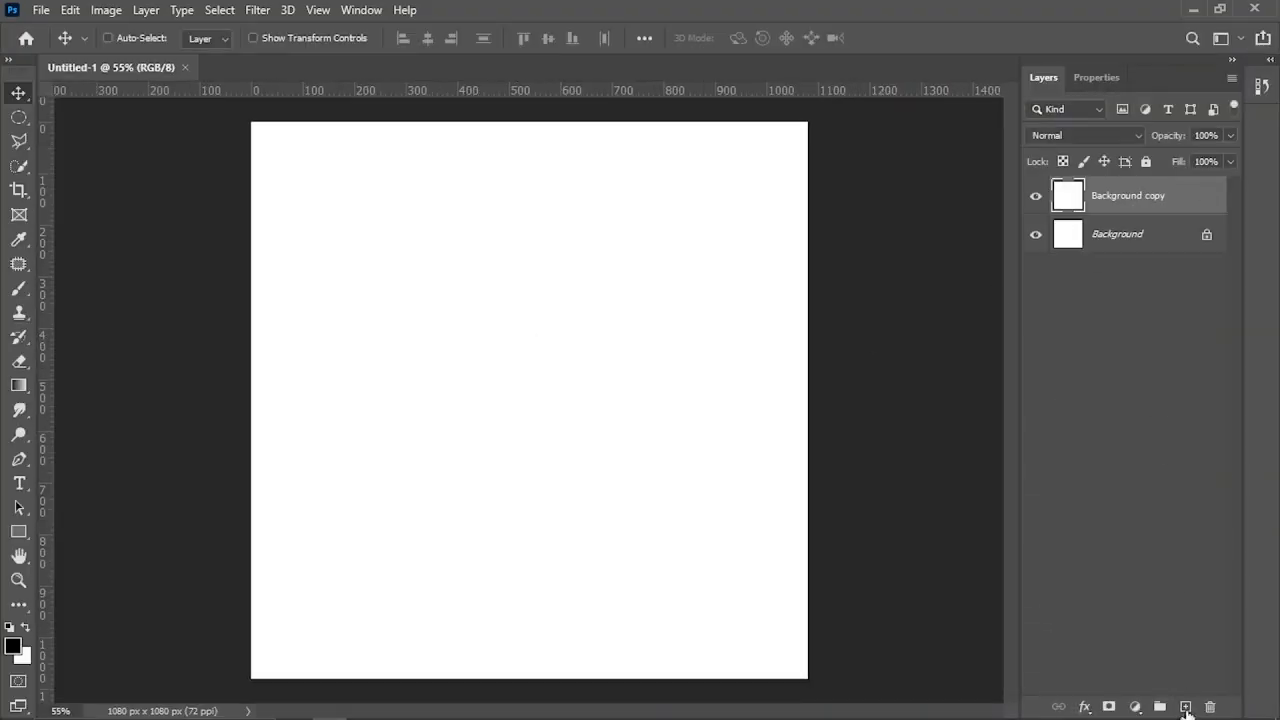
{"action": "right_click", "coordinate": [1183, 203]}
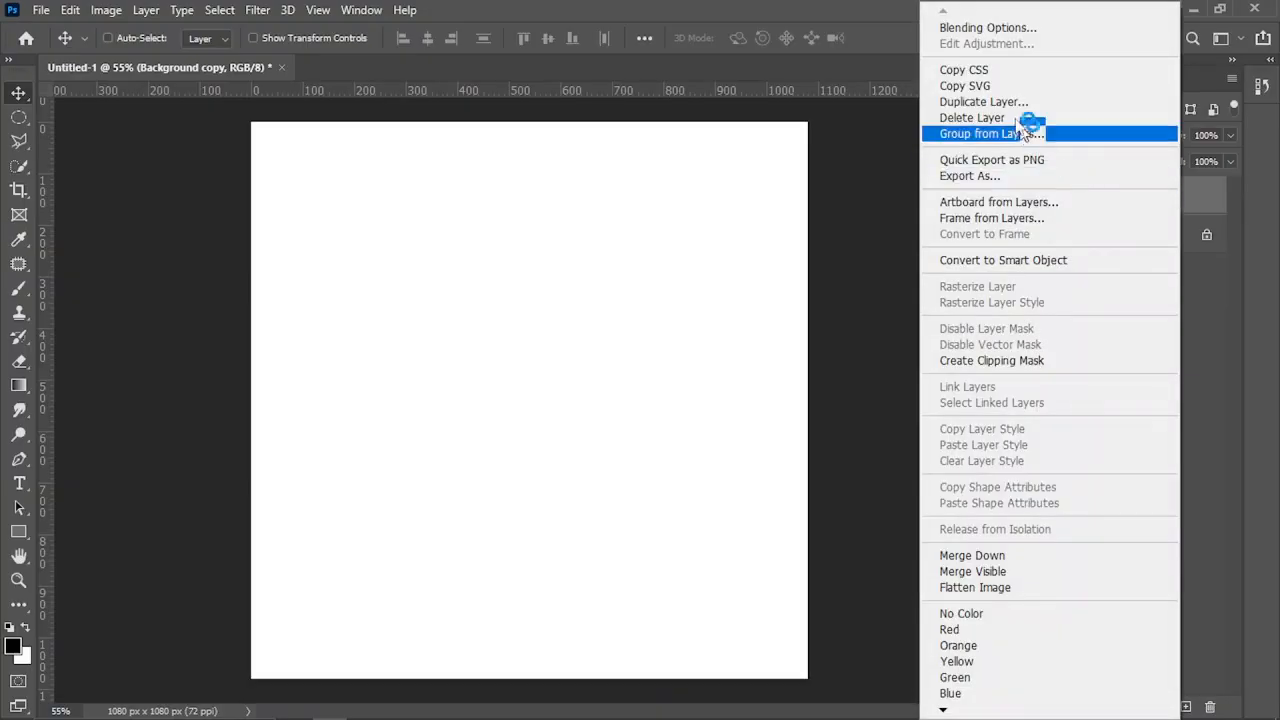
{"action": "left_click", "coordinate": [981, 28]}
{"action": "left_click_drag", "start_coordinate": [667, 211], "coordinate": [907, 48]}
{"action": "left_click", "coordinate": [640, 336]}
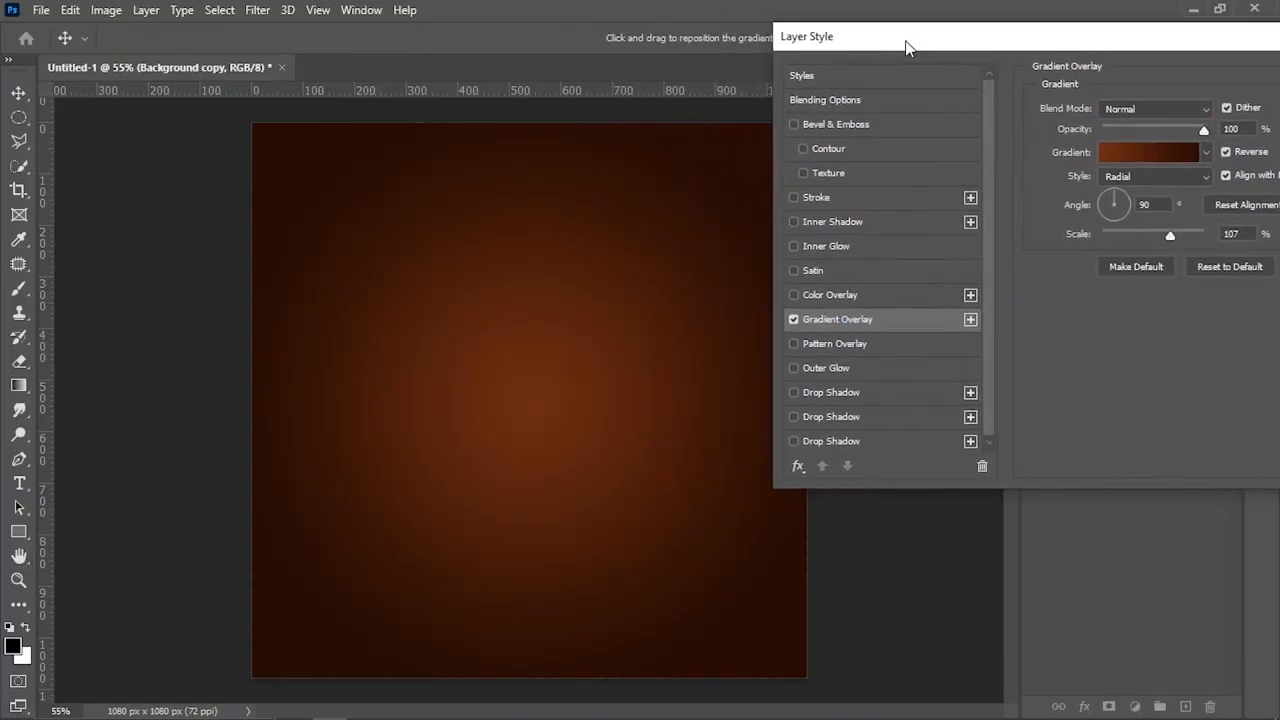
Set the overlay gradient's stop at location 100% to a slightly brighter orange-brown.
{"action": "left_click", "coordinate": [1150, 152]}
{"action": "left_click", "coordinate": [1121, 439]}
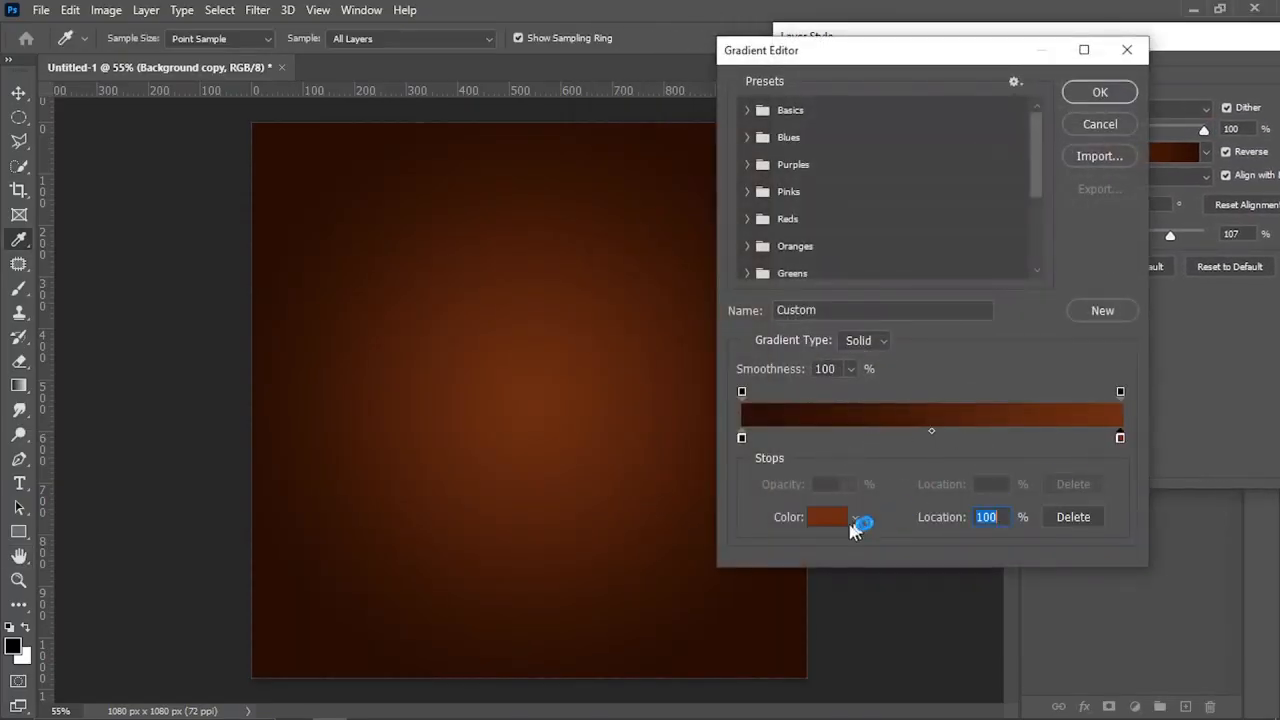
{"action": "left_click", "coordinate": [828, 517]}
{"action": "left_click_drag", "start_coordinate": [978, 311], "coordinate": [969, 303]}
{"action": "left_click", "coordinate": [1208, 164]}
Set the overlay gradient's stop at location 0% to a very dark brown and apply the layer style.
{"action": "left_click", "coordinate": [742, 438]}
{"action": "left_click", "coordinate": [828, 517]}
{"action": "type", "text": "000000"}
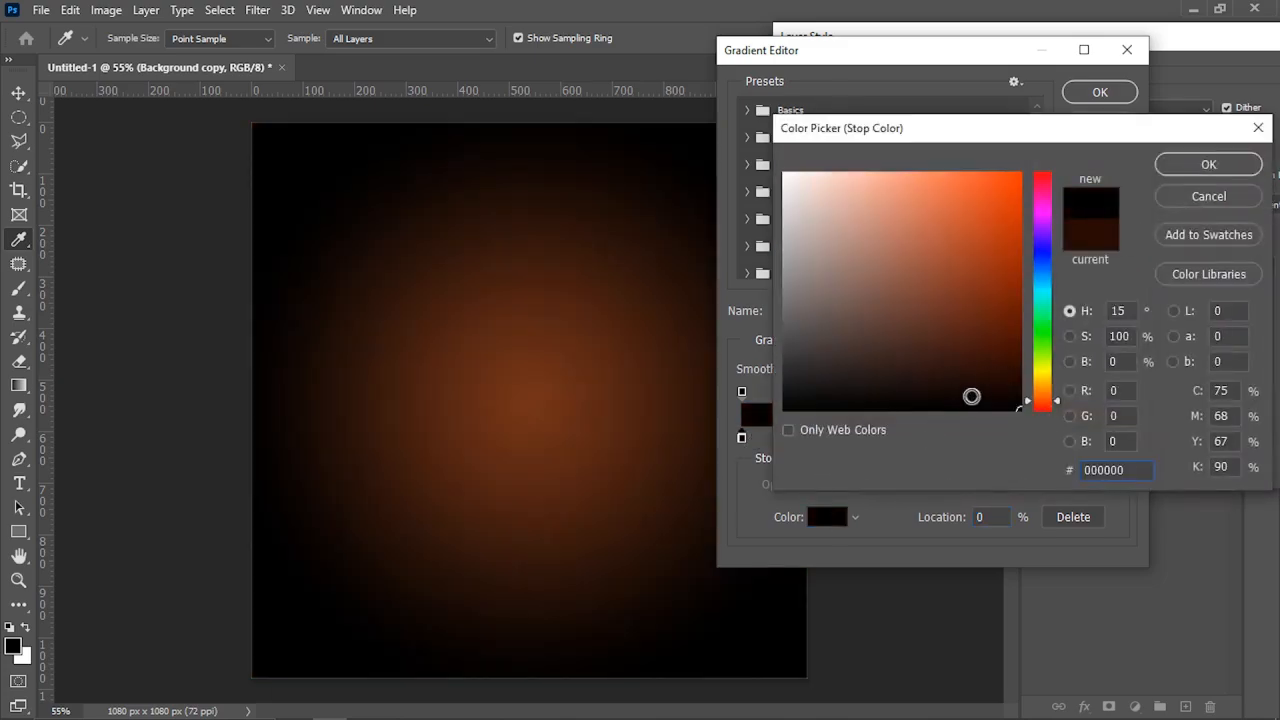
{"action": "left_click_drag", "start_coordinate": [965, 381], "coordinate": [972, 375]}
{"action": "left_click", "coordinate": [1205, 165]}
{"action": "left_click", "coordinate": [1100, 94]}
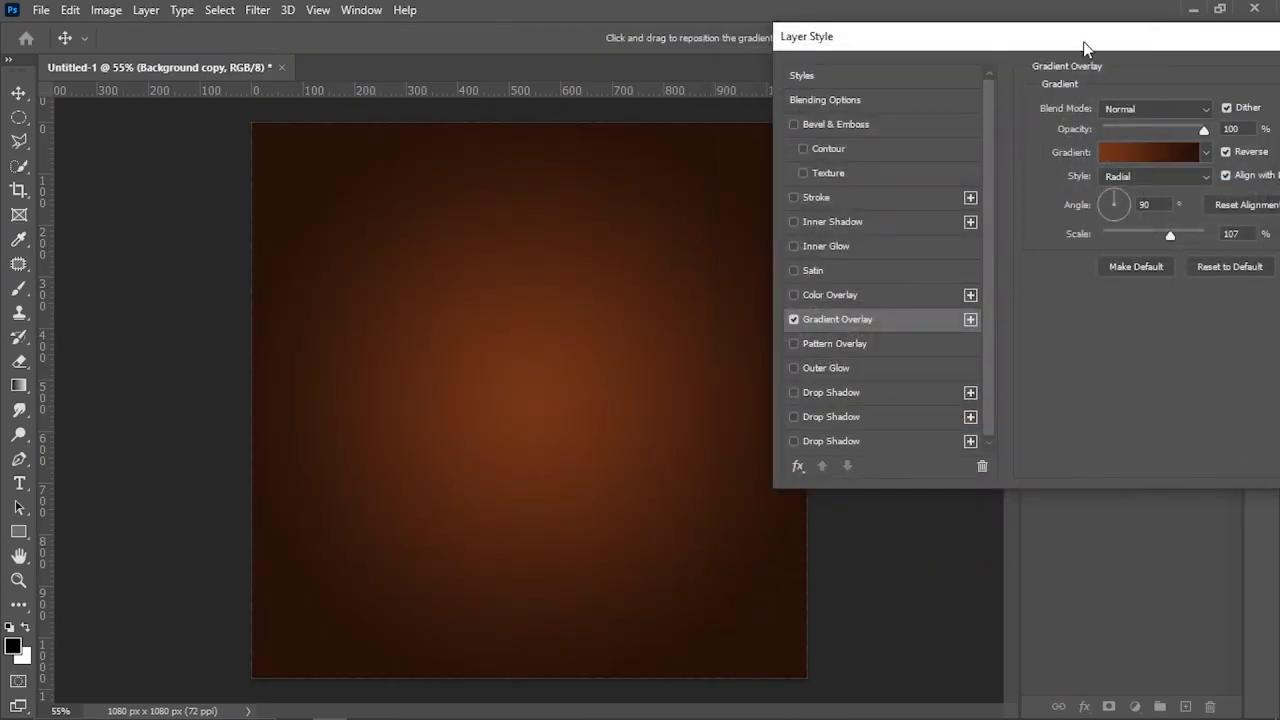
{"action": "key", "text": "Return"}
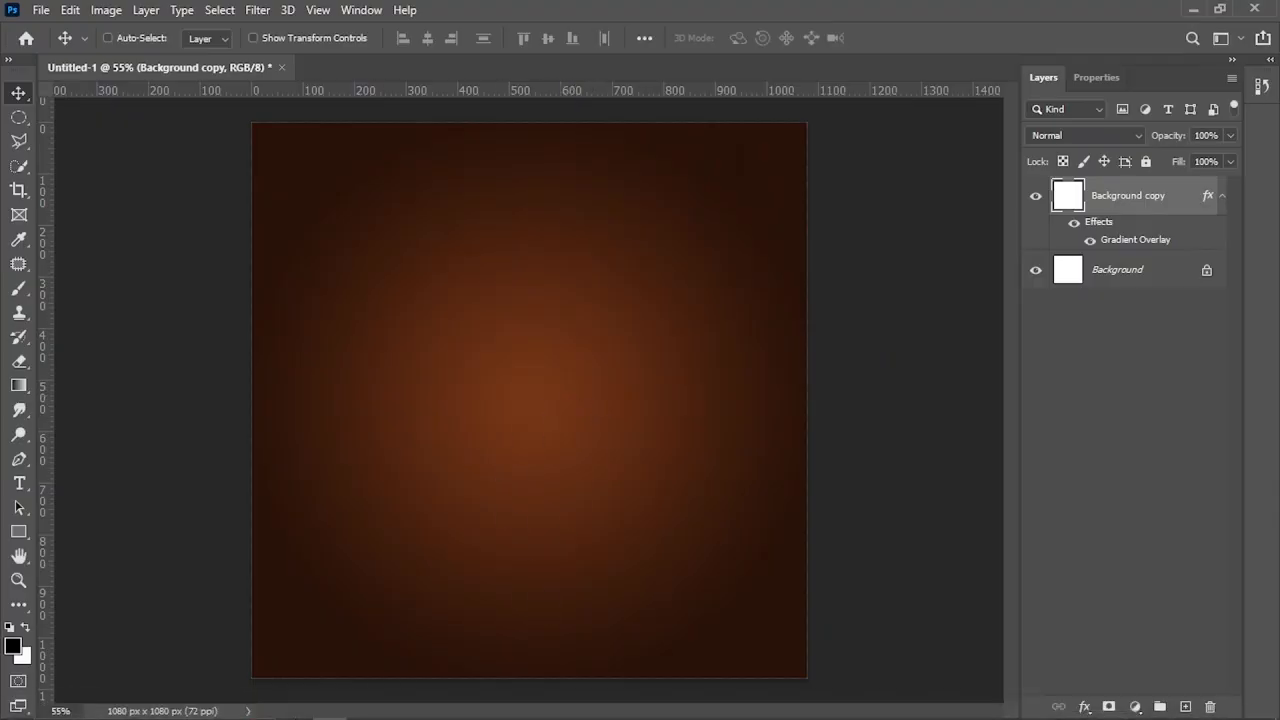
Place the bokeh image 5 from New folder (2), scale it to about 115% to cover the canvas, and set its blend mode to Multiply.
{"action": "left_click", "coordinate": [295, 706]}
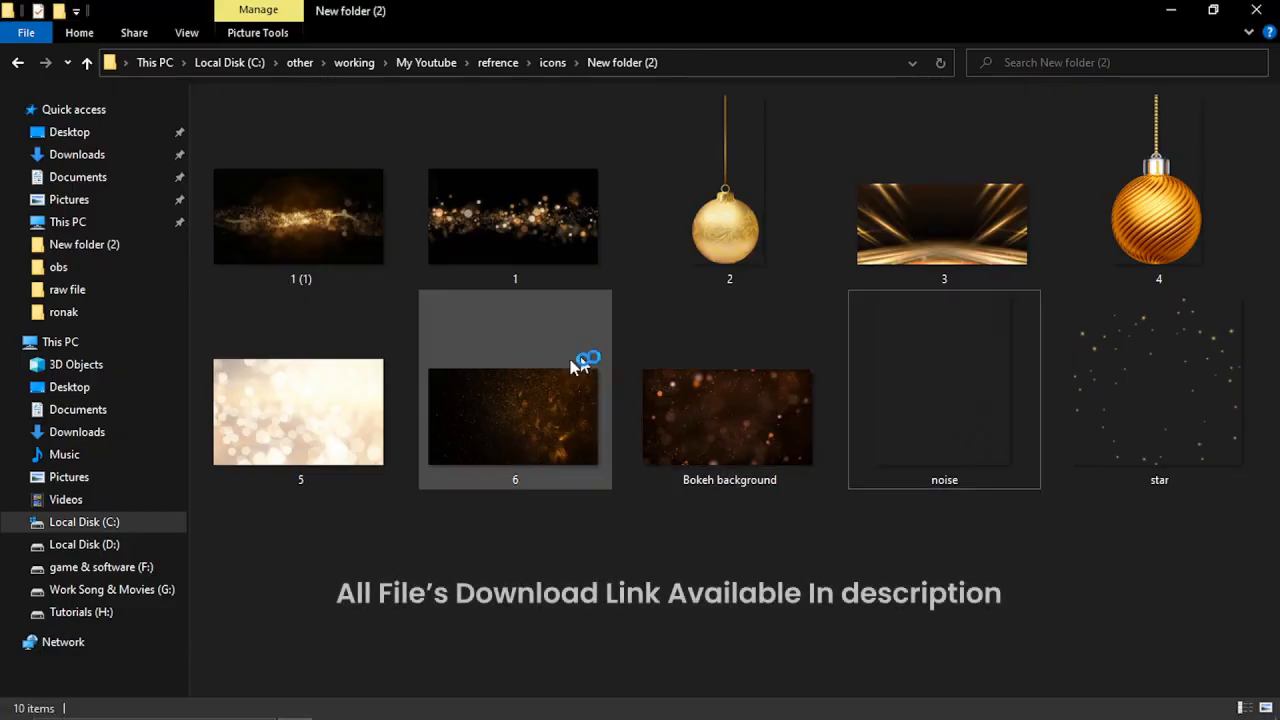
{"action": "left_click_drag", "start_coordinate": [306, 437], "coordinate": [470, 578]}
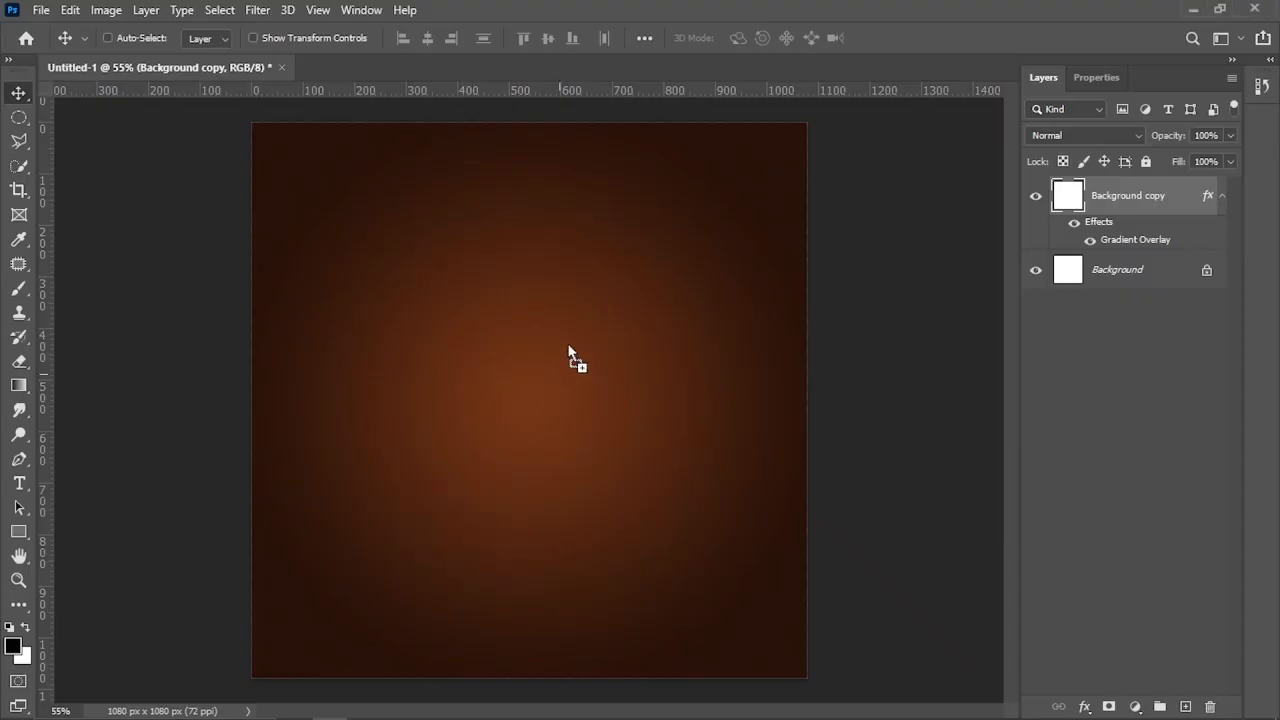
{"action": "left_click_drag", "start_coordinate": [569, 357], "coordinate": [570, 357]}
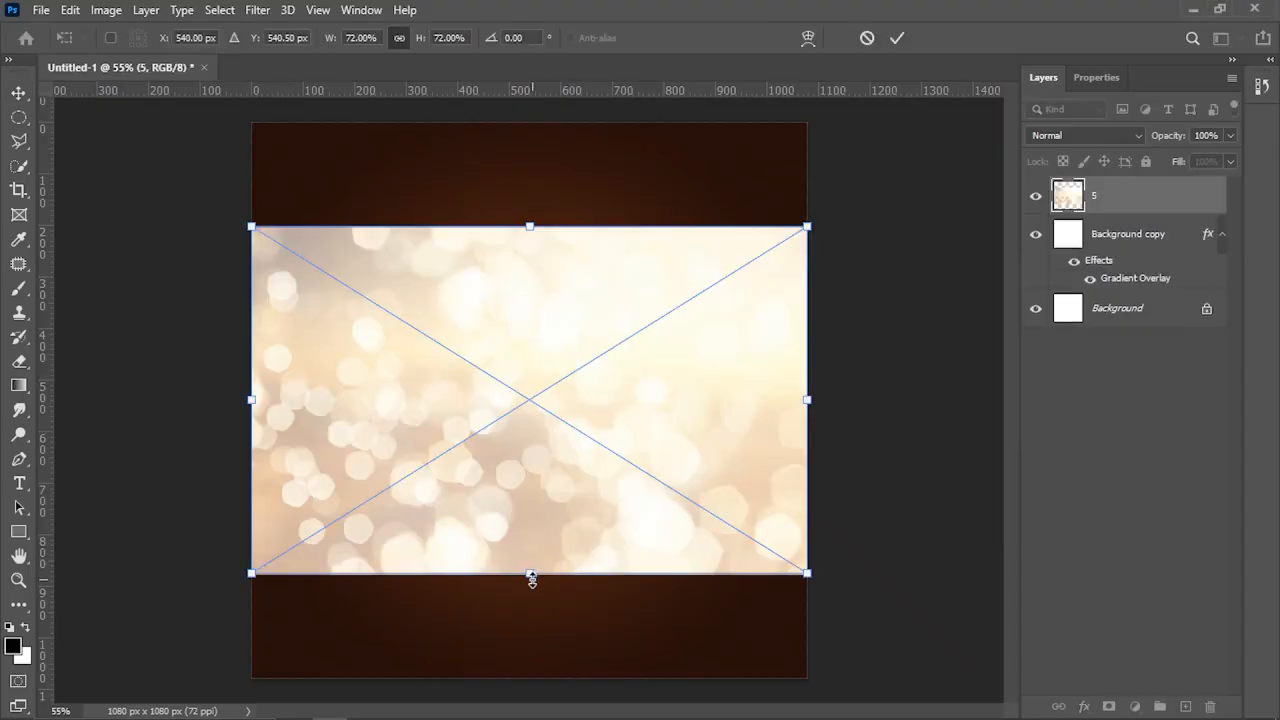
{"action": "left_click_drag", "start_coordinate": [531, 577], "coordinate": [528, 678]}
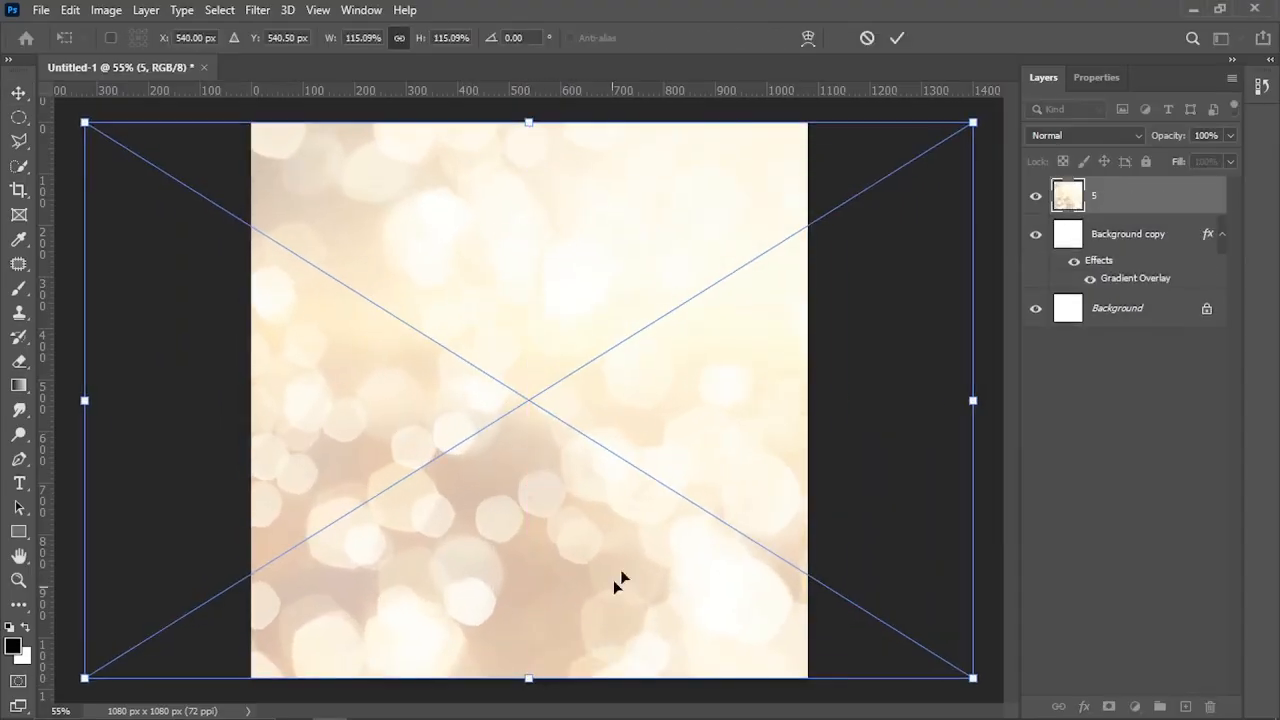
{"action": "key", "text": "Return"}
{"action": "left_click", "coordinate": [1075, 137]}
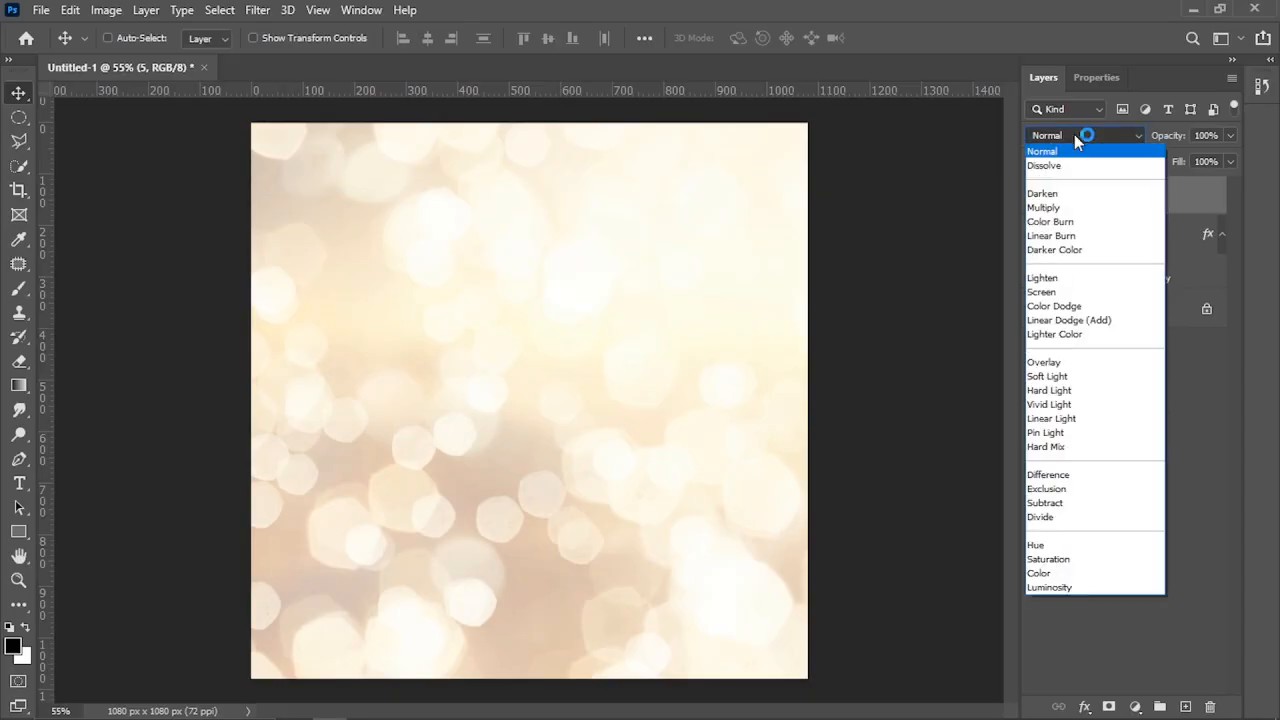
{"action": "left_click", "coordinate": [1050, 211]}
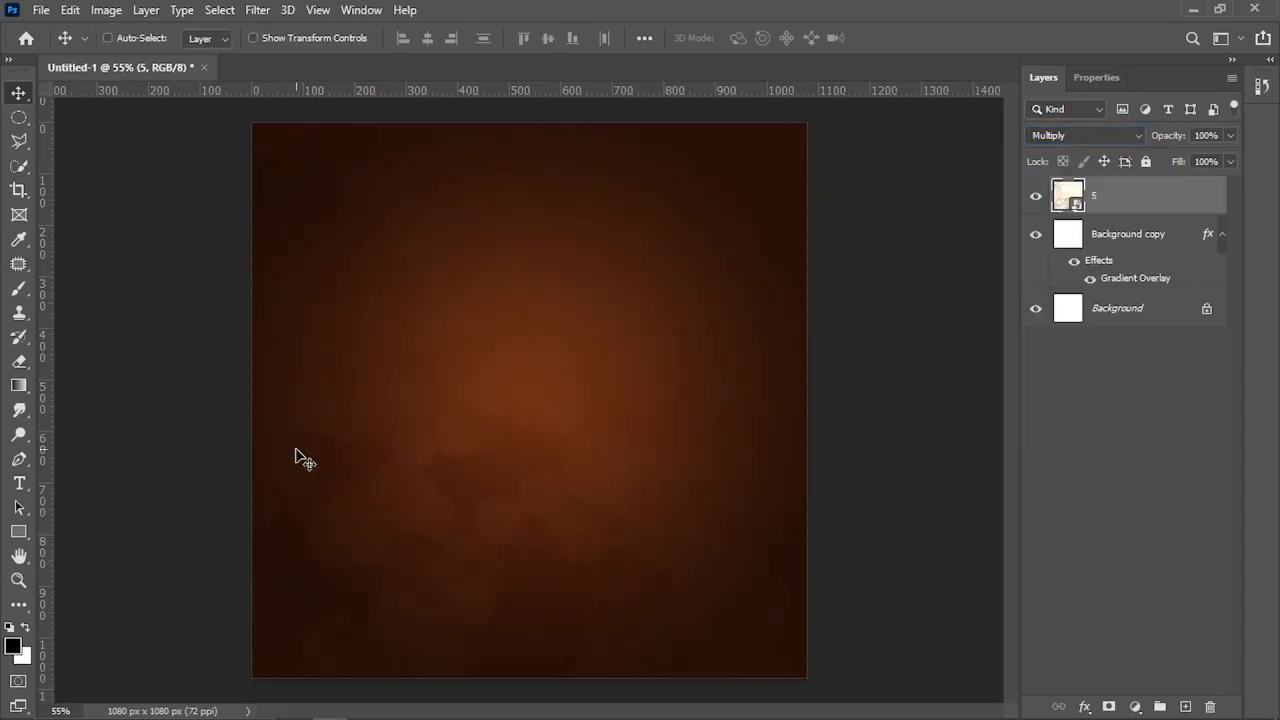
Enlarge the bokeh layer 5 further and shift it so its light circles fall across the middle of the canvas.
{"action": "scroll", "coordinate": [297, 451], "scroll_direction": "down", "scroll_amount": 2}
{"action": "key", "text": "ctrl+t"}
{"action": "key", "text": "ctrl+0"}
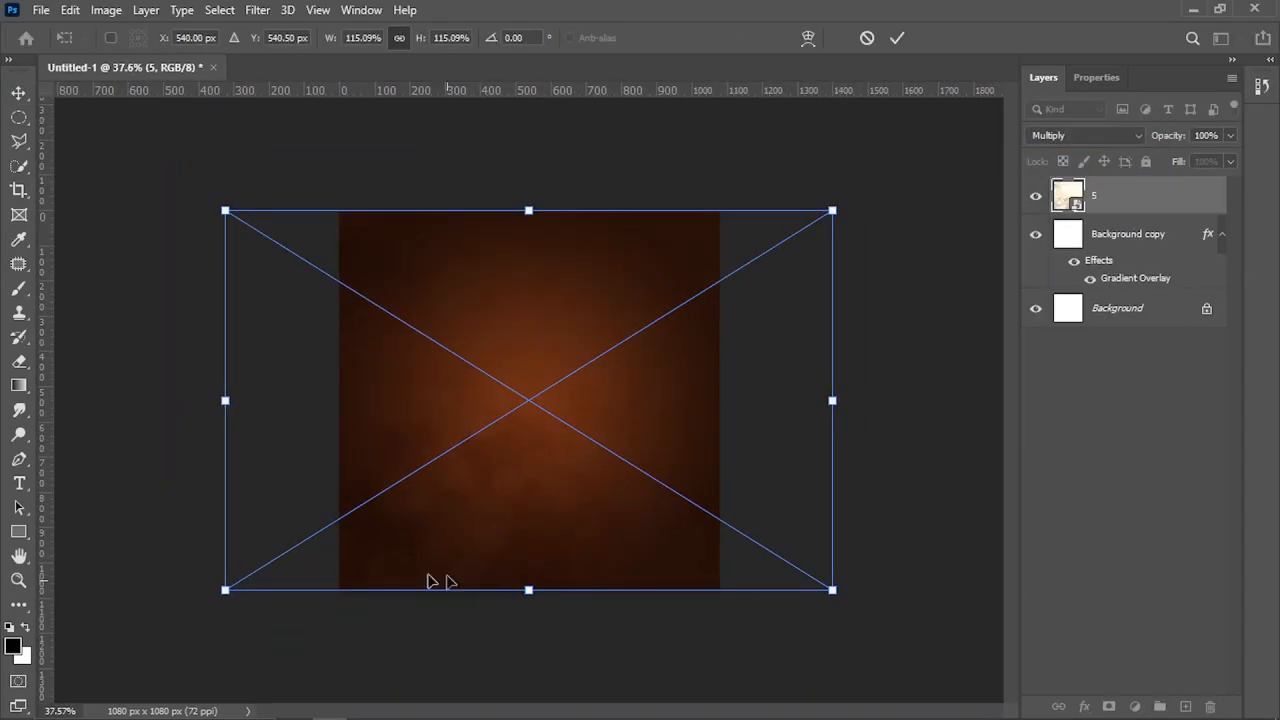
{"action": "left_click_drag", "start_coordinate": [223, 589], "coordinate": [62, 637]}
{"action": "left_click_drag", "start_coordinate": [495, 537], "coordinate": [651, 458]}
{"action": "key", "text": "Return"}
{"action": "key", "text": "ctrl+0"}
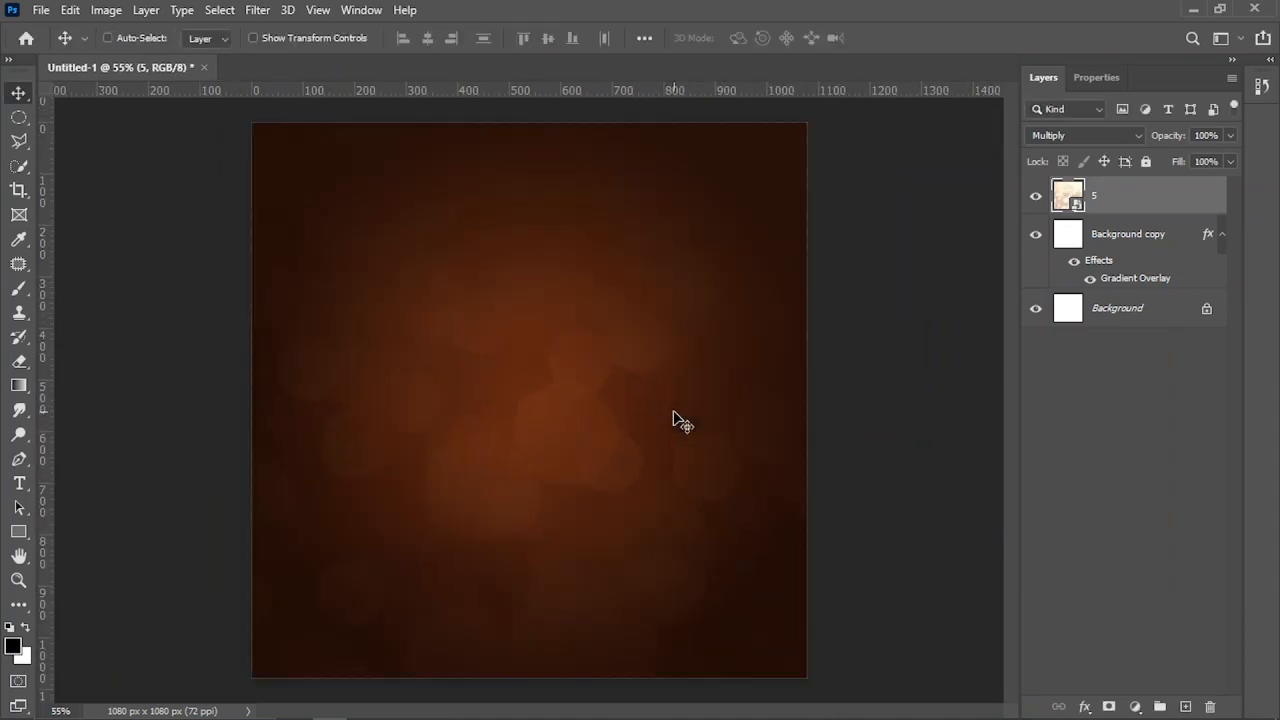
Add the black text "2" in Roboto Black at 61 pt in the upper-left part of the canvas.
{"action": "scroll", "coordinate": [390, 432], "scroll_direction": "down", "scroll_amount": 1}
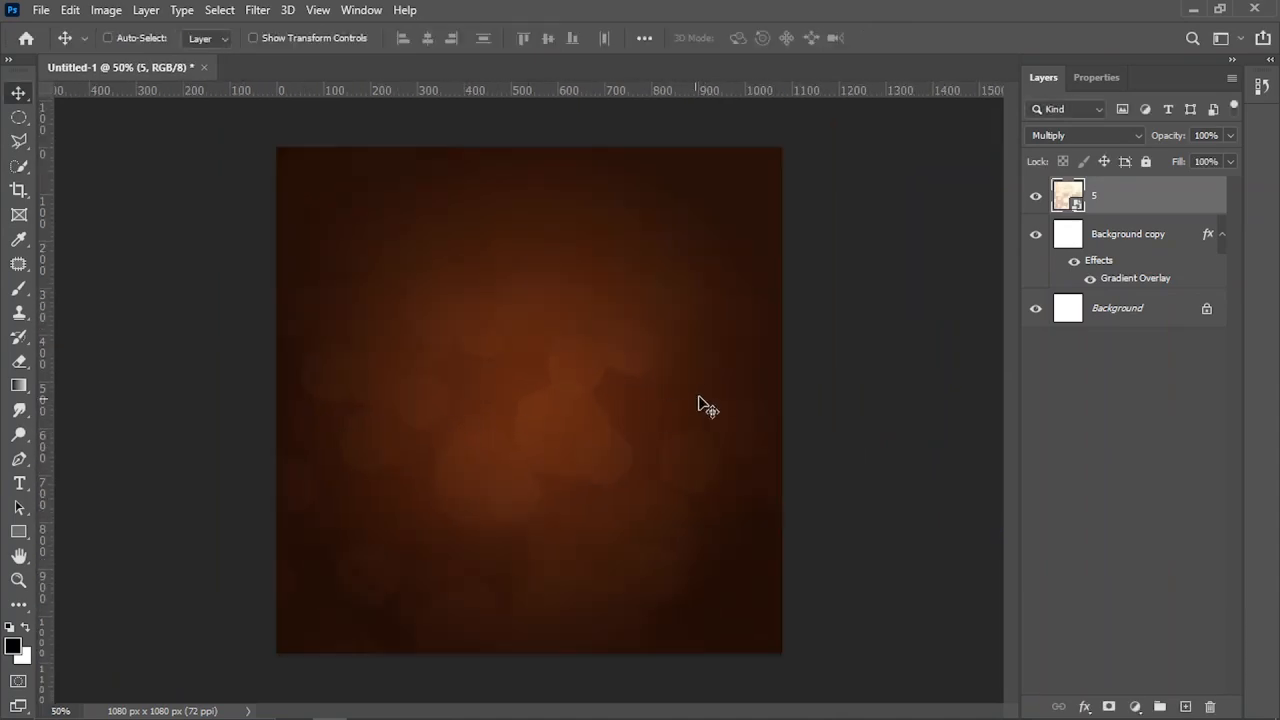
{"action": "scroll", "coordinate": [708, 402], "scroll_direction": "up", "scroll_amount": 1}
{"action": "left_click", "coordinate": [19, 484]}
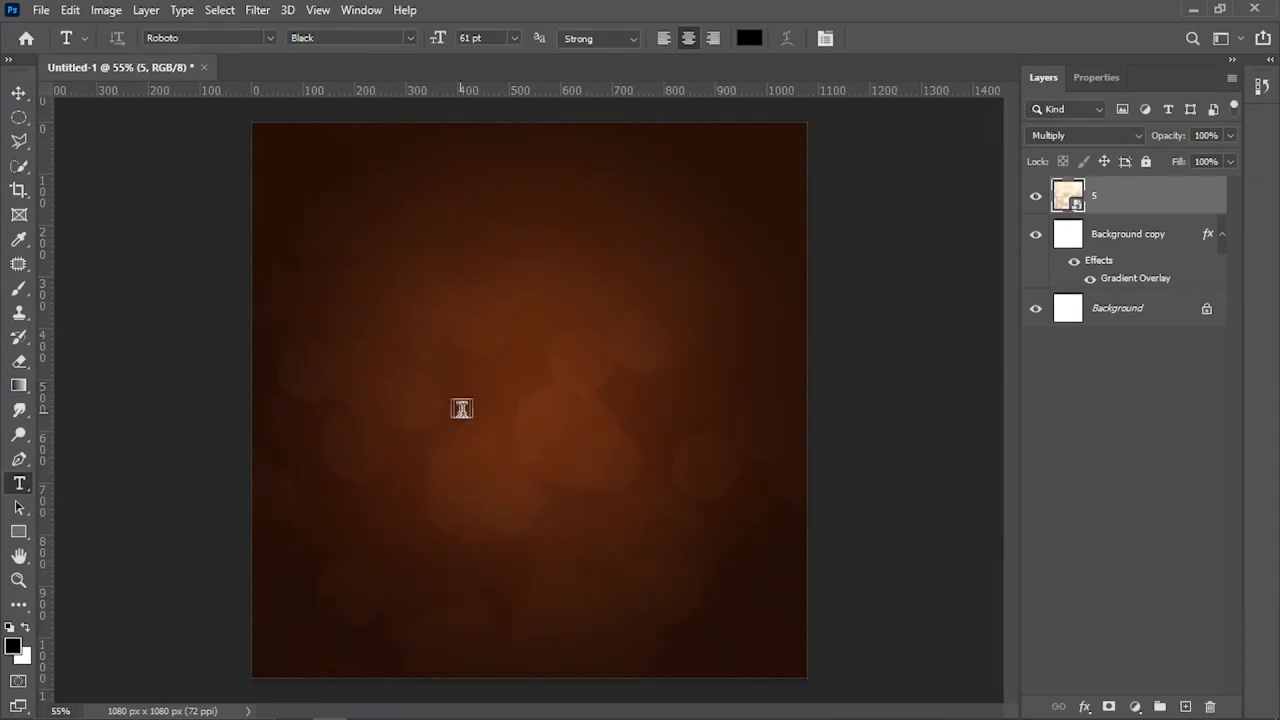
{"action": "left_click", "coordinate": [462, 295]}
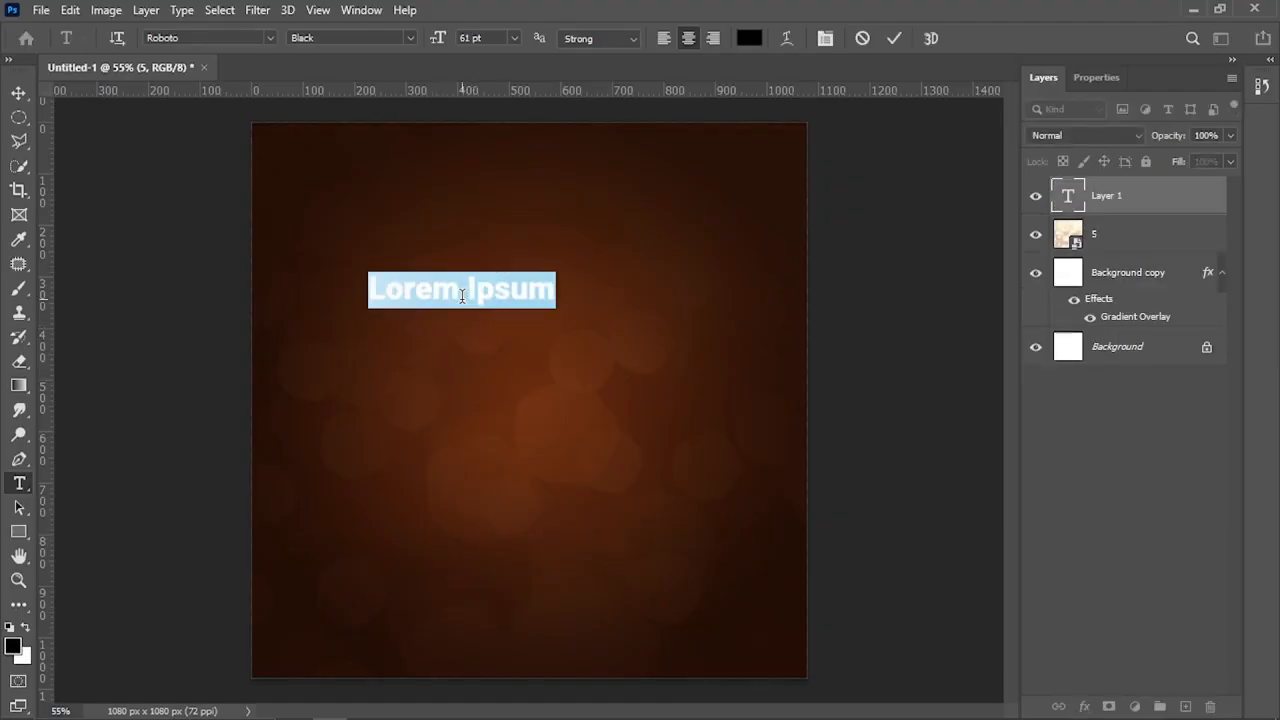
{"action": "type", "text": "2"}
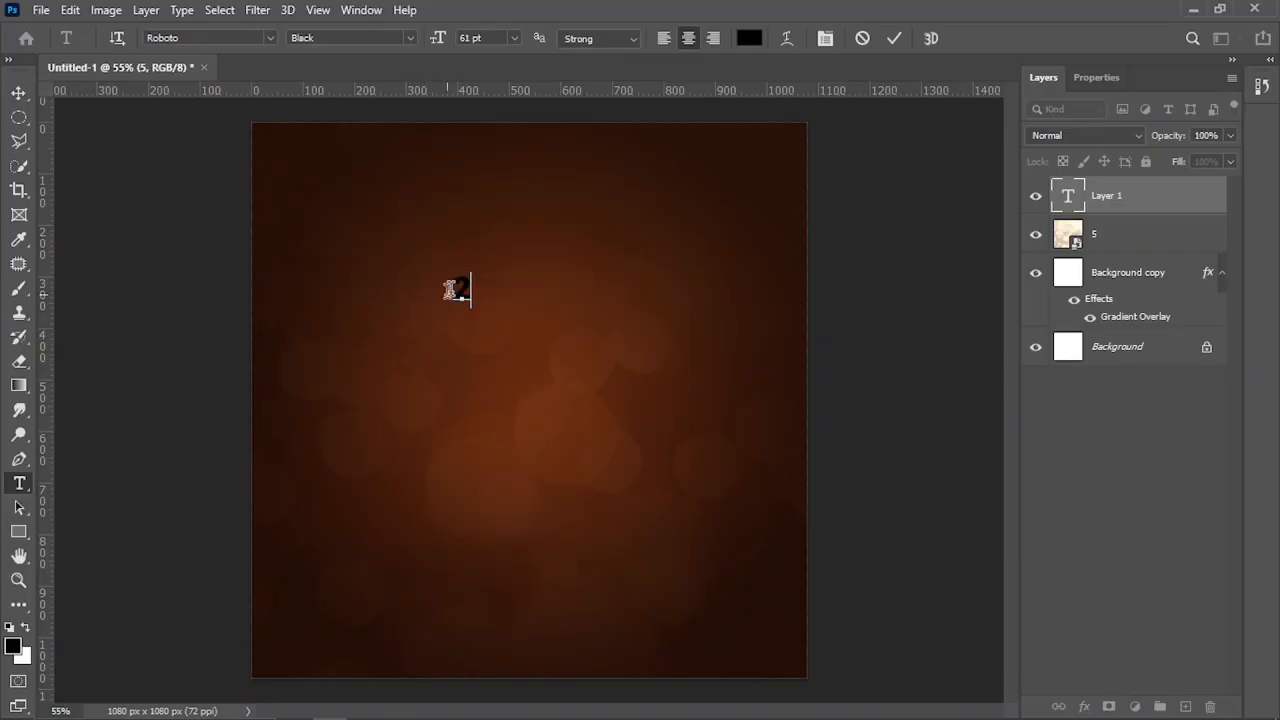
{"action": "key", "text": "ctrl+Return"}
Scale the text "2" to about 931% and place it left of the canvas centre.
{"action": "key", "text": "v"}
{"action": "key", "text": "ctrl+t"}
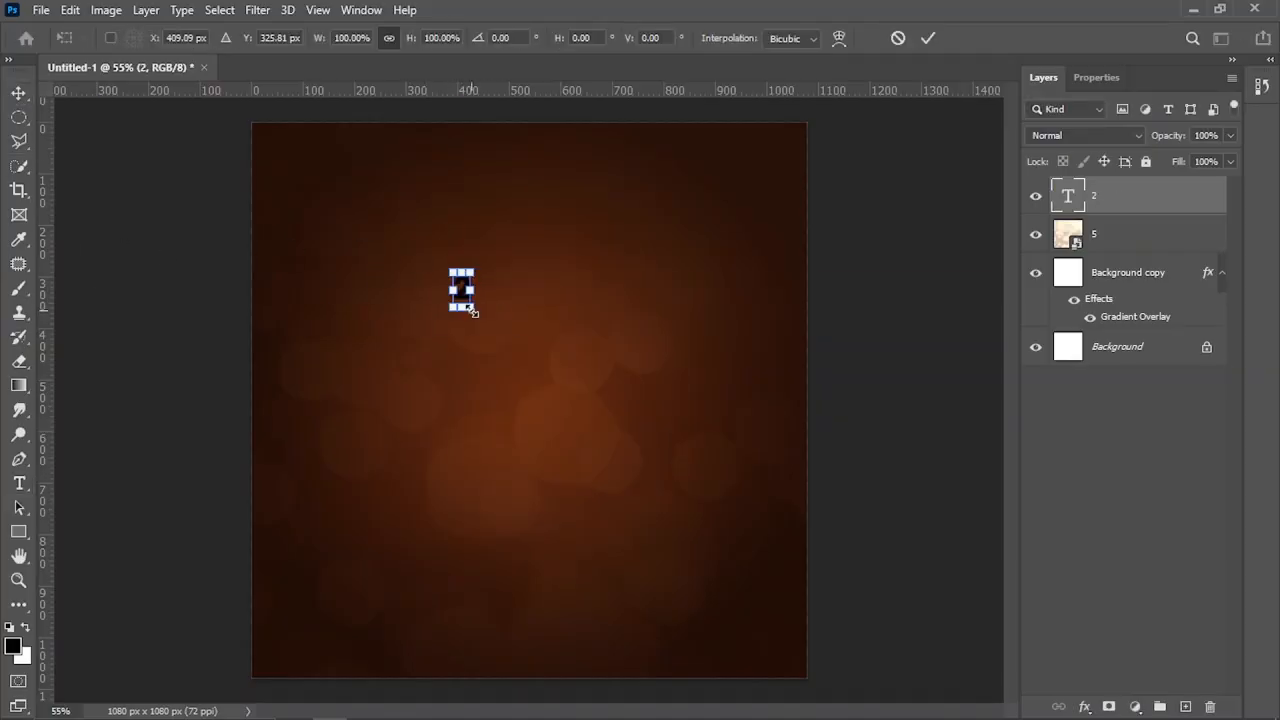
{"action": "left_click_drag", "start_coordinate": [474, 313], "coordinate": [484, 372]}
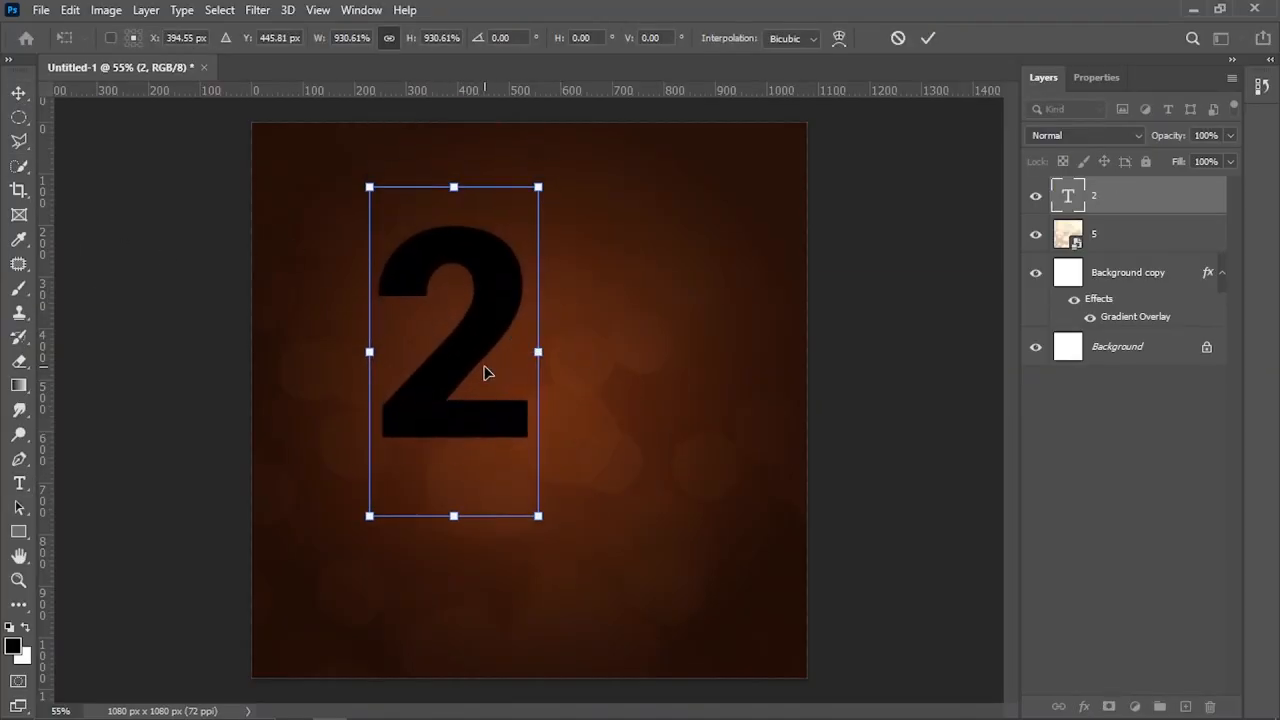
{"action": "key", "text": "Return"}
Add a Stroke effect to the text layer "2" with its fill type set to Gradient.
{"action": "scroll", "coordinate": [480, 375], "scroll_direction": "up", "scroll_amount": 4}
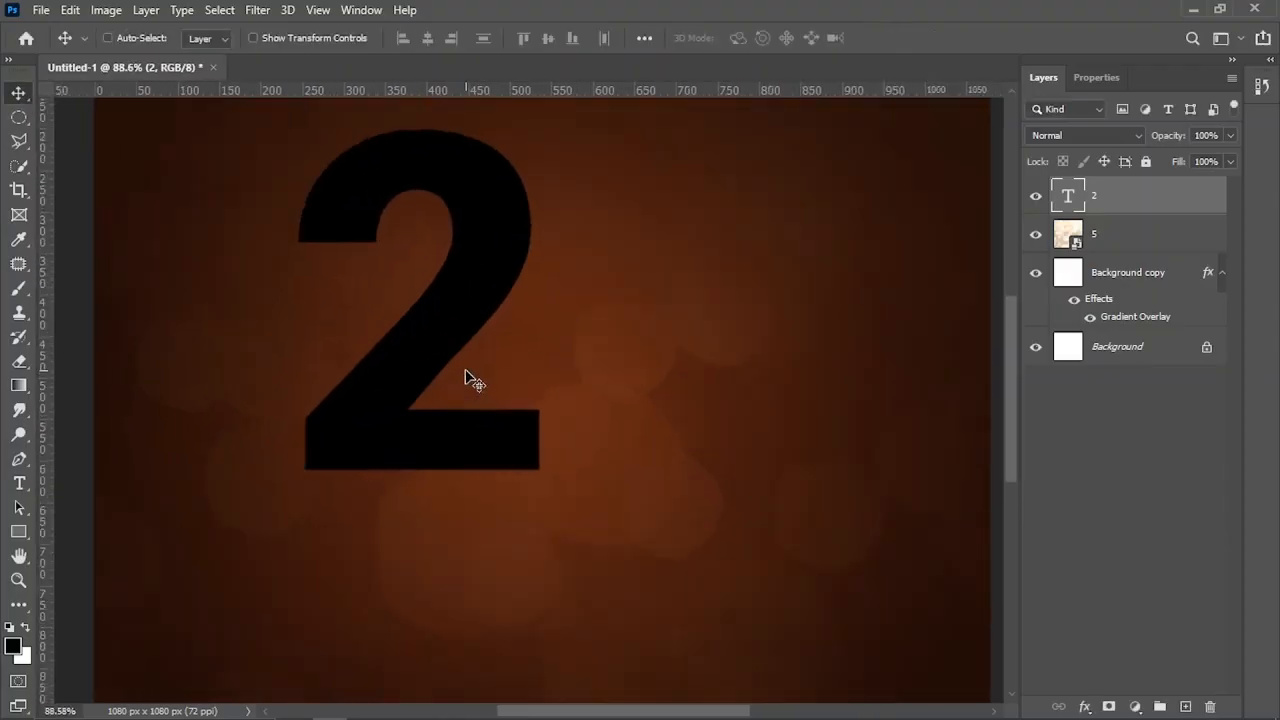
{"action": "scroll", "coordinate": [466, 377], "scroll_direction": "up", "scroll_amount": 2}
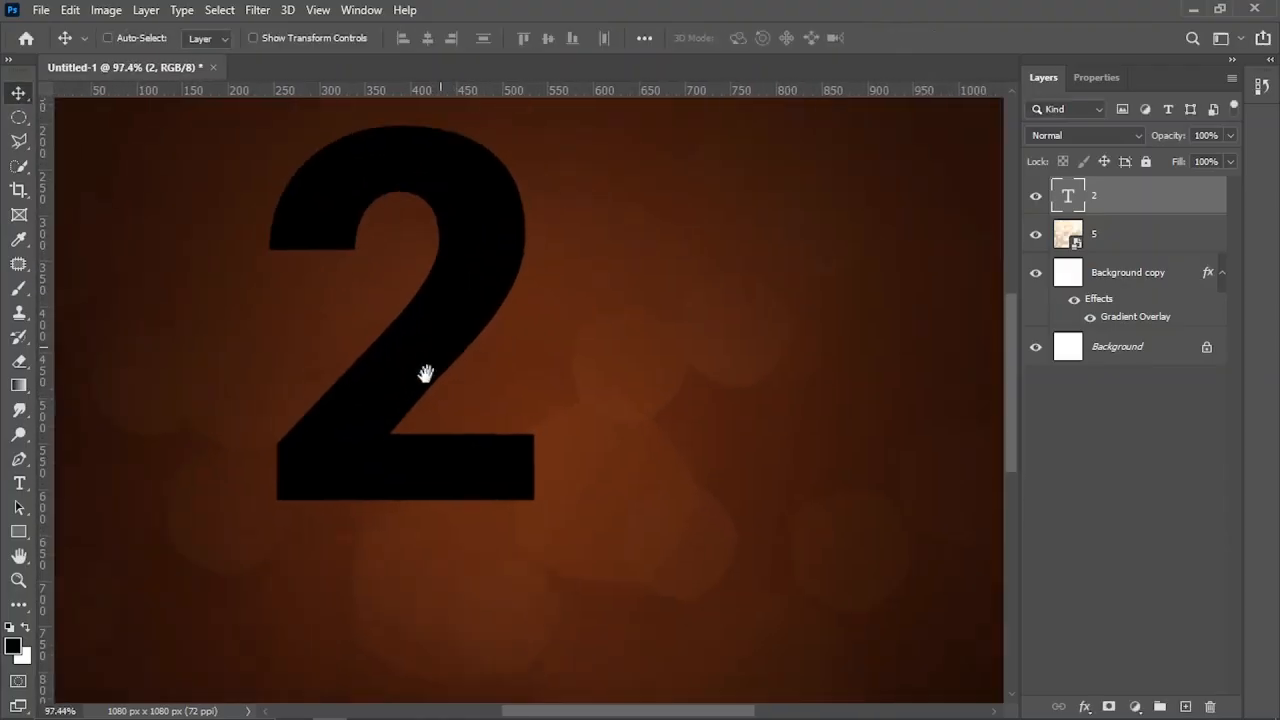
{"action": "double_click", "coordinate": [1070, 278]}
{"action": "left_click", "coordinate": [527, 200]}
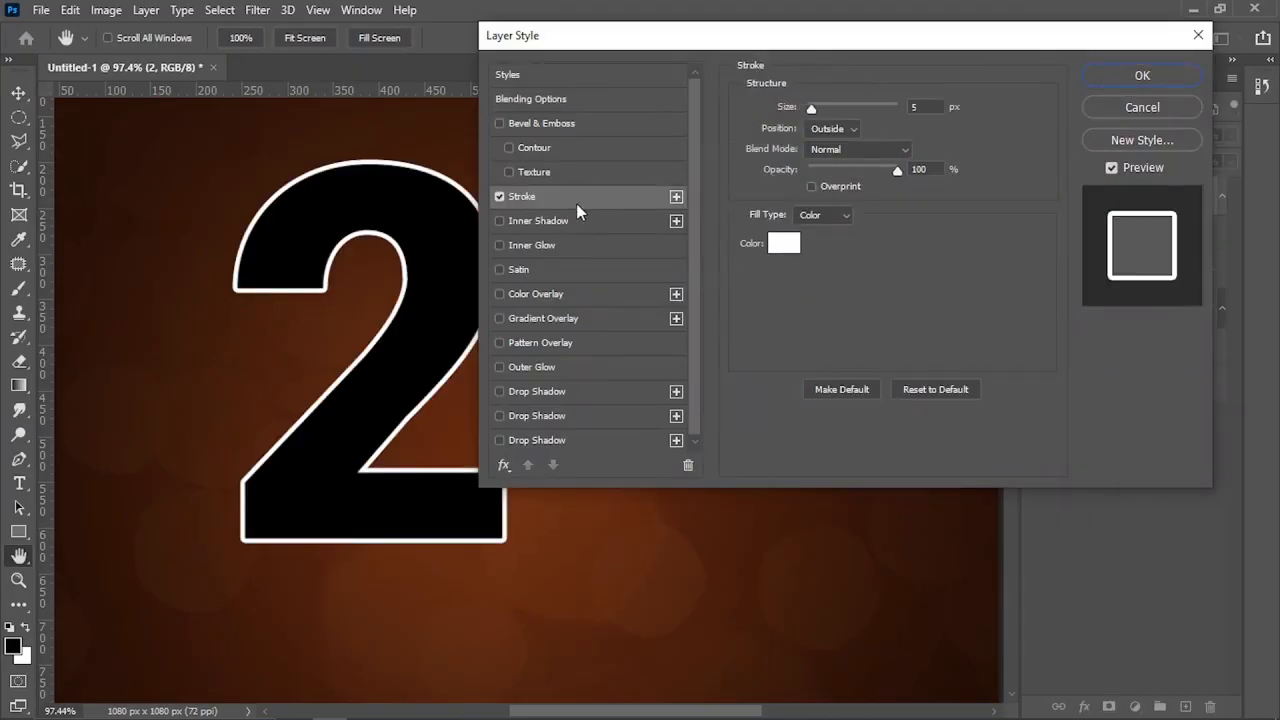
{"action": "left_click", "coordinate": [818, 216]}
{"action": "left_click", "coordinate": [815, 242]}
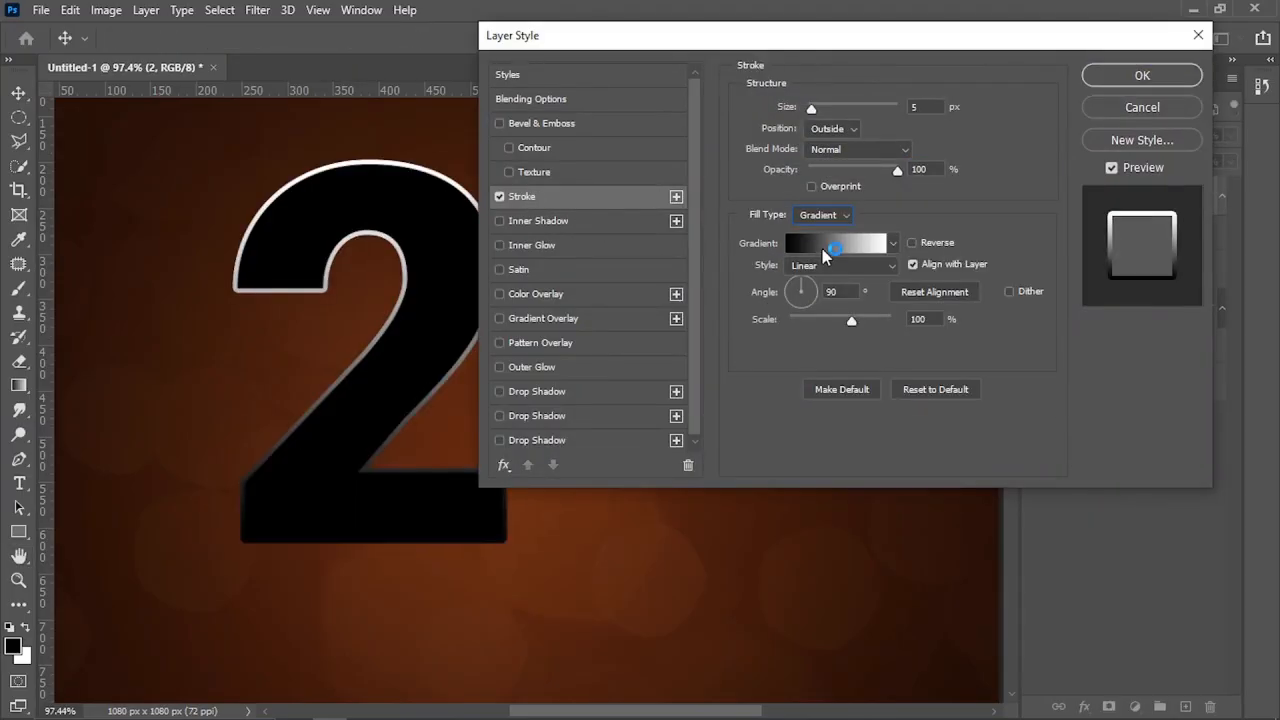
Change the black stop of the stroke gradient to a medium orange-brown.
{"action": "left_click", "coordinate": [806, 250]}
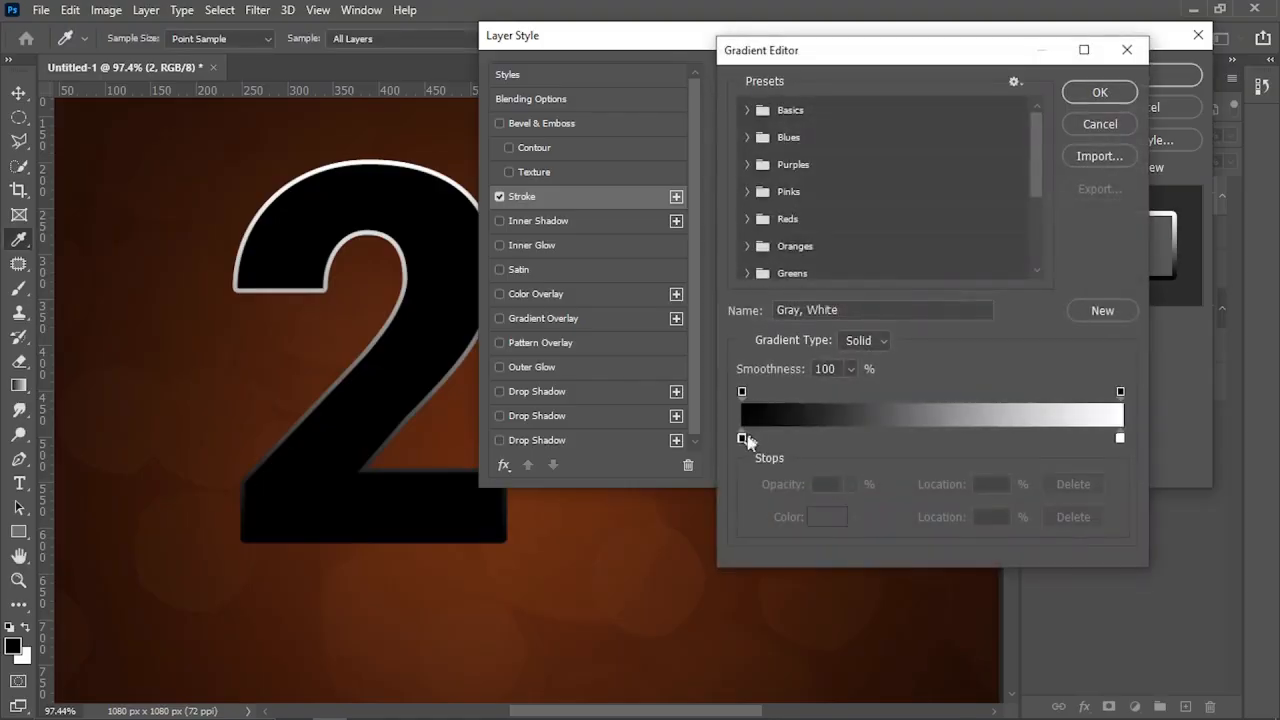
{"action": "left_click", "coordinate": [741, 436]}
{"action": "left_click", "coordinate": [827, 517]}
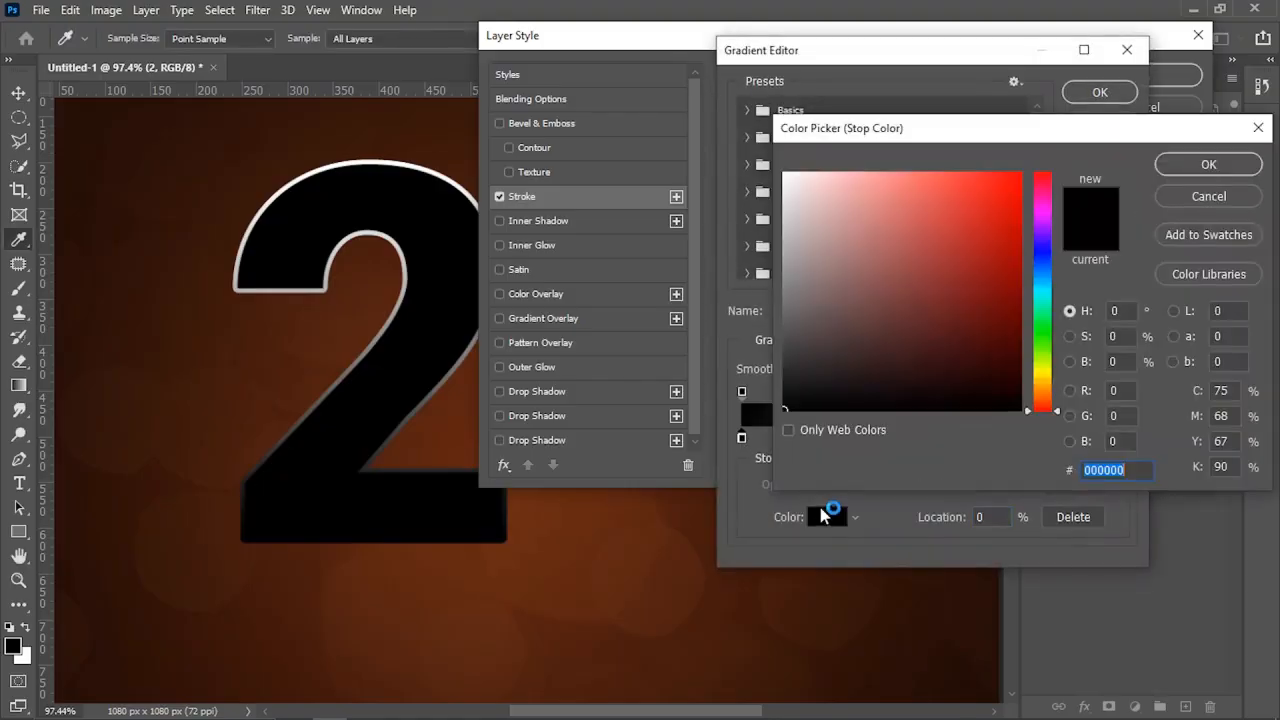
{"action": "left_click", "coordinate": [1044, 385]}
{"action": "left_click_drag", "start_coordinate": [1045, 385], "coordinate": [1045, 390]}
{"action": "left_click_drag", "start_coordinate": [918, 300], "coordinate": [957, 295]}
{"action": "left_click", "coordinate": [1208, 164]}
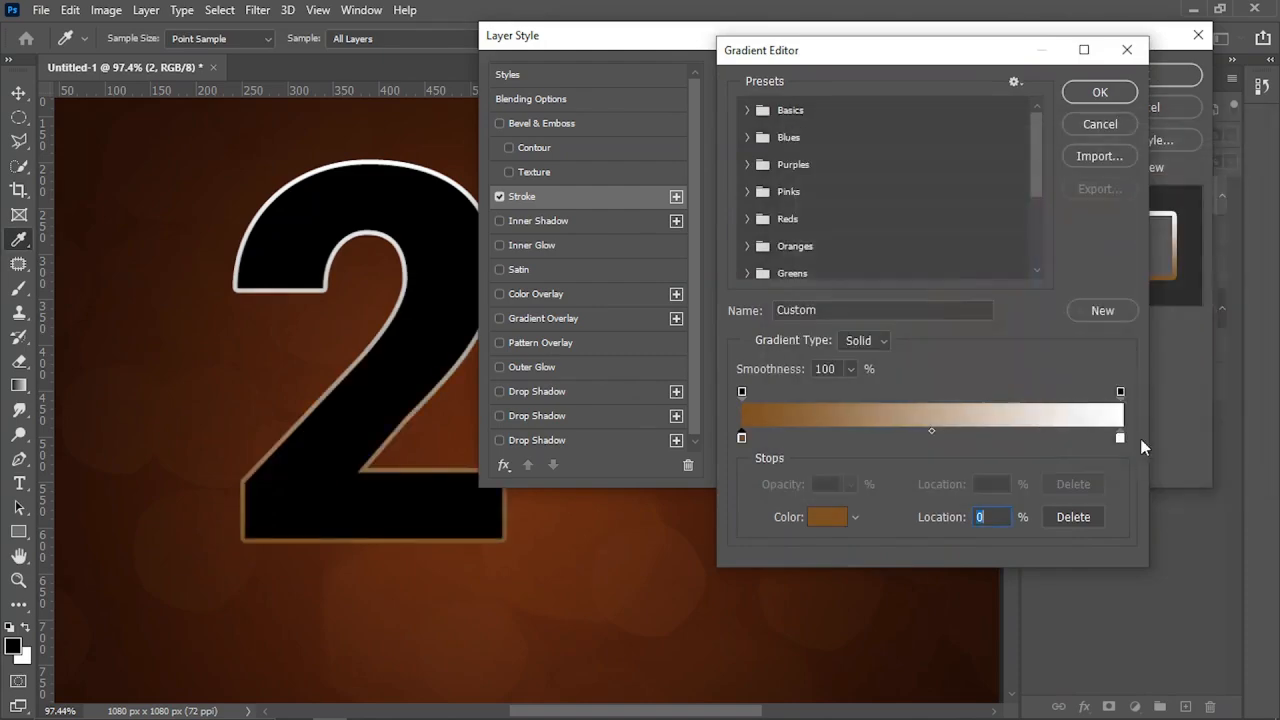
Change the white stop of the stroke gradient to gold c18f48 and set the stroke size to 7 px.
{"action": "left_click", "coordinate": [1120, 437]}
{"action": "left_click", "coordinate": [759, 420]}
{"action": "left_click", "coordinate": [827, 517]}
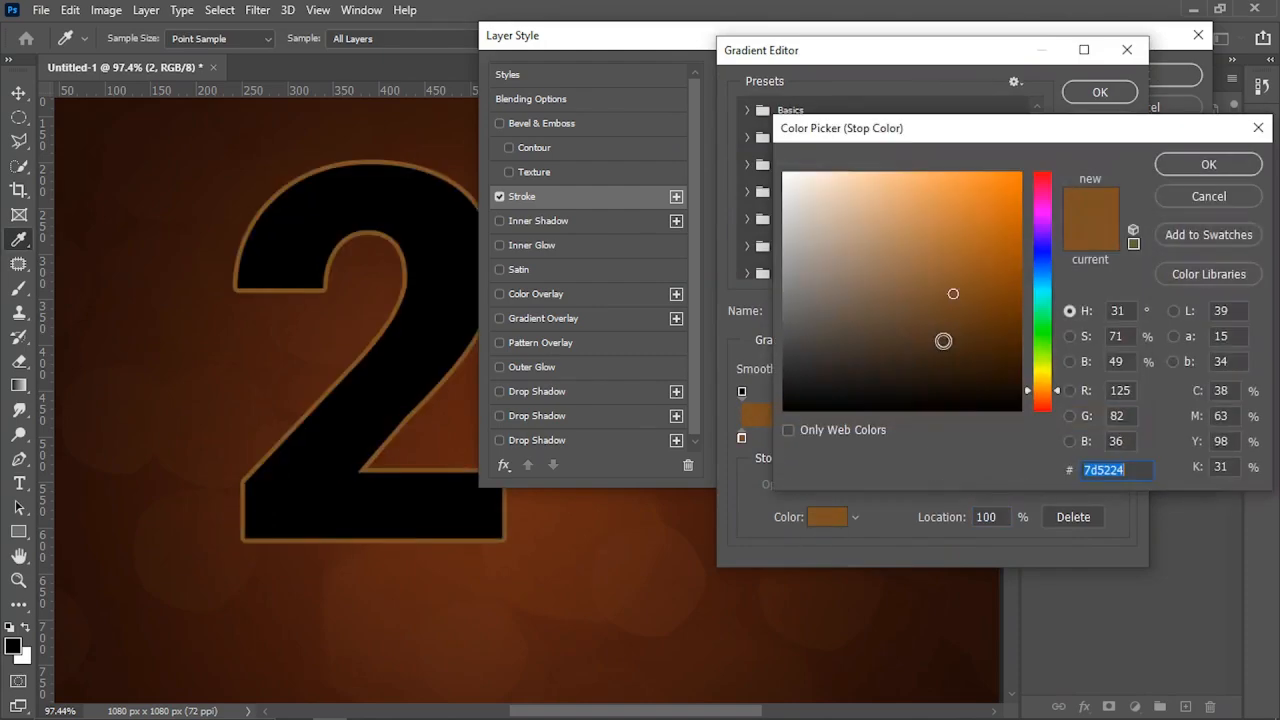
{"action": "left_click_drag", "start_coordinate": [951, 251], "coordinate": [954, 224]}
{"action": "left_click_drag", "start_coordinate": [1047, 383], "coordinate": [1058, 383]}
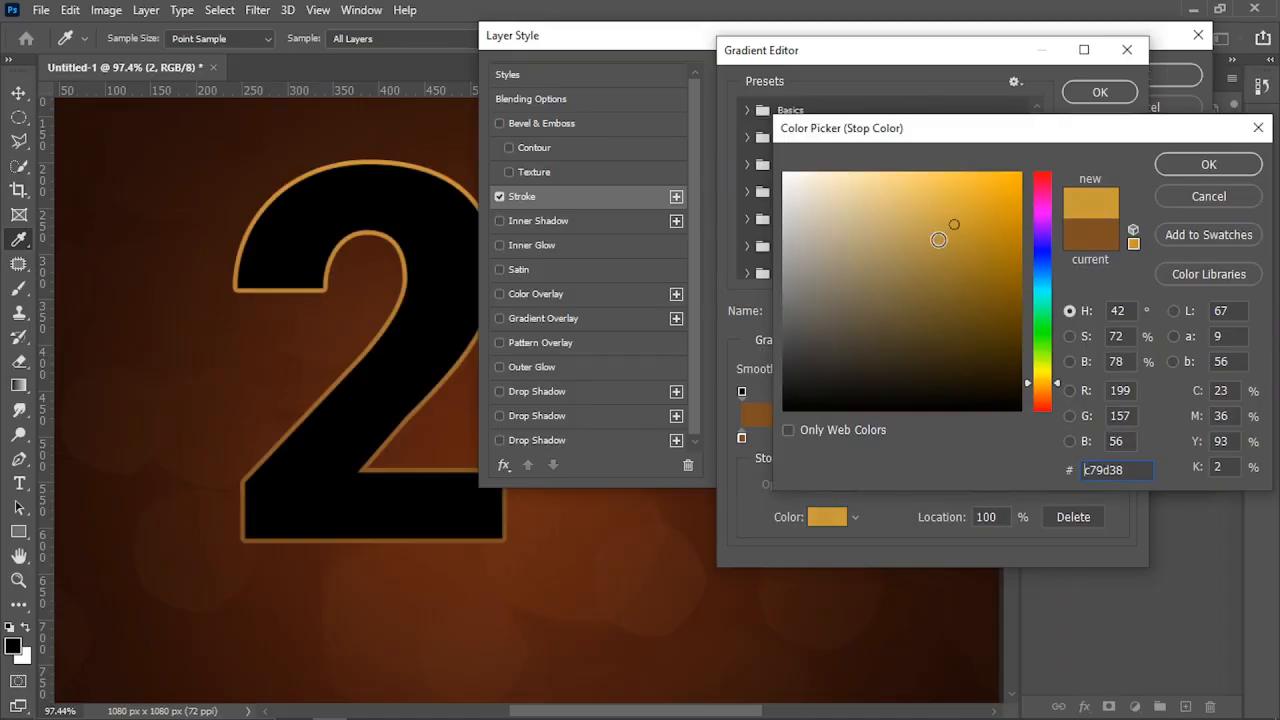
{"action": "left_click_drag", "start_coordinate": [939, 239], "coordinate": [936, 234]}
{"action": "left_click_drag", "start_coordinate": [1055, 390], "coordinate": [1061, 394]}
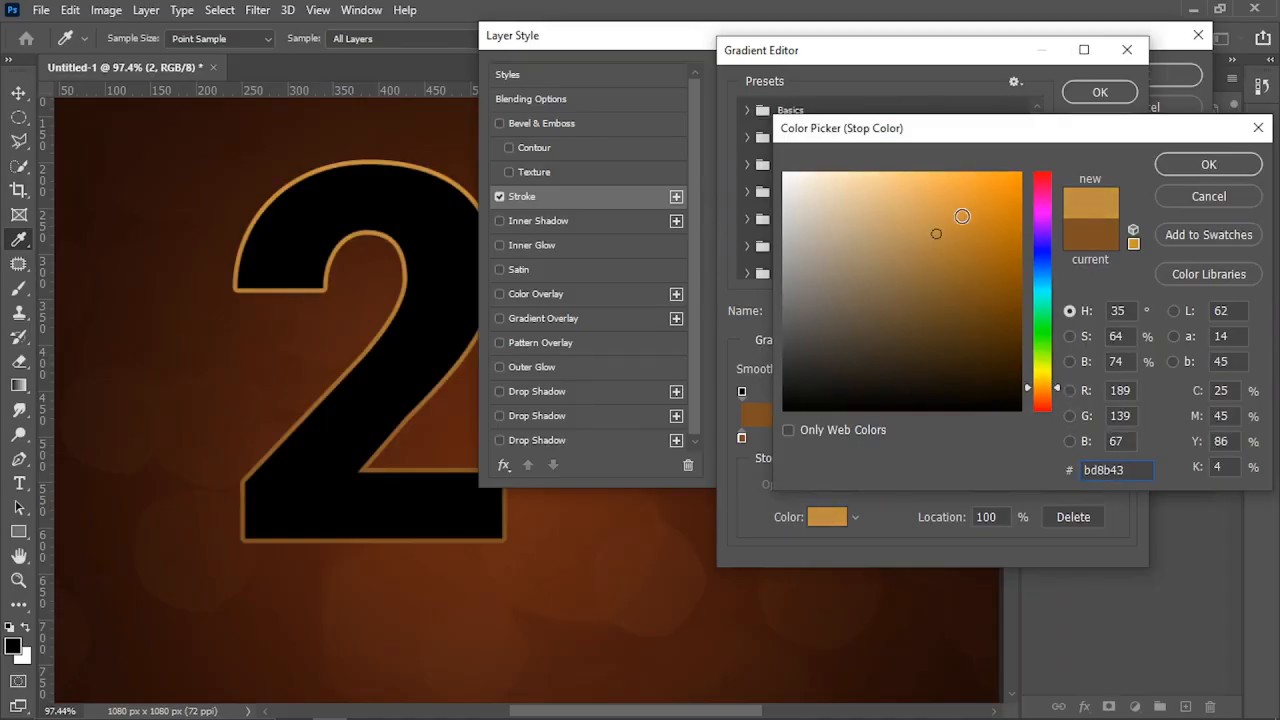
{"action": "left_click_drag", "start_coordinate": [935, 235], "coordinate": [932, 230]}
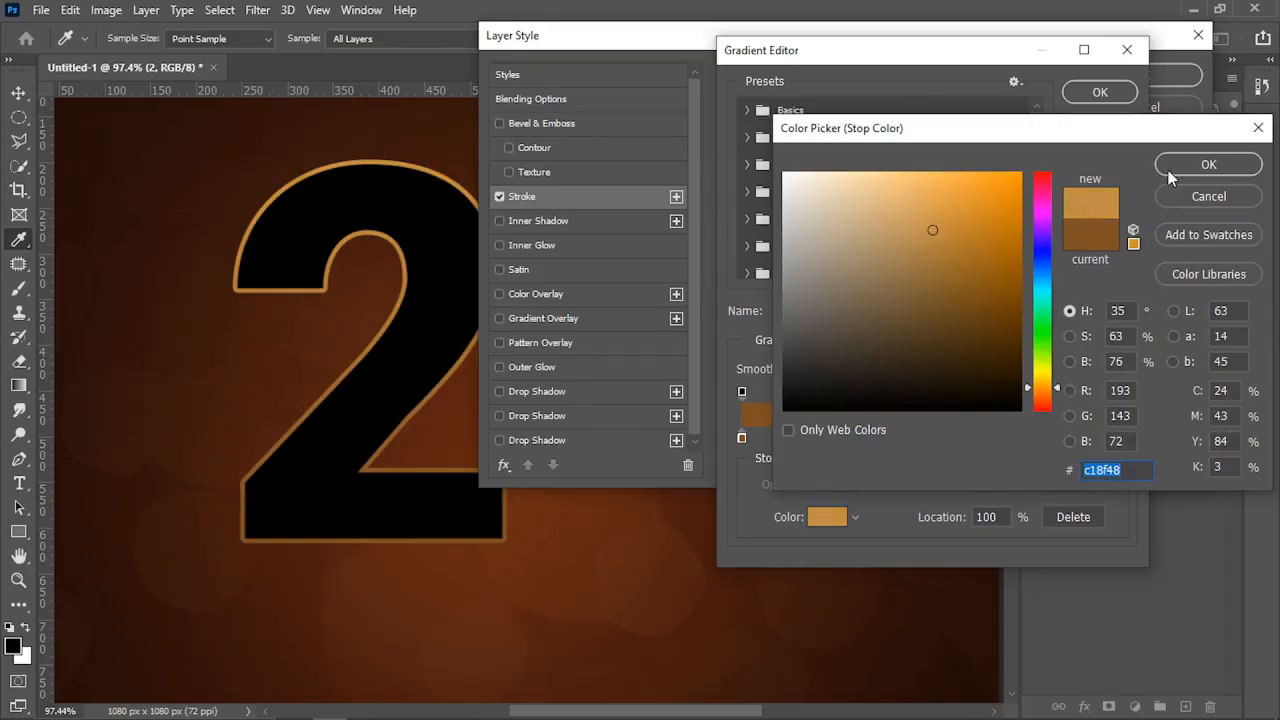
{"action": "left_click", "coordinate": [1168, 167]}
{"action": "left_click", "coordinate": [1100, 92]}
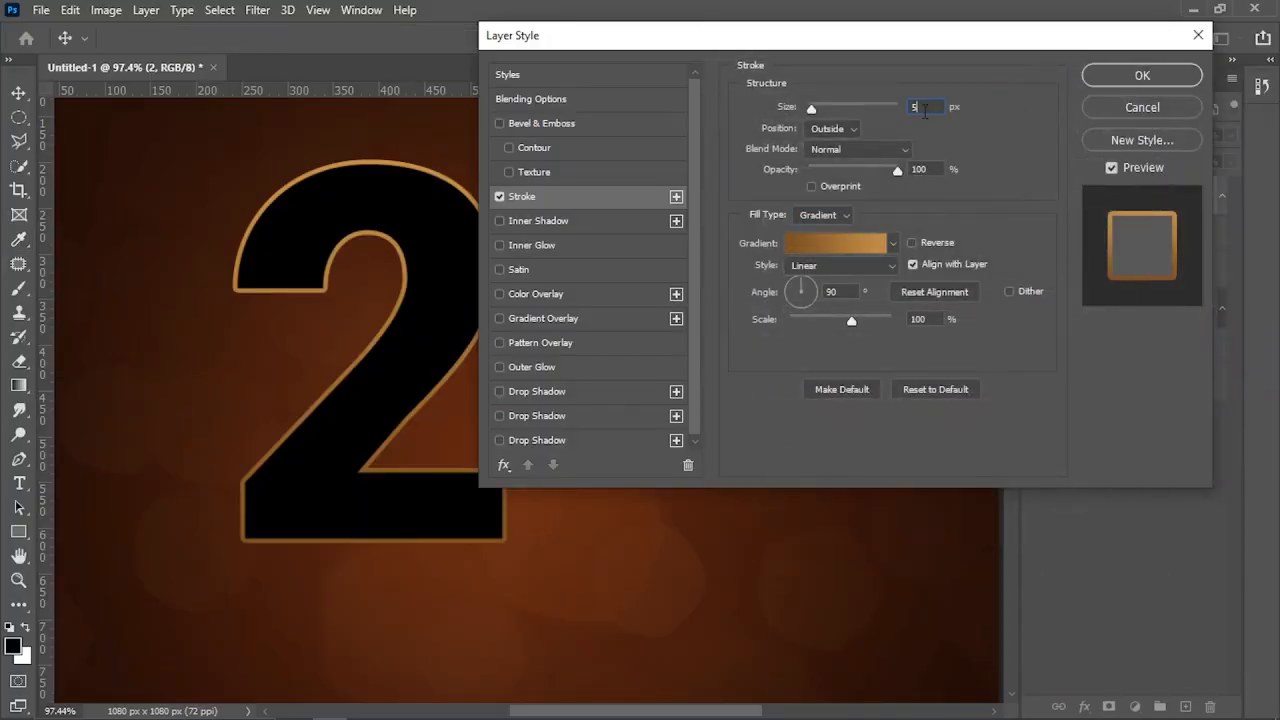
{"action": "key", "text": "Up"}
{"action": "key", "text": "Up"}
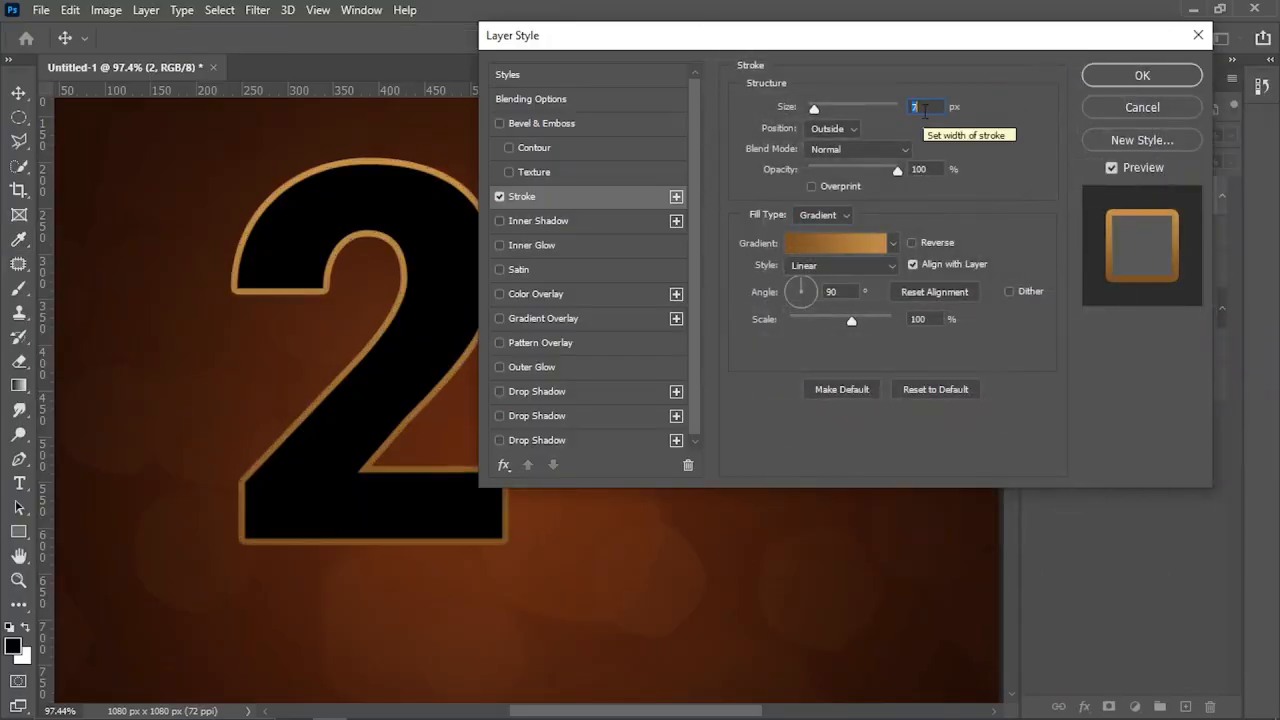
Change the dark stop of the text stroke gradient to a lighter orange-brown and apply the layer style.
{"action": "left_click", "coordinate": [810, 243]}
{"action": "left_click", "coordinate": [742, 437]}
{"action": "left_click", "coordinate": [822, 516]}
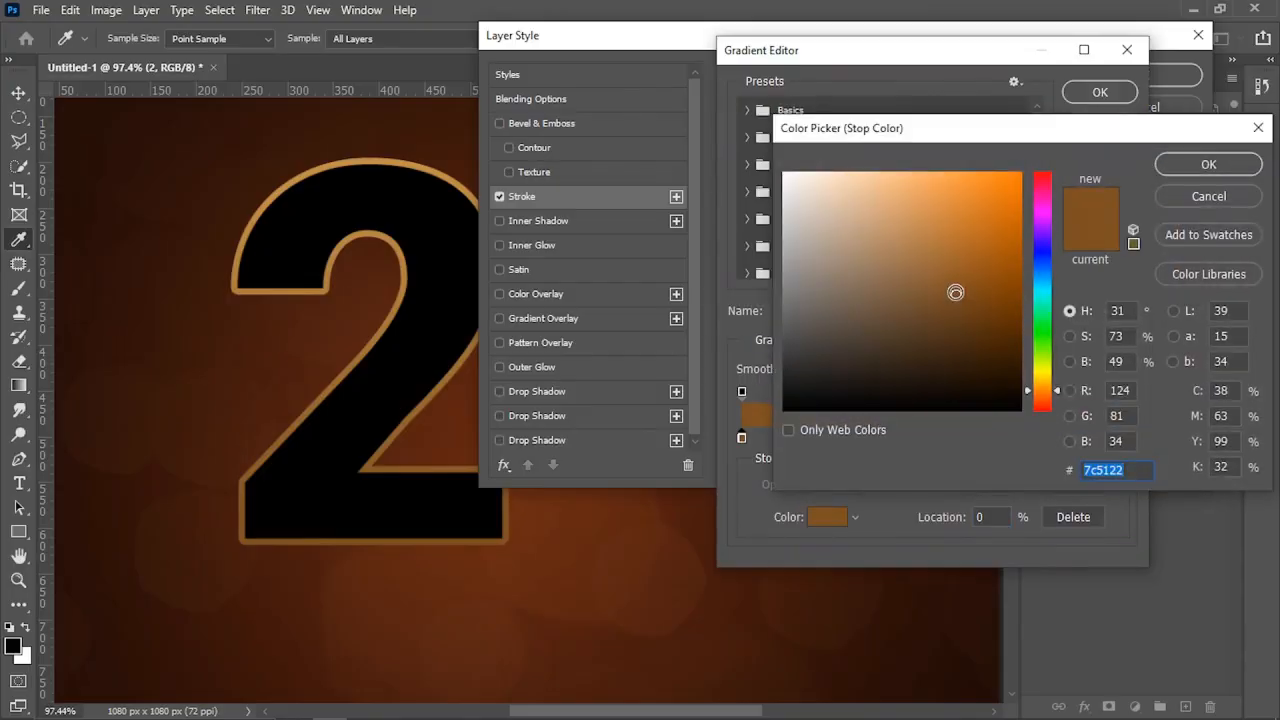
{"action": "left_click_drag", "start_coordinate": [956, 292], "coordinate": [951, 275]}
{"action": "left_click", "coordinate": [1179, 197]}
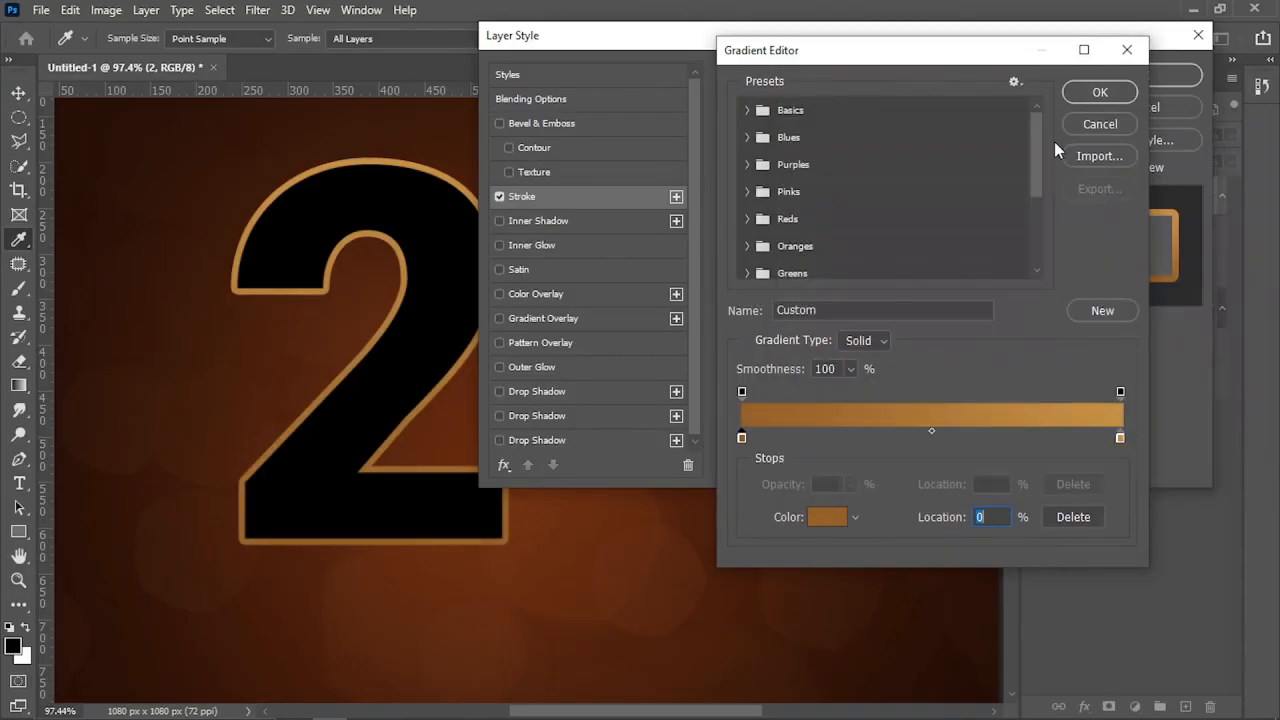
{"action": "left_click", "coordinate": [1086, 93]}
{"action": "key", "text": "Return"}
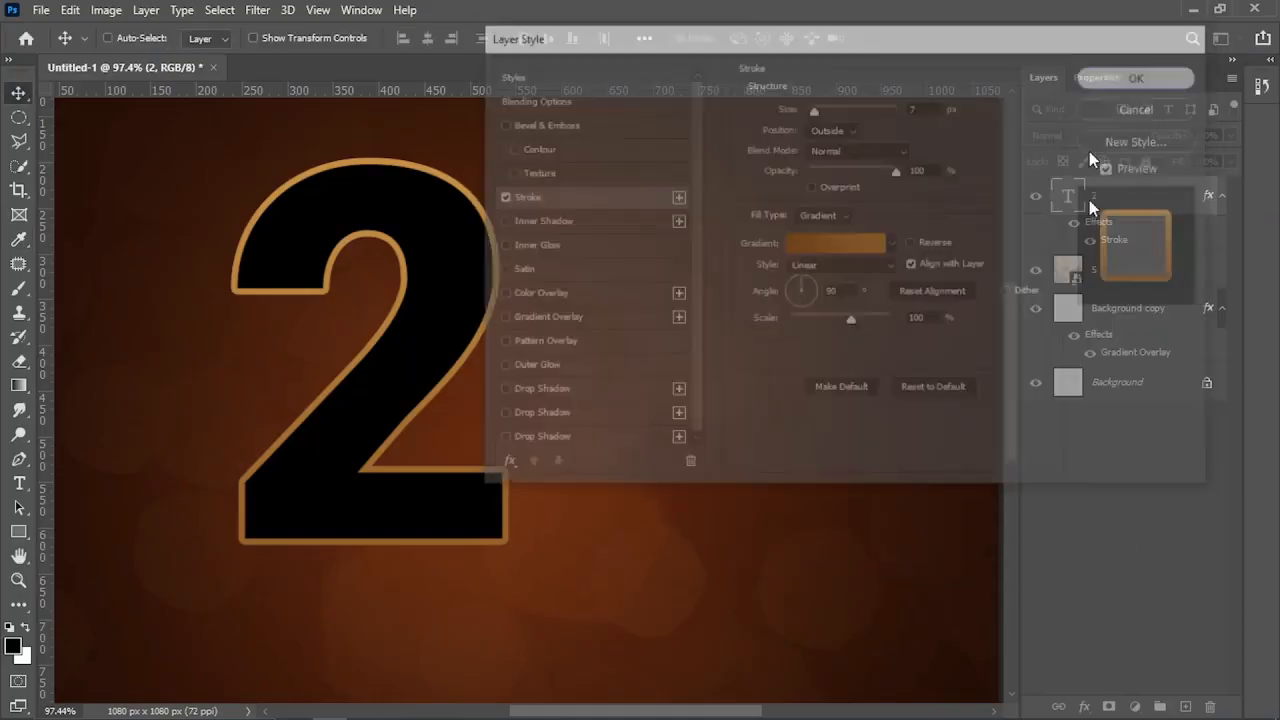
Duplicate the text layer "2" and clear the layer style from the copy.
{"action": "left_click_drag", "start_coordinate": [1126, 206], "coordinate": [1185, 704]}
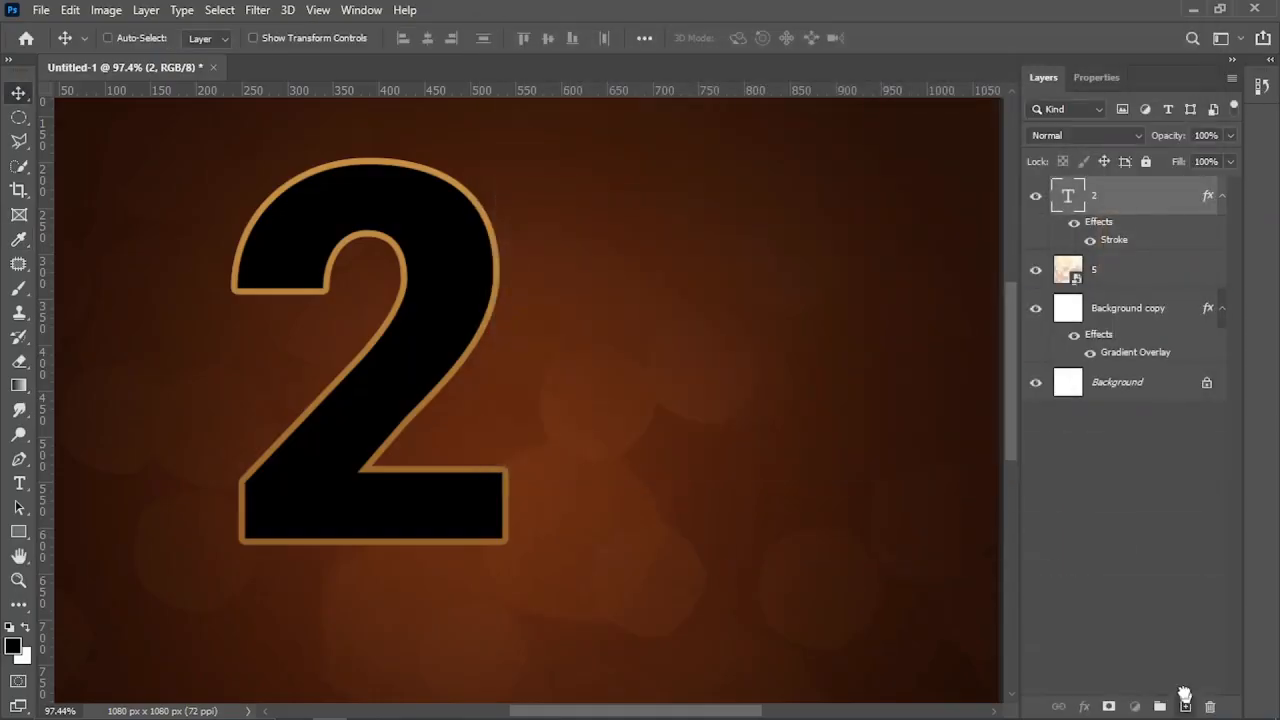
{"action": "left_click", "coordinate": [1222, 198]}
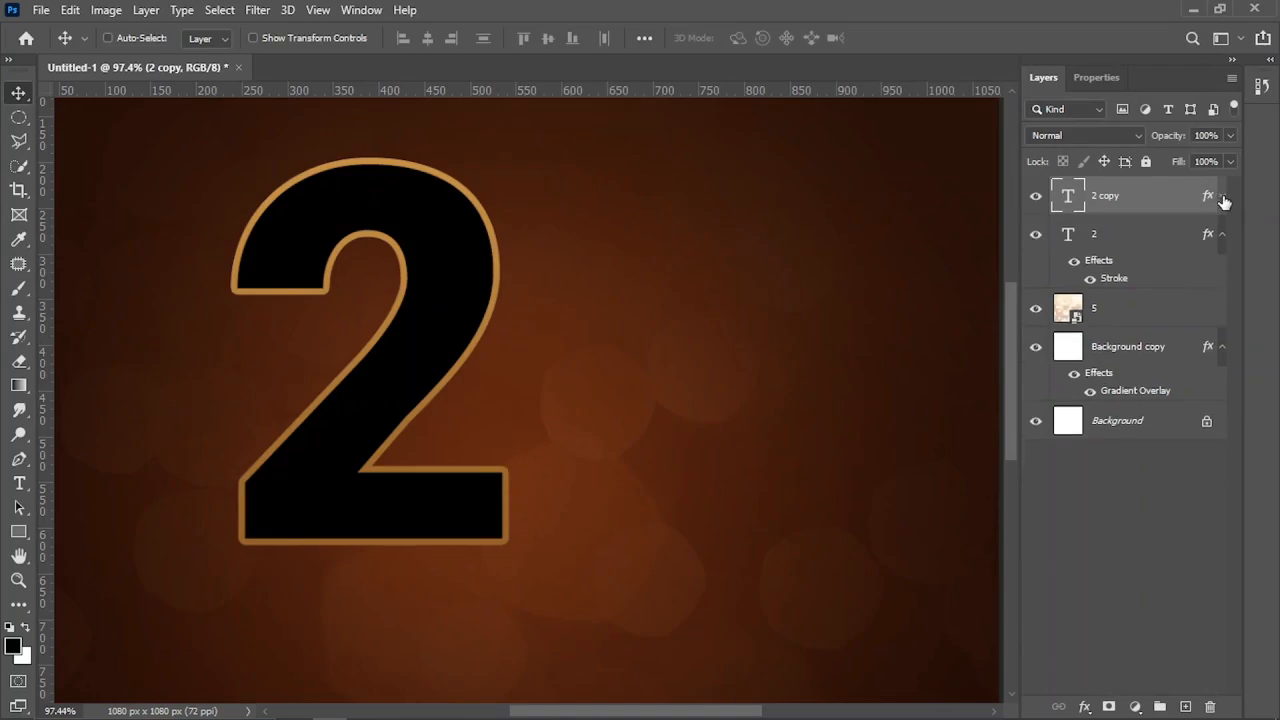
{"action": "left_click", "coordinate": [1222, 198]}
{"action": "right_click", "coordinate": [1221, 197]}
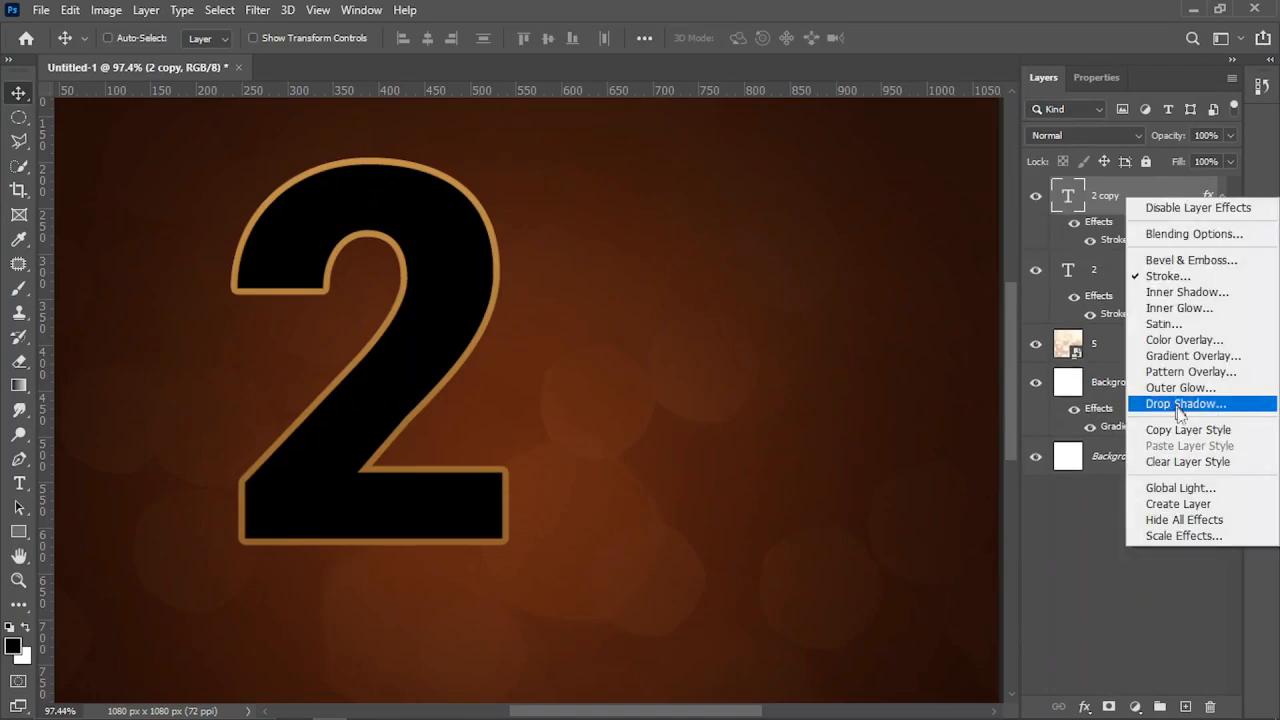
{"action": "left_click", "coordinate": [1186, 461]}
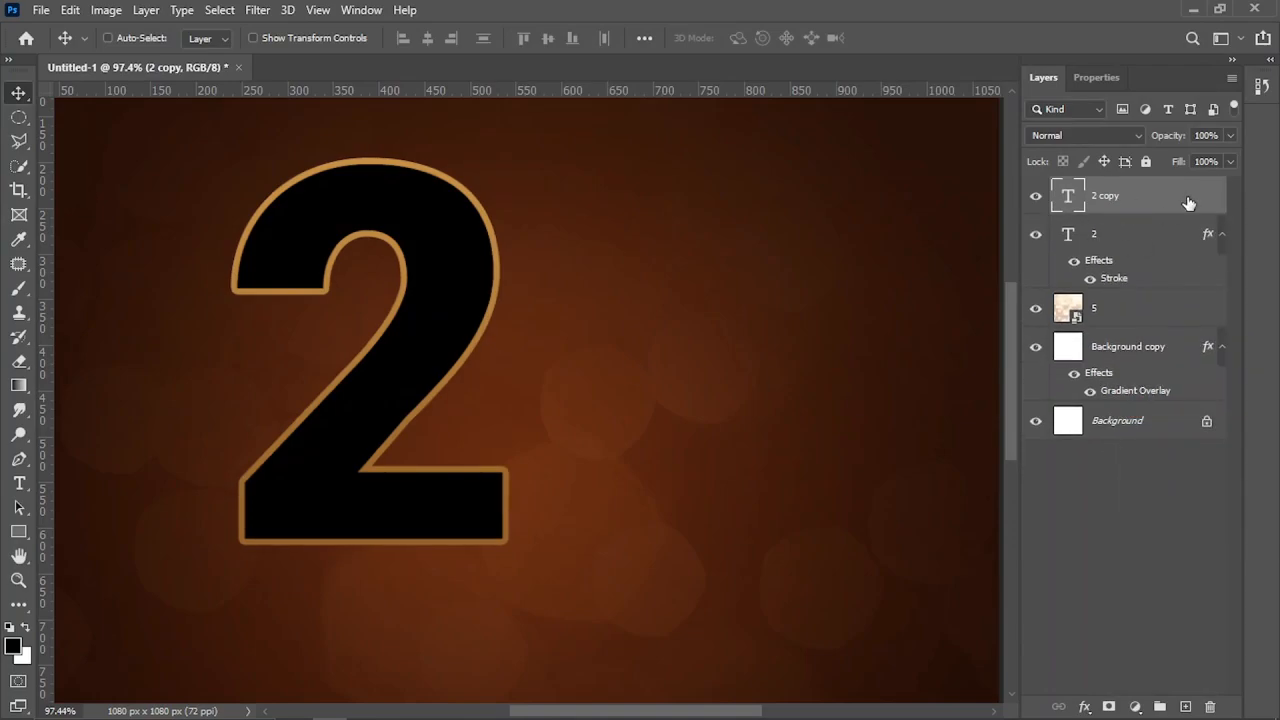
Add a Gradient Overlay effect with Linear style to the text layer "2 copy".
{"action": "double_click", "coordinate": [1188, 203]}
{"action": "left_click_drag", "start_coordinate": [606, 29], "coordinate": [689, 66]}
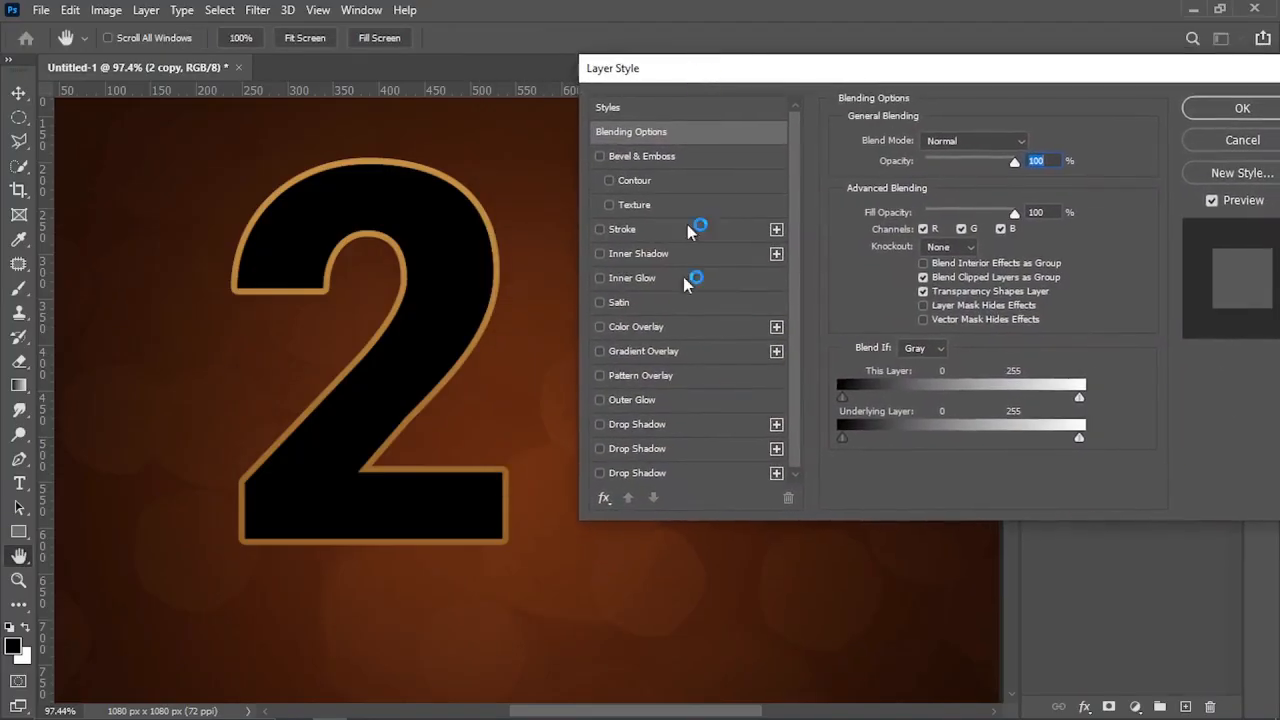
{"action": "left_click", "coordinate": [660, 355]}
{"action": "left_click", "coordinate": [938, 207]}
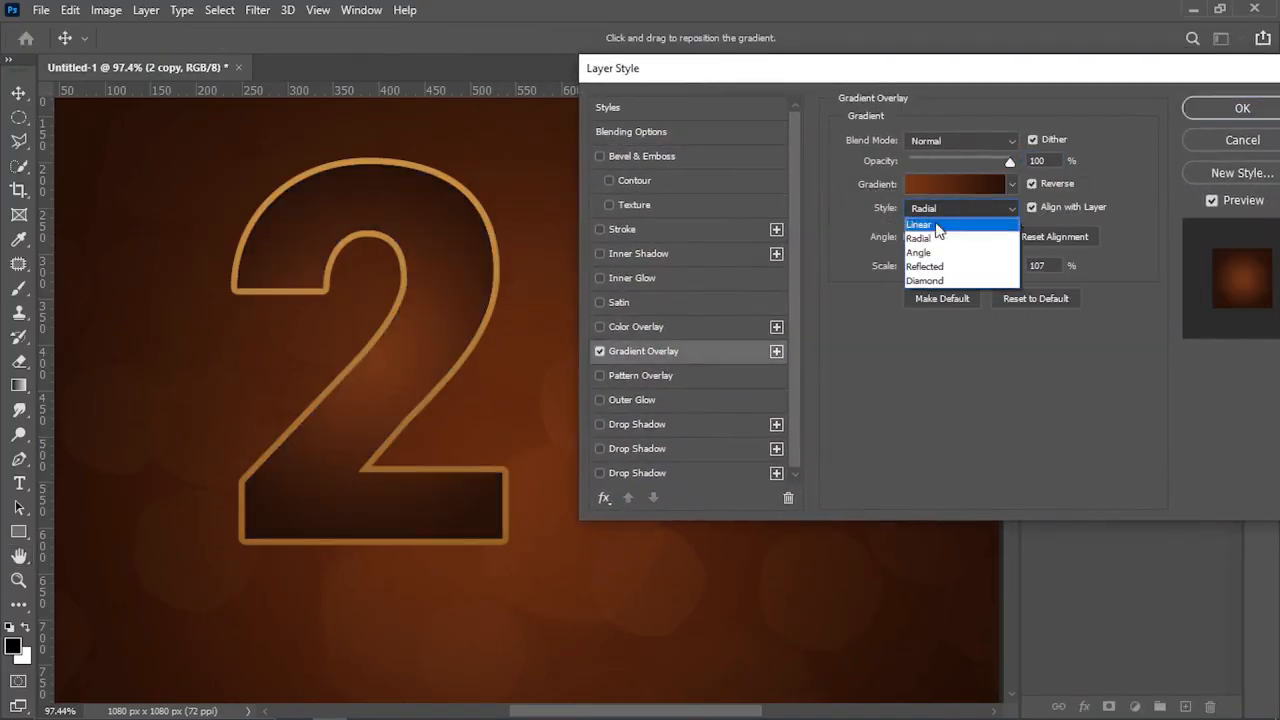
{"action": "left_click", "coordinate": [930, 220]}
Change the dark brown stop at 0% of the overlay gradient to white.
{"action": "left_click", "coordinate": [938, 184]}
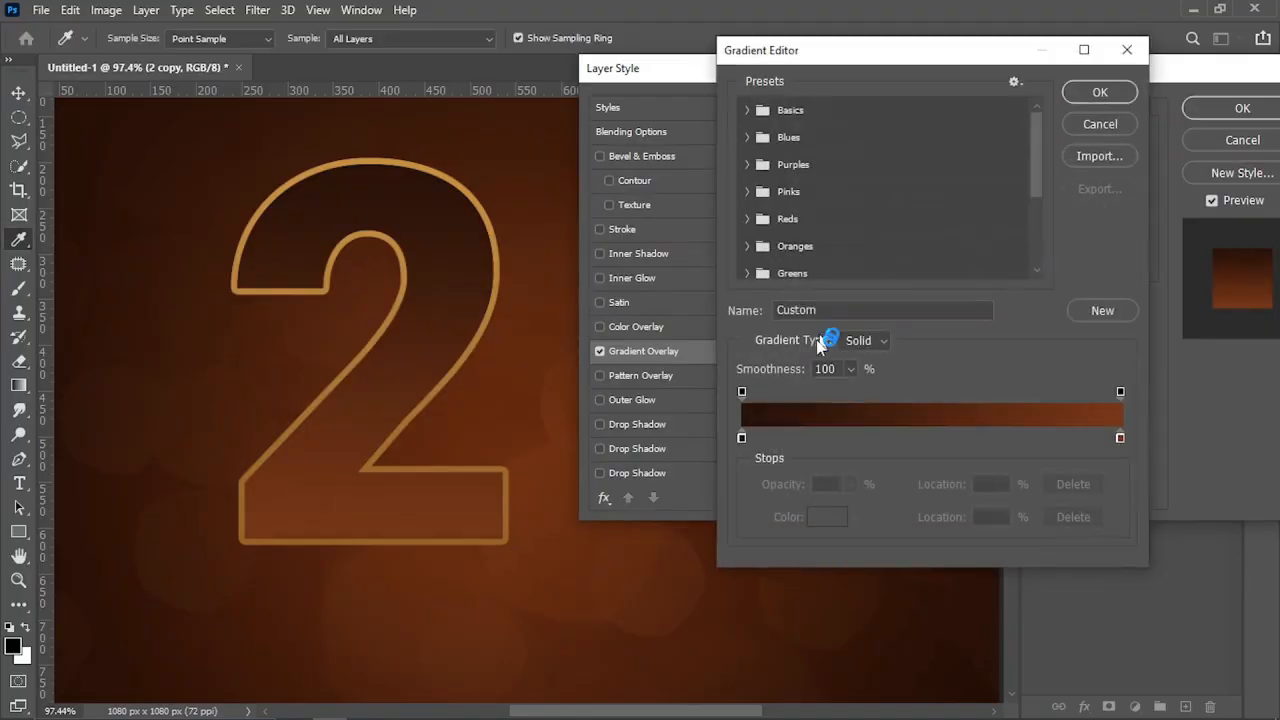
{"action": "left_click", "coordinate": [742, 437]}
{"action": "left_click", "coordinate": [827, 516]}
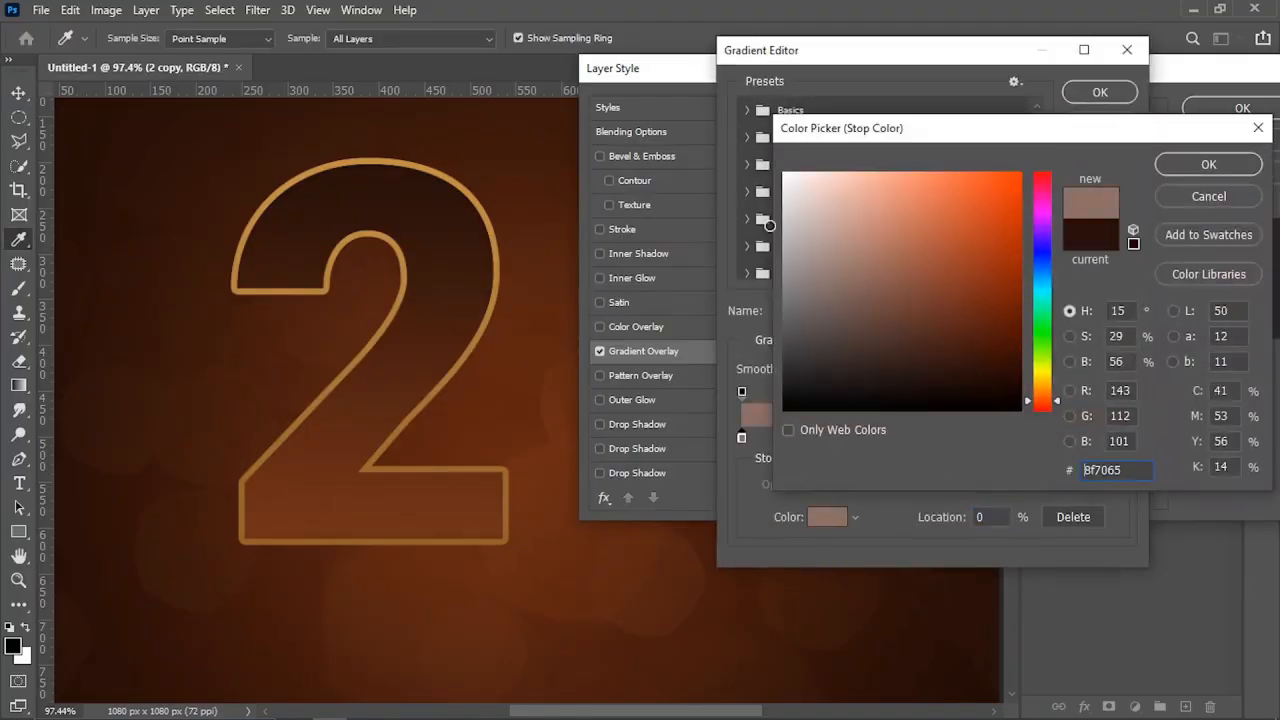
{"action": "left_click_drag", "start_coordinate": [800, 190], "coordinate": [698, 176]}
{"action": "left_click", "coordinate": [1205, 164]}
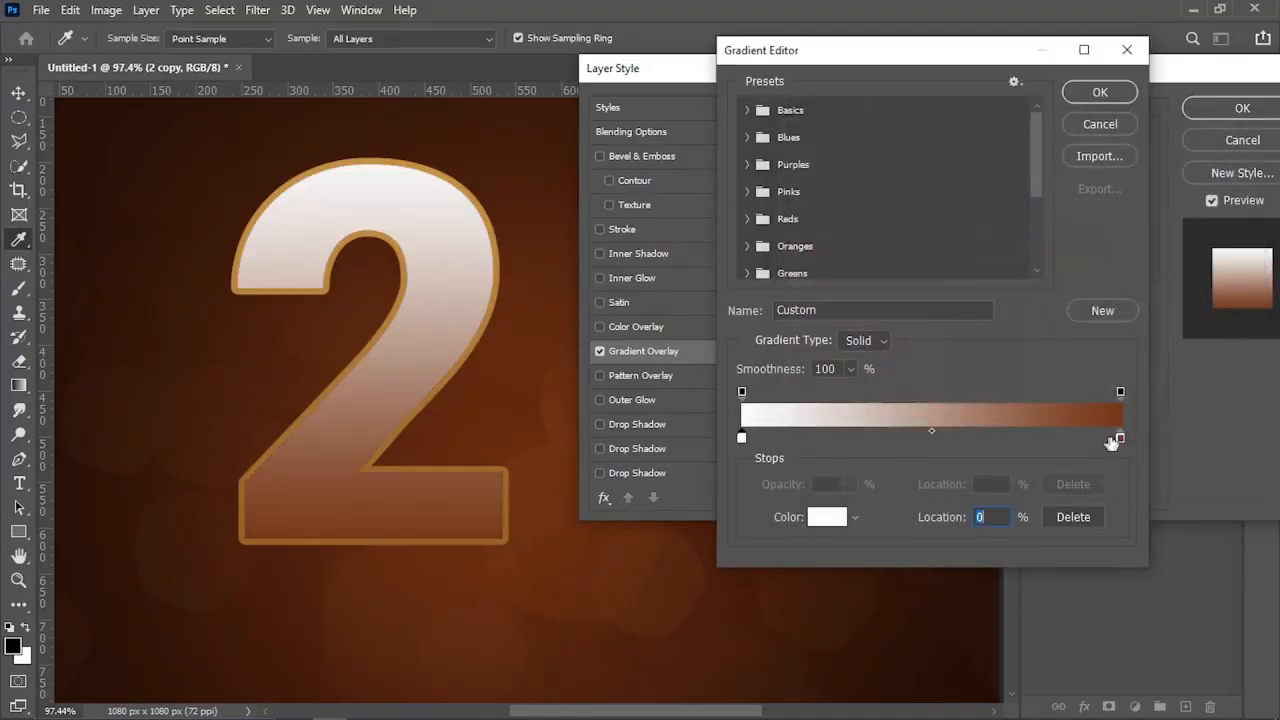
Change the stop at 100% of the overlay gradient to grey b3b3b3 and accept the gradient.
{"action": "left_click", "coordinate": [1120, 437]}
{"action": "left_click", "coordinate": [830, 517]}
{"action": "mouse_move", "coordinate": [827, 217]}
{"action": "left_mouse_down"}
{"action": "mouse_move", "coordinate": [729, 237]}
{"action": "mouse_move", "coordinate": [760, 240]}
{"action": "mouse_move", "coordinate": [745, 244]}
{"action": "left_mouse_up"}
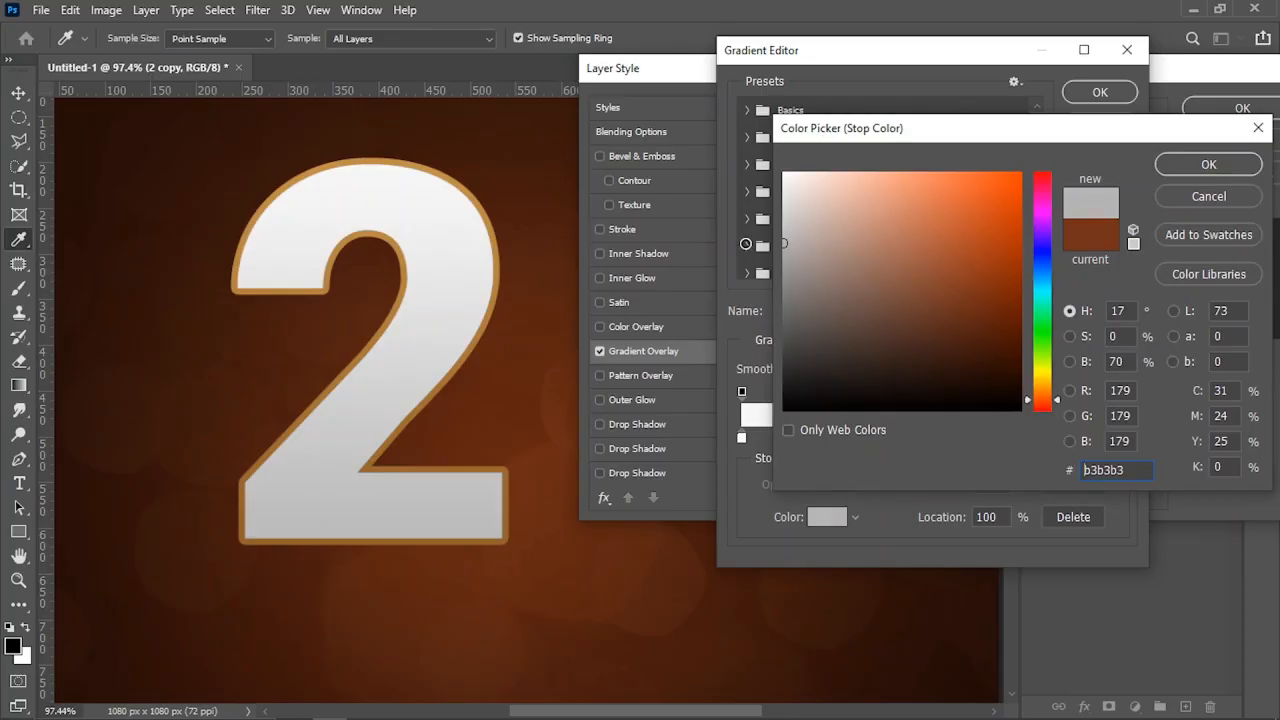
{"action": "left_click", "coordinate": [1200, 166]}
{"action": "left_click", "coordinate": [1099, 92]}
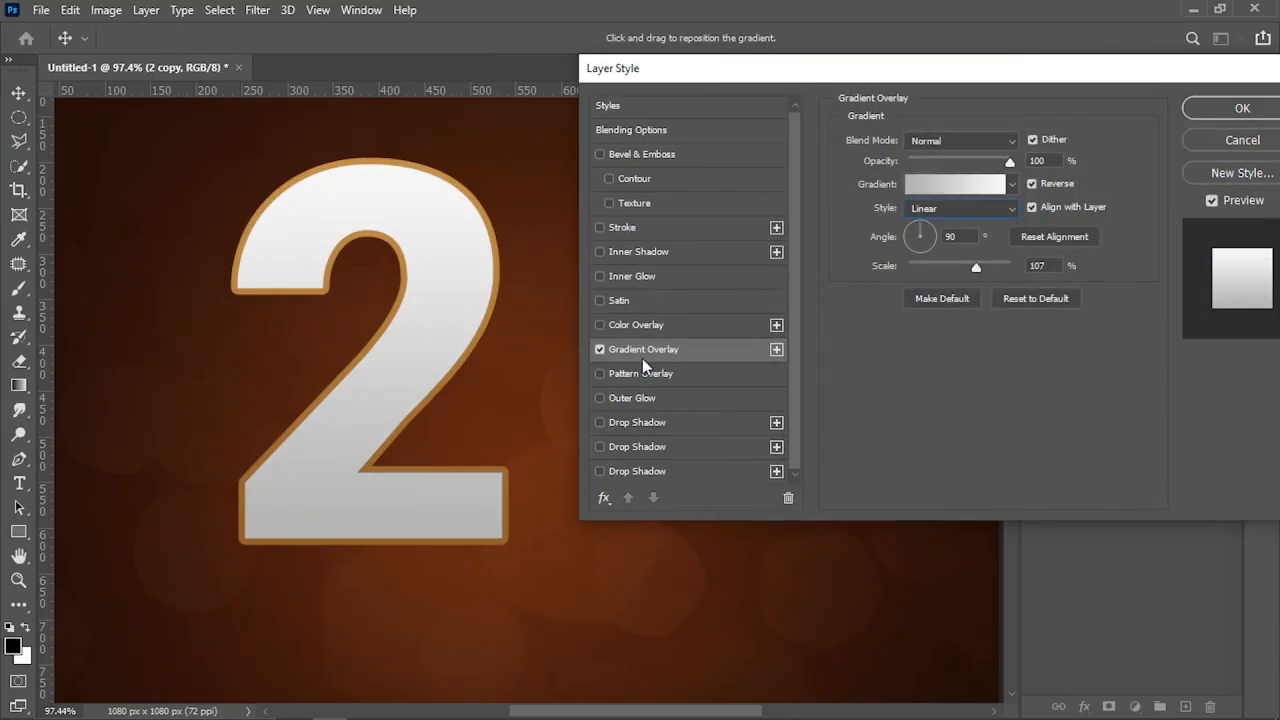
Add a Drop Shadow to the copied text with a 34° angle, 56% opacity and 5% noise.
{"action": "left_click", "coordinate": [630, 427]}
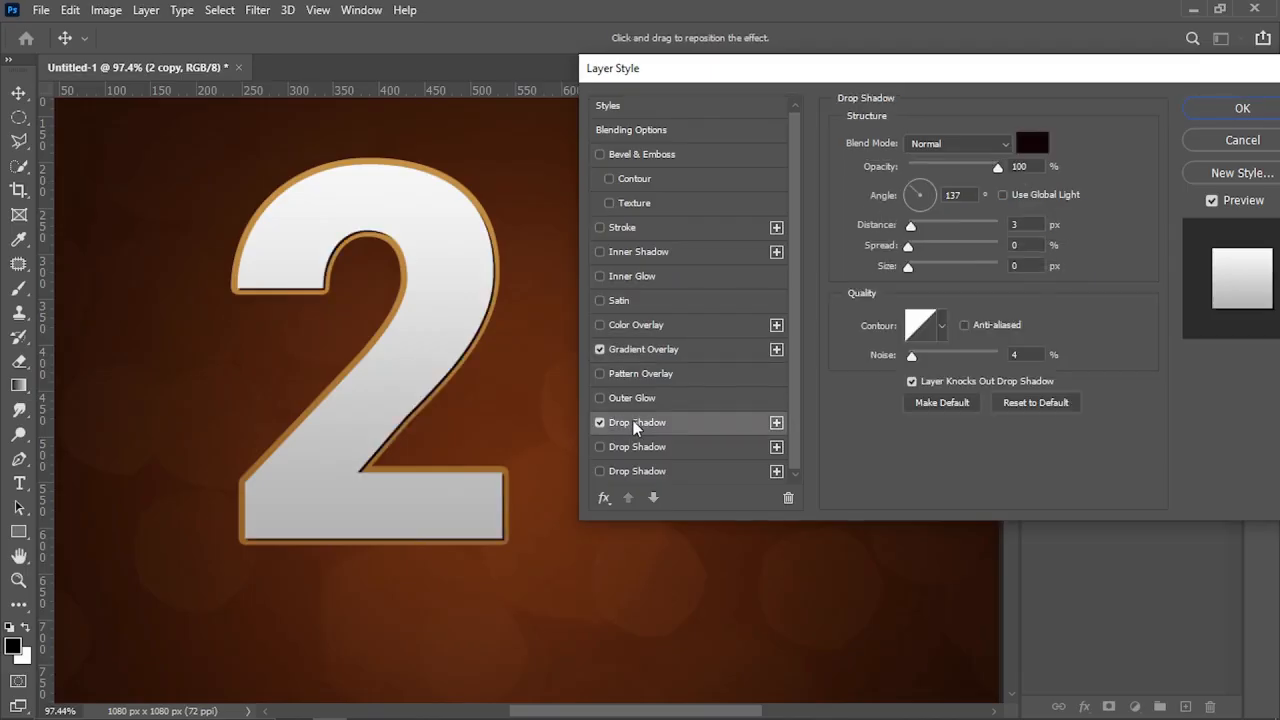
{"action": "left_click_drag", "start_coordinate": [922, 196], "coordinate": [932, 195]}
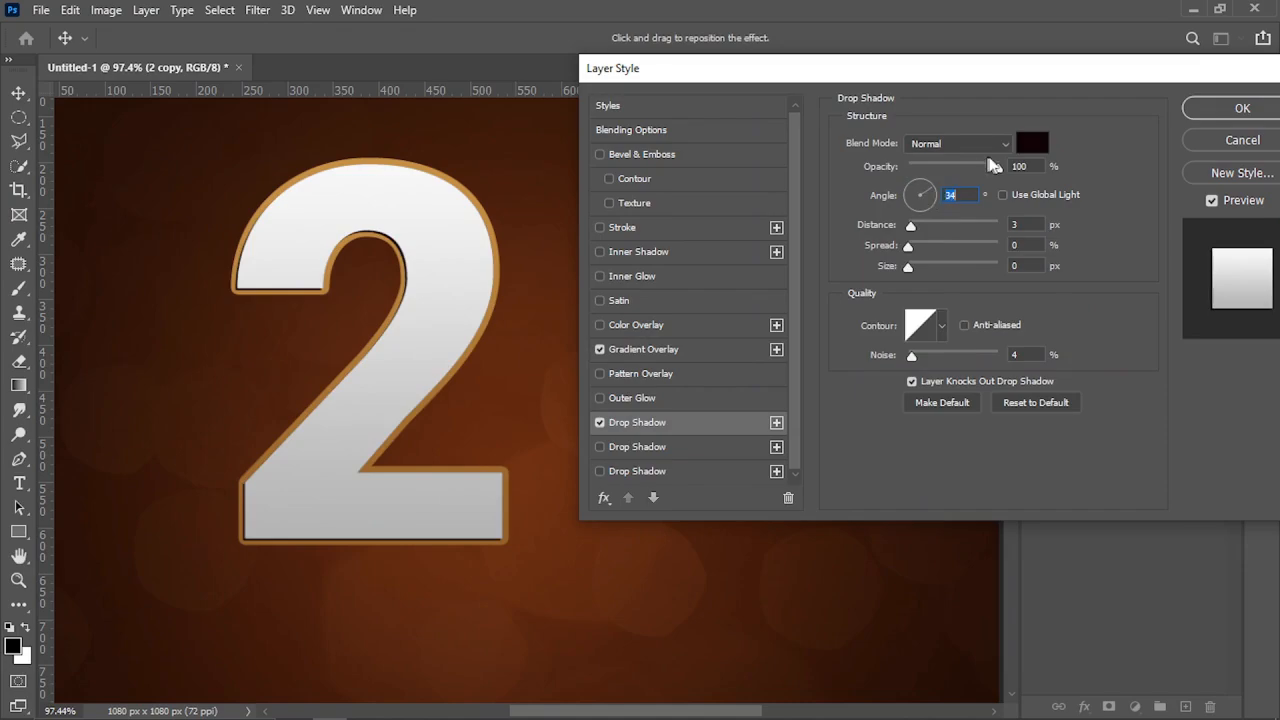
{"action": "left_click_drag", "start_coordinate": [997, 168], "coordinate": [958, 172]}
{"action": "left_click", "coordinate": [1025, 355]}
{"action": "key", "text": "Up"}
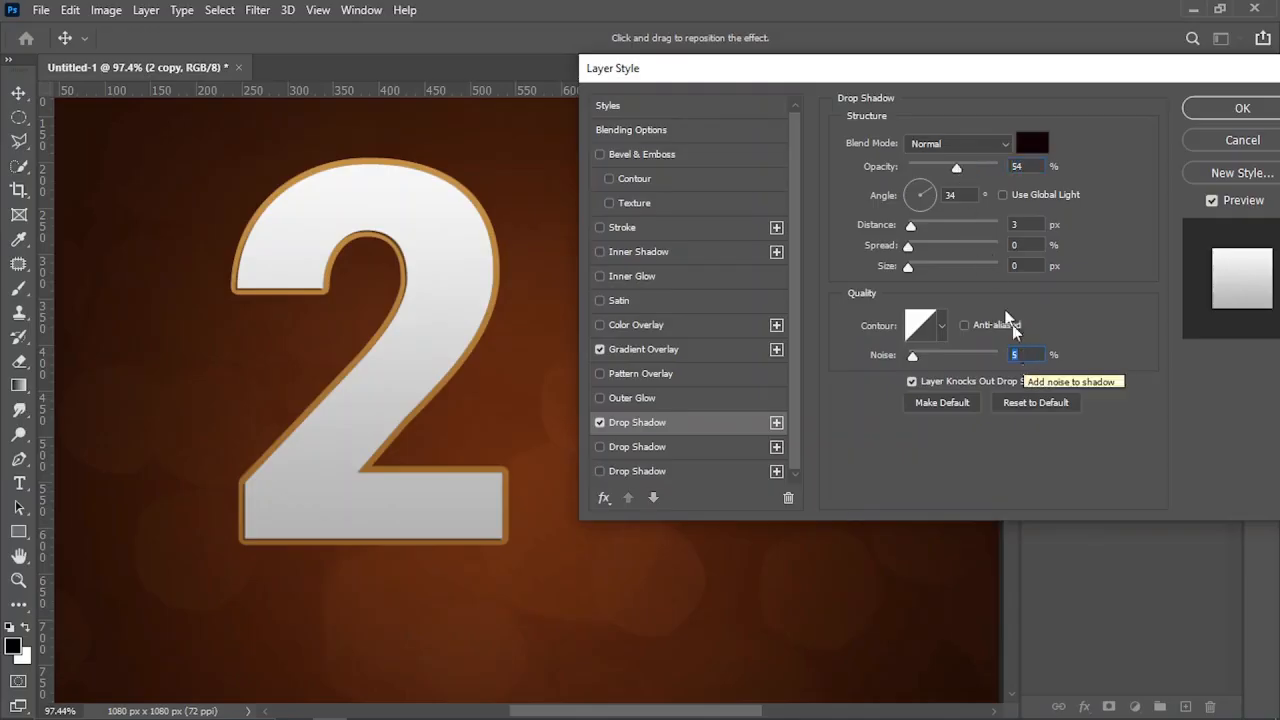
{"action": "left_click_drag", "start_coordinate": [958, 172], "coordinate": [961, 171]}
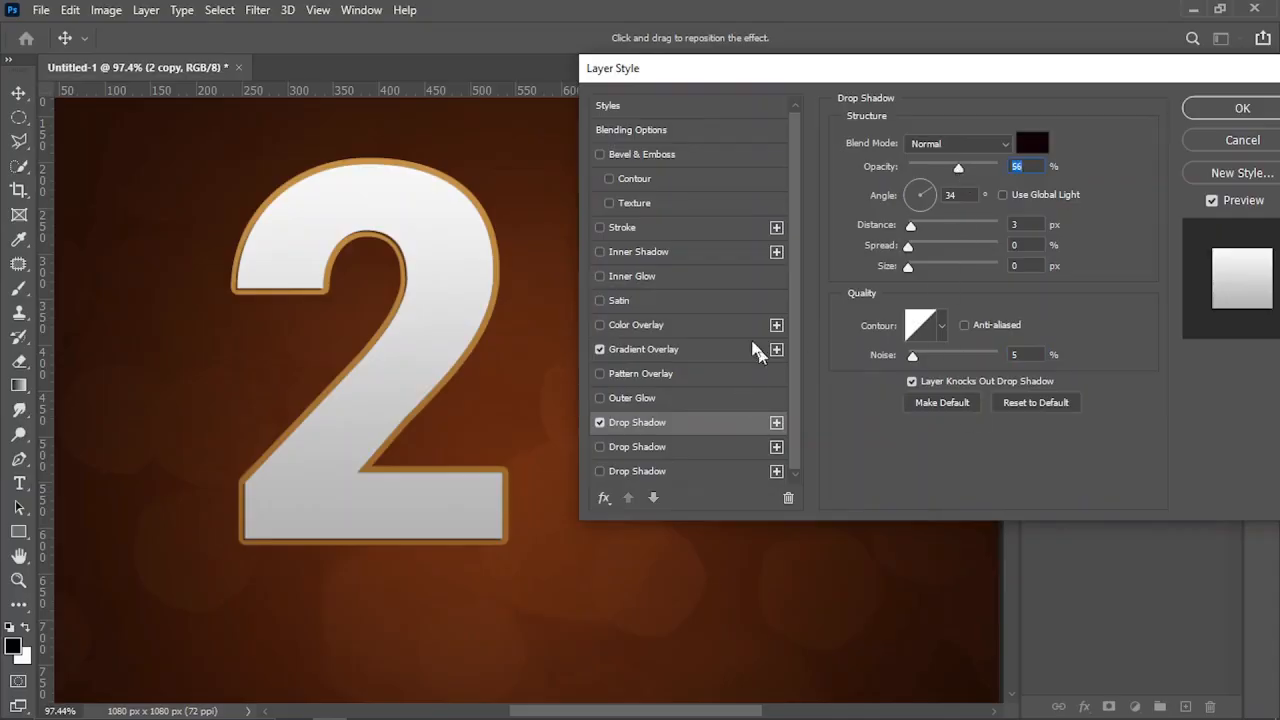
Add an Inner Shadow at an angle of -171° with 13 px distance, 10 px size and 2% noise.
{"action": "left_click", "coordinate": [655, 255]}
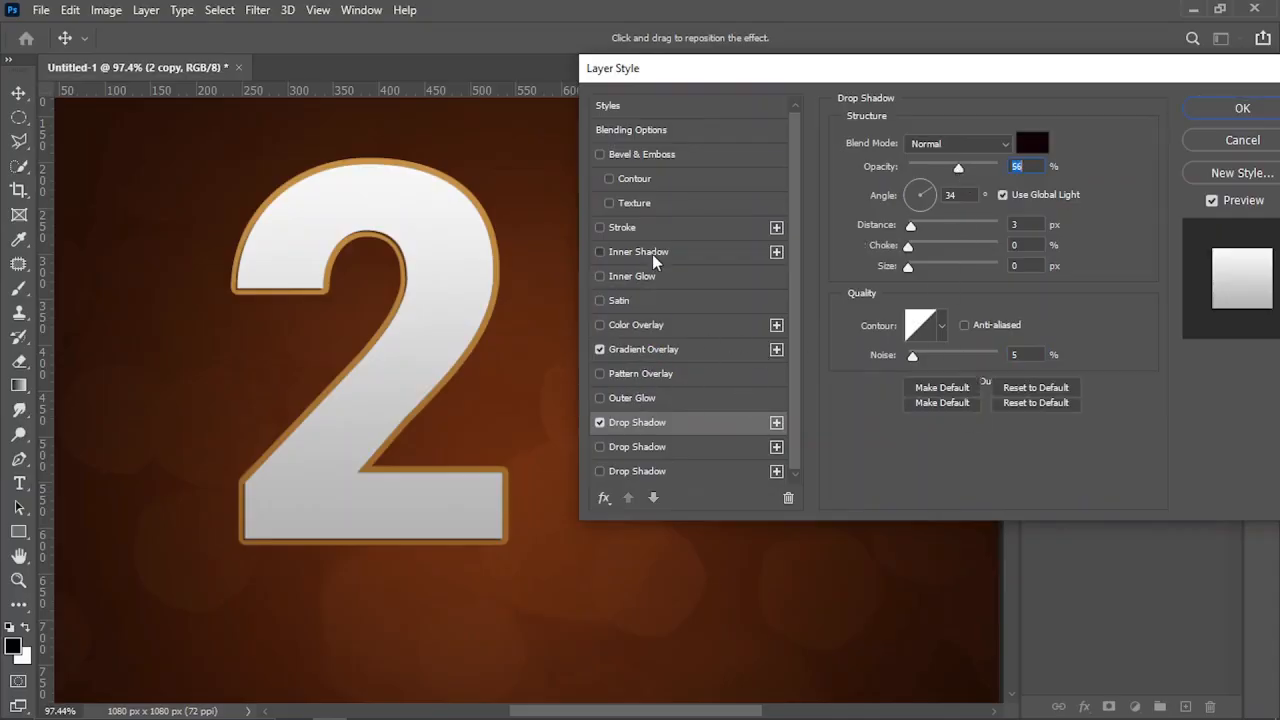
{"action": "left_click_drag", "start_coordinate": [909, 226], "coordinate": [921, 226]}
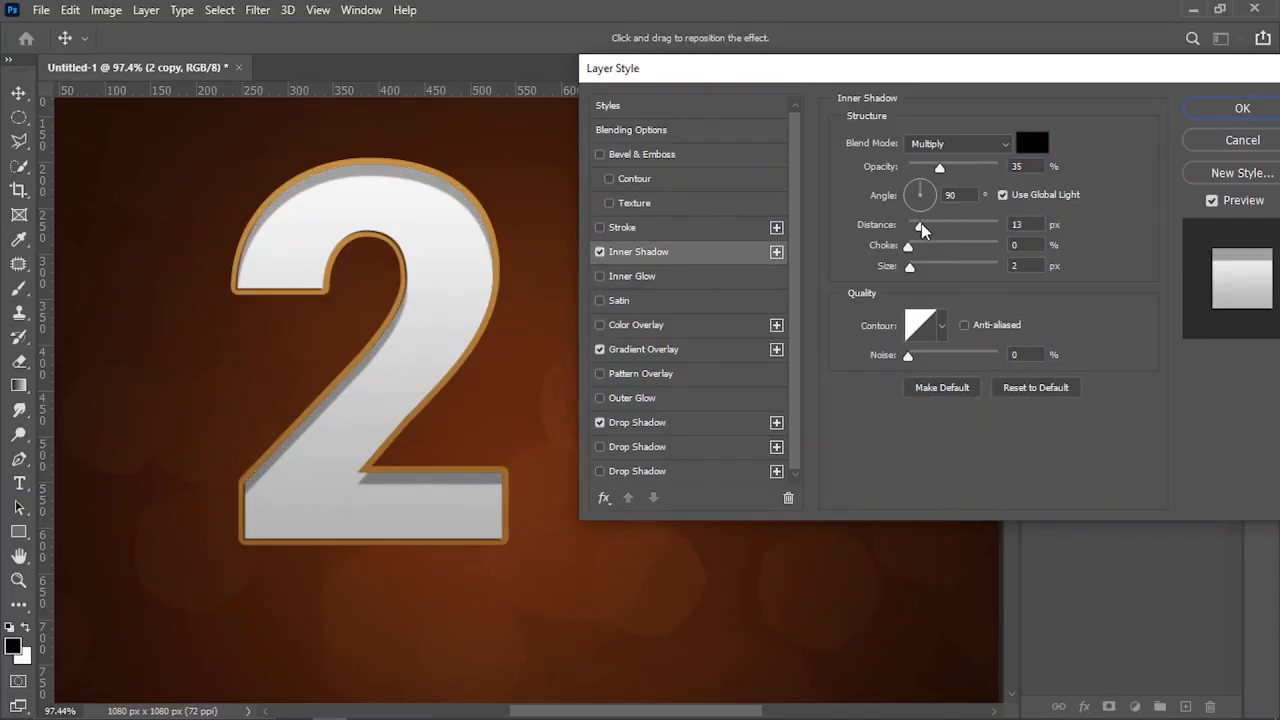
{"action": "mouse_move", "coordinate": [445, 368]}
{"action": "left_mouse_down"}
{"action": "mouse_move", "coordinate": [444, 354]}
{"action": "mouse_move", "coordinate": [455, 360]}
{"action": "left_mouse_up"}
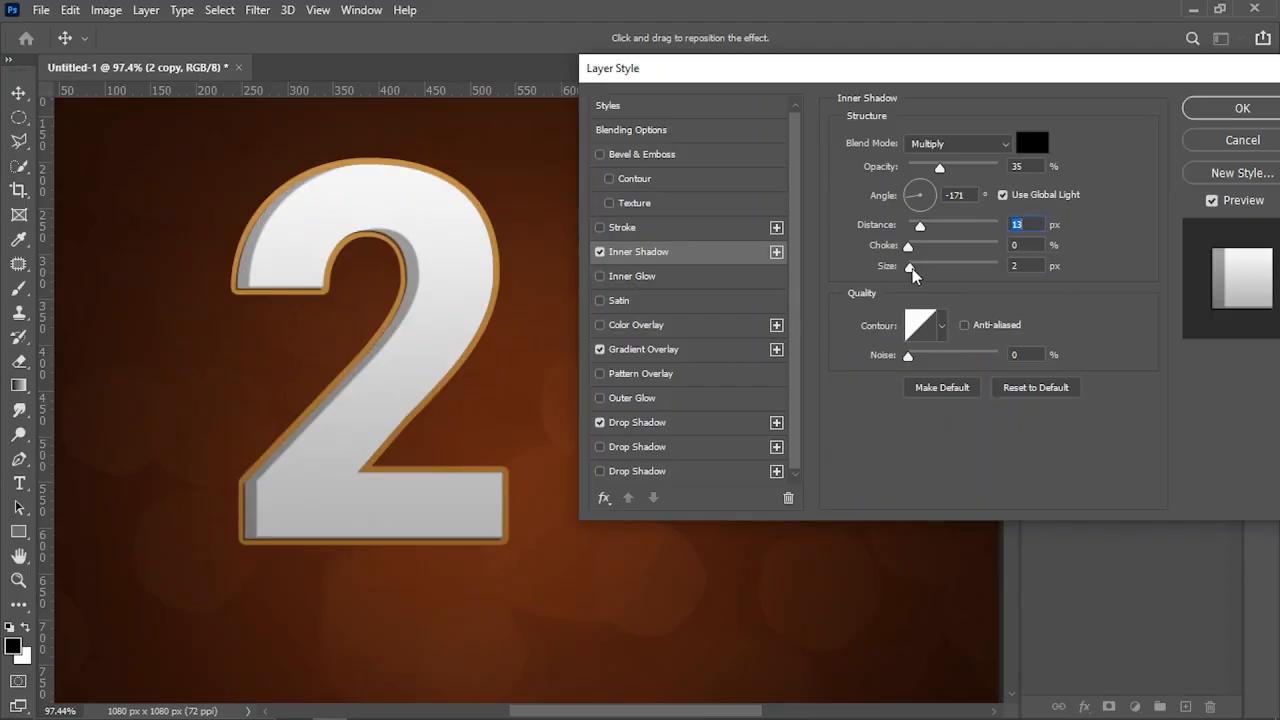
{"action": "left_click_drag", "start_coordinate": [908, 267], "coordinate": [918, 268]}
{"action": "double_click", "coordinate": [1028, 354]}
{"action": "key", "text": "Up"}
{"action": "key", "text": "Up"}
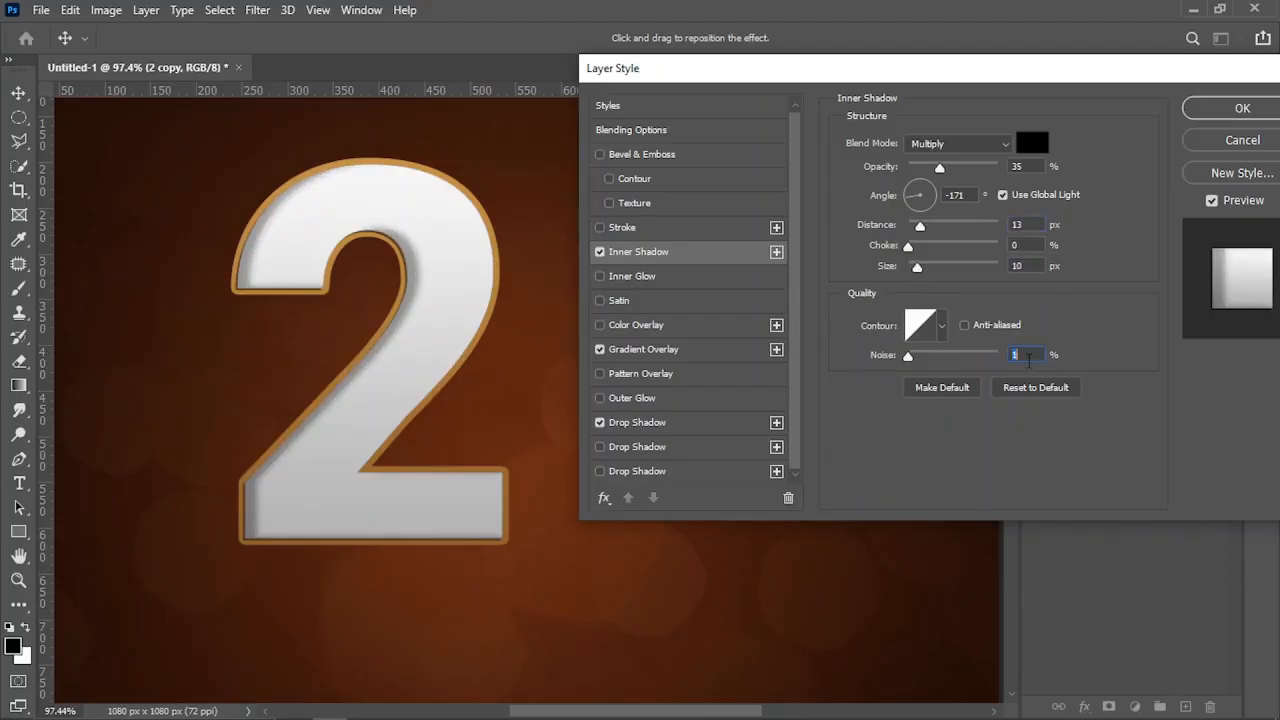
Refine the Inner Shadow to 50% opacity, 13 px size and 14 px distance.
{"action": "left_click_drag", "start_coordinate": [939, 167], "coordinate": [958, 169]}
{"action": "type", "text": "50"}
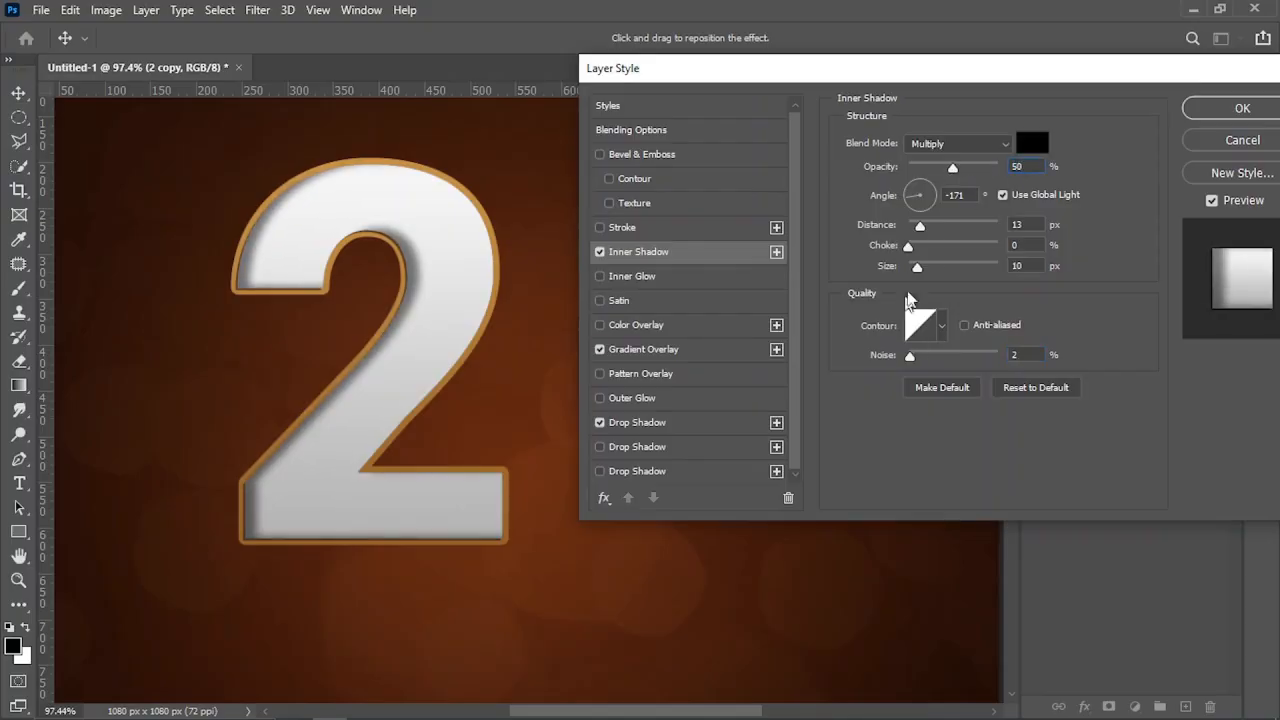
{"action": "left_click_drag", "start_coordinate": [919, 267], "coordinate": [921, 270]}
{"action": "double_click", "coordinate": [1028, 268]}
{"action": "left_click", "coordinate": [1025, 228]}
{"action": "key", "text": "Up"}
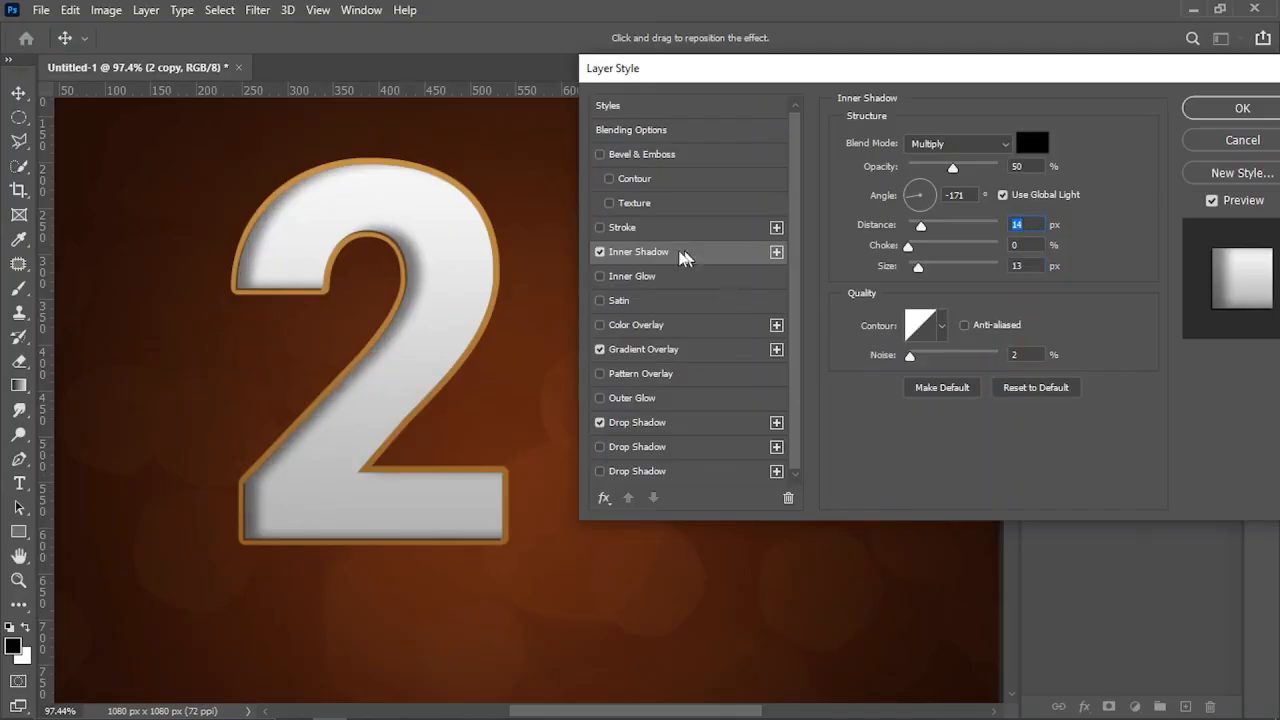
Add a white Stroke to the copied text with fill type Color and a size of 2 px.
{"action": "left_click", "coordinate": [622, 227]}
{"action": "left_click", "coordinate": [925, 247]}
{"action": "left_click", "coordinate": [915, 263]}
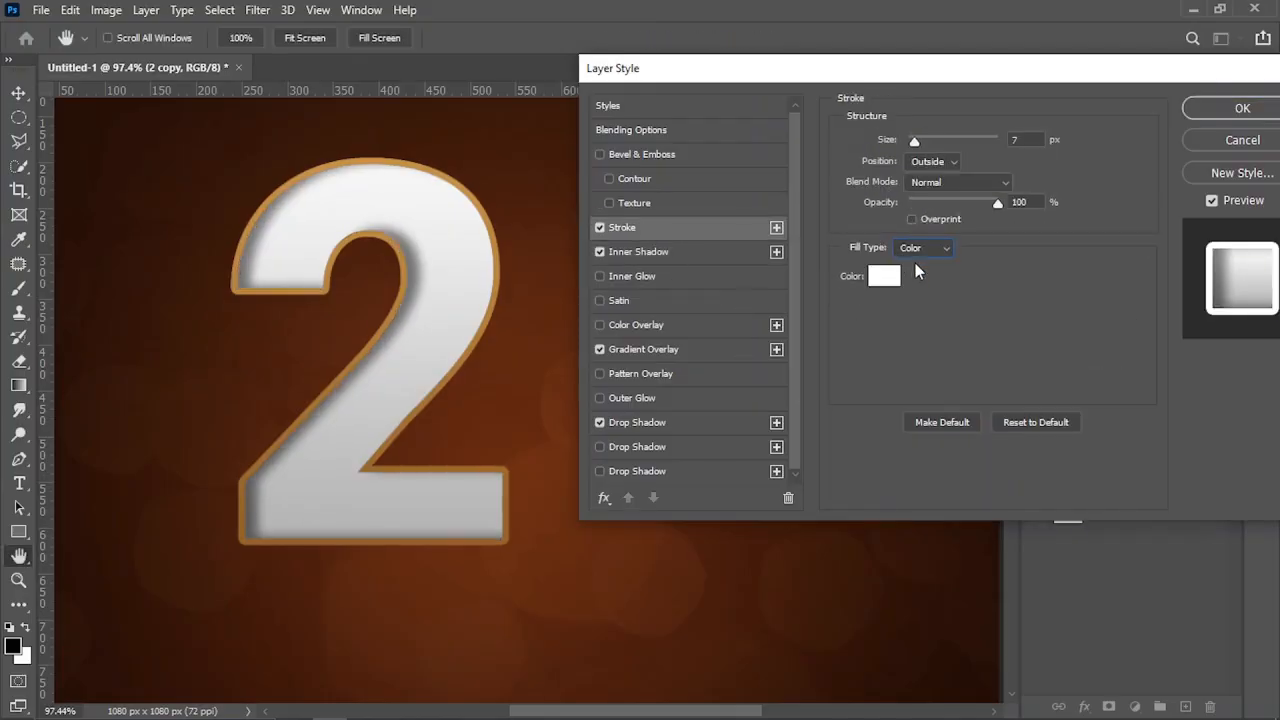
{"action": "key", "text": "Down"}
{"action": "key", "text": "Down"}
{"action": "key", "text": "Down"}
{"action": "key", "text": "Down"}
{"action": "key", "text": "Down"}
{"action": "key", "text": "Down"}
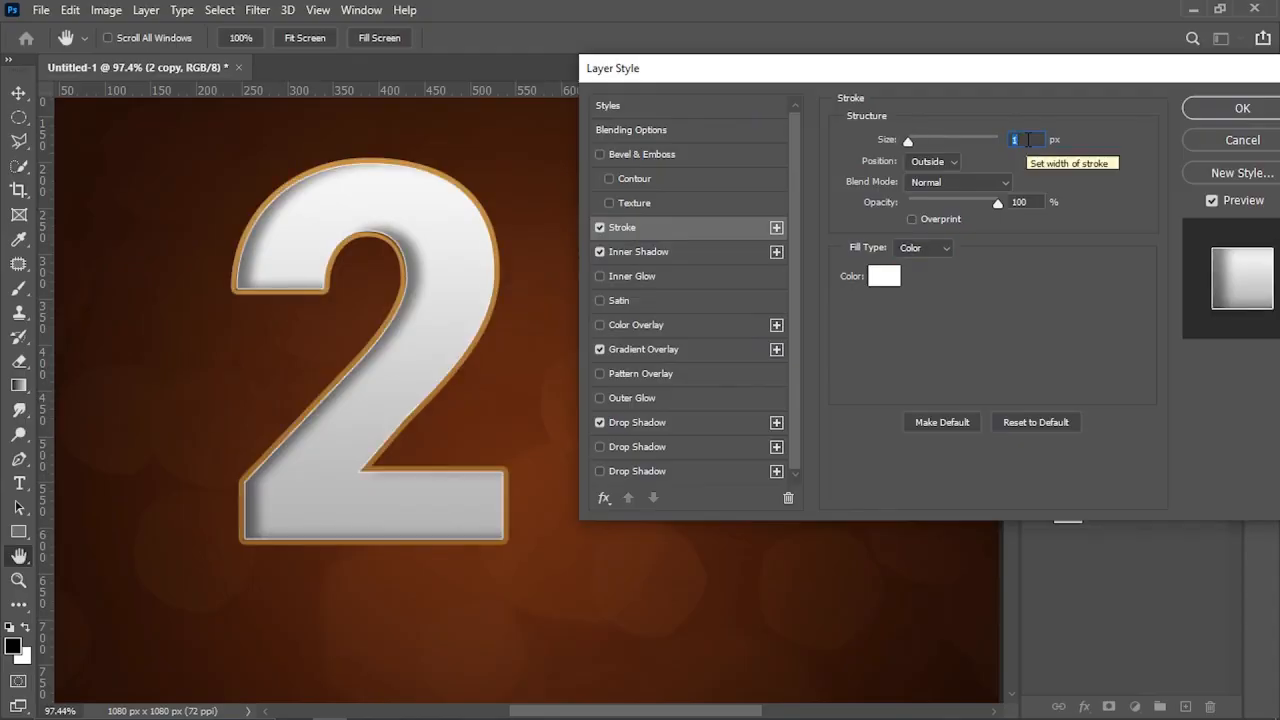
{"action": "key", "text": "Up"}
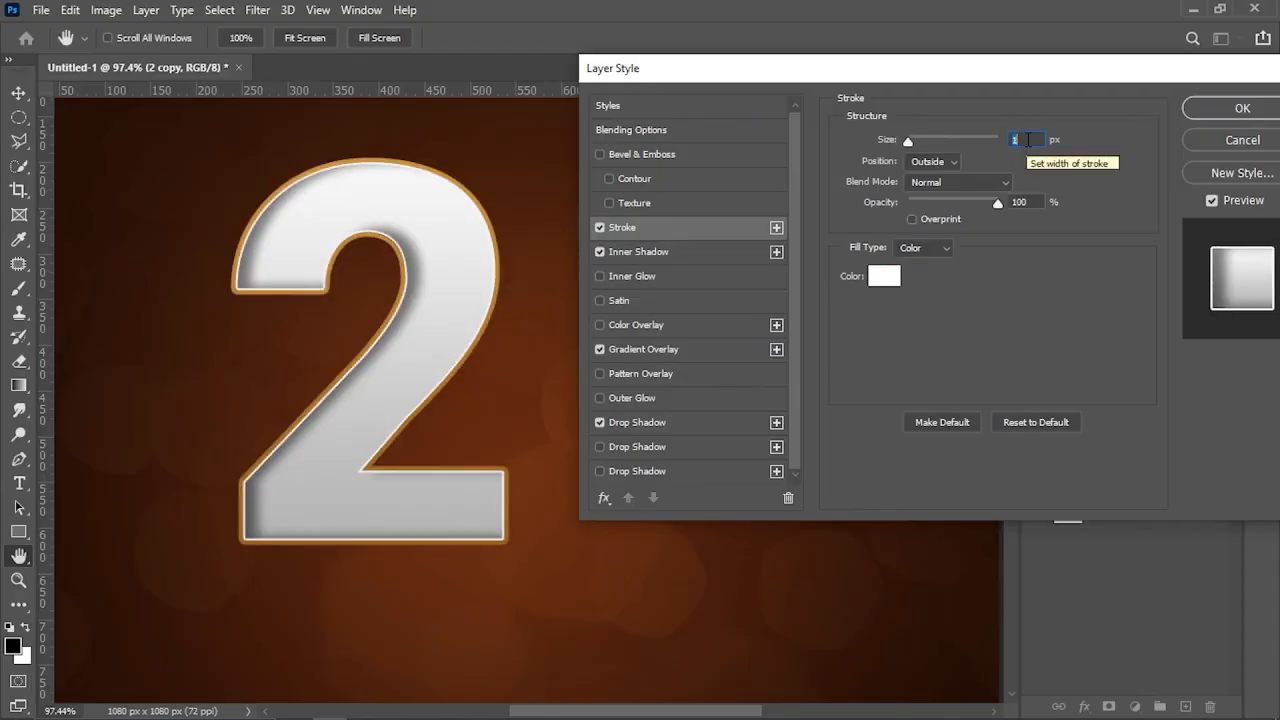
{"action": "key", "text": "Up"}
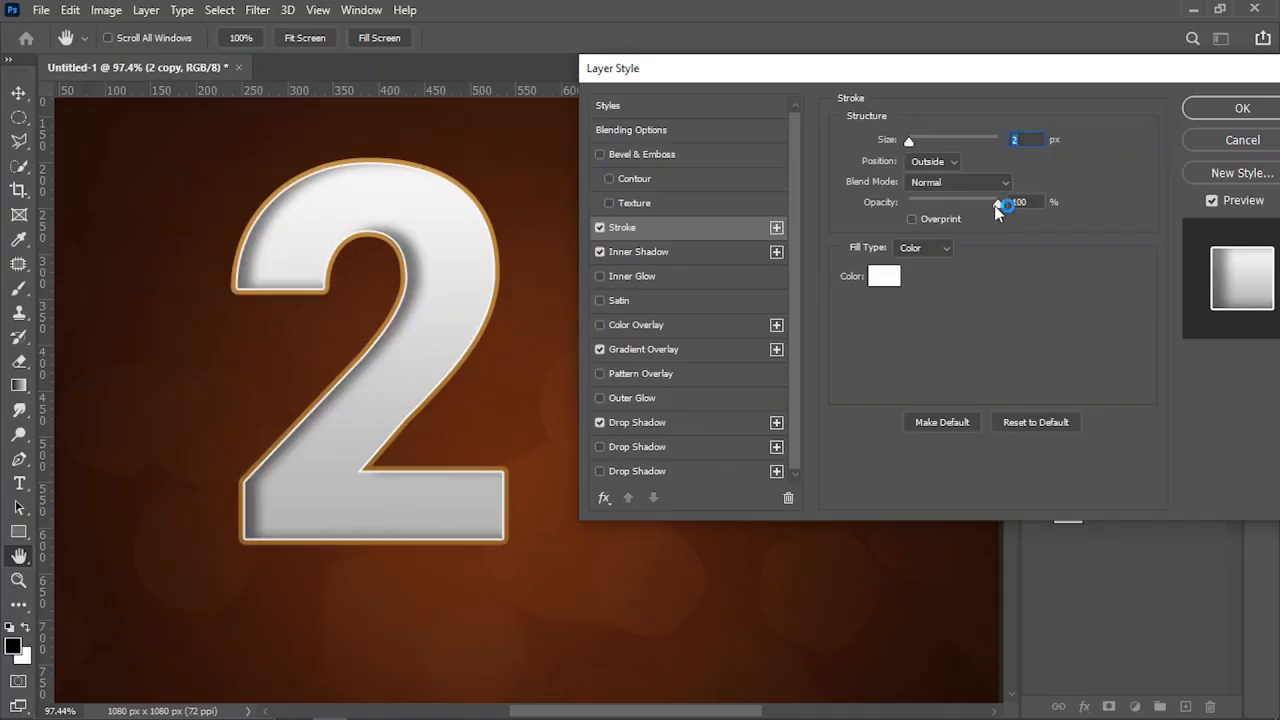
Set the white stroke's opacity to 50% and apply the layer style.
{"action": "left_click_drag", "start_coordinate": [997, 212], "coordinate": [948, 212]}
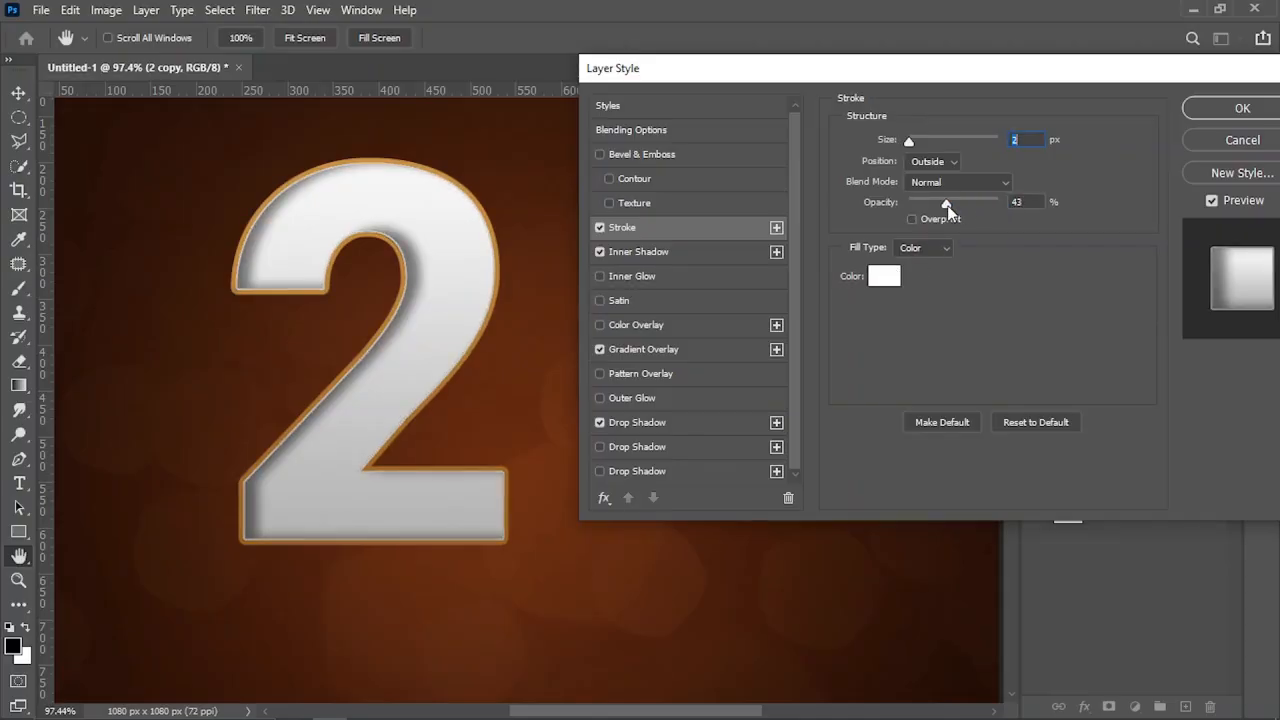
{"action": "type", "text": "50"}
{"action": "left_click", "coordinate": [1206, 109]}
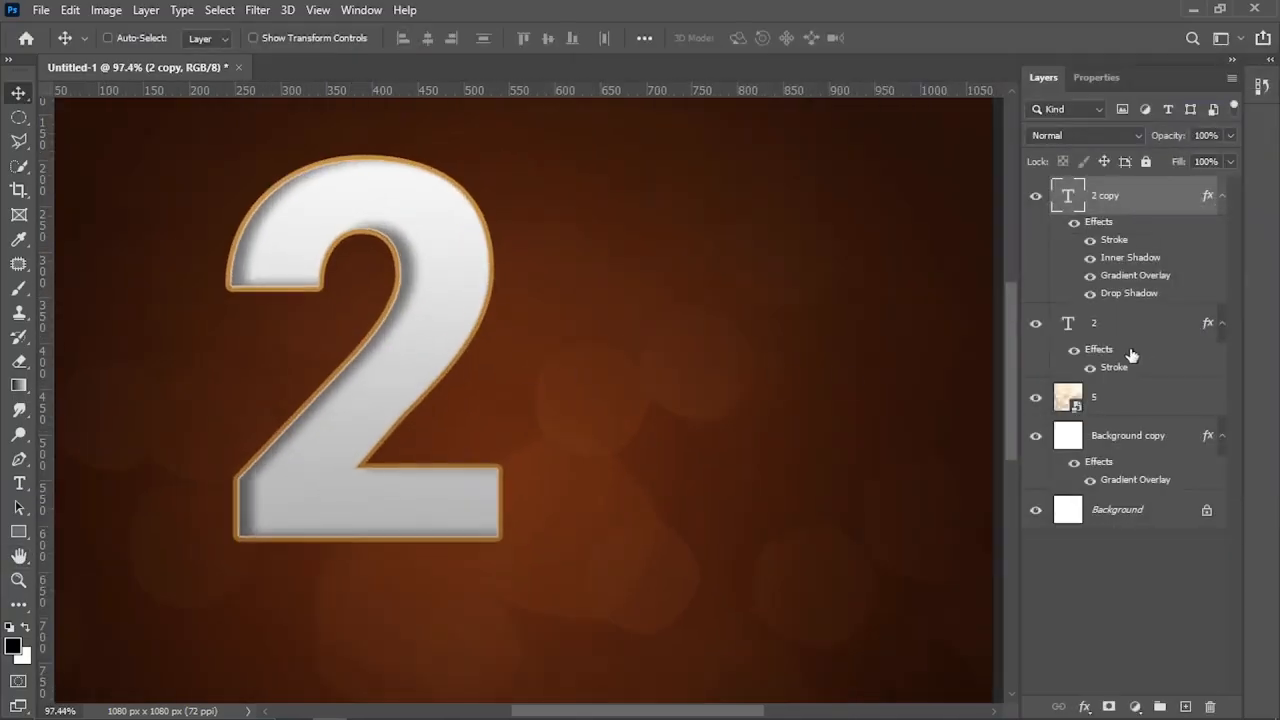
Slightly increase the size of the gold gradient stroke on the original text layer "2" and apply it.
{"action": "left_click", "coordinate": [1113, 370]}
{"action": "double_click", "coordinate": [1113, 368]}
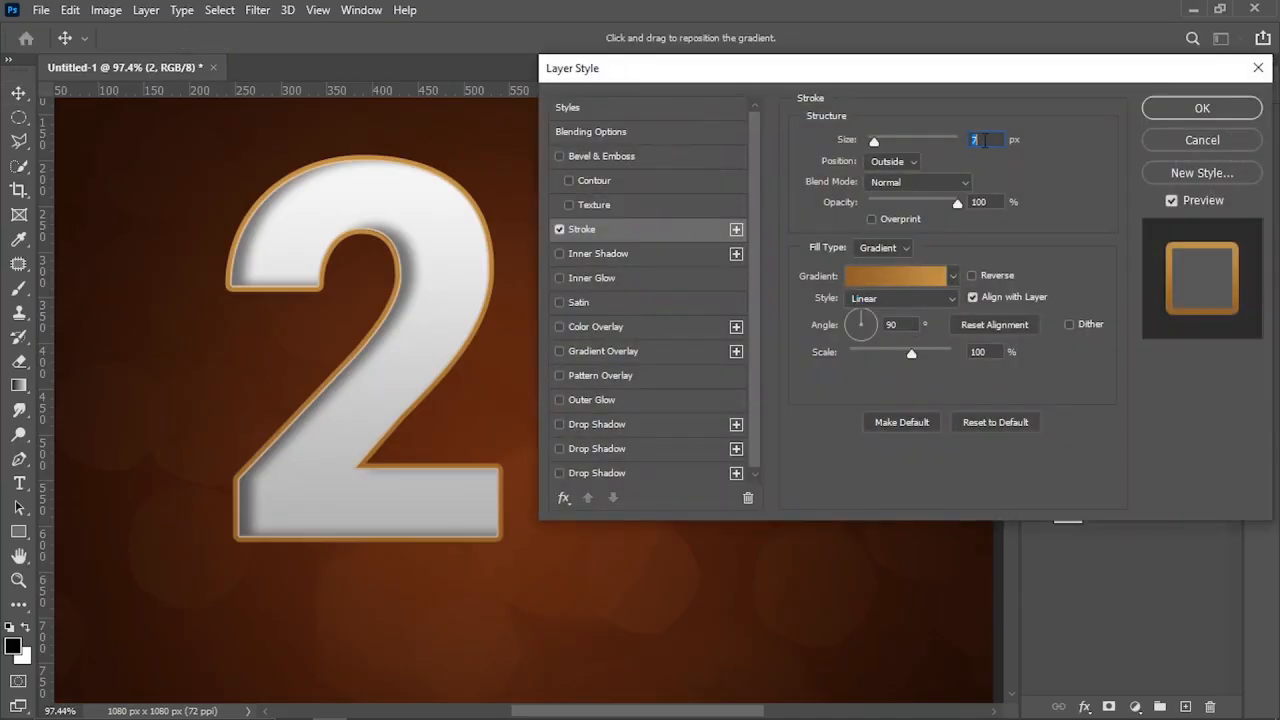
{"action": "type", "text": "5"}
{"action": "left_click", "coordinate": [1202, 108]}
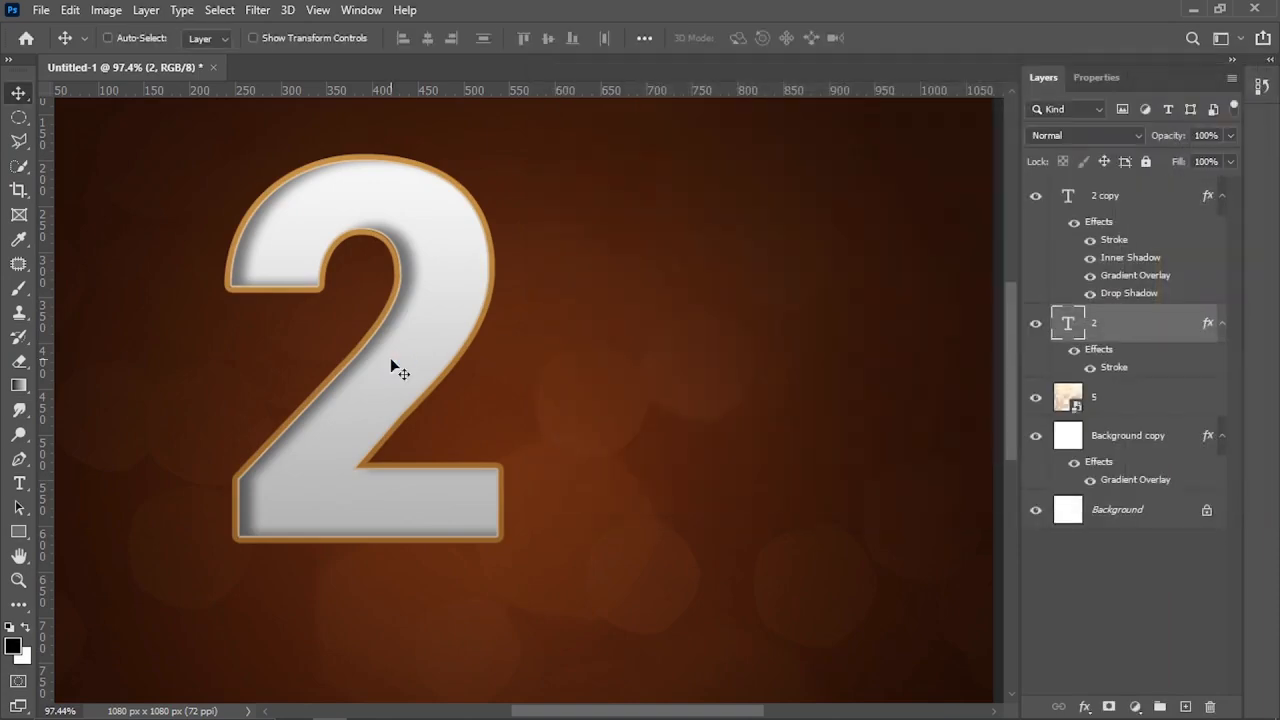
Select both text layers, "2 copy" and "2", and group them.
{"action": "scroll", "coordinate": [391, 361], "scroll_direction": "down", "scroll_amount": 1}
{"action": "left_click", "coordinate": [1135, 207], "text": "shift"}
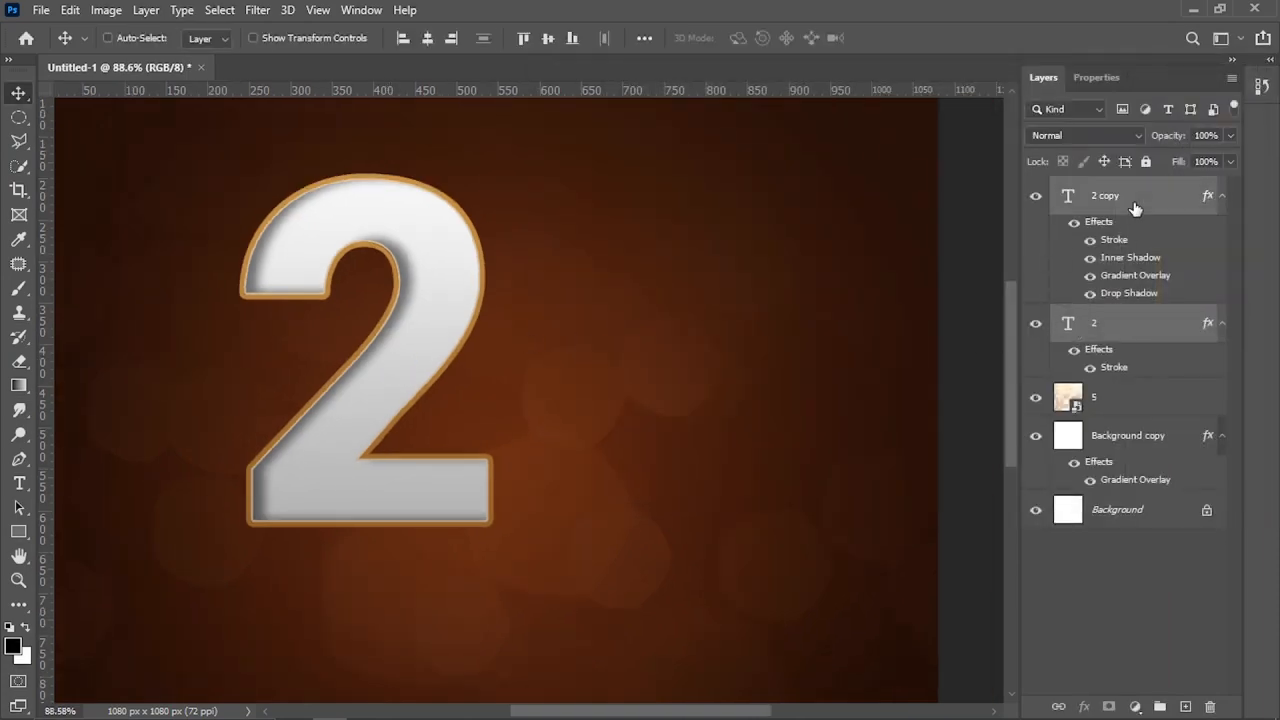
{"action": "right_click", "coordinate": [1134, 200]}
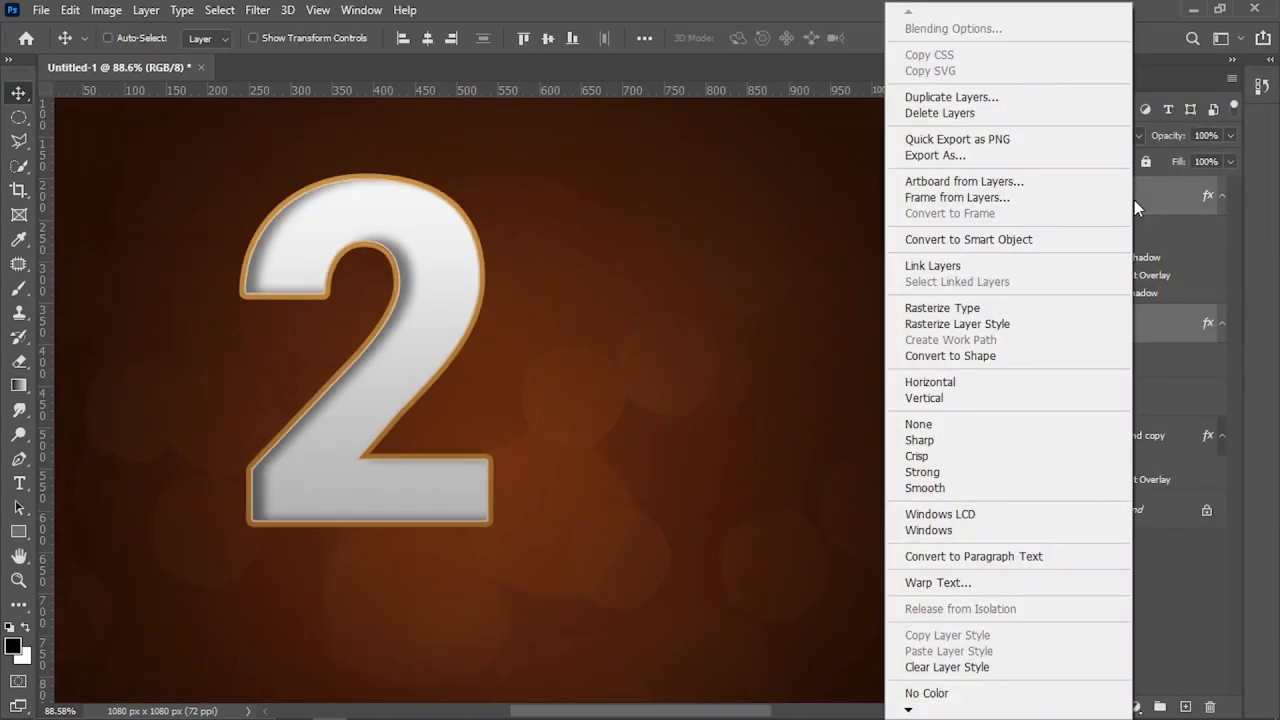
{"action": "key", "text": "Escape"}
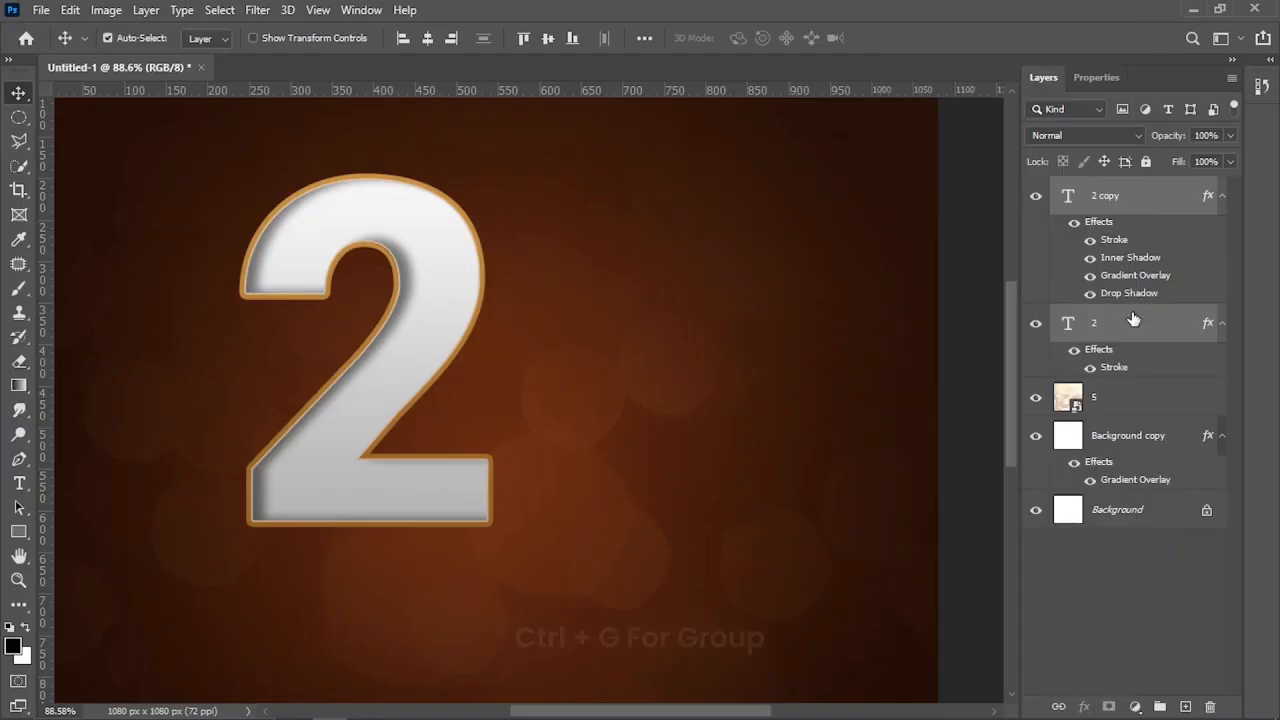
{"action": "key", "text": "ctrl+g"}
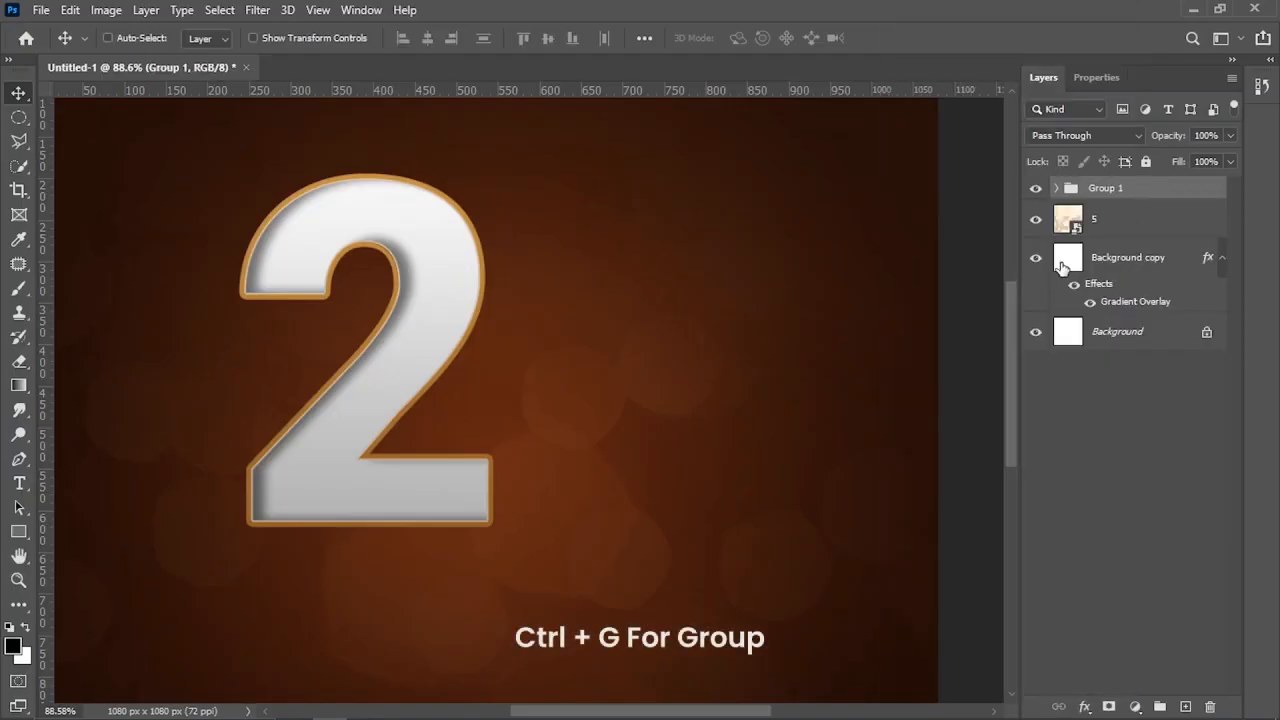
Add a Smooth Inner Bevel to the group with a depth of 303% and inspect the digit's edges up close.
{"action": "double_click", "coordinate": [1158, 190]}
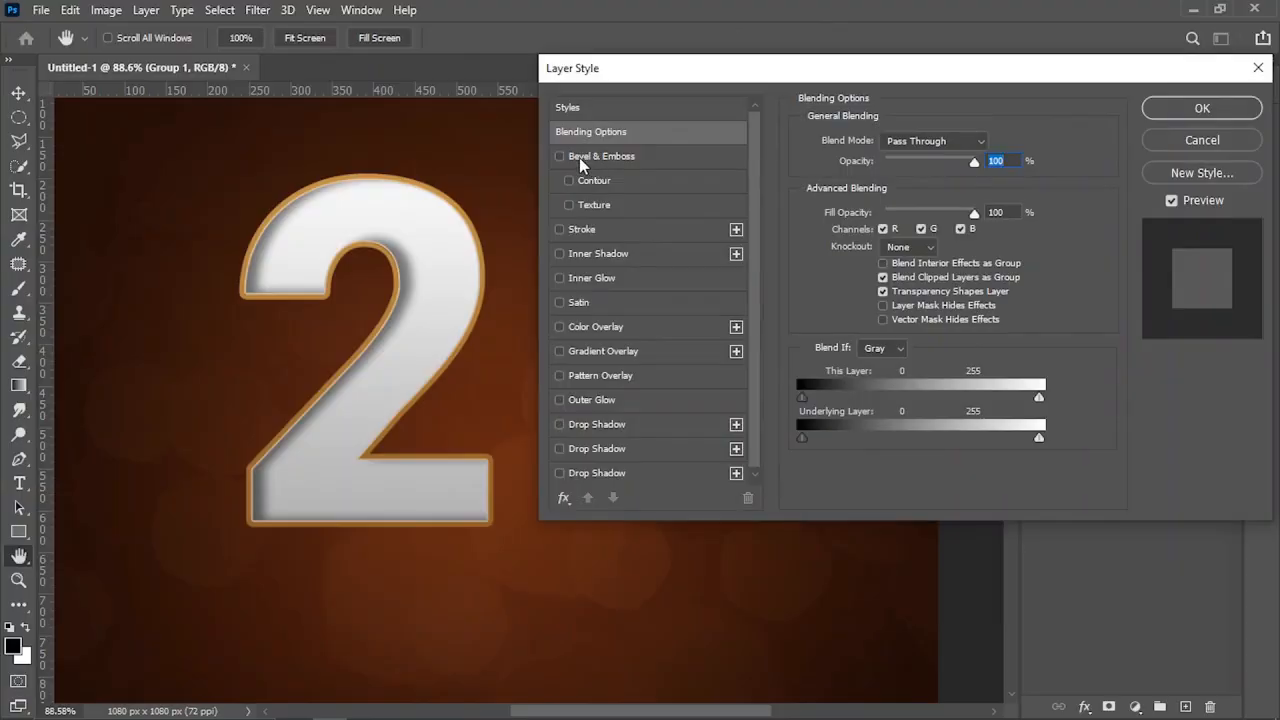
{"action": "left_click", "coordinate": [581, 157]}
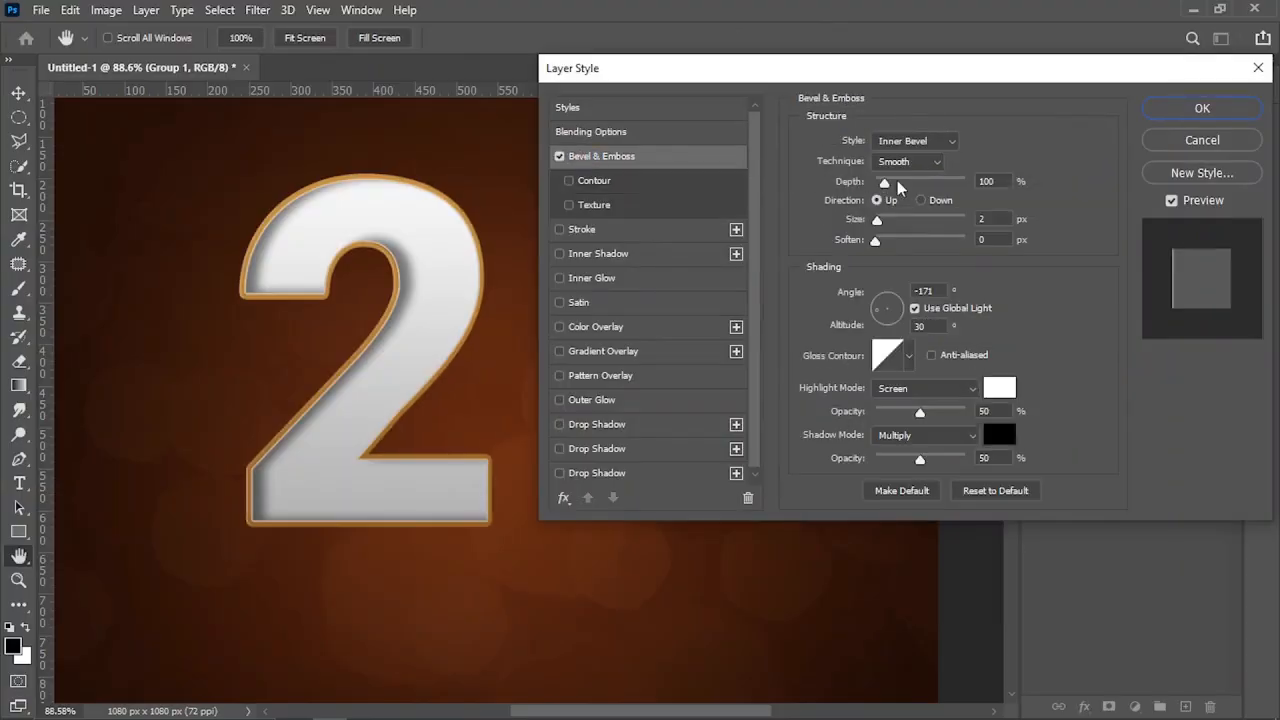
{"action": "left_click_drag", "start_coordinate": [890, 183], "coordinate": [903, 187]}
{"action": "key", "text": "Menu"}
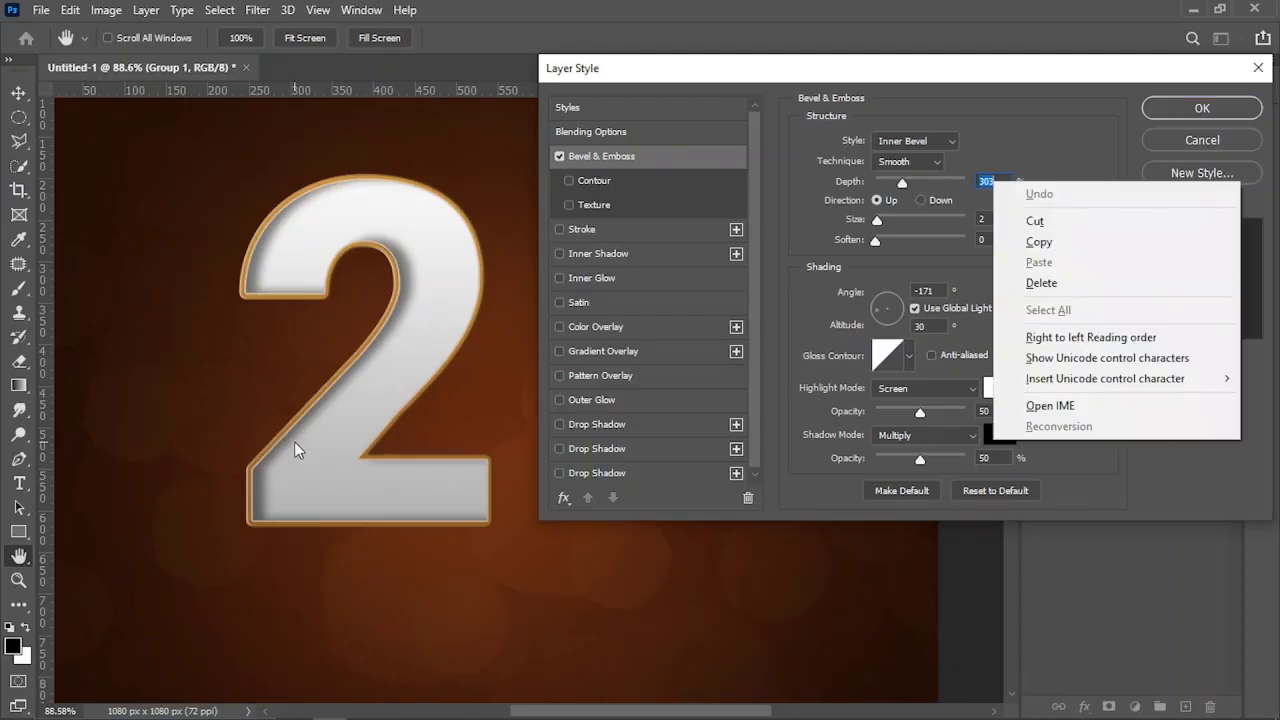
{"action": "key", "text": "Escape"}
{"action": "key", "text": "ctrl+plus"}
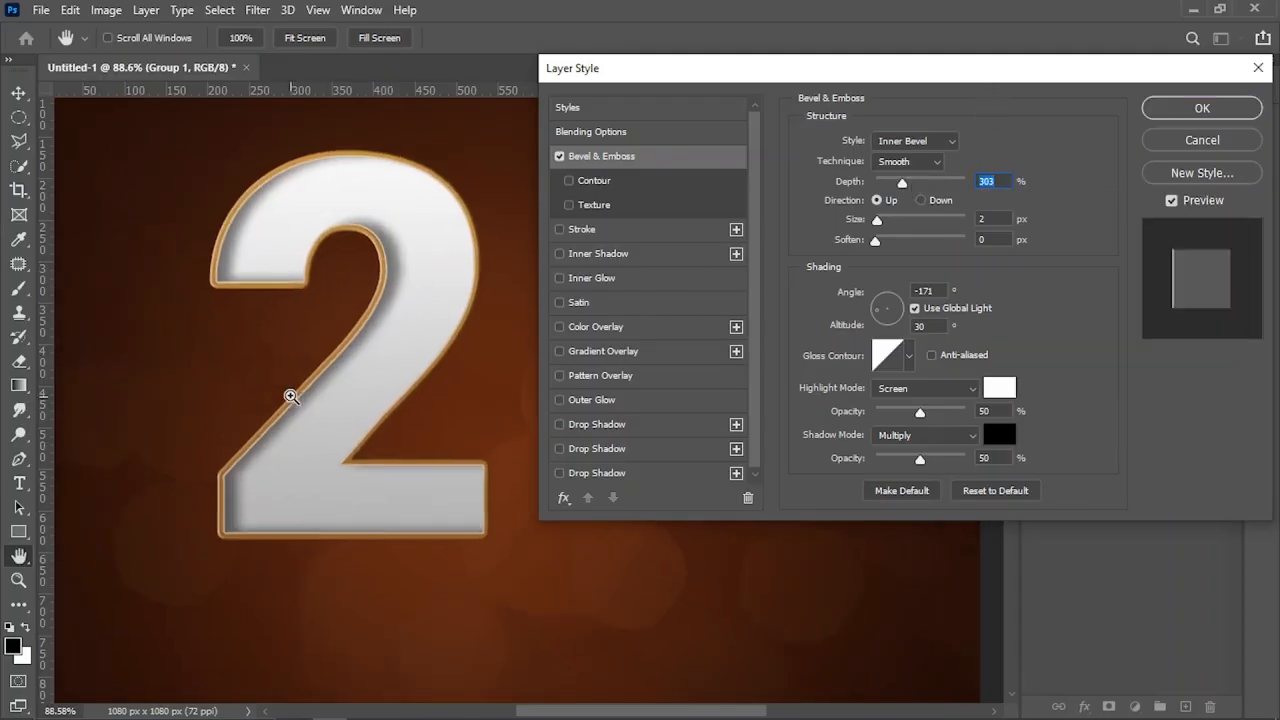
{"action": "key", "text": "ctrl+plus"}
{"action": "left_click_drag", "start_coordinate": [214, 418], "coordinate": [436, 365]}
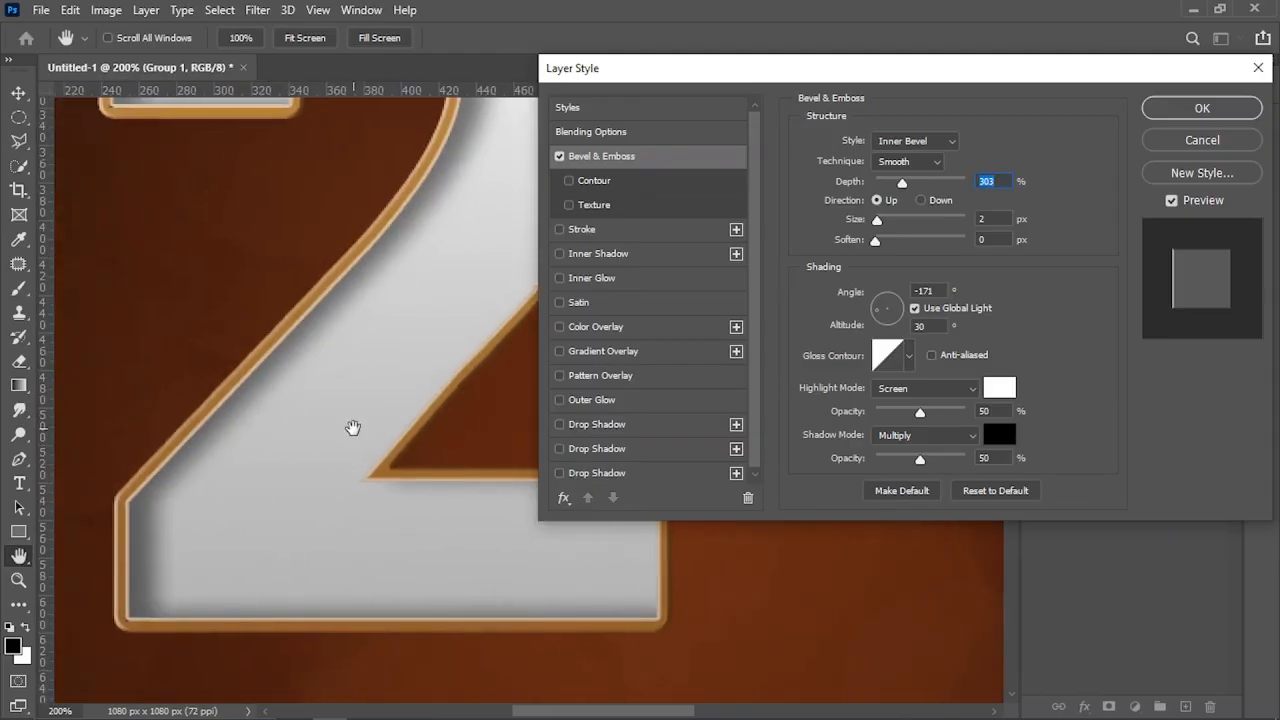
{"action": "key", "text": "ctrl+minus"}
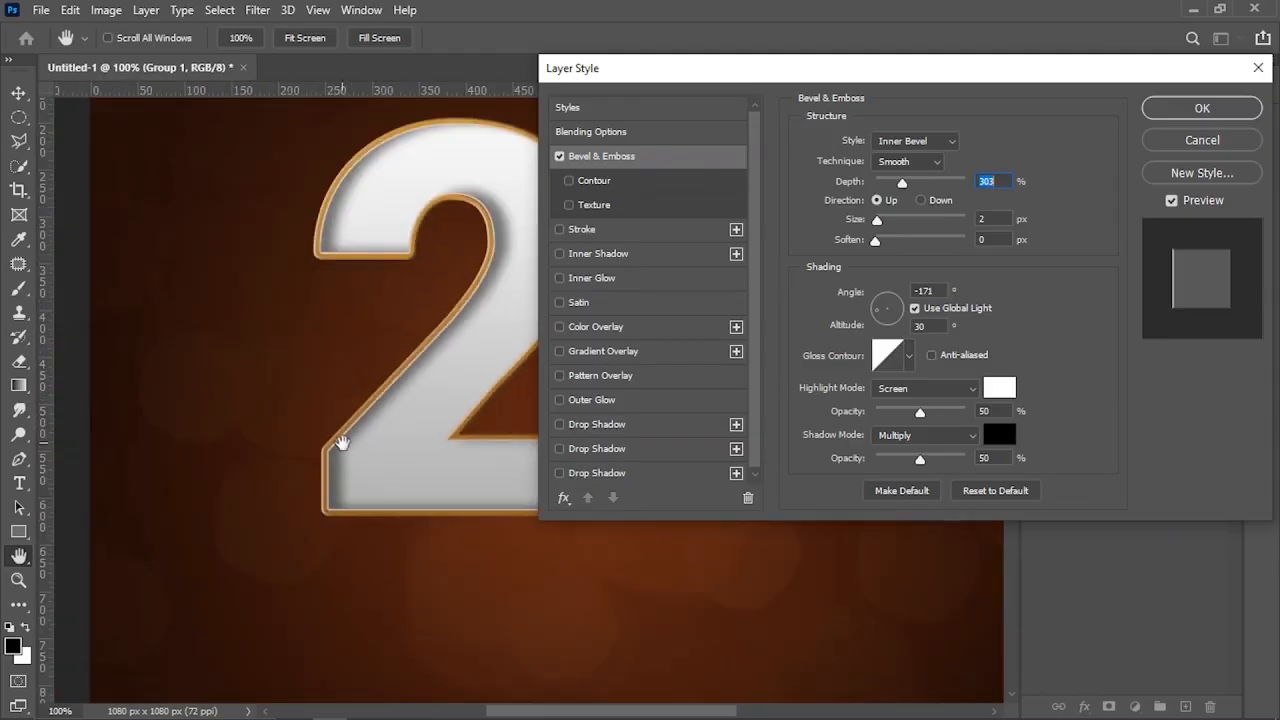
{"action": "key", "text": "ctrl+plus"}
{"action": "left_click_drag", "start_coordinate": [329, 451], "coordinate": [323, 380]}
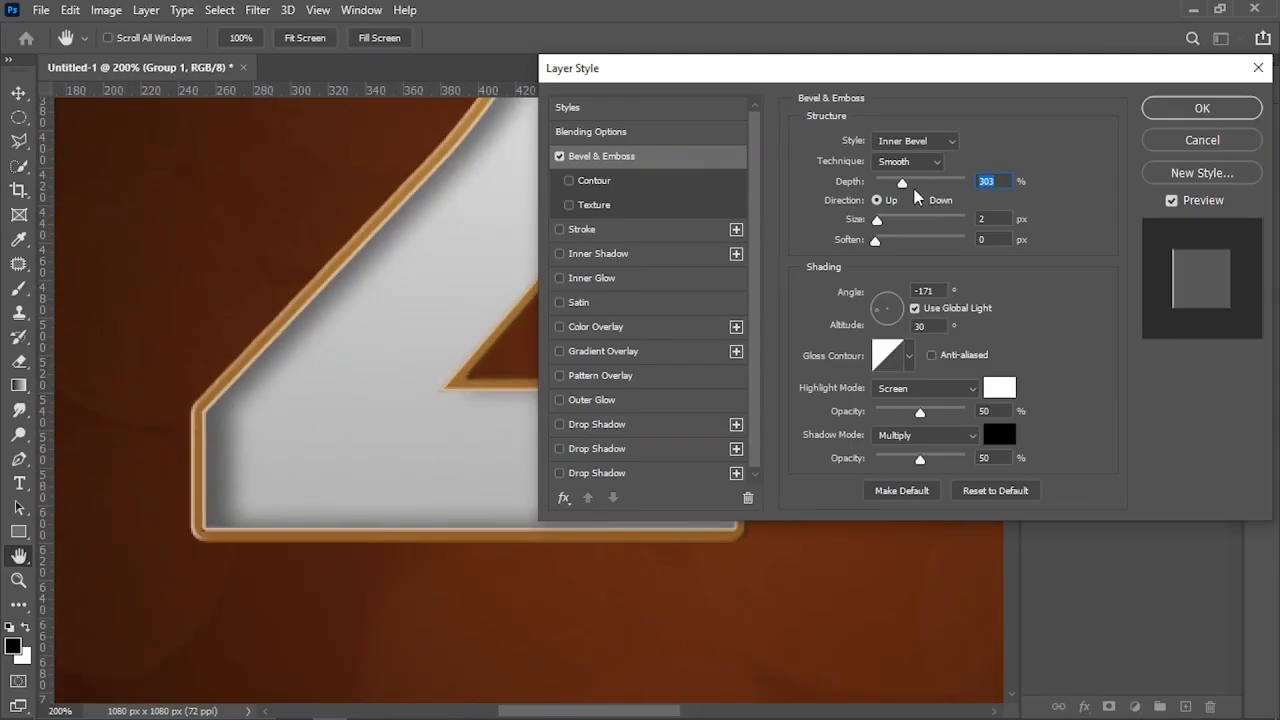
Refine the Bevel & Emboss to 220% depth, 1 px soften and 68% highlight opacity, and apply the layer style.
{"action": "left_click_drag", "start_coordinate": [902, 184], "coordinate": [893, 186]}
{"action": "left_click", "coordinate": [882, 243]}
{"action": "left_click", "coordinate": [938, 411]}
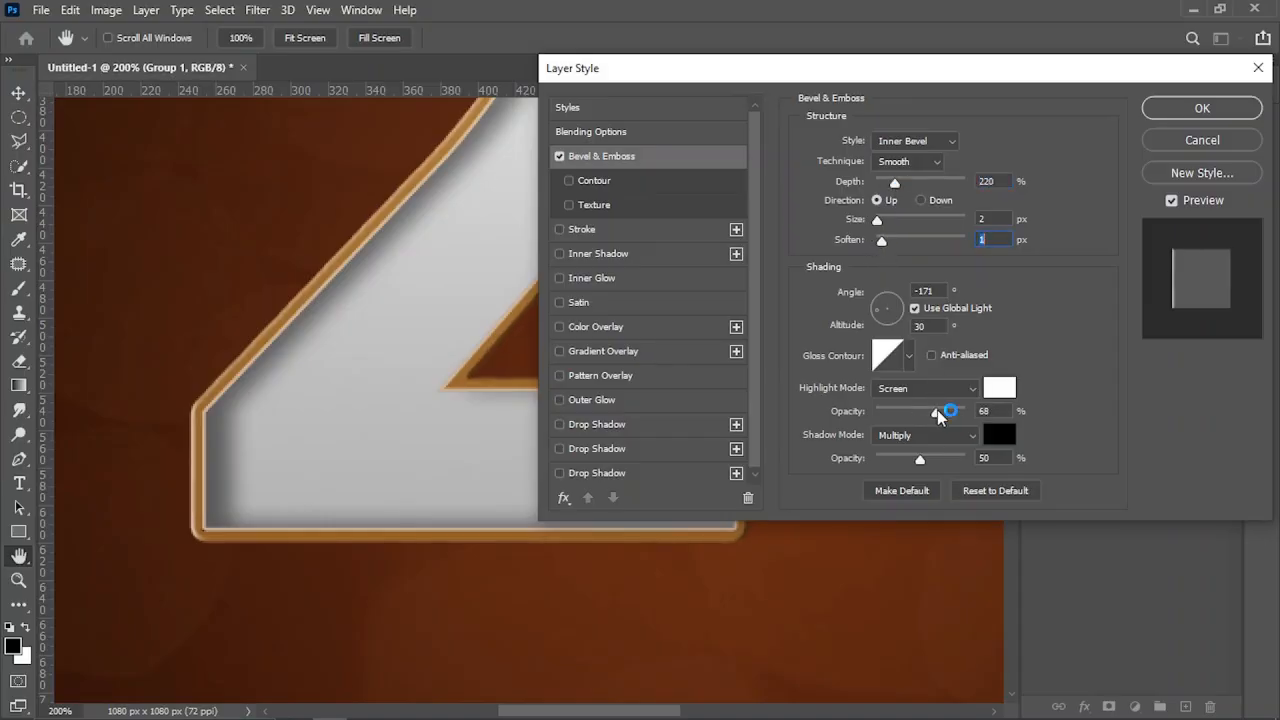
{"action": "left_click", "coordinate": [1163, 118]}
Rename the beveled group as 2.
{"action": "scroll", "coordinate": [412, 401], "scroll_direction": "down", "scroll_amount": 10}
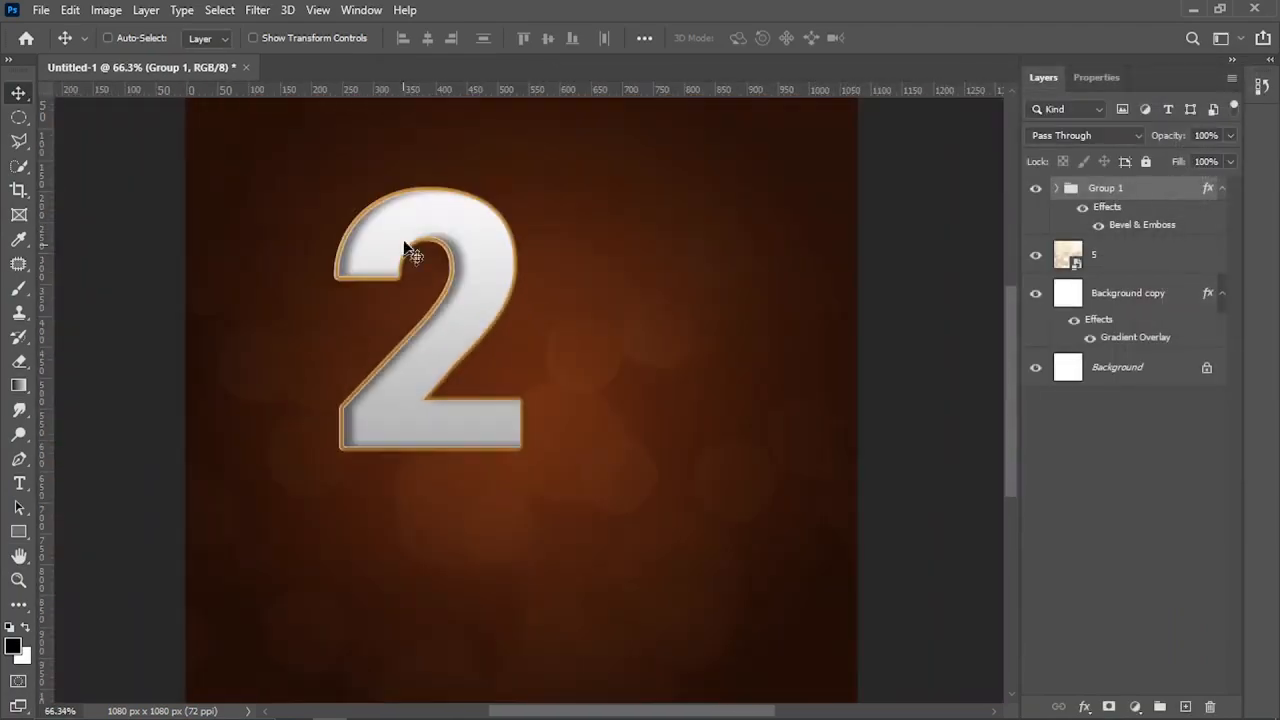
{"action": "scroll", "coordinate": [449, 262], "scroll_direction": "up", "scroll_amount": 2}
{"action": "left_click_drag", "start_coordinate": [469, 291], "coordinate": [411, 337]}
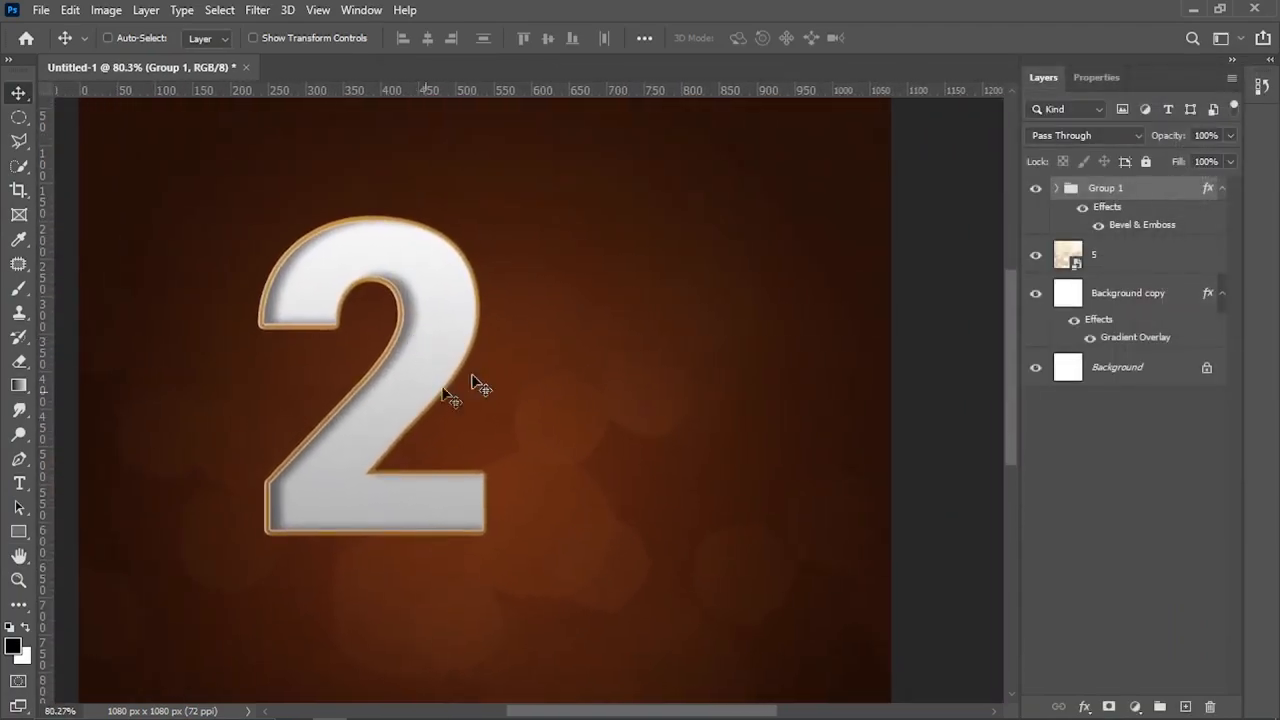
{"action": "scroll", "coordinate": [401, 356], "scroll_direction": "down", "scroll_amount": 1}
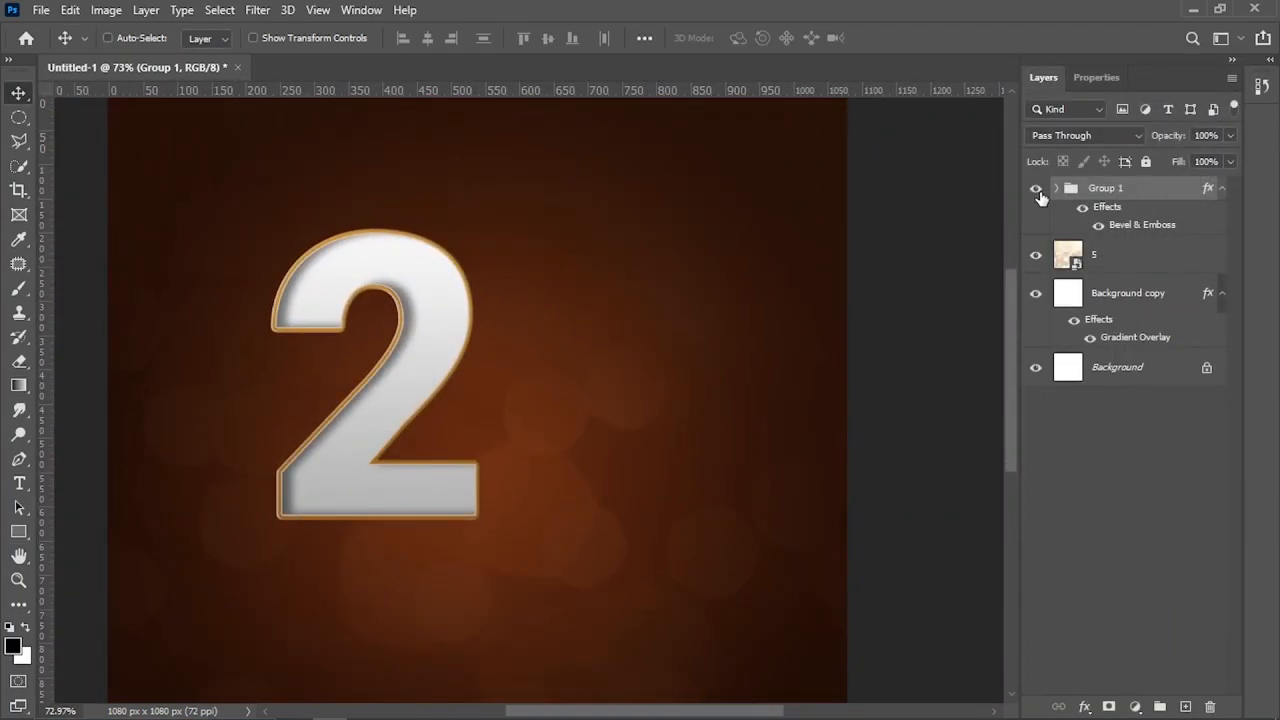
{"action": "double_click", "coordinate": [1101, 190]}
{"action": "scroll", "coordinate": [368, 363], "scroll_direction": "down", "scroll_amount": 1}
{"action": "left_click_drag", "start_coordinate": [617, 323], "coordinate": [598, 323]}
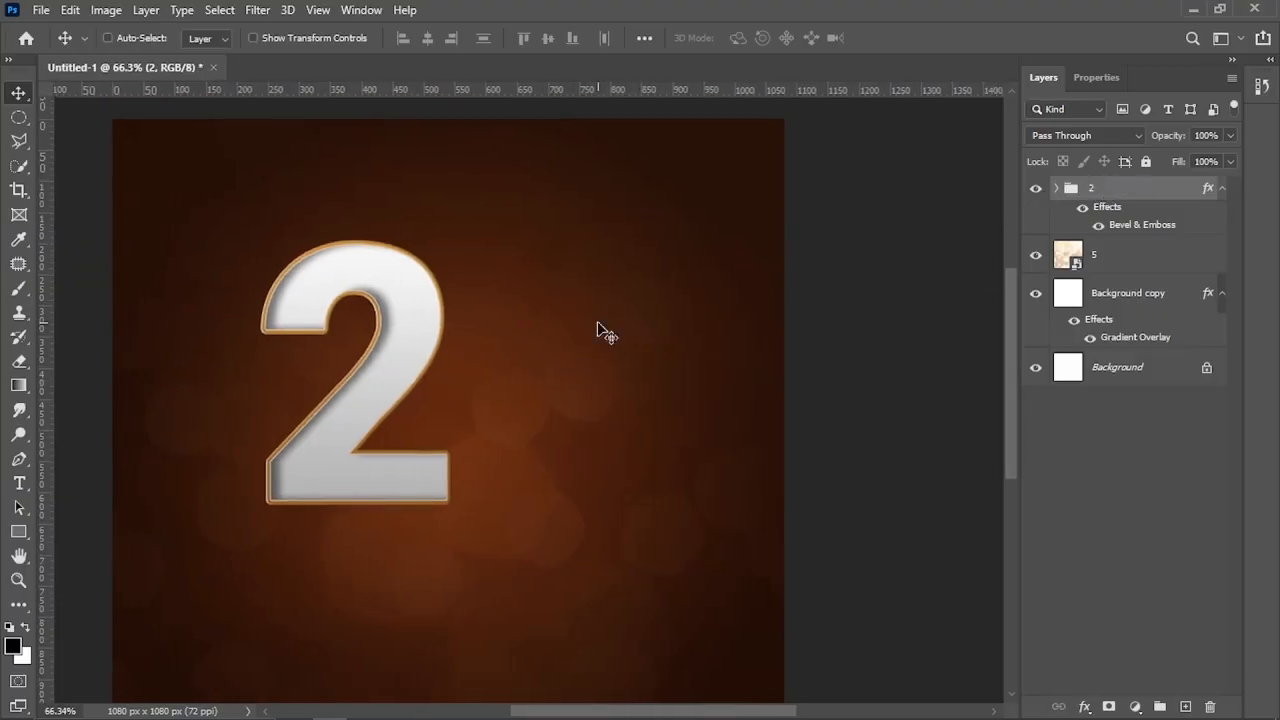
Duplicate the group "2" three times.
{"action": "key", "text": "ctrl+j"}
{"action": "key", "text": "ctrl+j"}
{"action": "key", "text": "ctrl+j"}
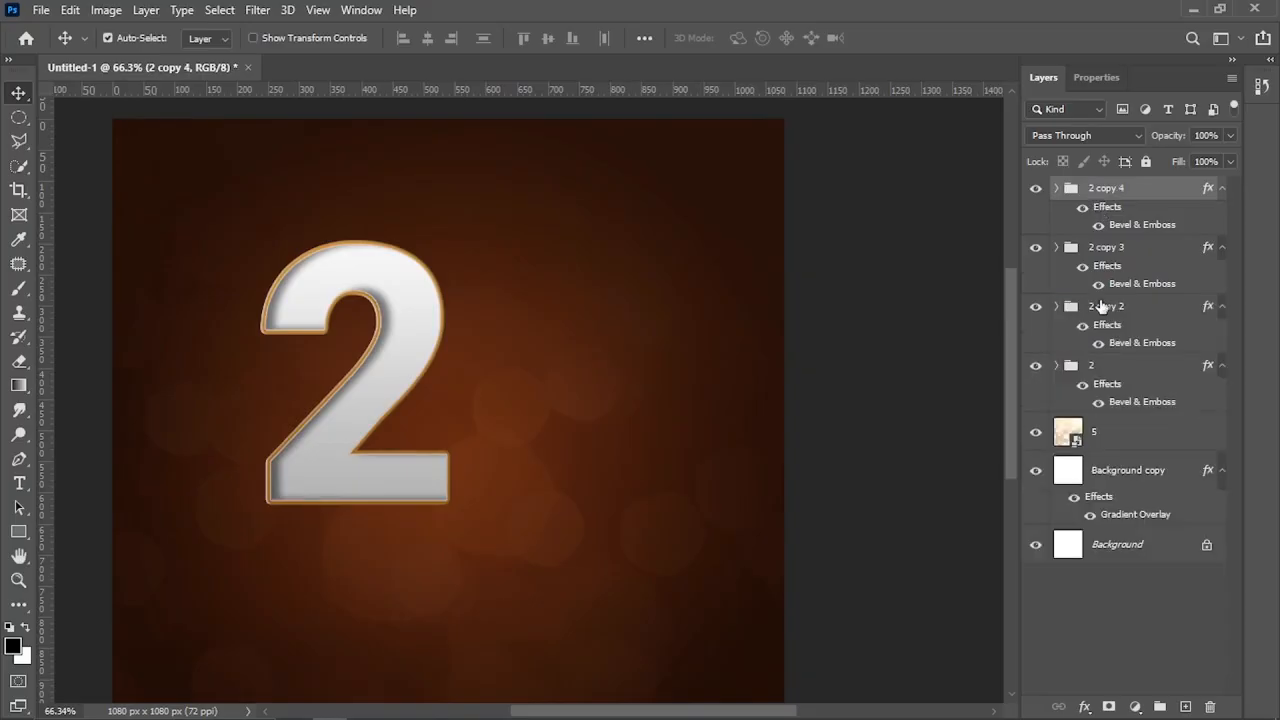
Rename the three duplicated groups, from lowest to uppermost, as 0, 2 and 3.
{"action": "double_click", "coordinate": [1104, 306]}
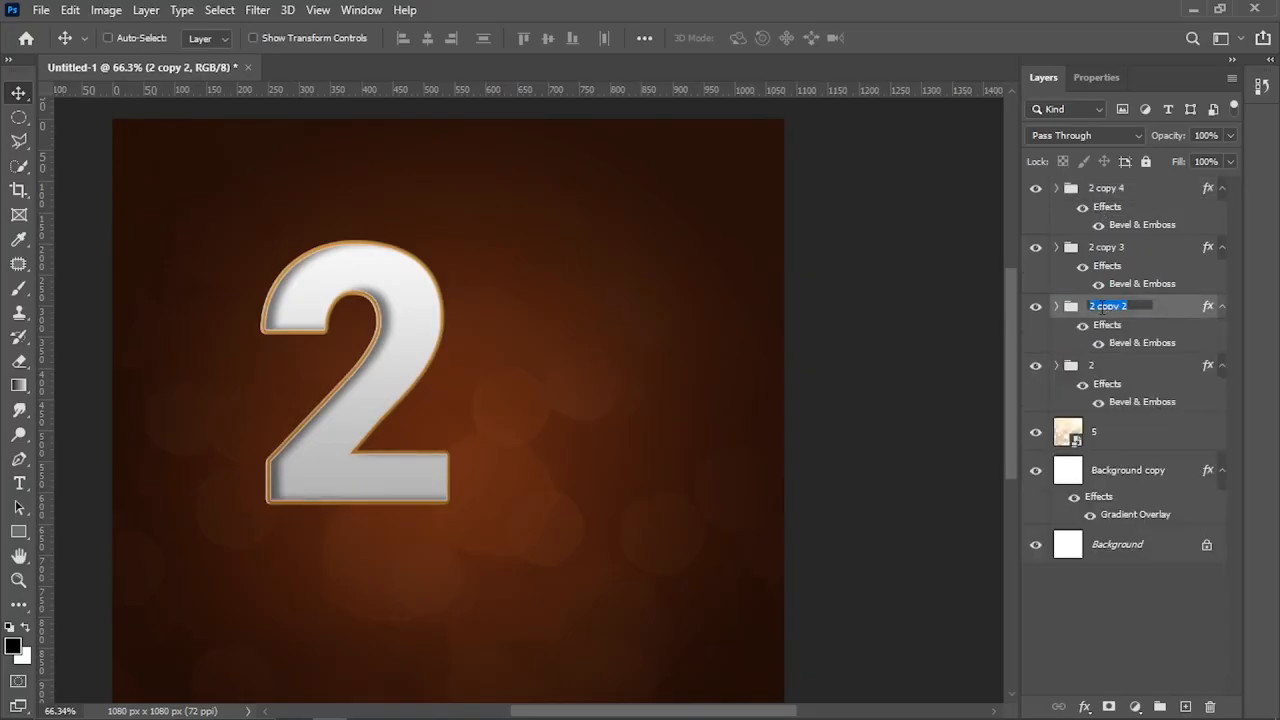
{"action": "type", "text": "0"}
{"action": "key", "text": "Return"}
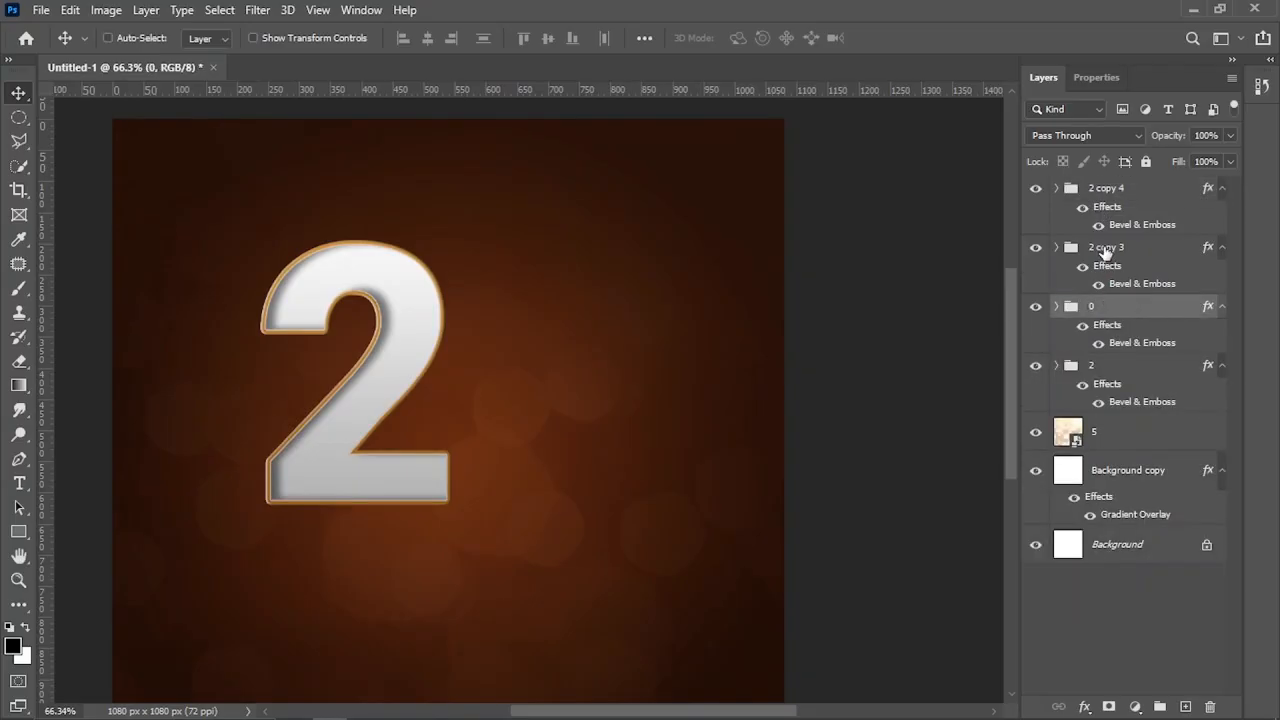
{"action": "double_click", "coordinate": [1105, 248]}
{"action": "type", "text": "2"}
{"action": "key", "text": "Return"}
{"action": "double_click", "coordinate": [1100, 188]}
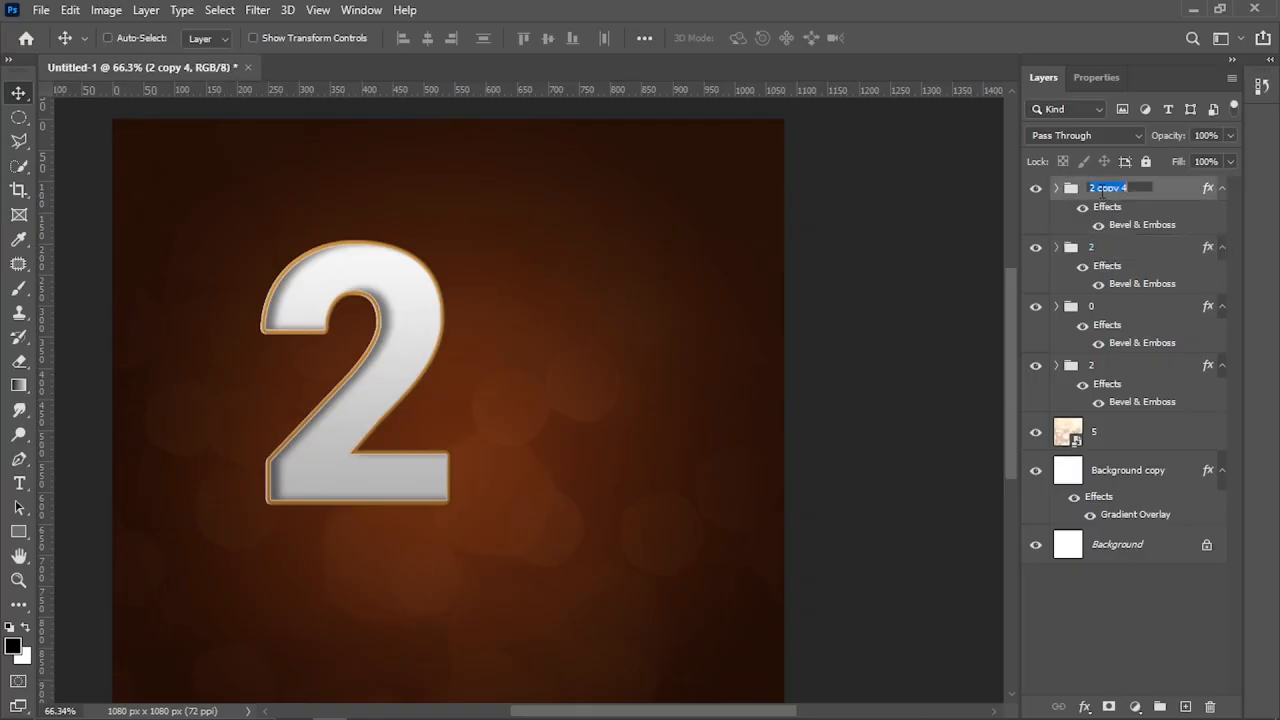
{"action": "type", "text": "3"}
{"action": "key", "text": "Return"}
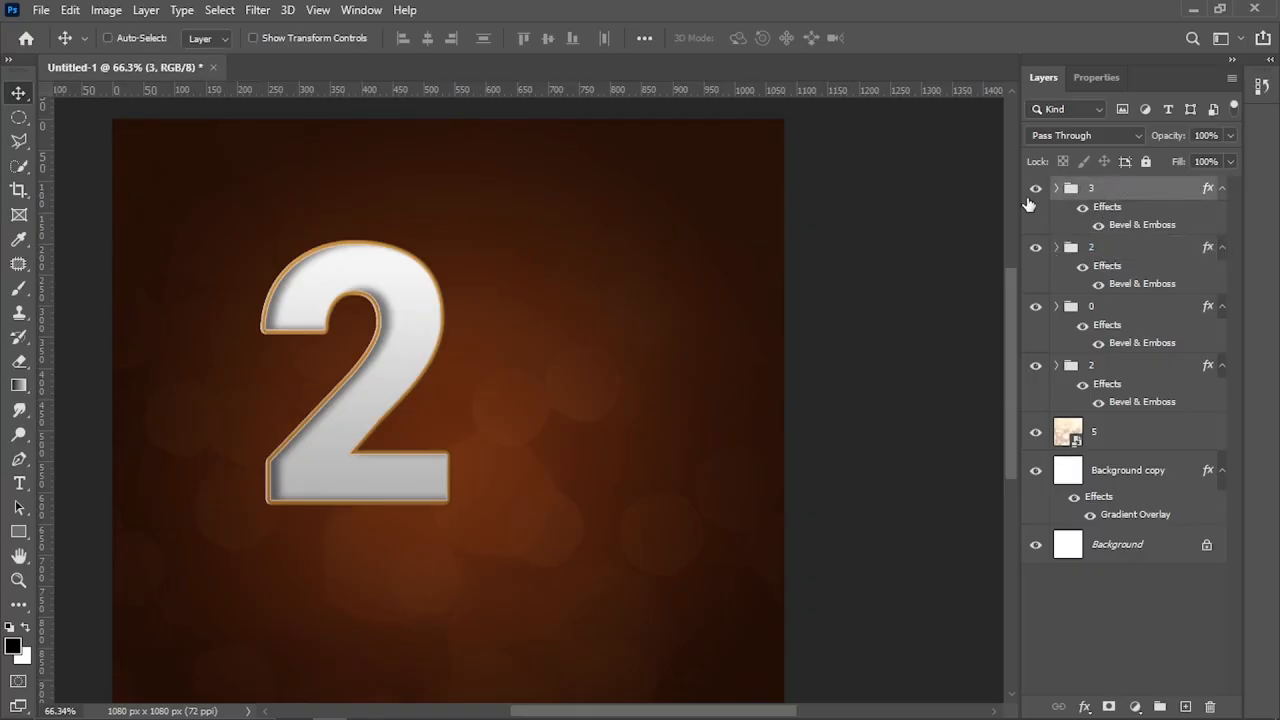
Move group "0" horizontally to the right of the first digit and hide all the other digit groups.
{"action": "left_click", "coordinate": [1092, 308]}
{"action": "left_click_drag", "start_coordinate": [380, 389], "coordinate": [560, 380]}
{"action": "left_click", "coordinate": [1035, 366]}
Replace the digit in the "2 copy" text layer inside group "0" with 0.
{"action": "left_click", "coordinate": [1056, 306]}
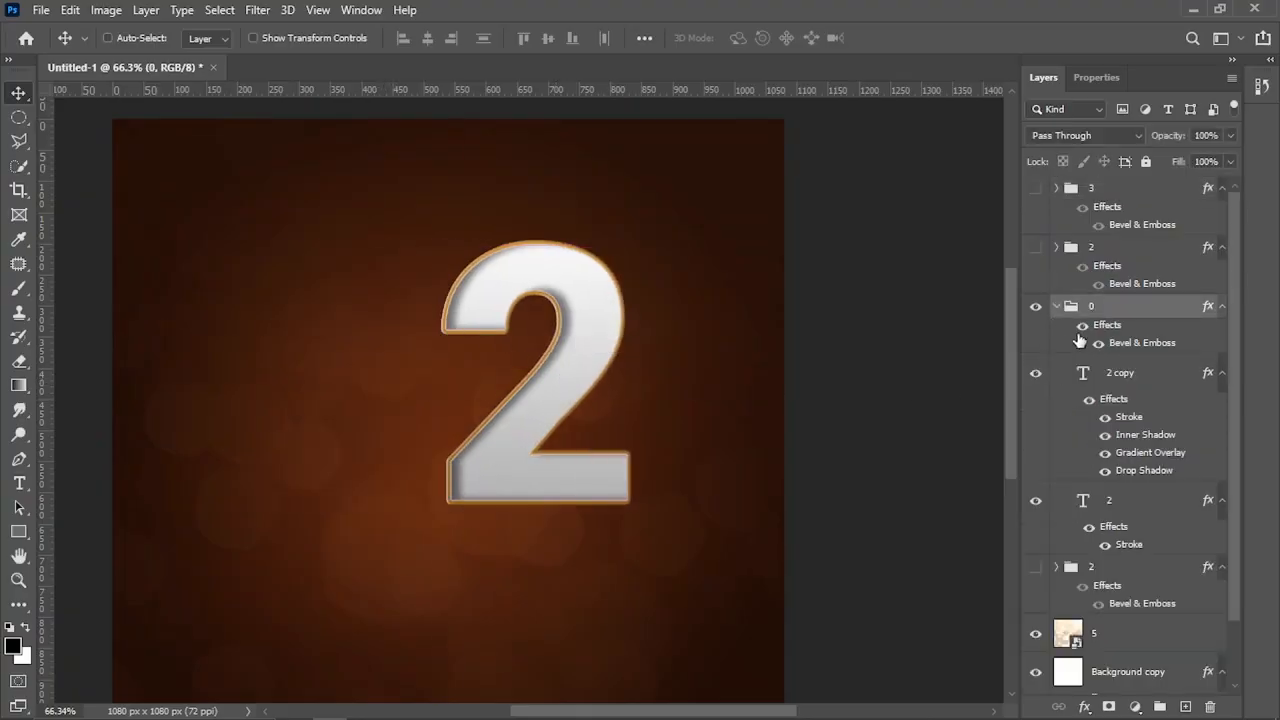
{"action": "left_click", "coordinate": [1117, 372]}
{"action": "key", "text": "t"}
{"action": "left_click", "coordinate": [571, 388]}
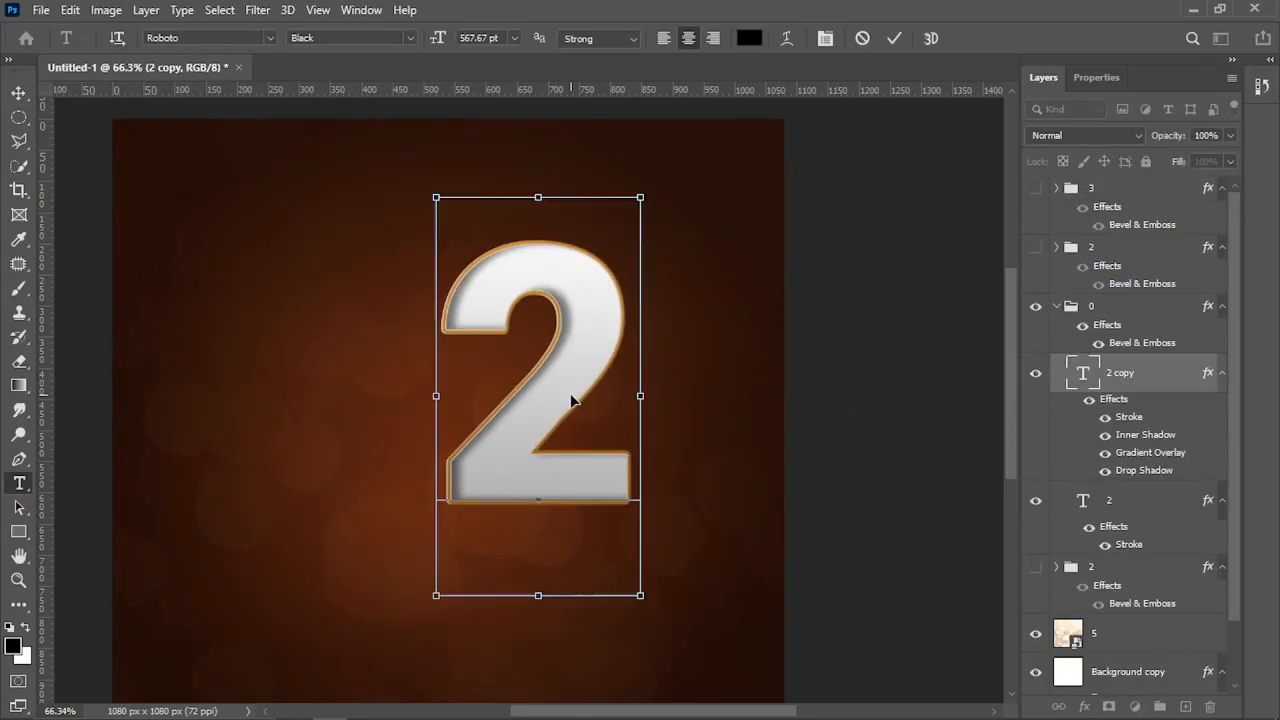
{"action": "key", "text": "ctrl+a"}
{"action": "type", "text": "0"}
Change the gold-stroked text layer in group "0" to 0, restore the upper text layer's visibility and collapse the group.
{"action": "left_click", "coordinate": [1135, 500]}
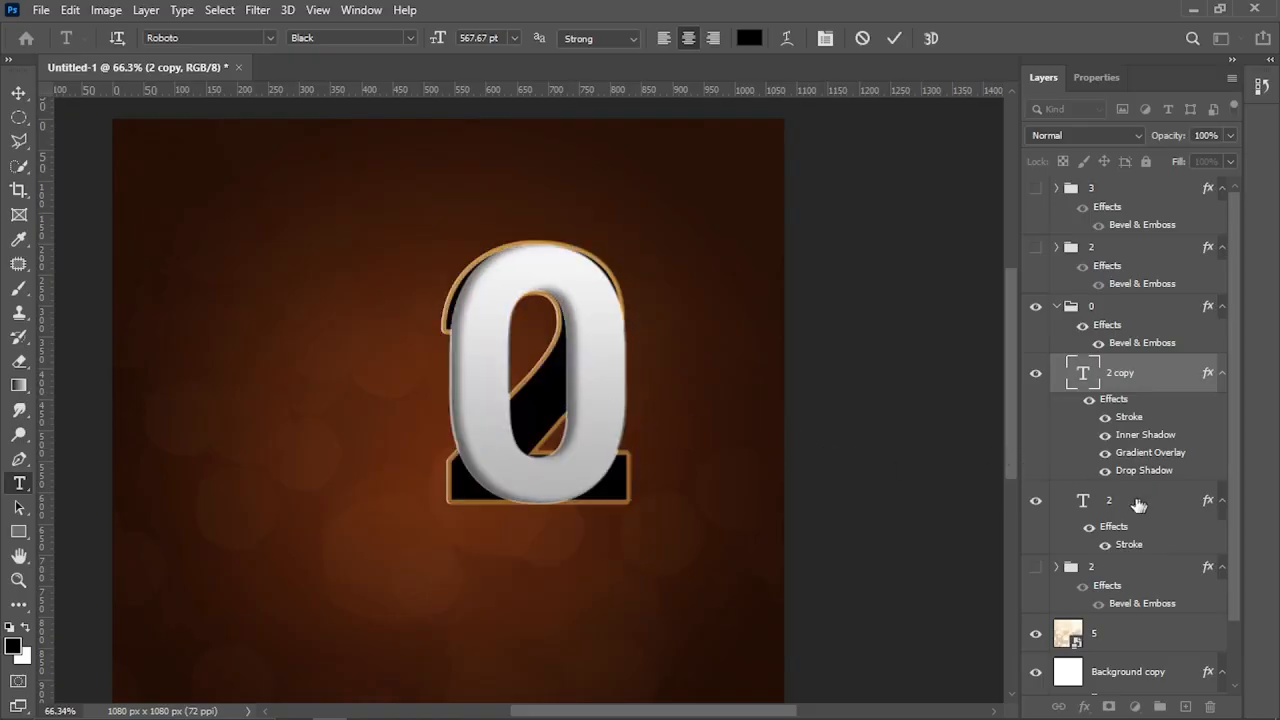
{"action": "left_click", "coordinate": [551, 428]}
{"action": "key", "text": "ctrl+a"}
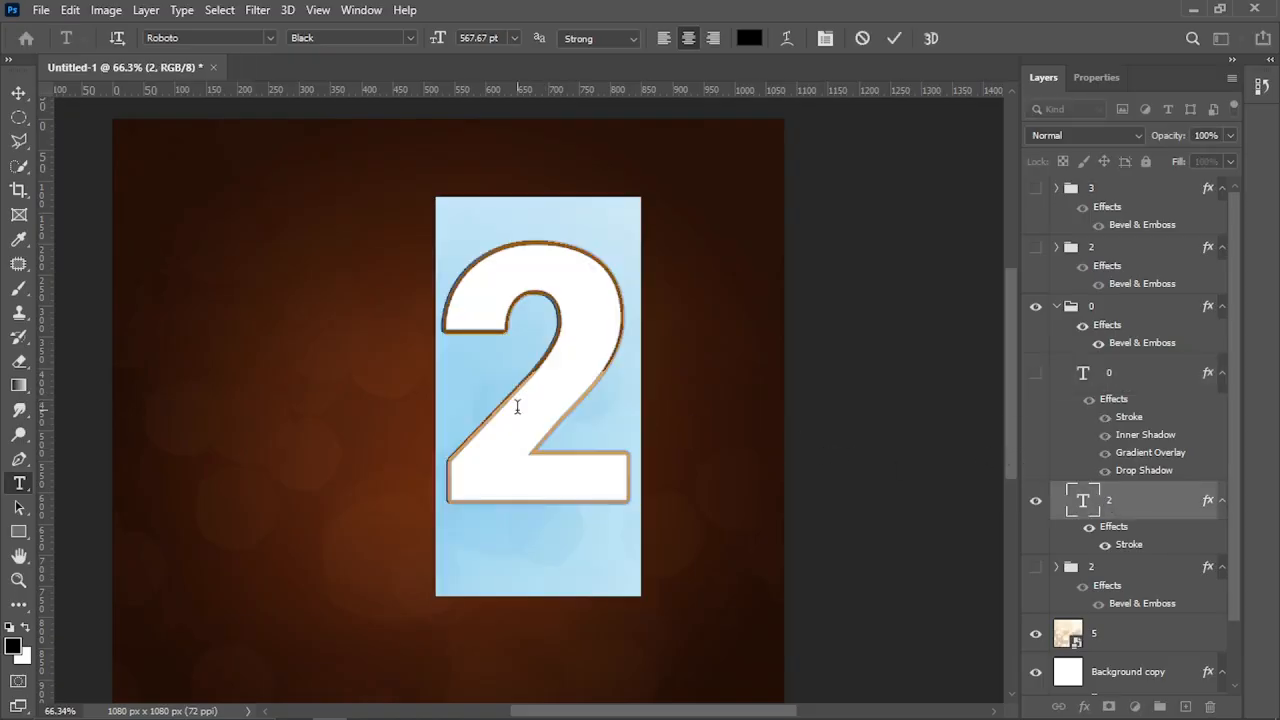
{"action": "type", "text": "0"}
{"action": "left_click", "coordinate": [1036, 374]}
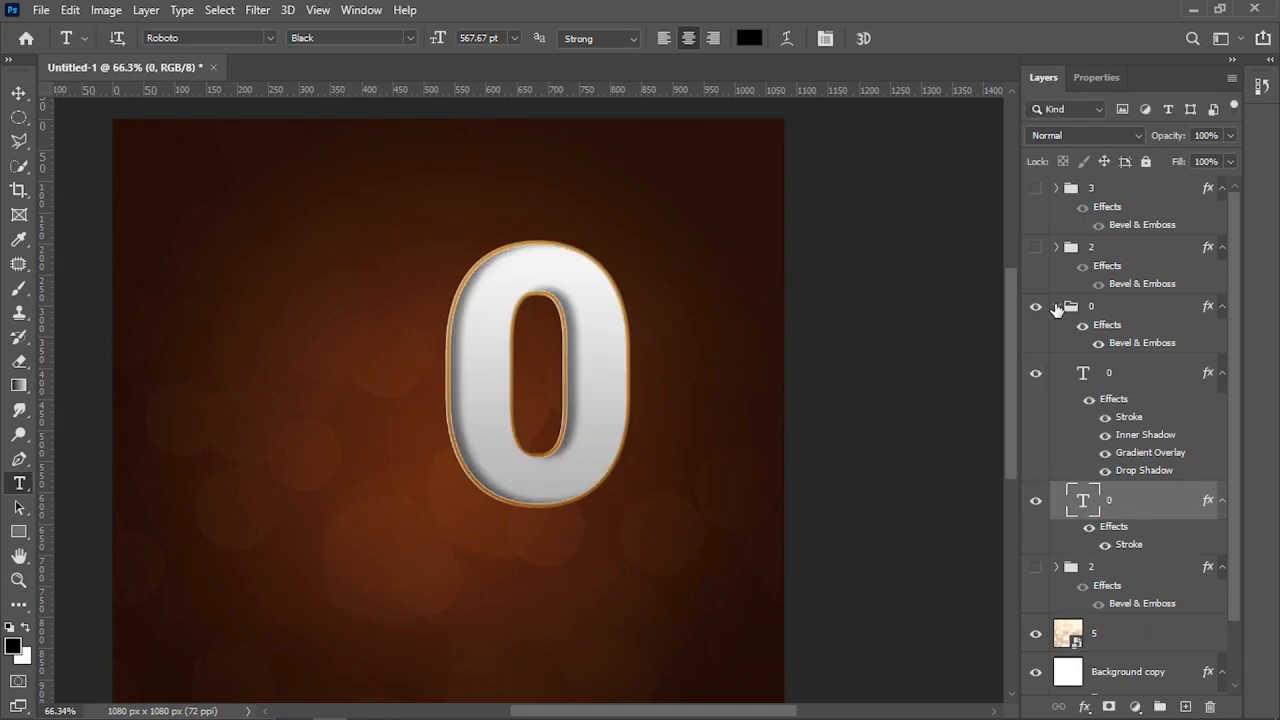
{"action": "left_click", "coordinate": [1057, 307]}
Show the upper group "2" and move it horizontally to the right so it overlaps the 0.
{"action": "left_click", "coordinate": [1036, 249]}
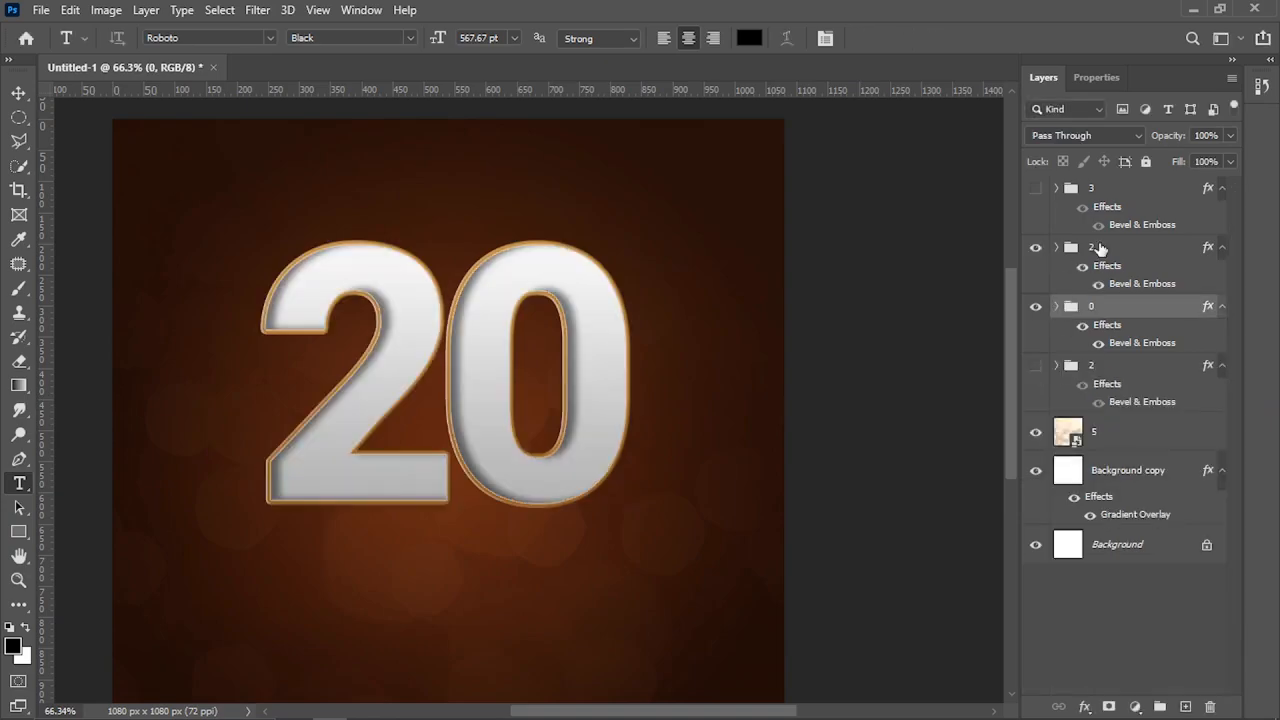
{"action": "left_click", "coordinate": [1100, 248]}
{"action": "key", "text": "v"}
{"action": "left_click_drag", "start_coordinate": [394, 380], "coordinate": [646, 350]}
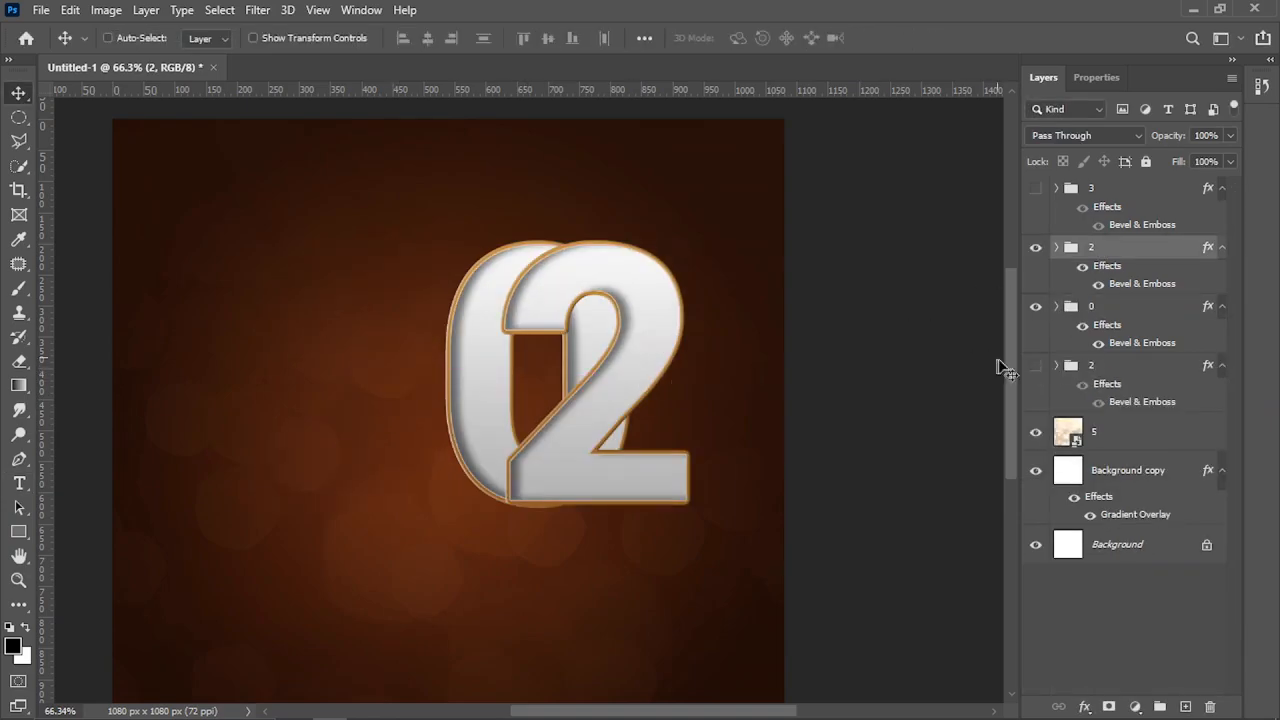
Select group "3" and make it the only visible digit group by hiding both "2" groups and group "0".
{"action": "left_click", "coordinate": [1036, 366]}
{"action": "left_click", "coordinate": [1100, 190]}
{"action": "left_click_drag", "start_coordinate": [1036, 248], "coordinate": [1036, 366]}
{"action": "left_click", "coordinate": [1036, 188]}
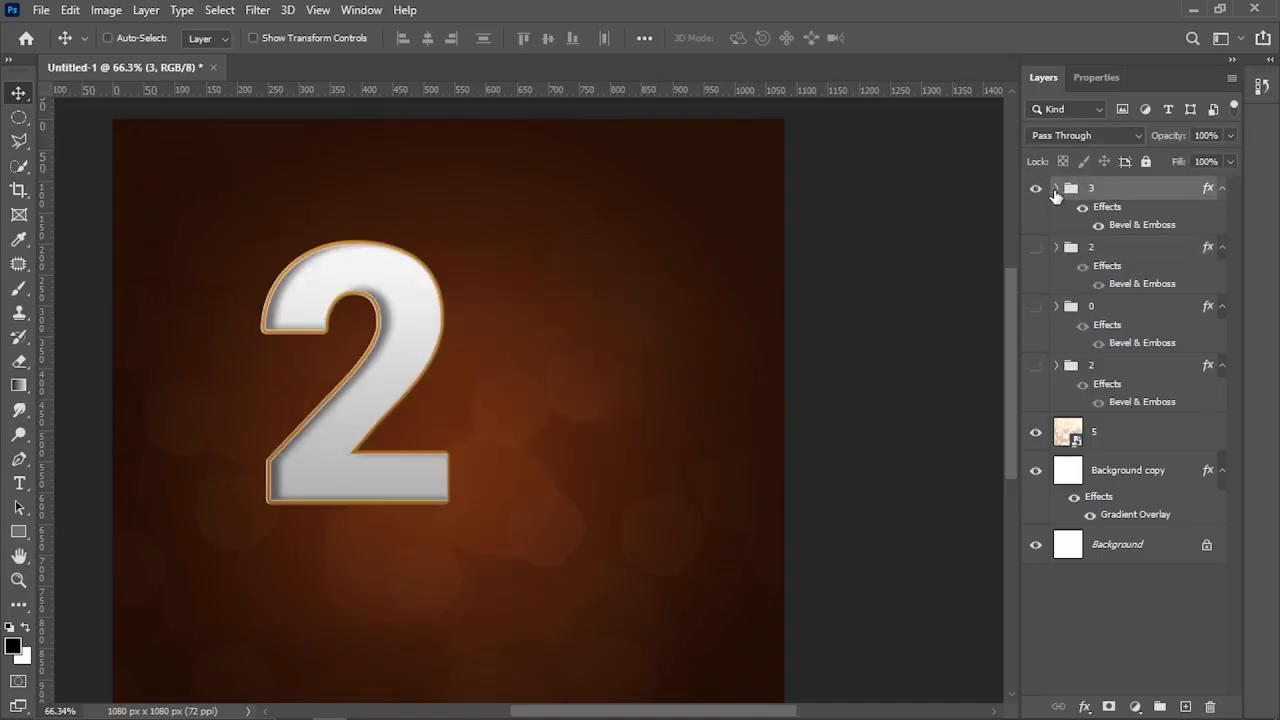
Replace the digit in the "2 copy" text layer inside group "3" with 3.
{"action": "left_click", "coordinate": [1055, 189]}
{"action": "left_click", "coordinate": [1116, 259]}
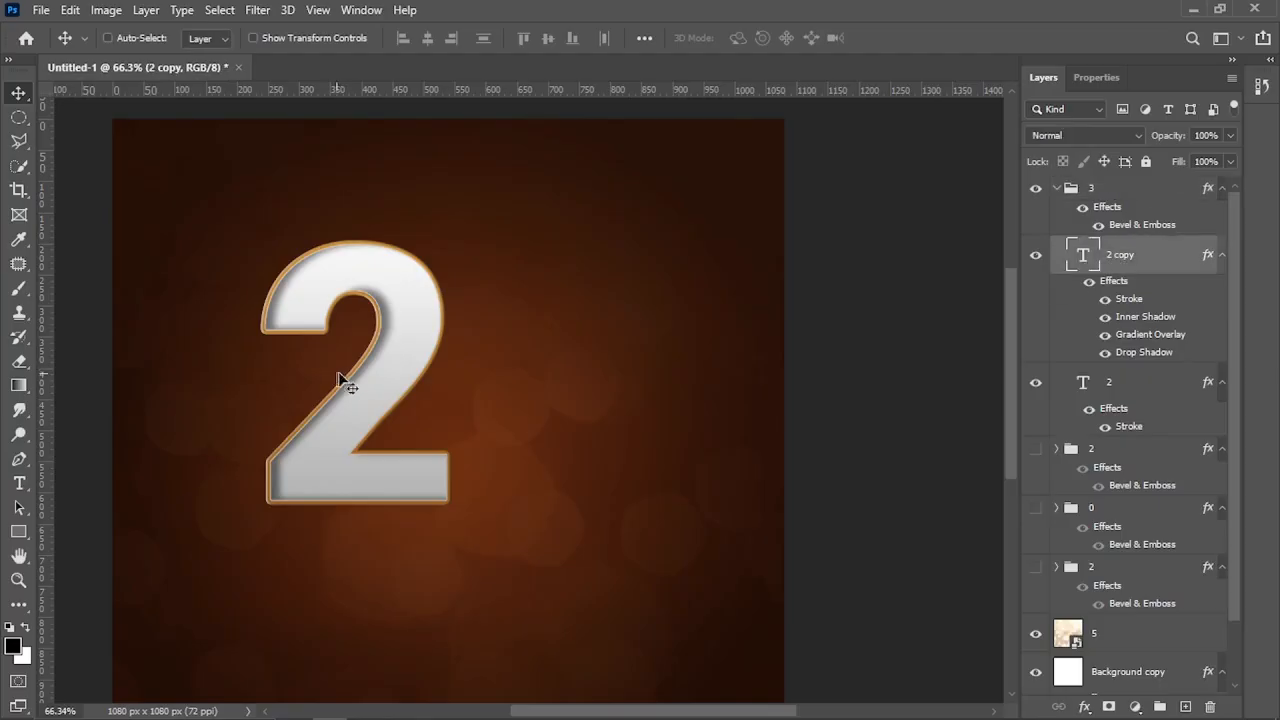
{"action": "key", "text": "t"}
{"action": "double_click", "coordinate": [365, 374]}
{"action": "type", "text": "3"}
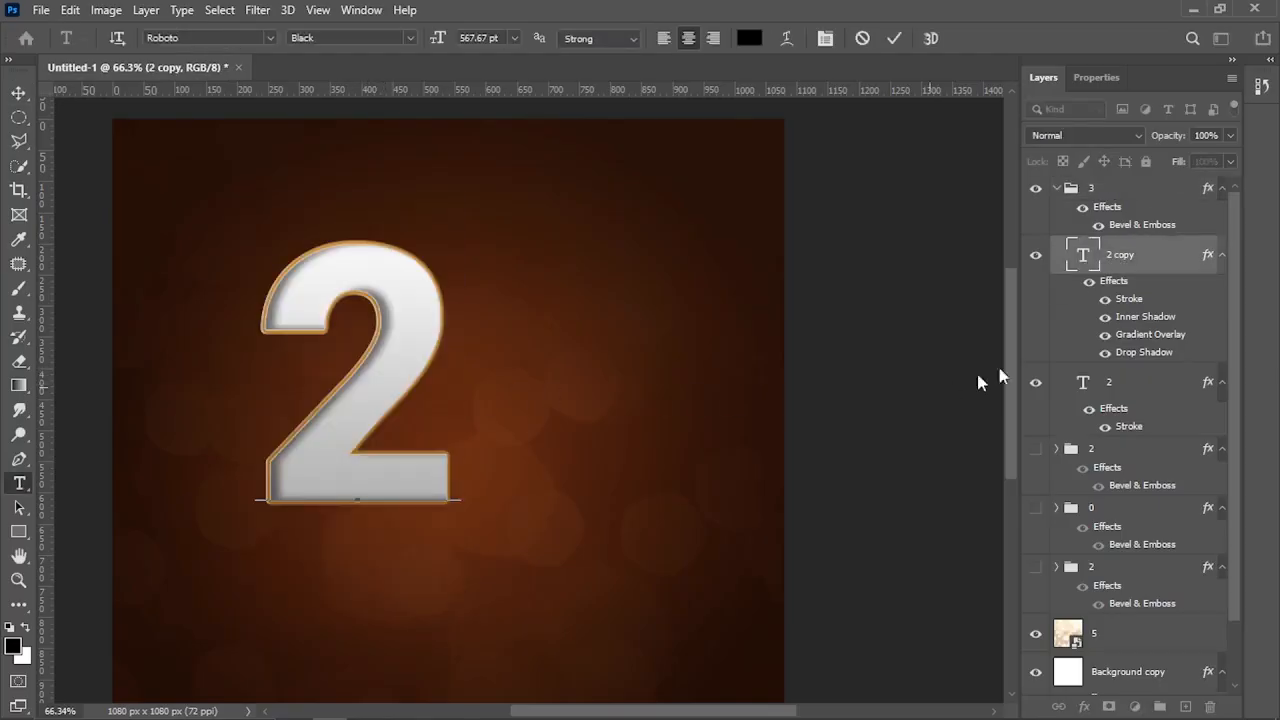
Change the gold-stroked text layer in group "3" to 3, restore the upper text layer's visibility and collapse the group.
{"action": "left_click", "coordinate": [1036, 256]}
{"action": "left_click", "coordinate": [1038, 382]}
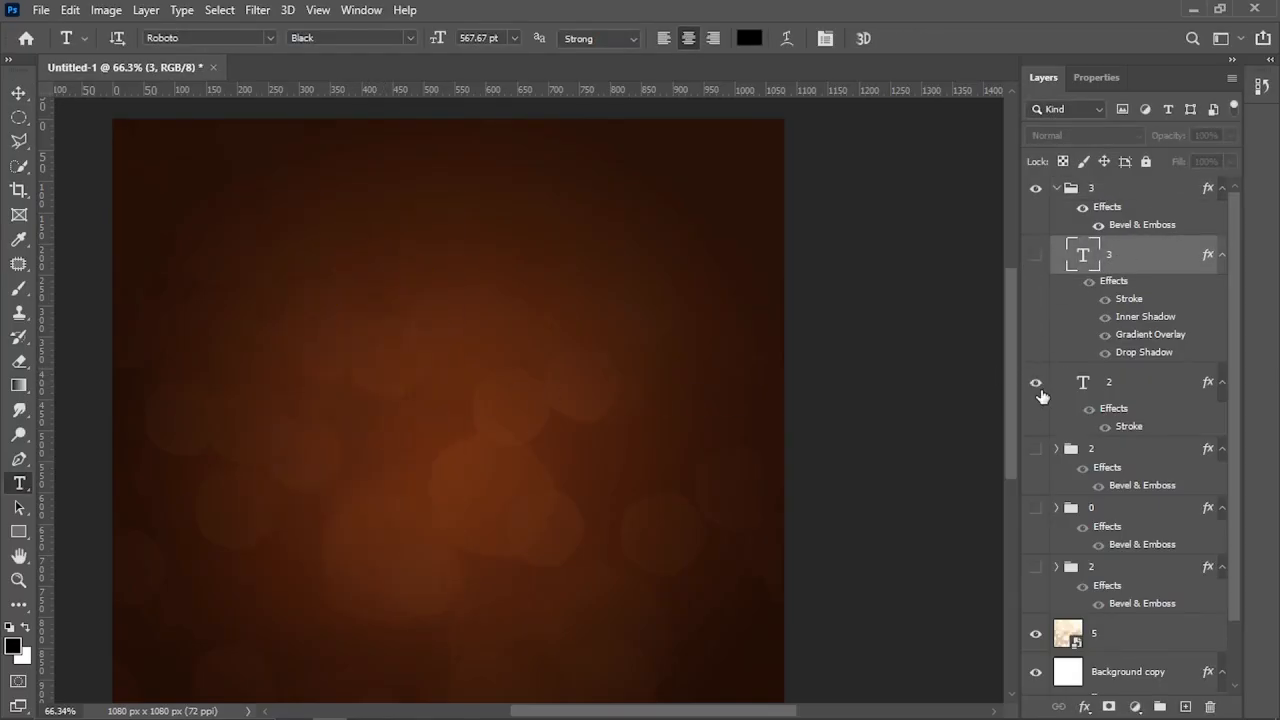
{"action": "double_click", "coordinate": [380, 366]}
{"action": "type", "text": "3"}
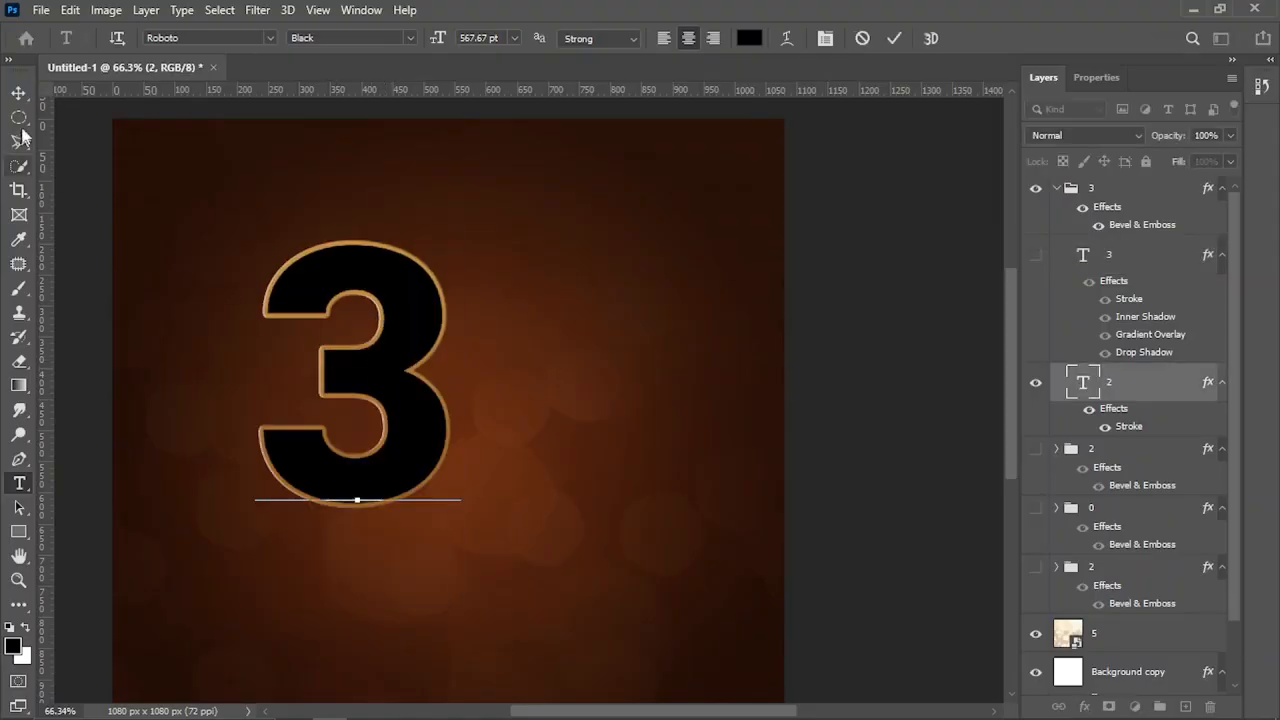
{"action": "left_click", "coordinate": [18, 92]}
{"action": "left_click", "coordinate": [1036, 256]}
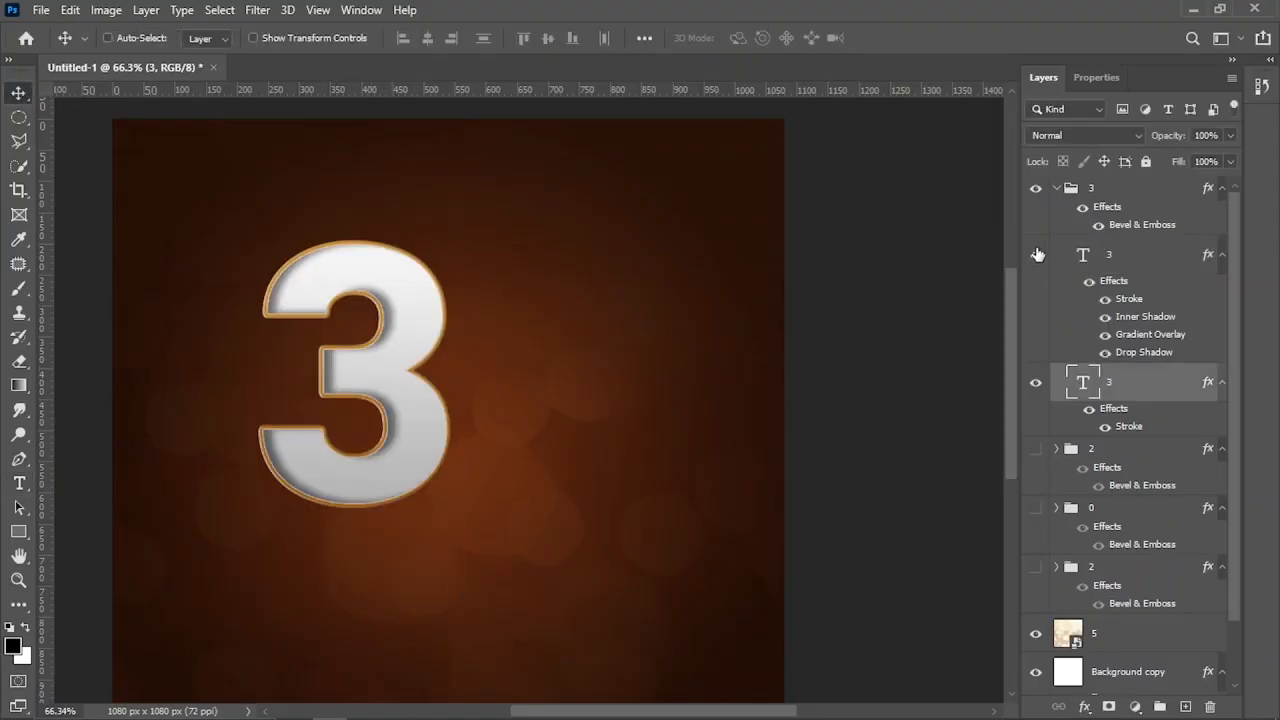
{"action": "left_click", "coordinate": [1056, 188]}
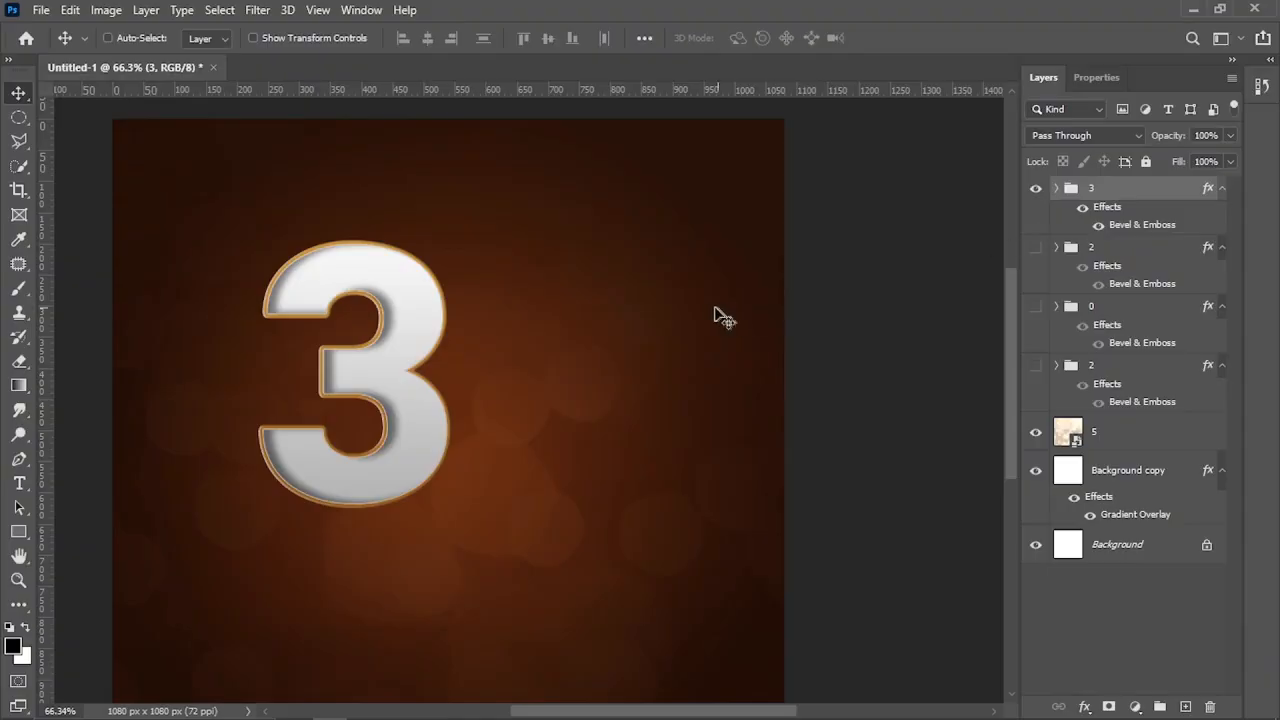
Hide group "3", show the other three digit groups and convert the lower "2" group to a Smart Object.
{"action": "key", "text": "ctrl+minus"}
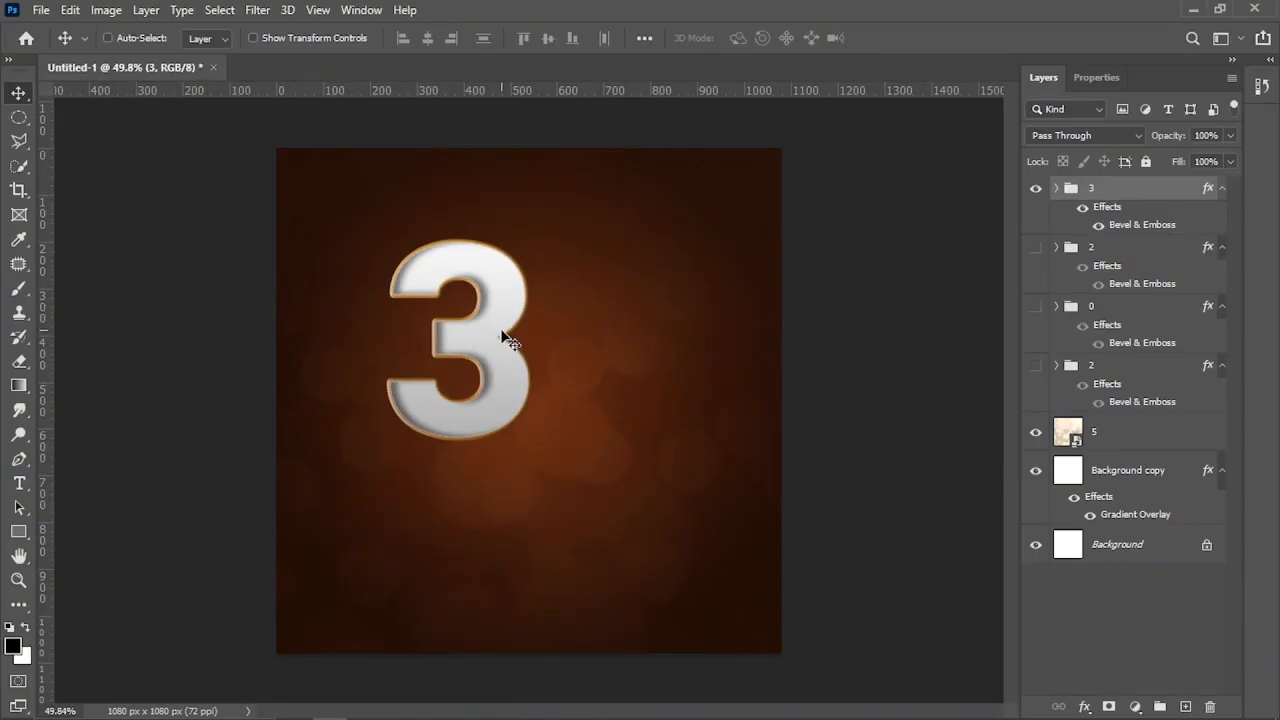
{"action": "scroll", "coordinate": [503, 337], "scroll_direction": "up", "scroll_amount": 5}
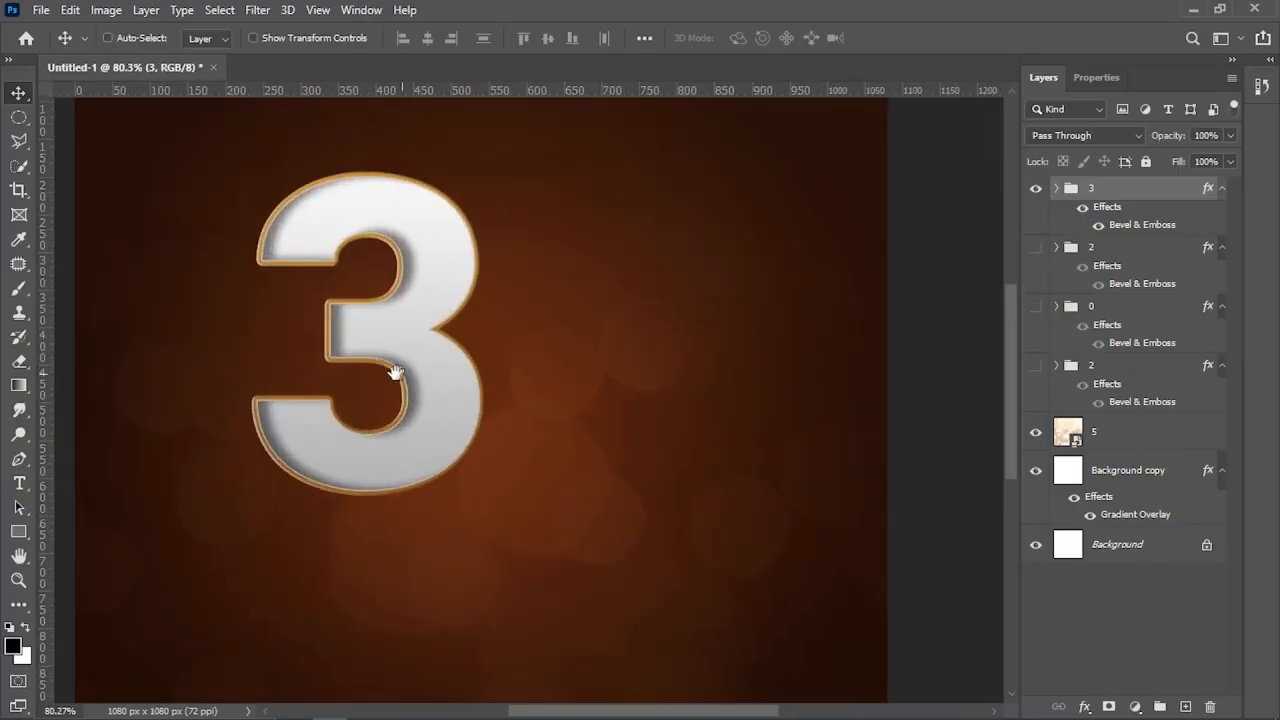
{"action": "scroll", "coordinate": [395, 372], "scroll_direction": "down", "scroll_amount": 2}
{"action": "left_click", "coordinate": [1035, 188]}
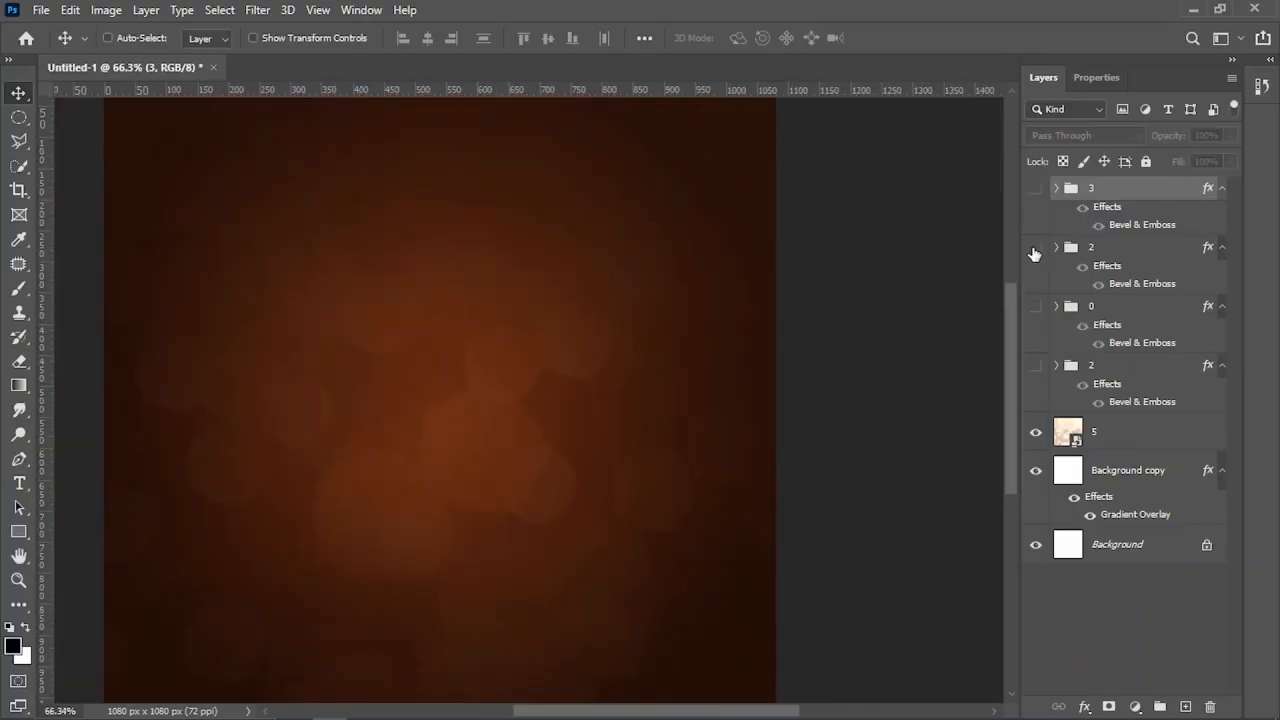
{"action": "left_click_drag", "start_coordinate": [1035, 247], "coordinate": [1034, 371]}
{"action": "right_click", "coordinate": [1118, 372]}
{"action": "left_click", "coordinate": [1042, 266]}
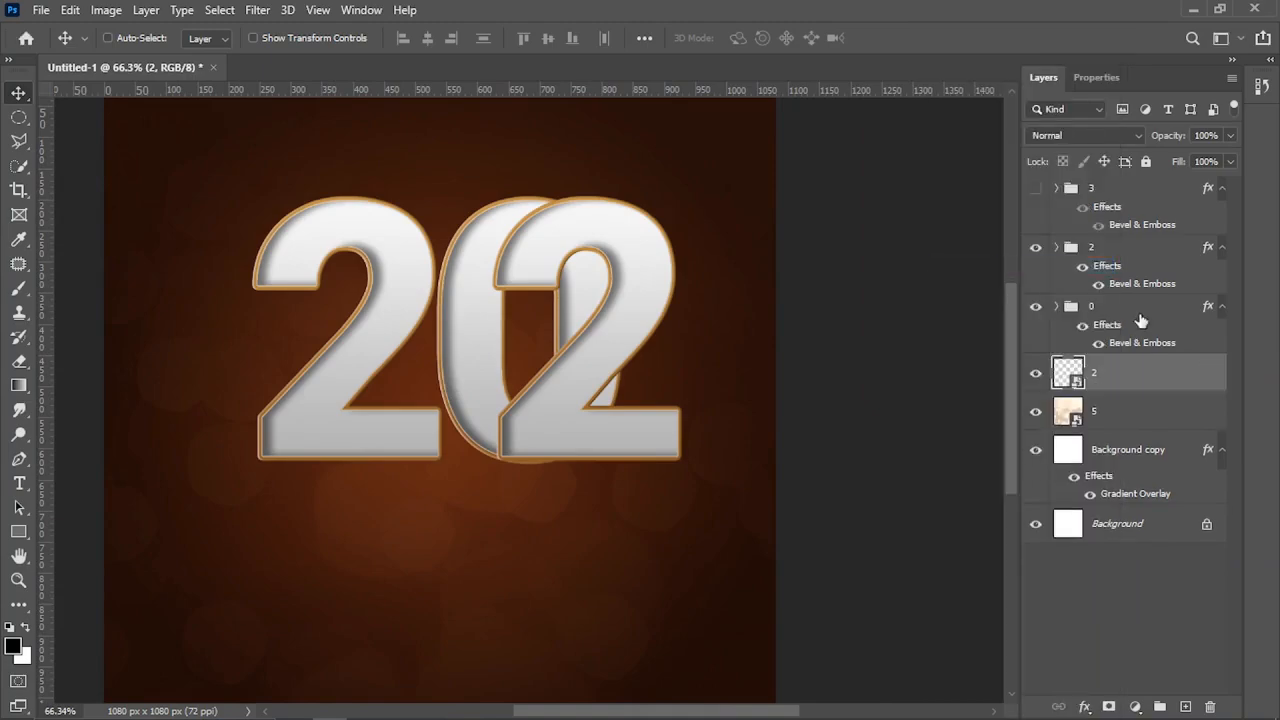
Convert the "0" and upper "2" groups to Smart Objects, and show group "3" and convert it as well.
{"action": "right_click", "coordinate": [1140, 320]}
{"action": "left_click", "coordinate": [1040, 265]}
{"action": "right_click", "coordinate": [1122, 259]}
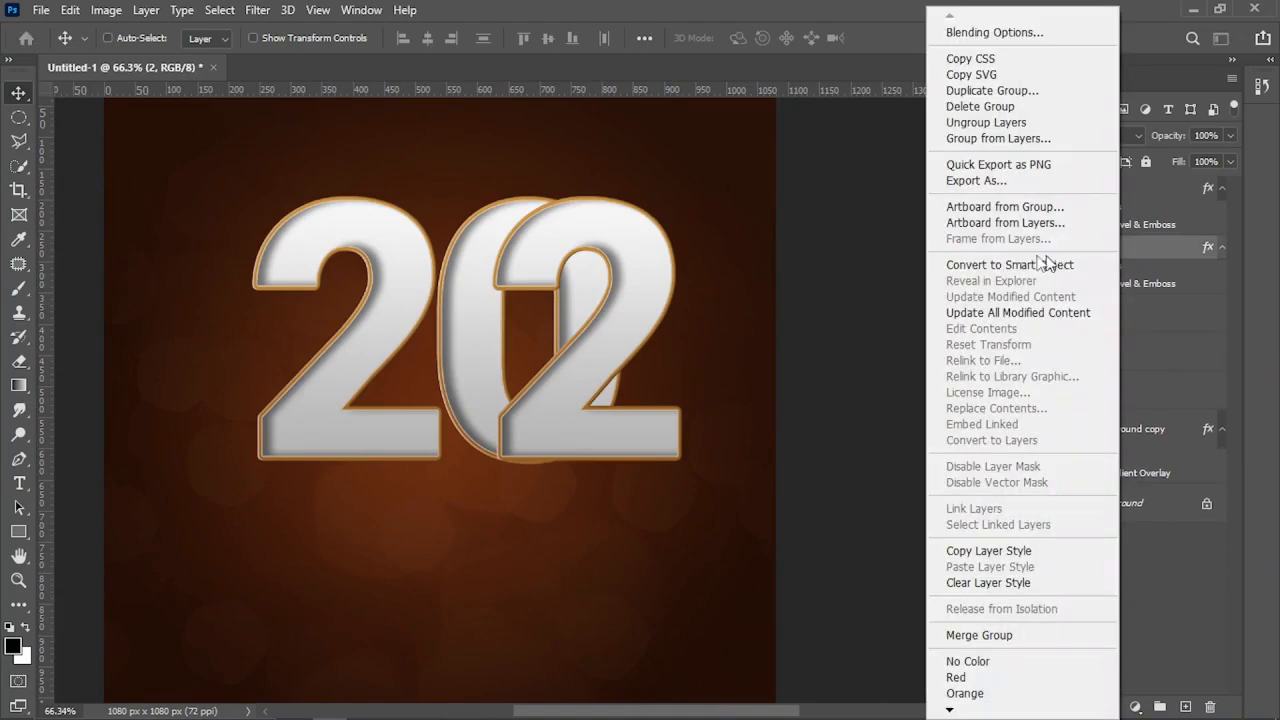
{"action": "left_click", "coordinate": [1118, 263]}
{"action": "left_click", "coordinate": [1035, 188]}
{"action": "right_click", "coordinate": [1123, 186]}
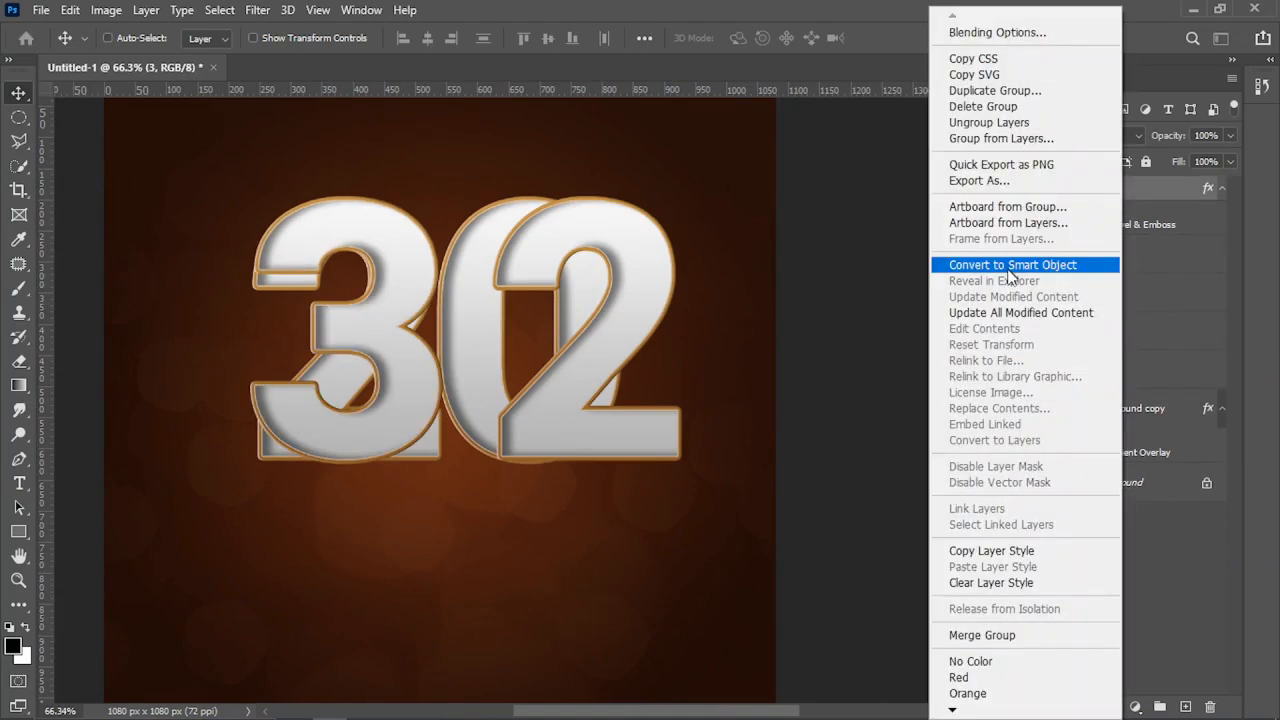
{"action": "left_click", "coordinate": [1000, 265]}
Scale the four digit layers down together and move them about 41 px left and 16 px up.
{"action": "scroll", "coordinate": [557, 323], "scroll_direction": "down", "scroll_amount": 1}
{"action": "scroll", "coordinate": [652, 365], "scroll_direction": "up", "scroll_amount": 1}
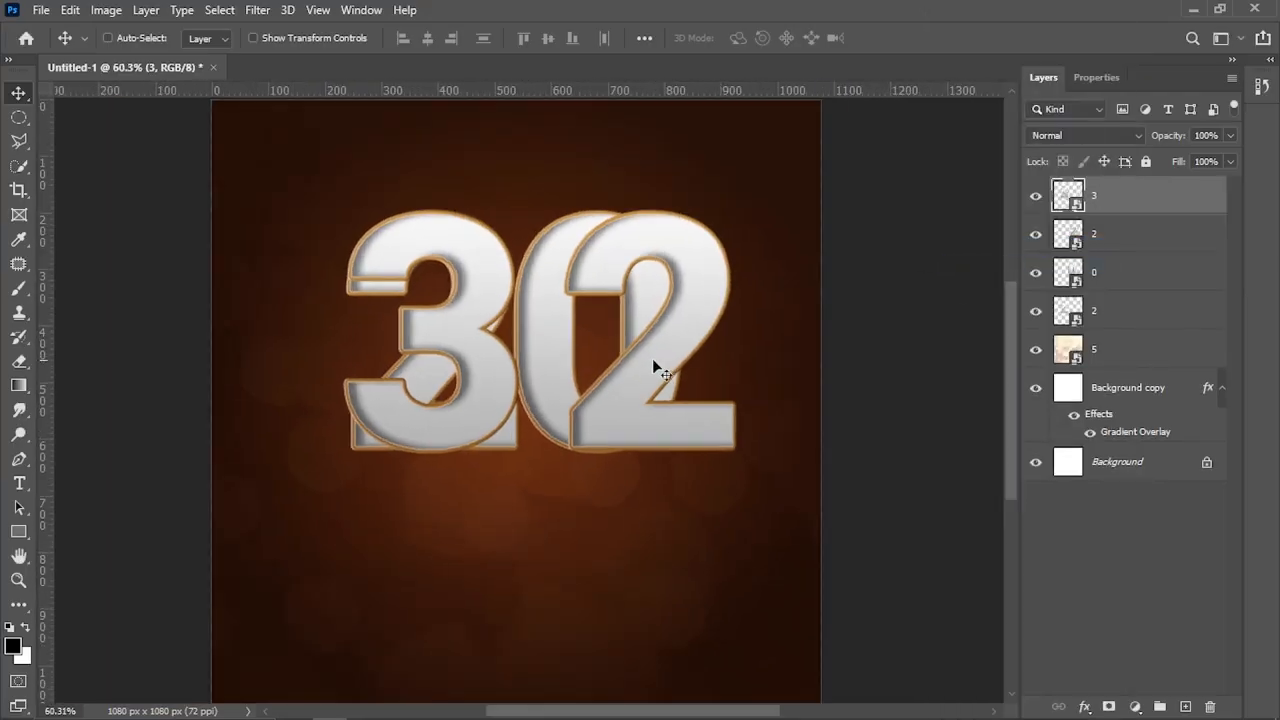
{"action": "left_click", "coordinate": [1107, 322], "text": "shift"}
{"action": "key", "text": "ctrl+t"}
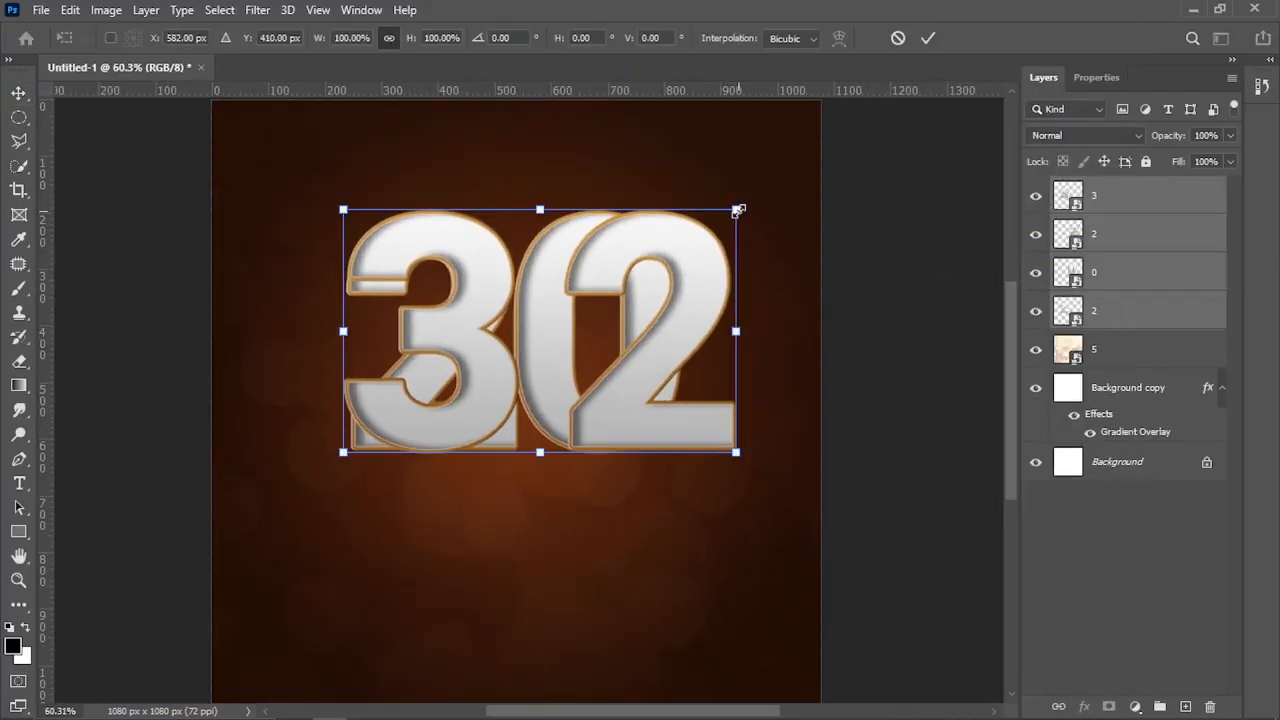
{"action": "left_click_drag", "start_coordinate": [738, 211], "coordinate": [701, 234]}
{"action": "key", "text": "Return"}
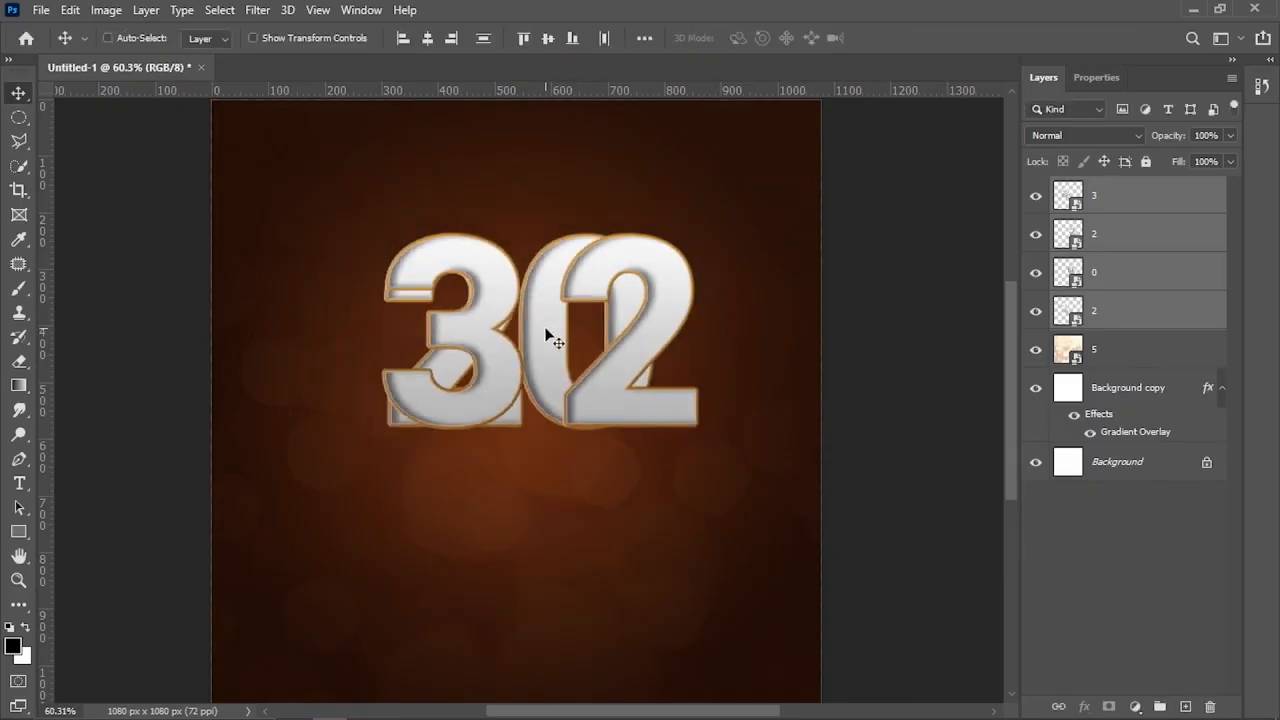
{"action": "left_click_drag", "start_coordinate": [546, 333], "coordinate": [521, 325]}
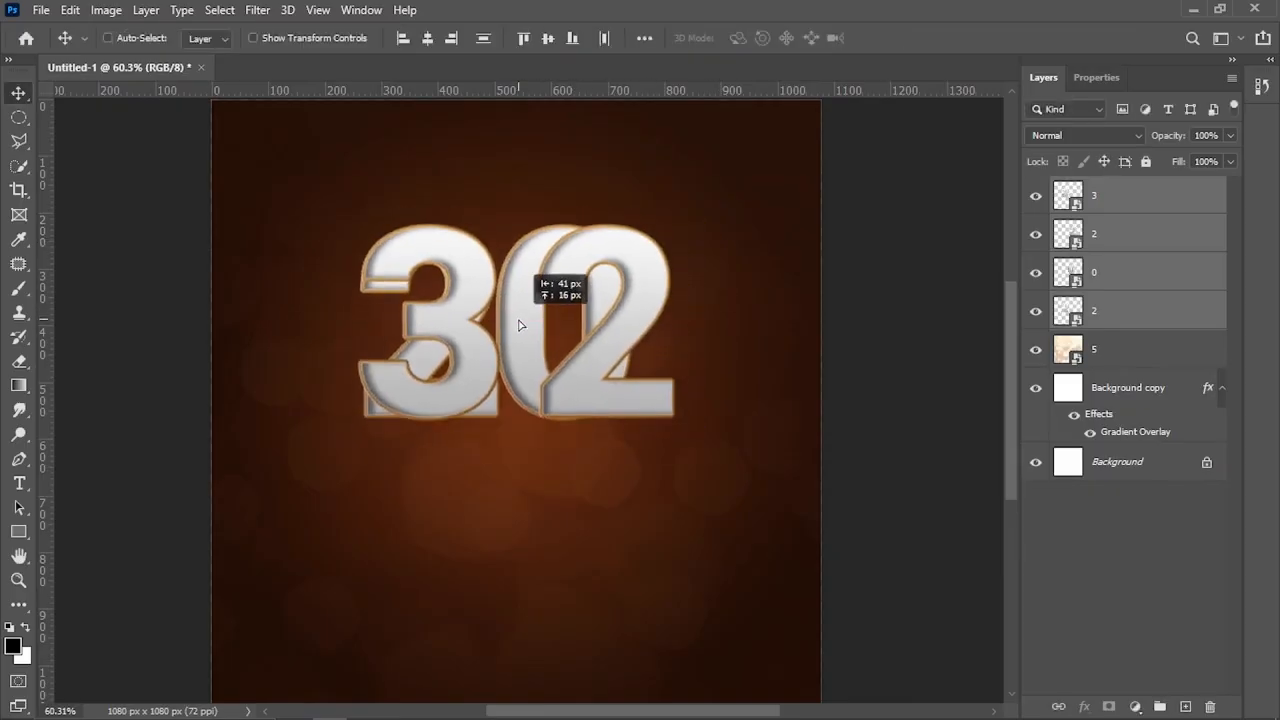
Move the 0 down below the other digits and shift the upper "2" layer slightly left.
{"action": "left_click", "coordinate": [1118, 279]}
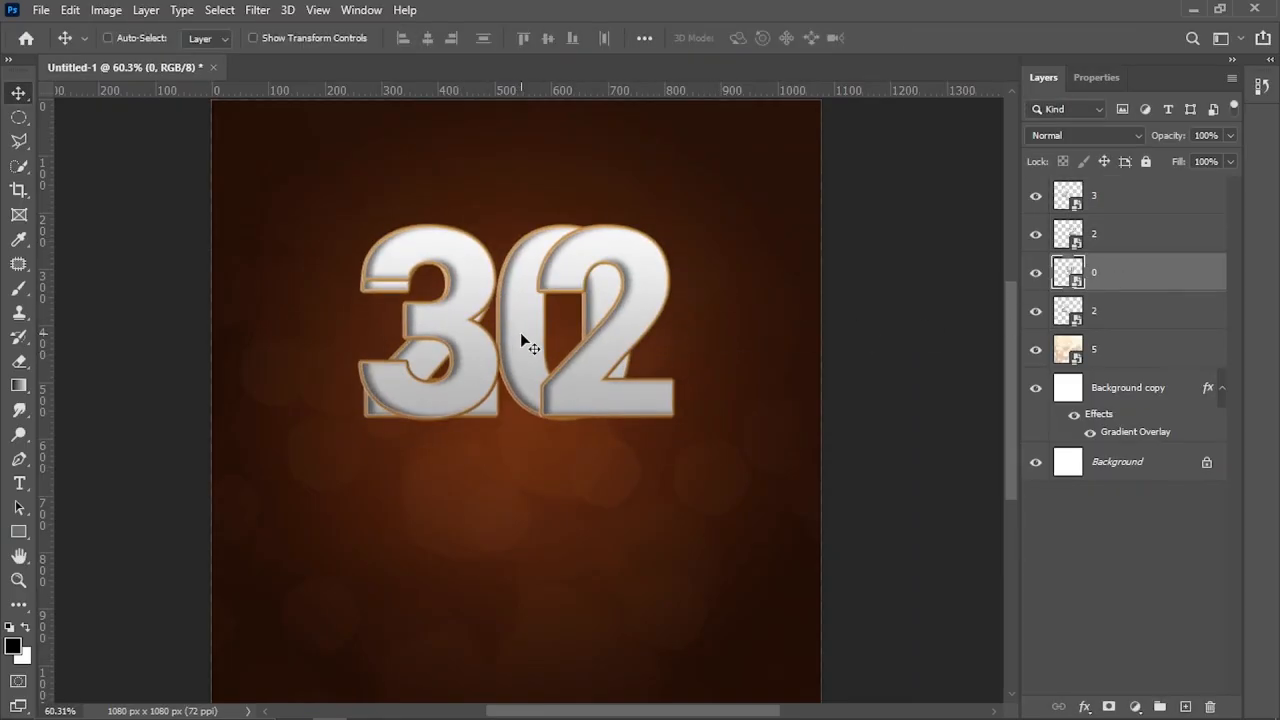
{"action": "left_click_drag", "start_coordinate": [521, 335], "coordinate": [496, 440]}
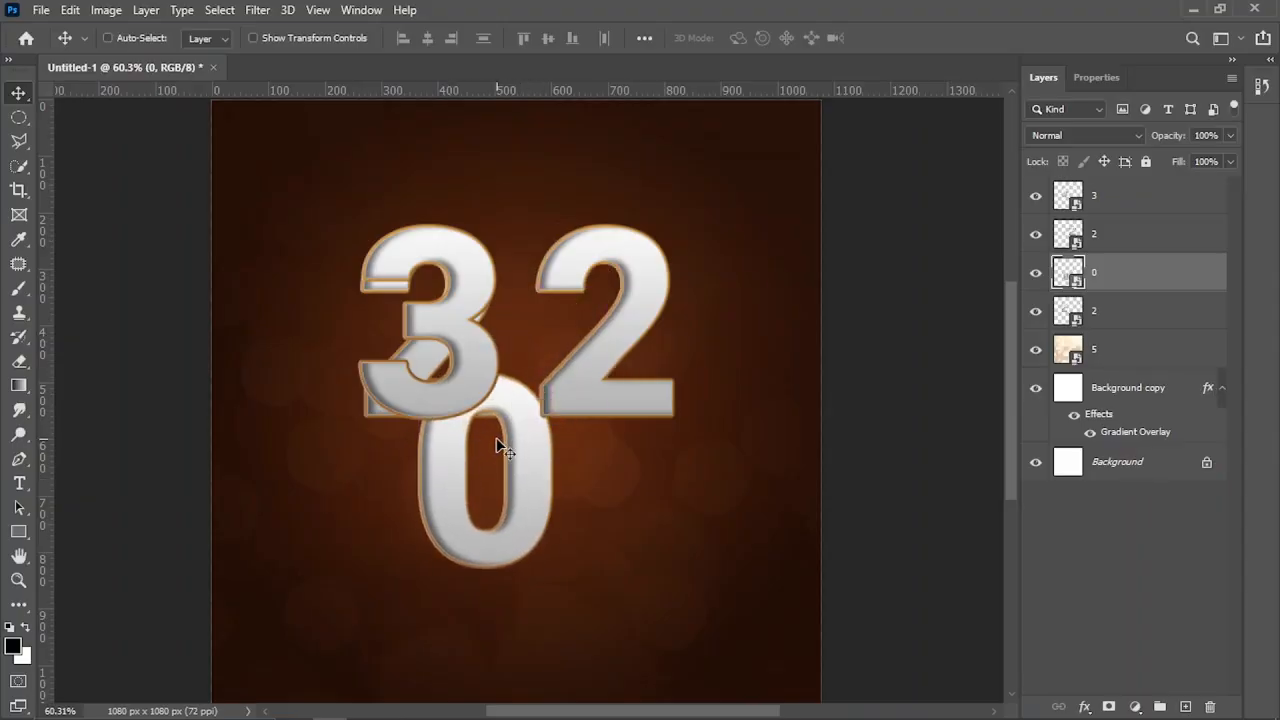
{"action": "right_click", "coordinate": [566, 390]}
{"action": "left_click", "coordinate": [580, 401]}
{"action": "left_click_drag", "start_coordinate": [580, 401], "coordinate": [560, 400]}
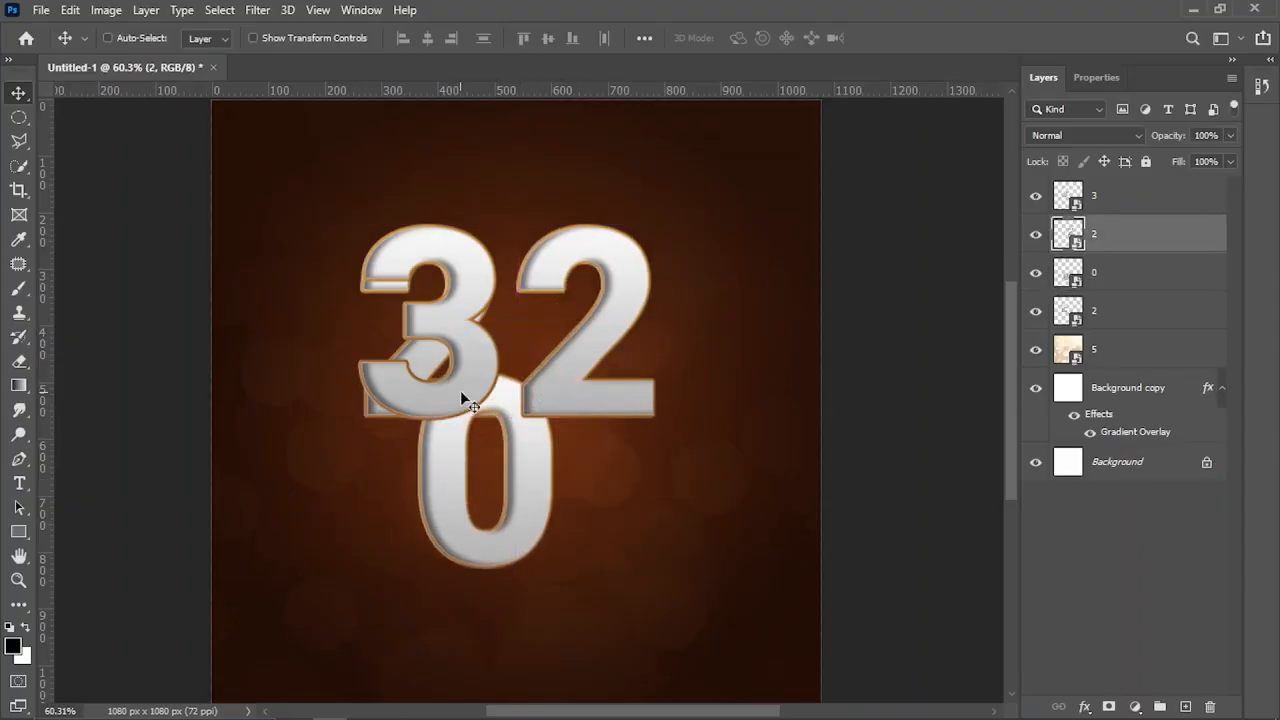
Move the 3 down and right so it overlaps the bottom of the right-hand 2, and hide the "0" layer.
{"action": "right_click", "coordinate": [470, 388]}
{"action": "left_click", "coordinate": [495, 402]}
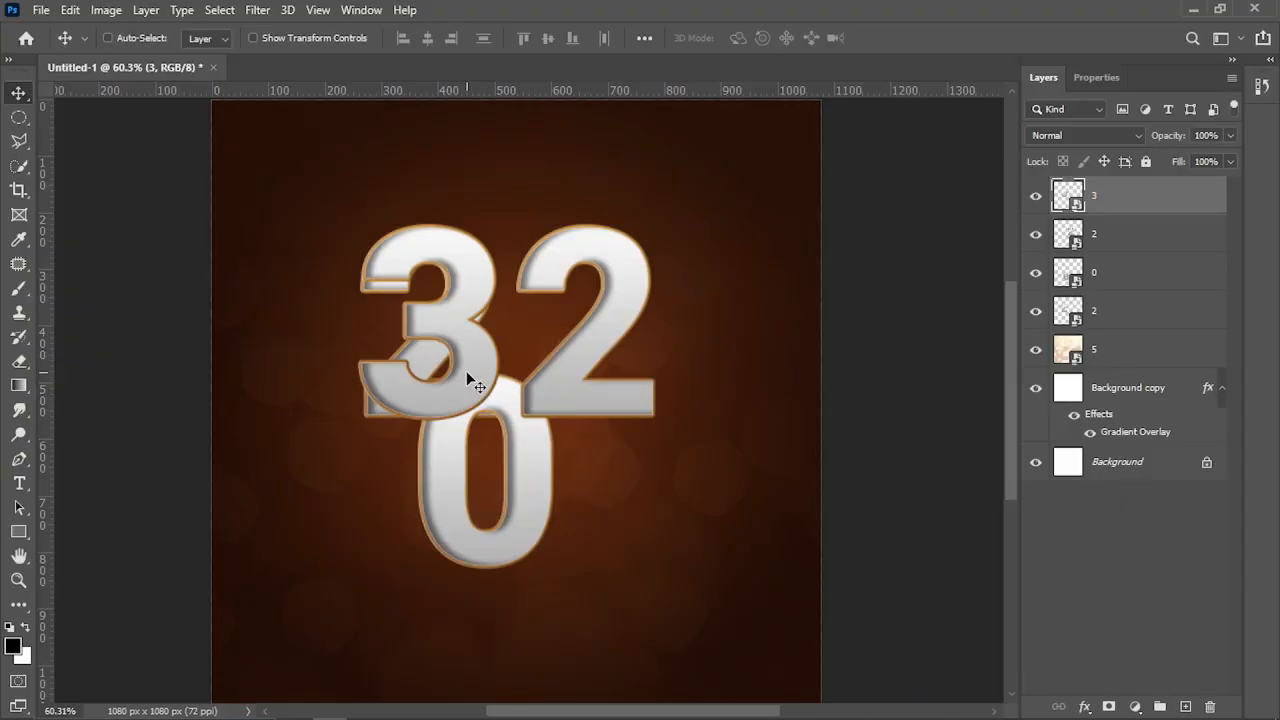
{"action": "left_click_drag", "start_coordinate": [475, 385], "coordinate": [634, 516]}
{"action": "right_click", "coordinate": [445, 426]}
{"action": "left_click", "coordinate": [468, 437]}
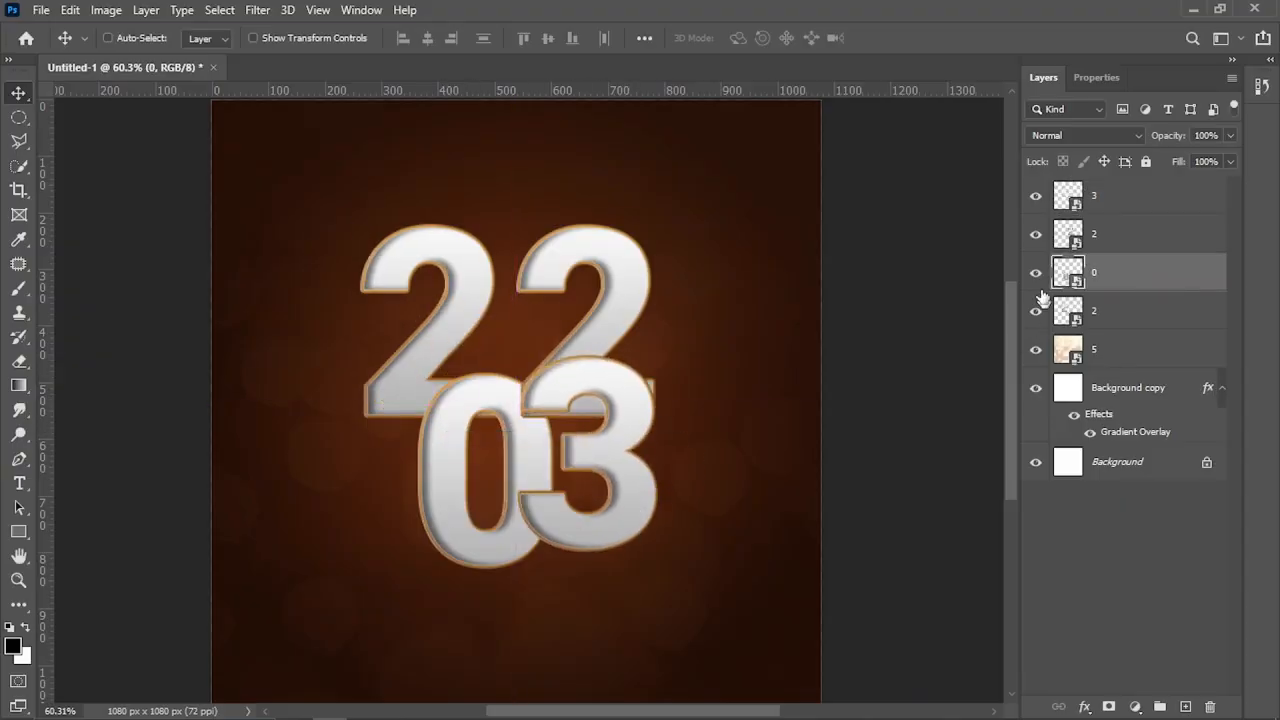
{"action": "left_click", "coordinate": [1036, 272]}
Move the upper "2" layer down between the first 2 and the 3, and raise the 3 slightly above it.
{"action": "right_click", "coordinate": [622, 285]}
{"action": "left_click", "coordinate": [640, 292]}
{"action": "left_click_drag", "start_coordinate": [632, 280], "coordinate": [535, 420]}
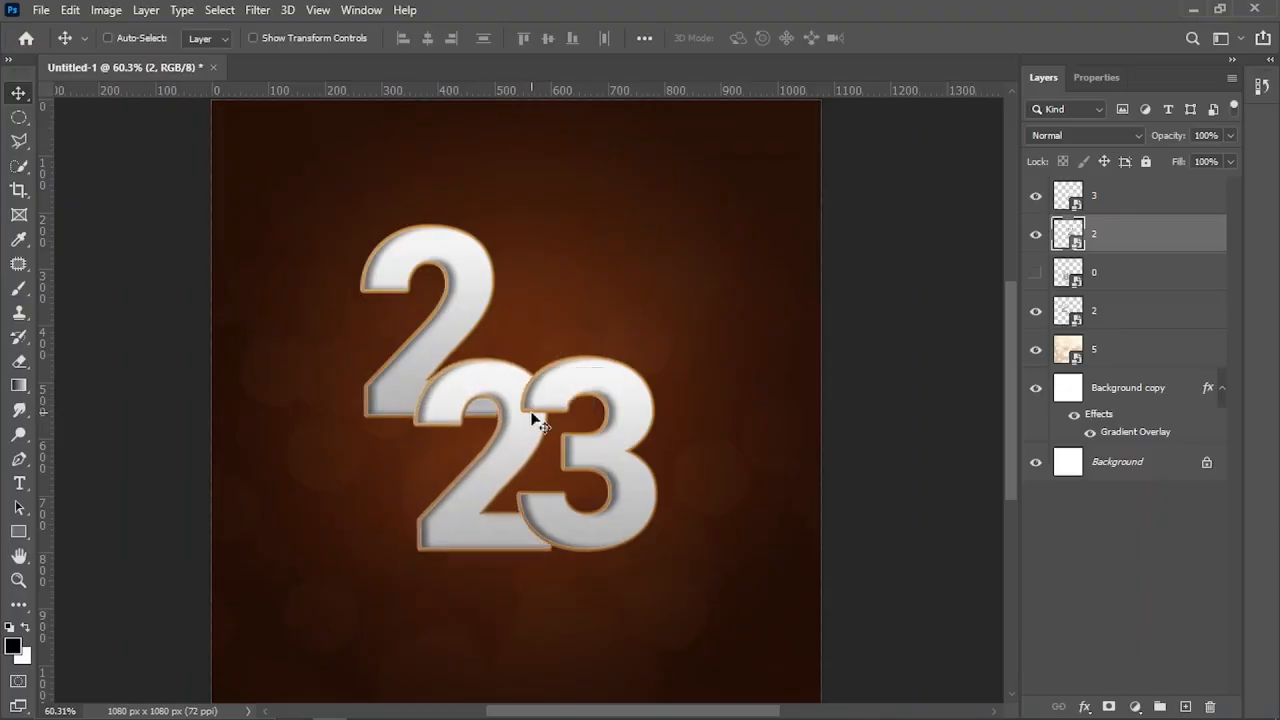
{"action": "right_click", "coordinate": [606, 386]}
{"action": "left_click", "coordinate": [622, 396]}
{"action": "mouse_move", "coordinate": [618, 406]}
{"action": "left_mouse_down"}
{"action": "mouse_move", "coordinate": [611, 372]}
{"action": "mouse_move", "coordinate": [619, 381]}
{"action": "left_mouse_up"}
{"action": "left_click_drag", "start_coordinate": [646, 423], "coordinate": [606, 418]}
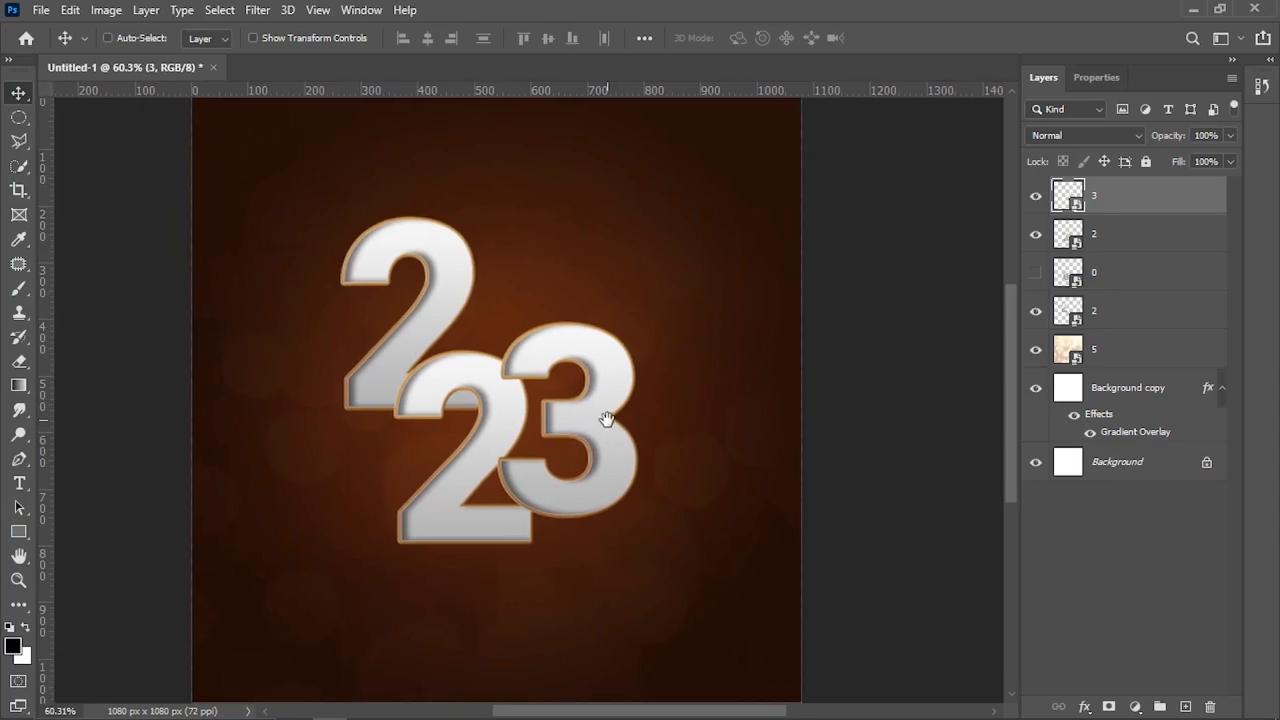
Add a drop shadow to the lower "2" layer with opacity 48%, angle 48°, distance 12 px and size 18 px.
{"action": "left_click", "coordinate": [438, 312], "text": "ctrl"}
{"action": "scroll", "coordinate": [434, 312], "scroll_direction": "up", "scroll_amount": 1}
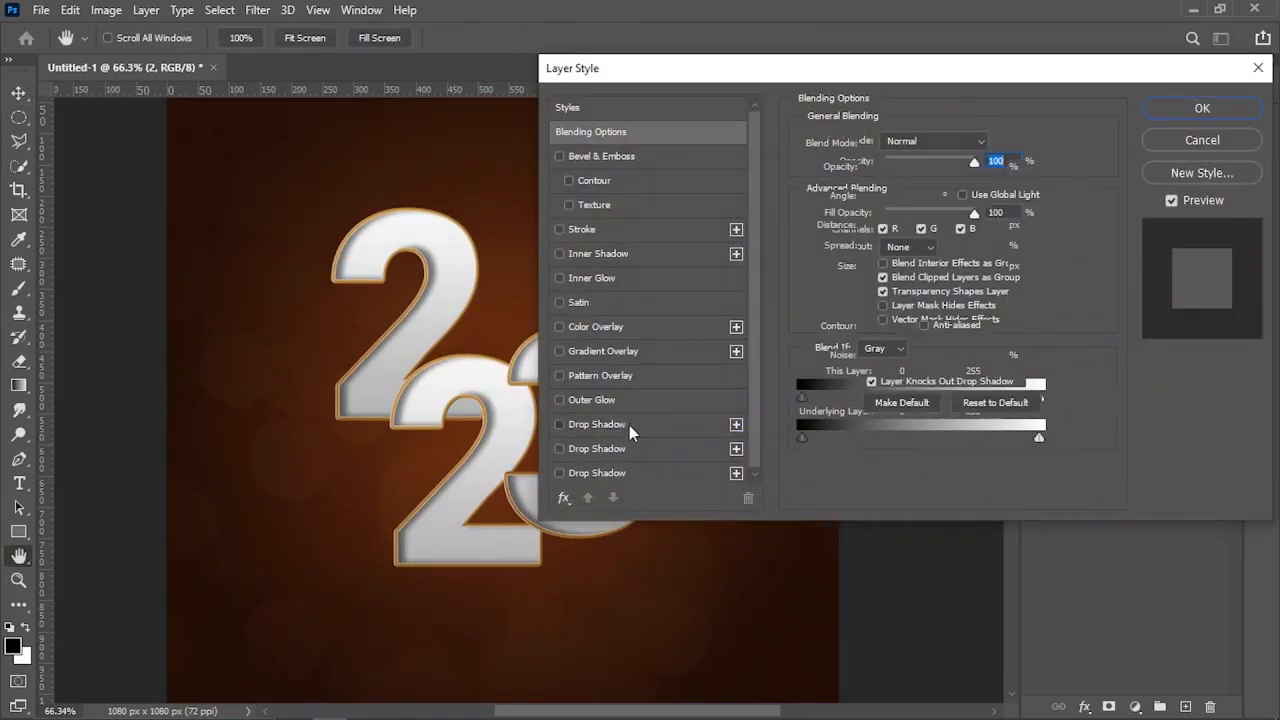
{"action": "left_click", "coordinate": [600, 424]}
{"action": "left_click_drag", "start_coordinate": [371, 420], "coordinate": [367, 424]}
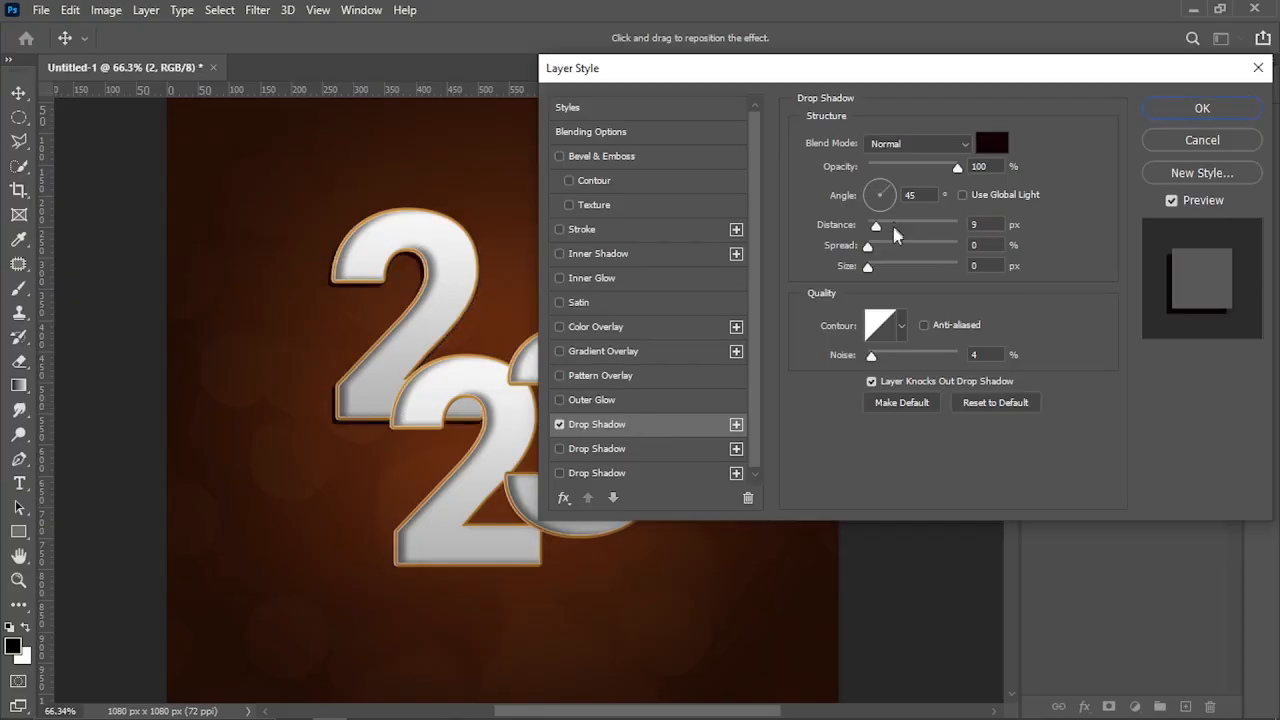
{"action": "left_click", "coordinate": [870, 267]}
{"action": "left_click_drag", "start_coordinate": [872, 271], "coordinate": [881, 268]}
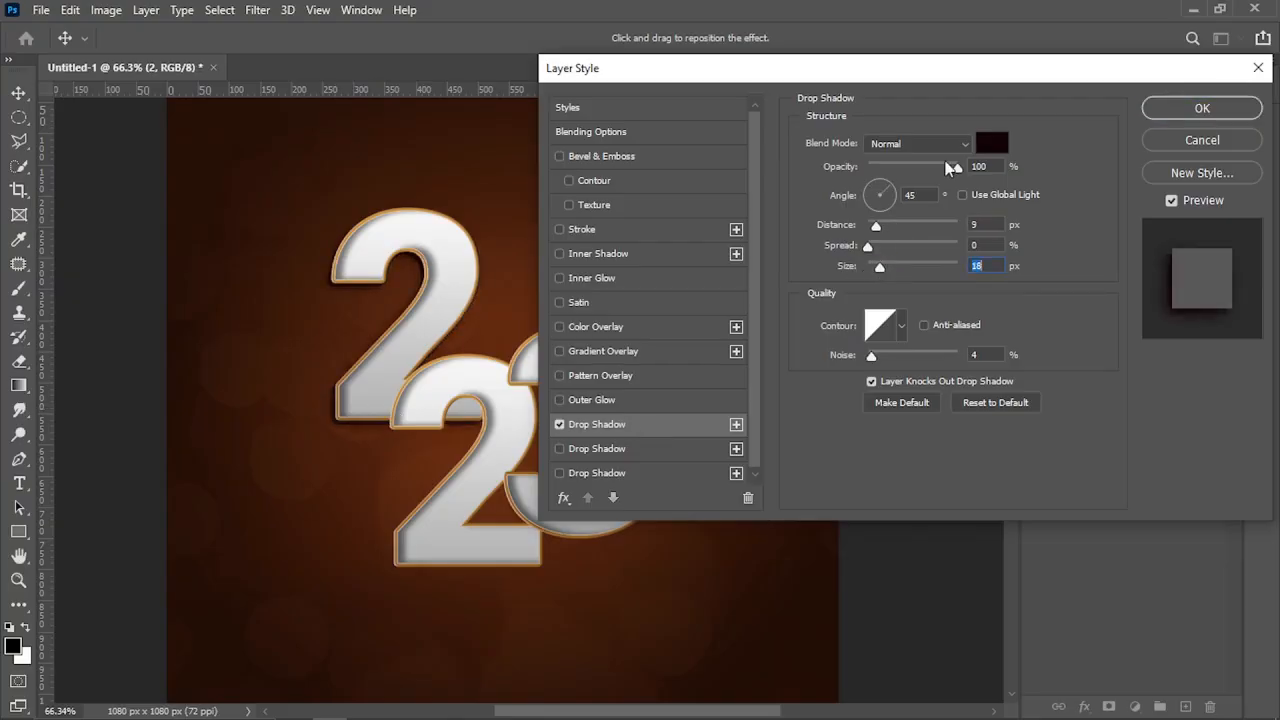
{"action": "left_click_drag", "start_coordinate": [952, 168], "coordinate": [907, 174]}
{"action": "left_click_drag", "start_coordinate": [378, 436], "coordinate": [343, 430]}
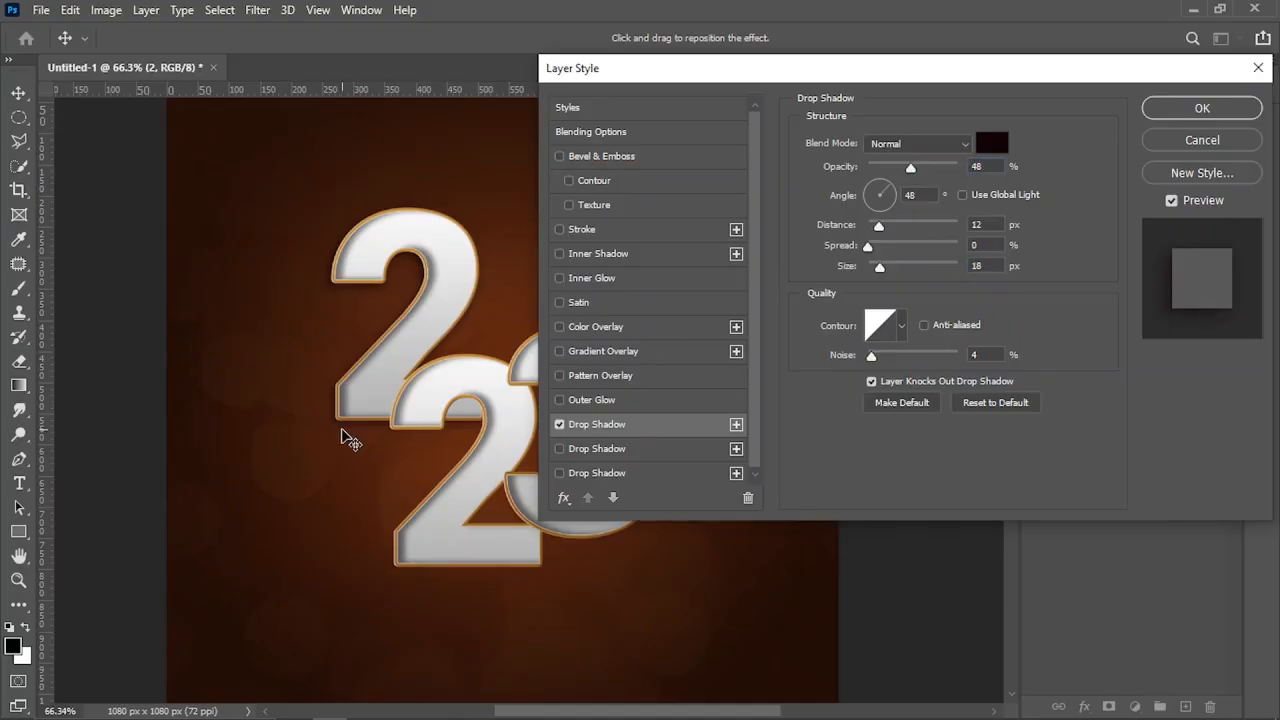
Increase the shadow's distance to about 17 px, fine-tune its size and opacity, and apply the layer style.
{"action": "left_click_drag", "start_coordinate": [880, 272], "coordinate": [877, 268]}
{"action": "left_click_drag", "start_coordinate": [879, 226], "coordinate": [887, 232]}
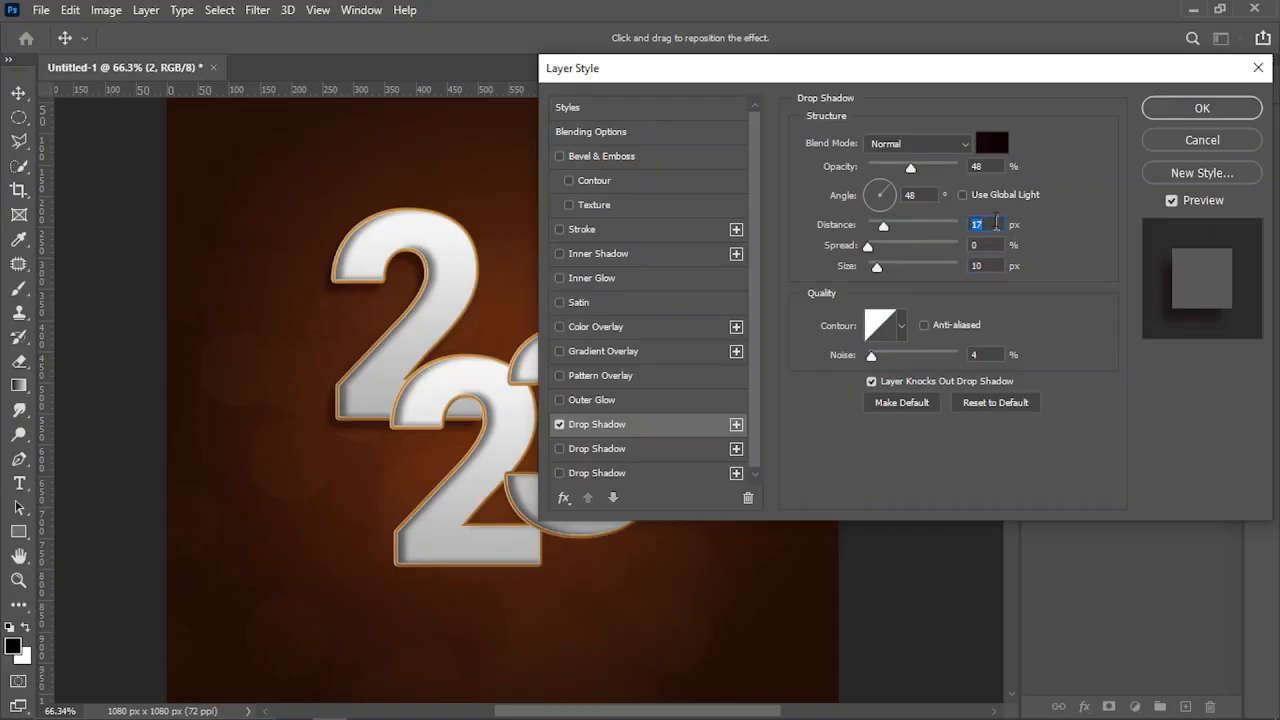
{"action": "left_click", "coordinate": [994, 225]}
{"action": "key", "text": "Down"}
{"action": "left_click", "coordinate": [993, 266]}
{"action": "key", "text": "Up"}
{"action": "key", "text": "Up"}
{"action": "key", "text": "Up"}
{"action": "key", "text": "Up"}
{"action": "key", "text": "Up"}
{"action": "key", "text": "Up"}
{"action": "left_click_drag", "start_coordinate": [917, 172], "coordinate": [909, 172]}
{"action": "key", "text": "Return"}
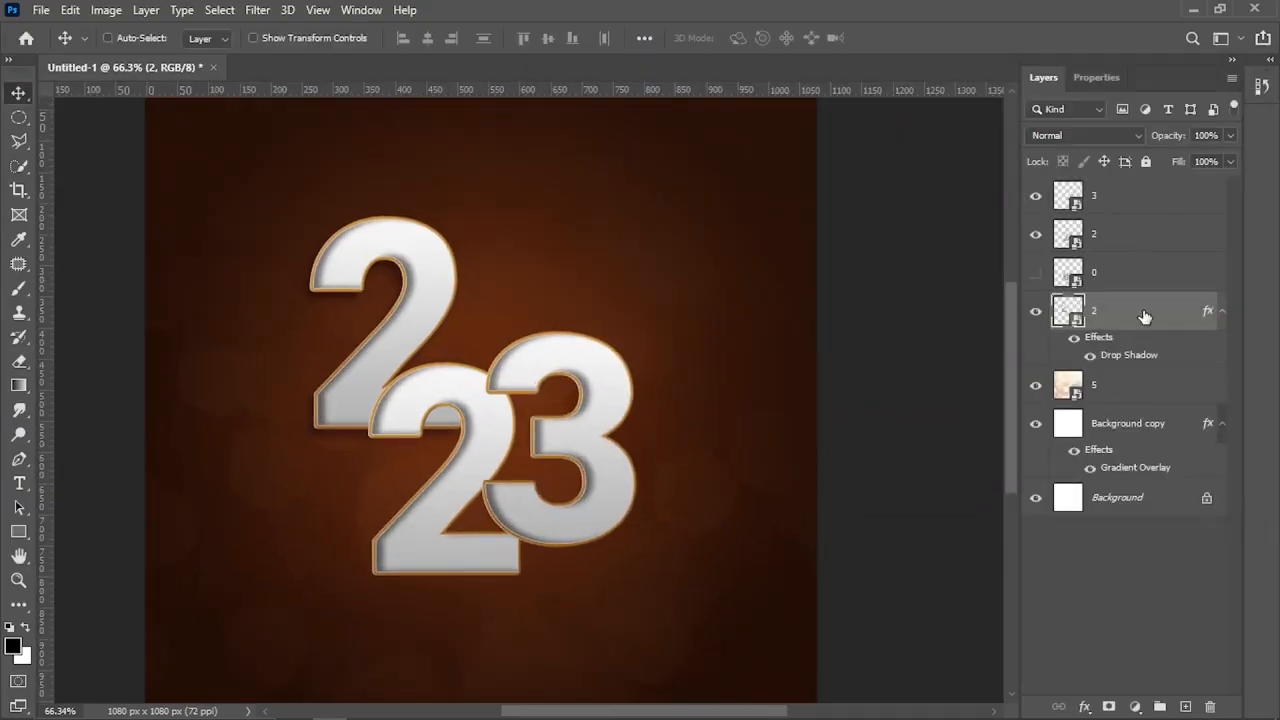
Copy the lower "2" layer's style and paste it onto the upper "2" and "3" layers.
{"action": "right_click", "coordinate": [1143, 298]}
{"action": "left_click", "coordinate": [948, 520]}
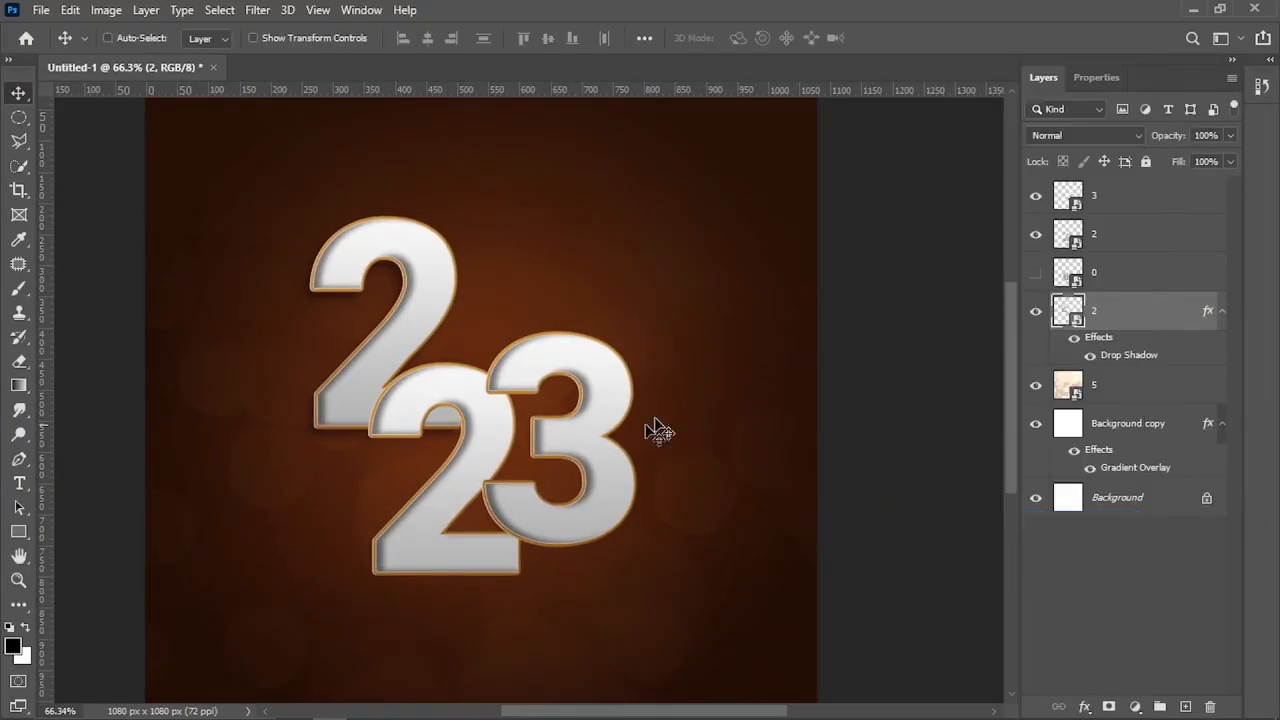
{"action": "left_click", "coordinate": [1103, 238]}
{"action": "left_click", "coordinate": [1118, 202], "text": "shift"}
{"action": "right_click", "coordinate": [1112, 207]}
{"action": "left_click", "coordinate": [920, 535]}
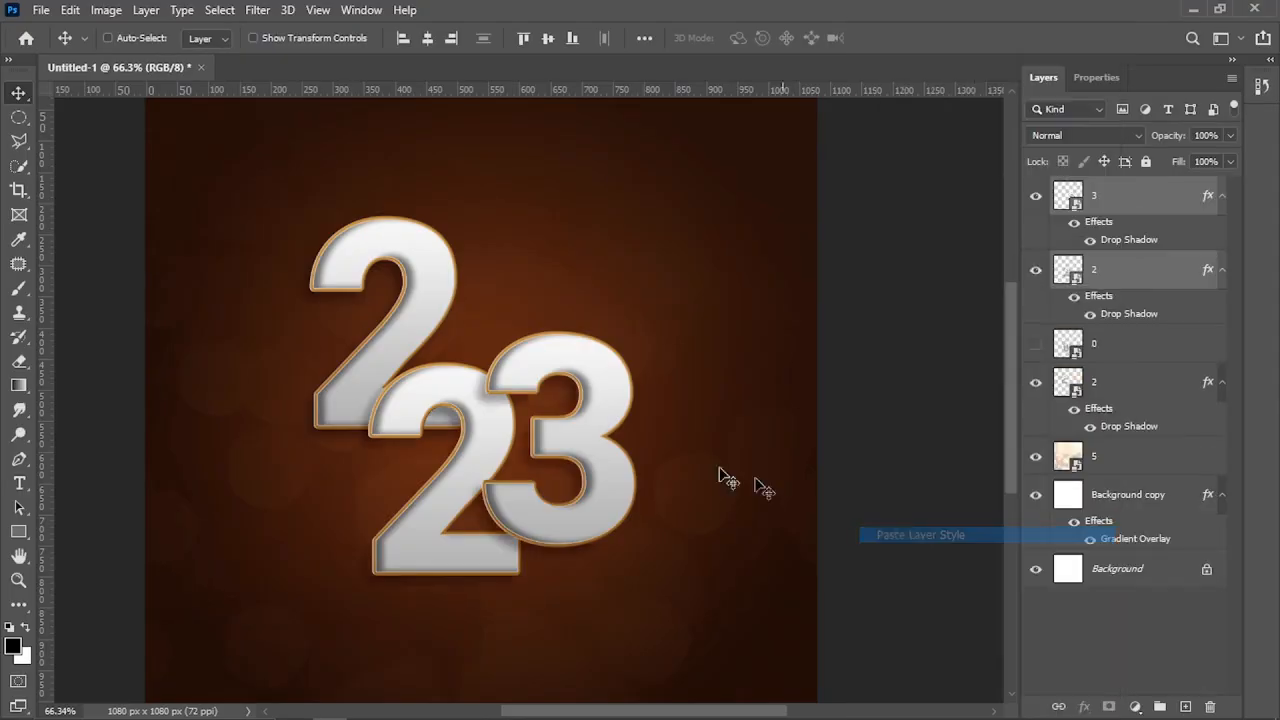
Select layer "3" and place the gold ornament image "4" from the File Explorer folder New folder (2) above it.
{"action": "scroll", "coordinate": [578, 437], "scroll_direction": "right", "scroll_amount": 2}
{"action": "scroll", "coordinate": [578, 437], "scroll_direction": "right", "scroll_amount": 2}
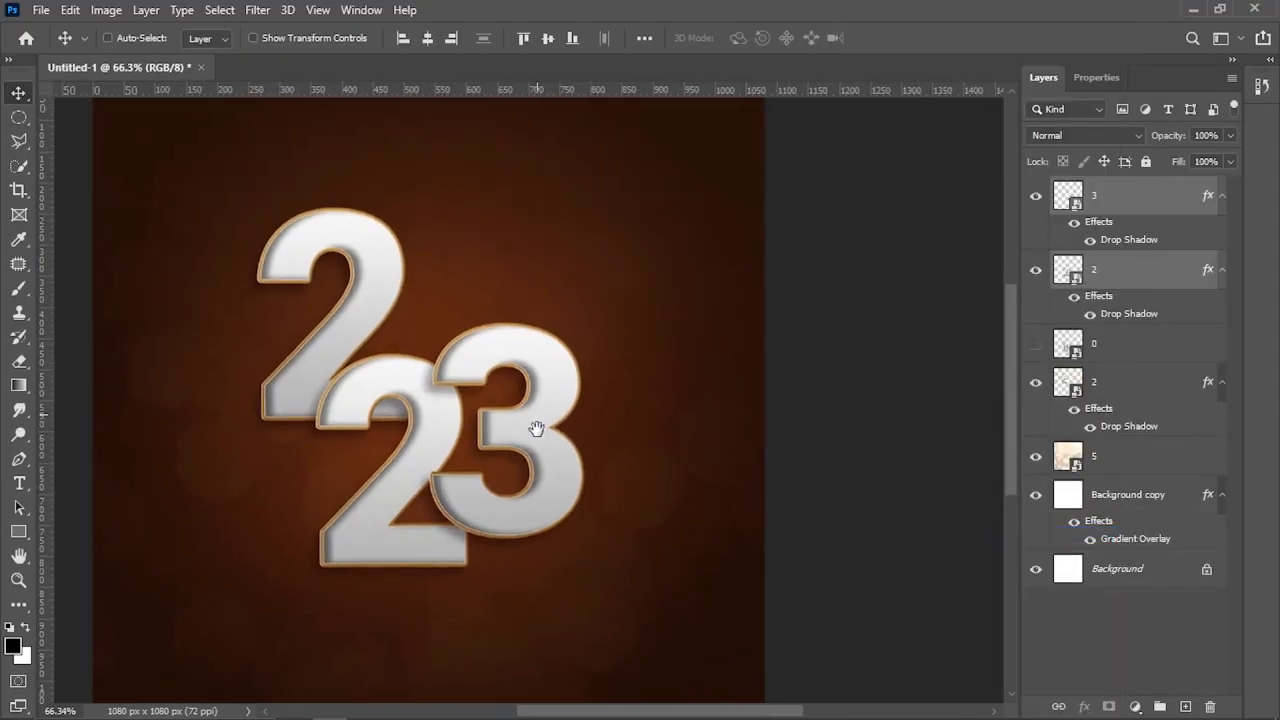
{"action": "scroll", "coordinate": [534, 429], "scroll_direction": "down", "scroll_amount": 1}
{"action": "scroll", "coordinate": [380, 396], "scroll_direction": "down", "scroll_amount": 1}
{"action": "scroll", "coordinate": [485, 455], "scroll_direction": "up", "scroll_amount": 1}
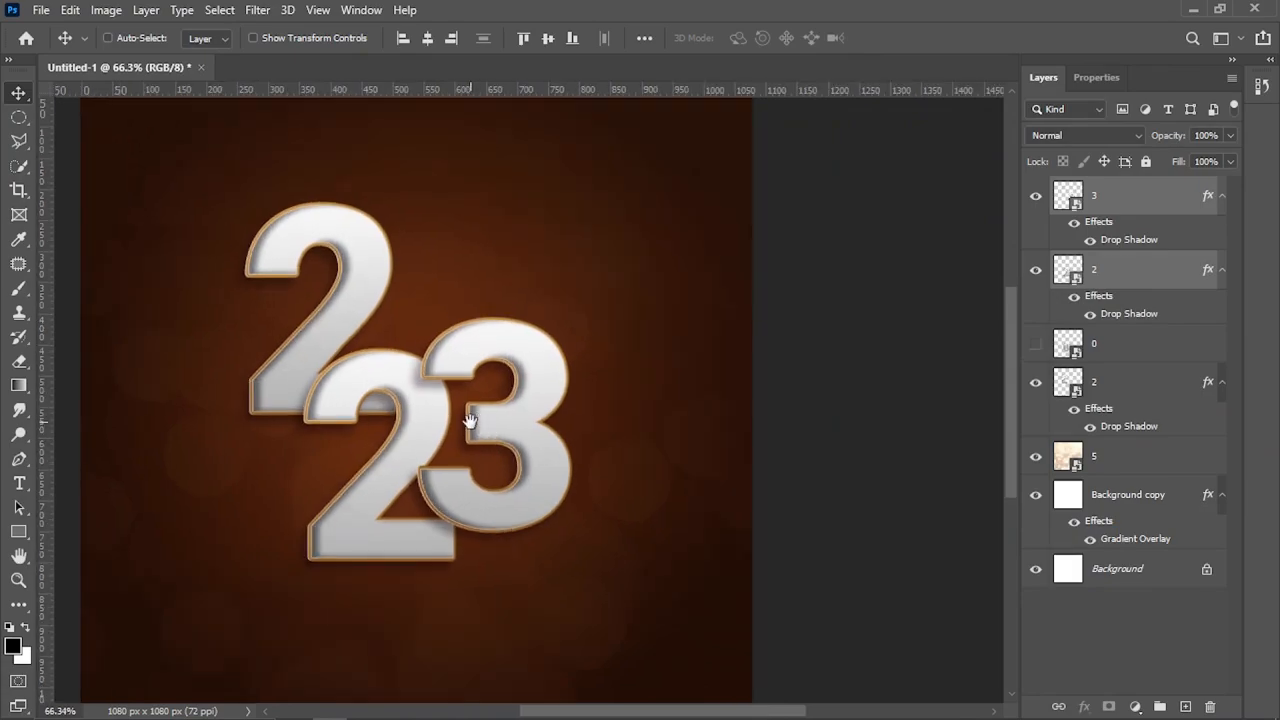
{"action": "right_click", "coordinate": [497, 349]}
{"action": "left_click", "coordinate": [512, 356]}
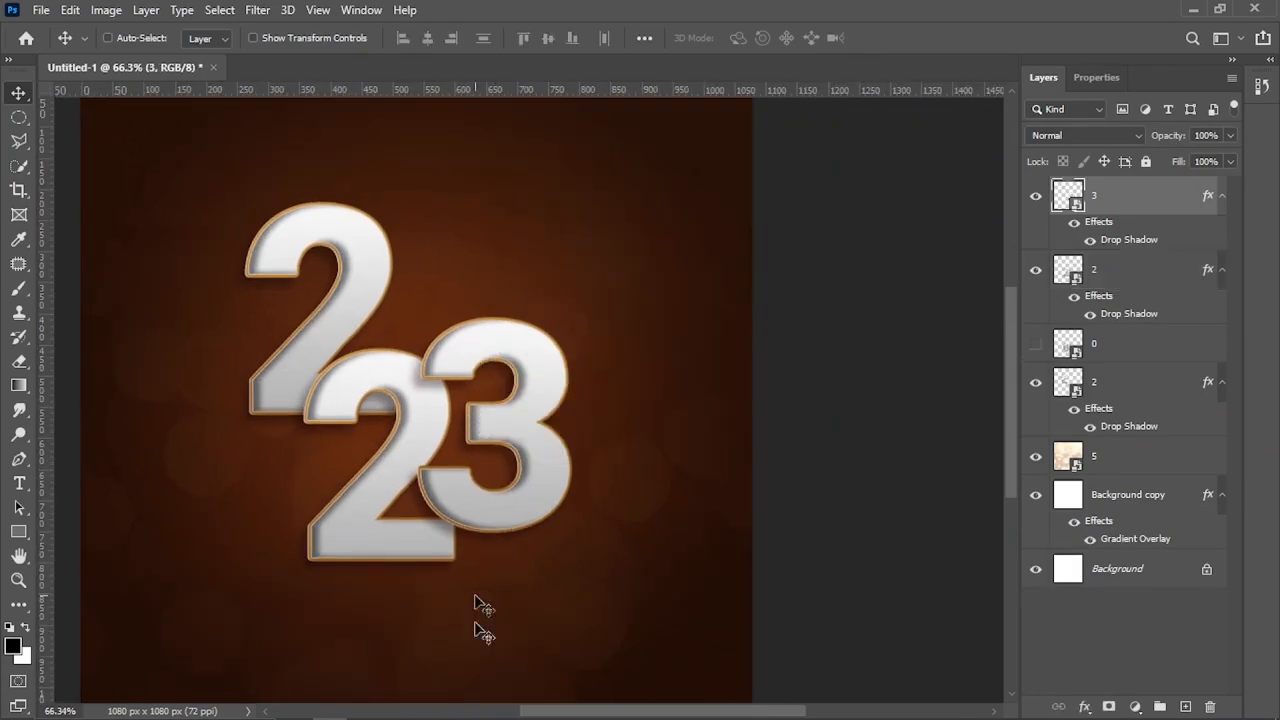
{"action": "mouse_move", "coordinate": [305, 708]}
{"action": "left_click", "coordinate": [314, 666]}
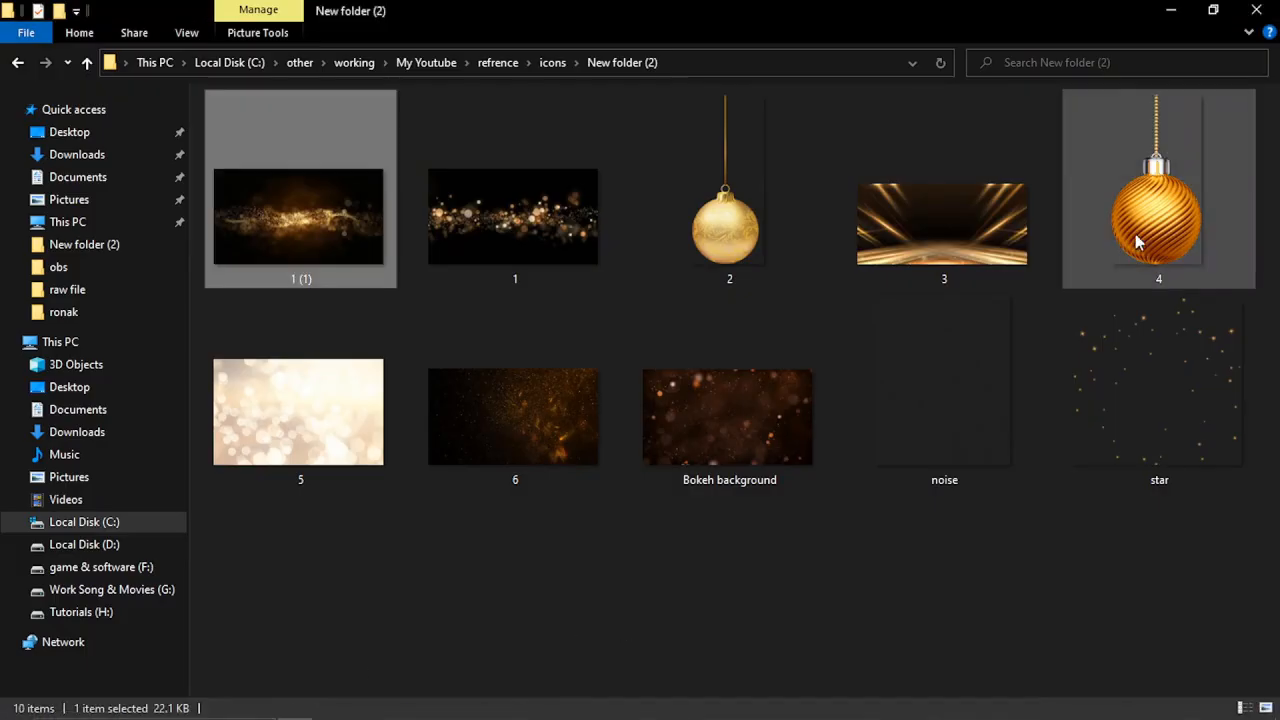
{"action": "left_click_drag", "start_coordinate": [1140, 230], "coordinate": [446, 385]}
Enlarge the placed ornament to about 196%, move it up so it hangs near the canvas top, and commit the placement.
{"action": "left_click_drag", "start_coordinate": [460, 315], "coordinate": [502, 232]}
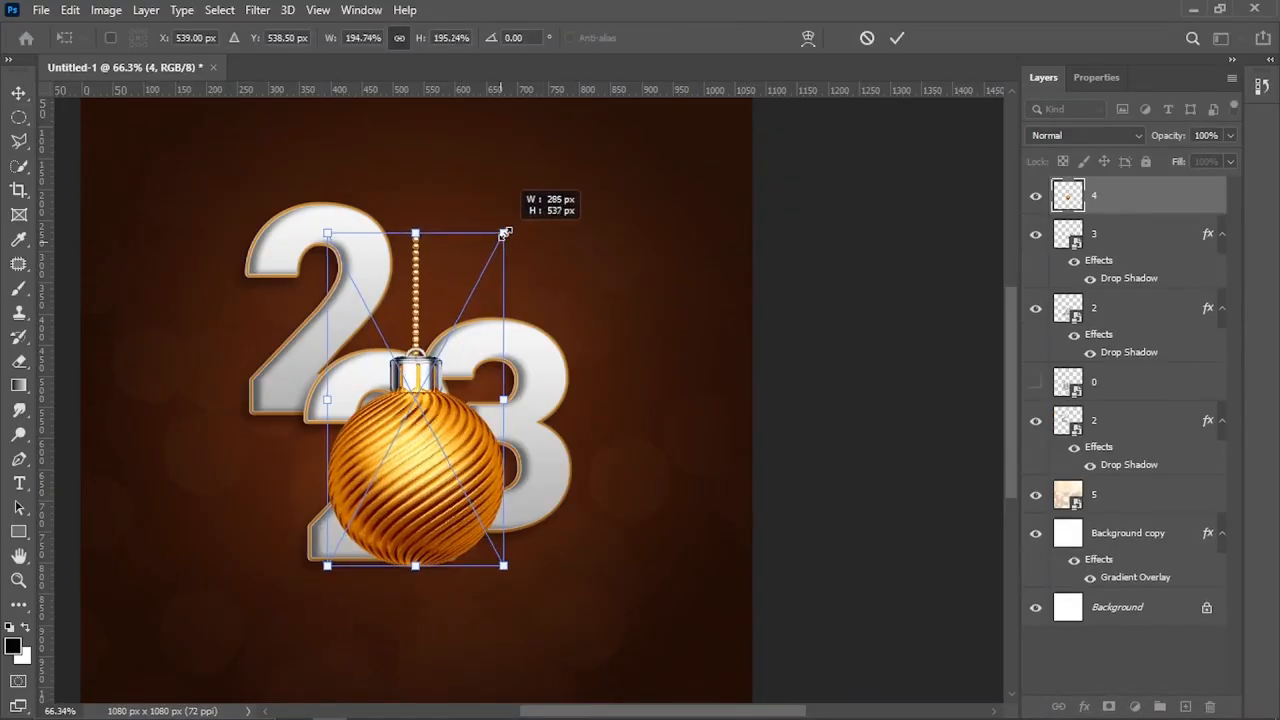
{"action": "left_click_drag", "start_coordinate": [435, 433], "coordinate": [464, 275]}
{"action": "key", "text": "Return"}
{"action": "scroll", "coordinate": [445, 372], "scroll_direction": "down", "scroll_amount": 3}
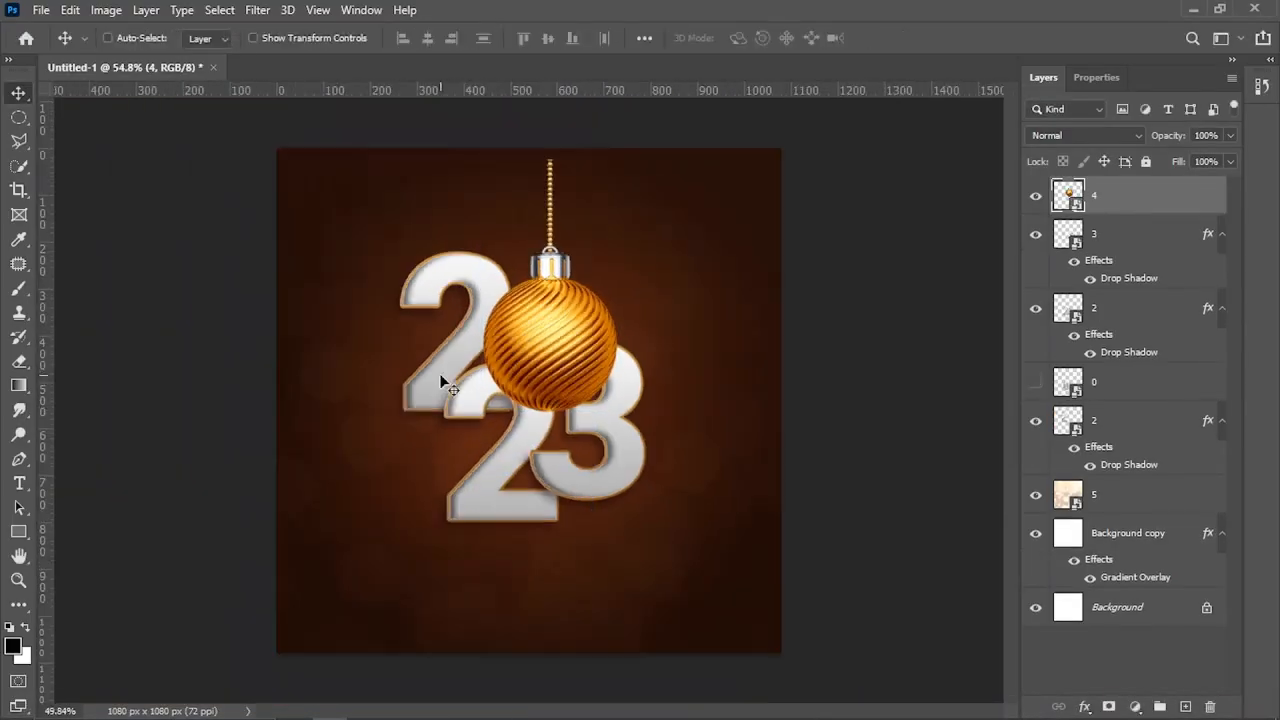
{"action": "scroll", "coordinate": [560, 365], "scroll_direction": "up", "scroll_amount": 2}
{"action": "left_click_drag", "start_coordinate": [594, 357], "coordinate": [540, 372]}
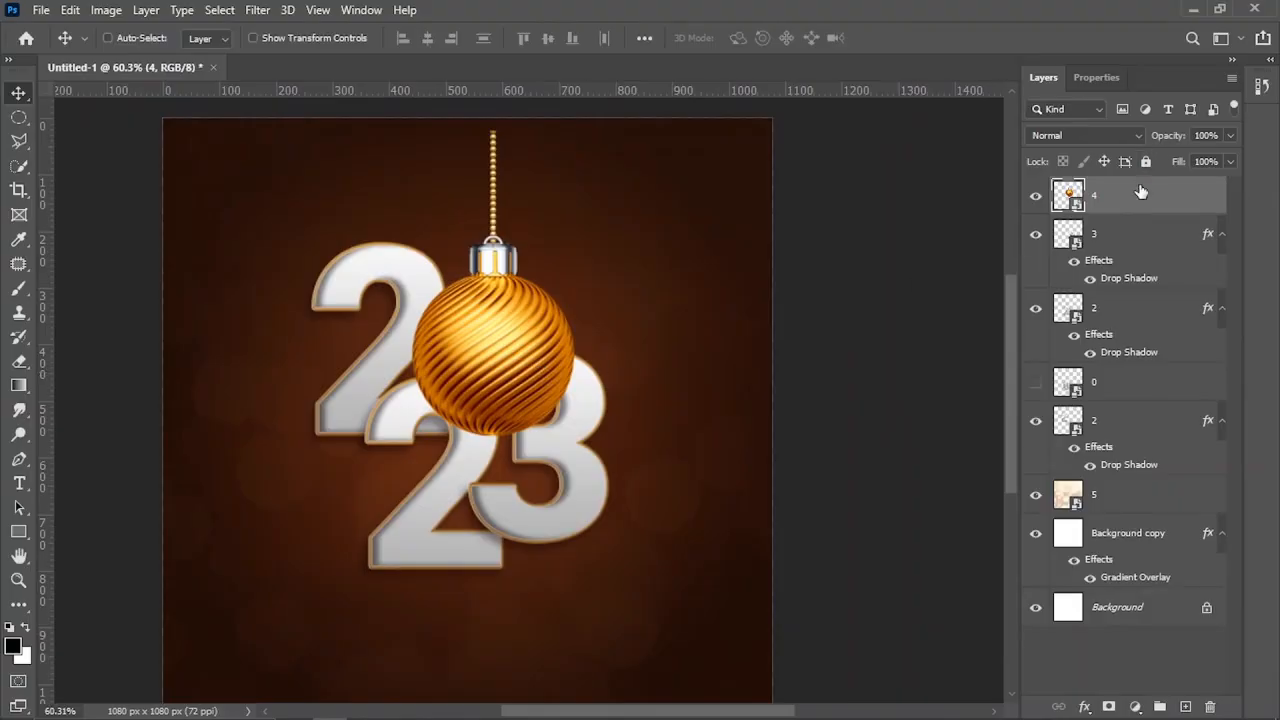
Move ornament layer "4" directly above the lower "2" layer, and scale it down and position it between the first 2 and the 3.
{"action": "left_click_drag", "start_coordinate": [1140, 192], "coordinate": [1118, 398]}
{"action": "mouse_move", "coordinate": [526, 350]}
{"action": "left_mouse_down"}
{"action": "mouse_move", "coordinate": [537, 311]}
{"action": "mouse_move", "coordinate": [524, 327]}
{"action": "left_mouse_up"}
{"action": "key", "text": "ctrl+t"}
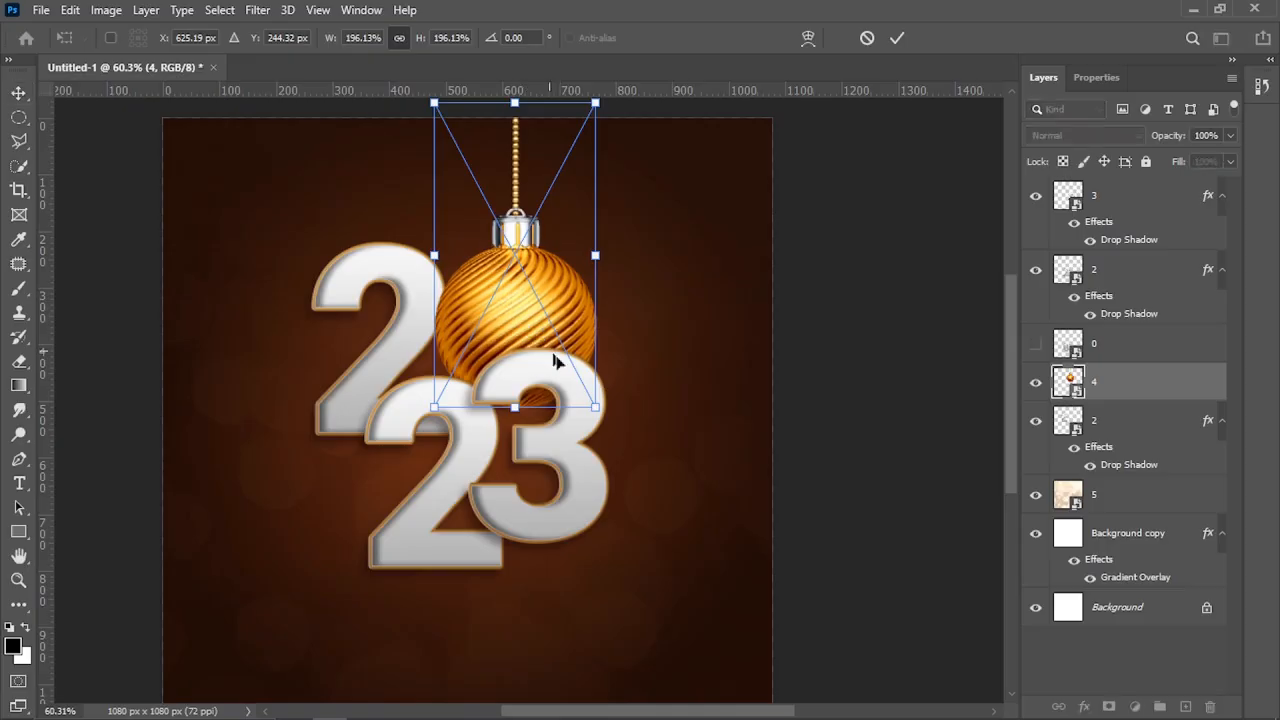
{"action": "left_click_drag", "start_coordinate": [594, 408], "coordinate": [581, 380]}
{"action": "mouse_move", "coordinate": [528, 334]}
{"action": "left_mouse_down"}
{"action": "mouse_move", "coordinate": [505, 348]}
{"action": "mouse_move", "coordinate": [513, 338]}
{"action": "left_mouse_up"}
{"action": "key", "text": "Return"}
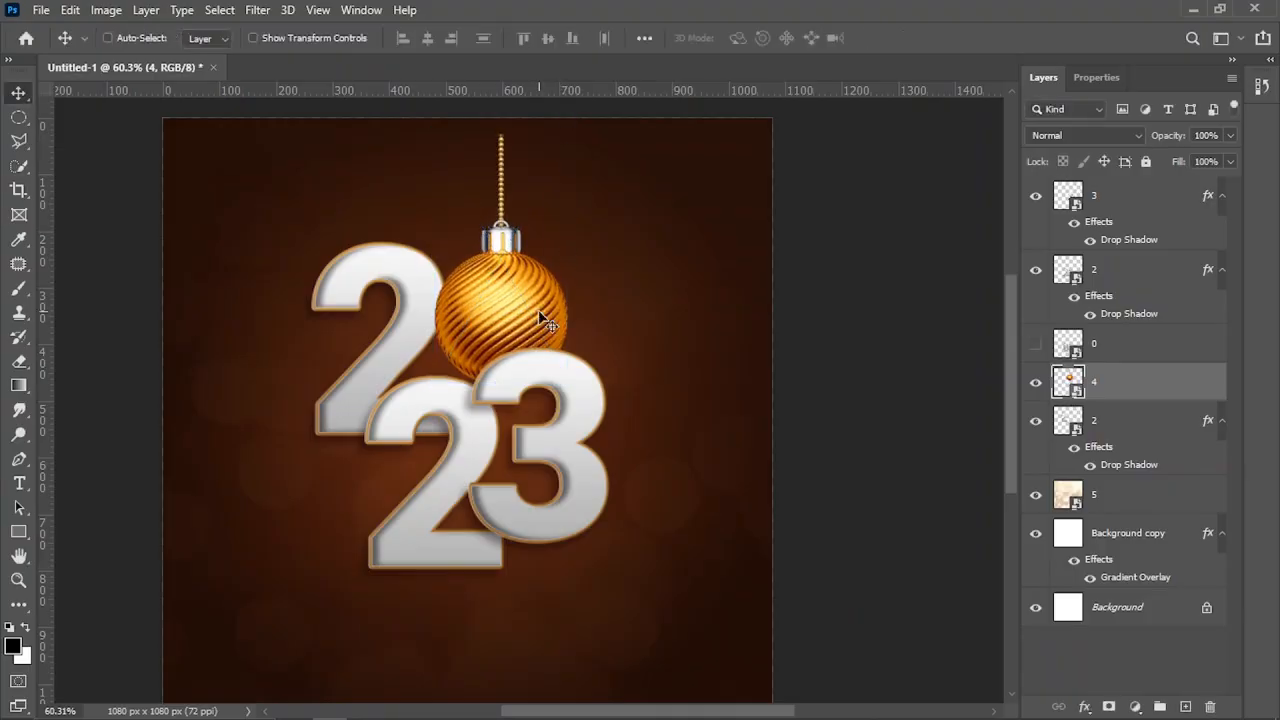
{"action": "scroll", "coordinate": [520, 222], "scroll_direction": "up", "scroll_amount": 8}
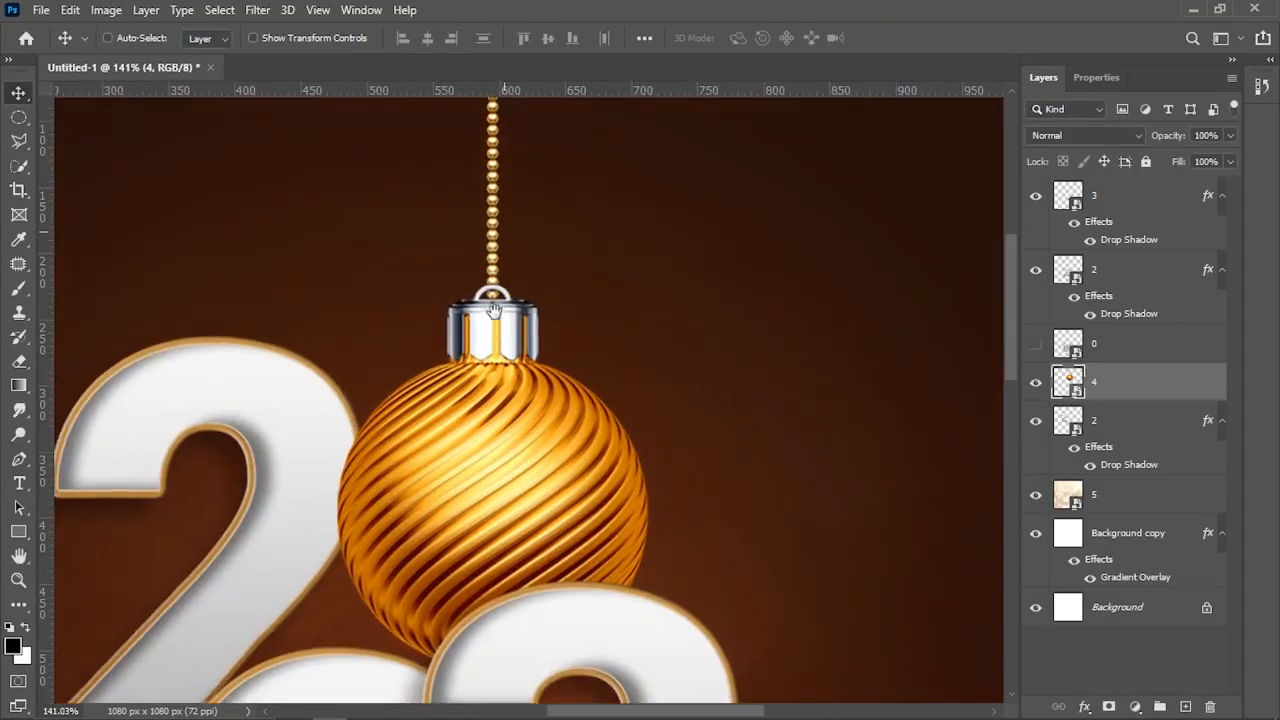
Lasso the ornament's bead chain above the cap and hide it with an inverted layer mask on layer "4".
{"action": "scroll", "coordinate": [500, 330], "scroll_direction": "up", "scroll_amount": 4}
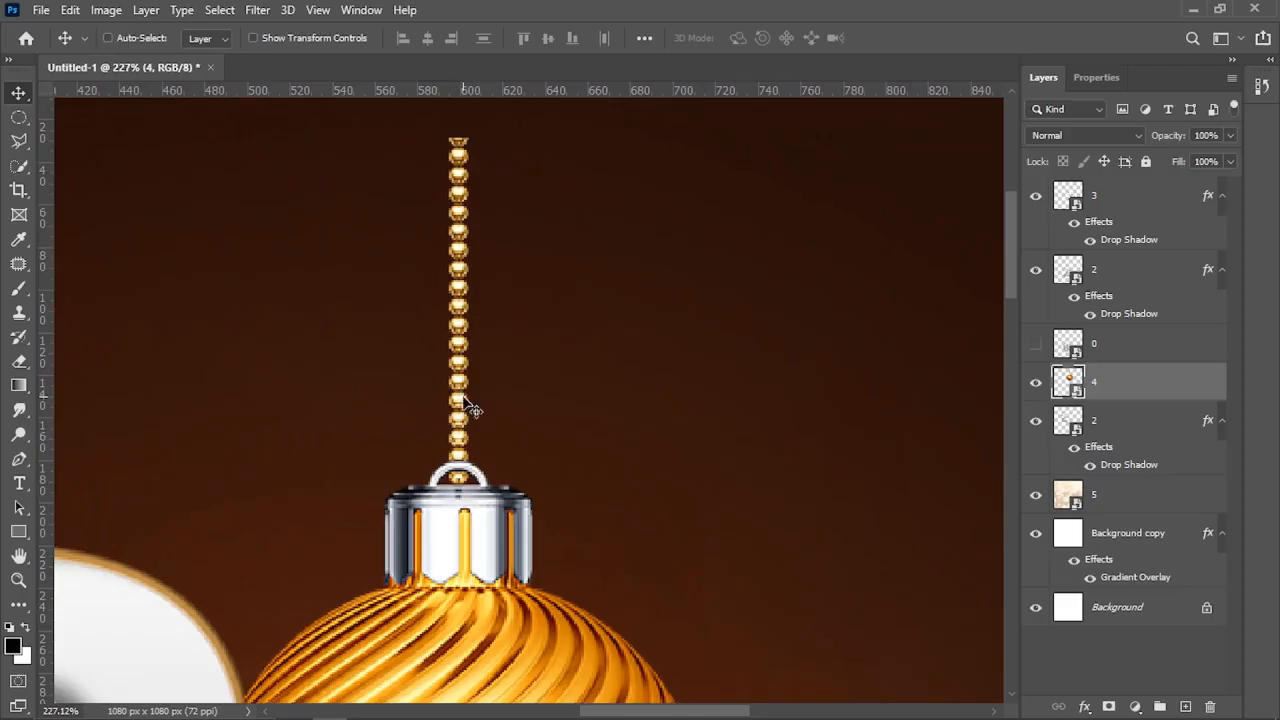
{"action": "left_click_drag", "start_coordinate": [19, 141], "coordinate": [107, 132]}
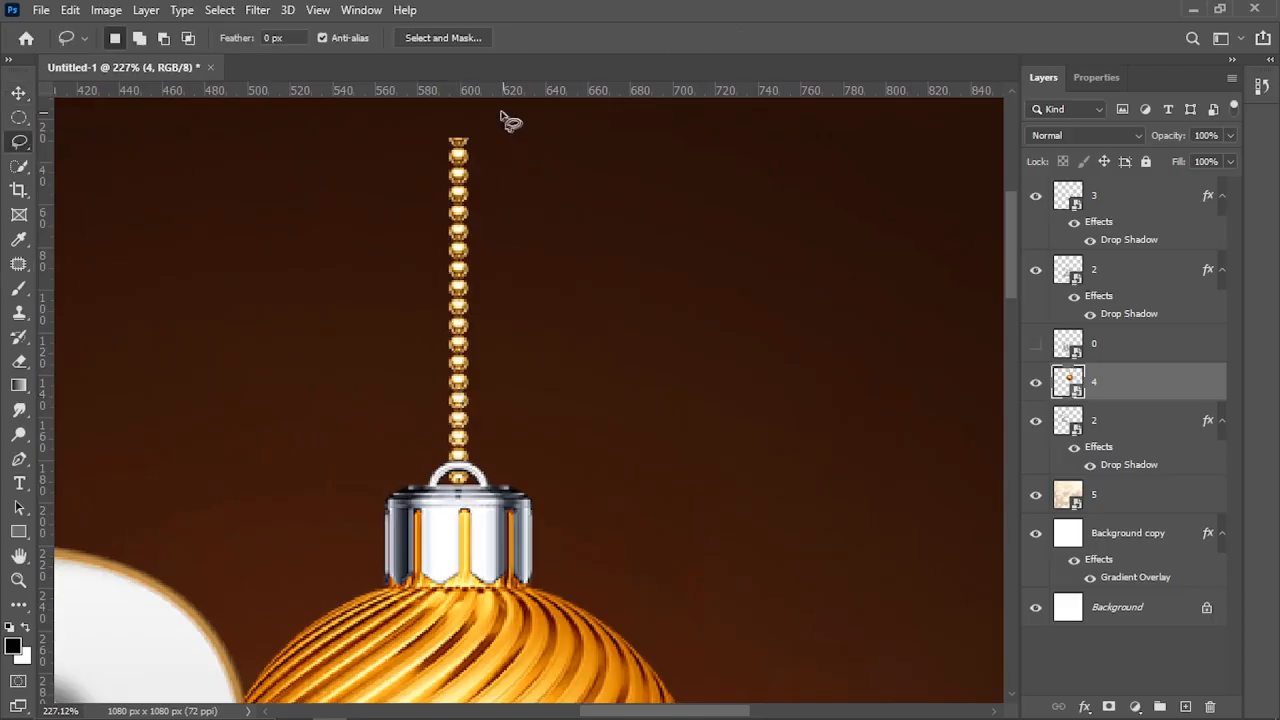
{"action": "left_click_drag", "start_coordinate": [500, 111], "coordinate": [370, 405]}
{"action": "mouse_move", "coordinate": [436, 457]}
{"action": "left_mouse_down"}
{"action": "mouse_move", "coordinate": [484, 461]}
{"action": "mouse_move", "coordinate": [546, 160]}
{"action": "left_mouse_up"}
{"action": "left_click", "coordinate": [1108, 706]}
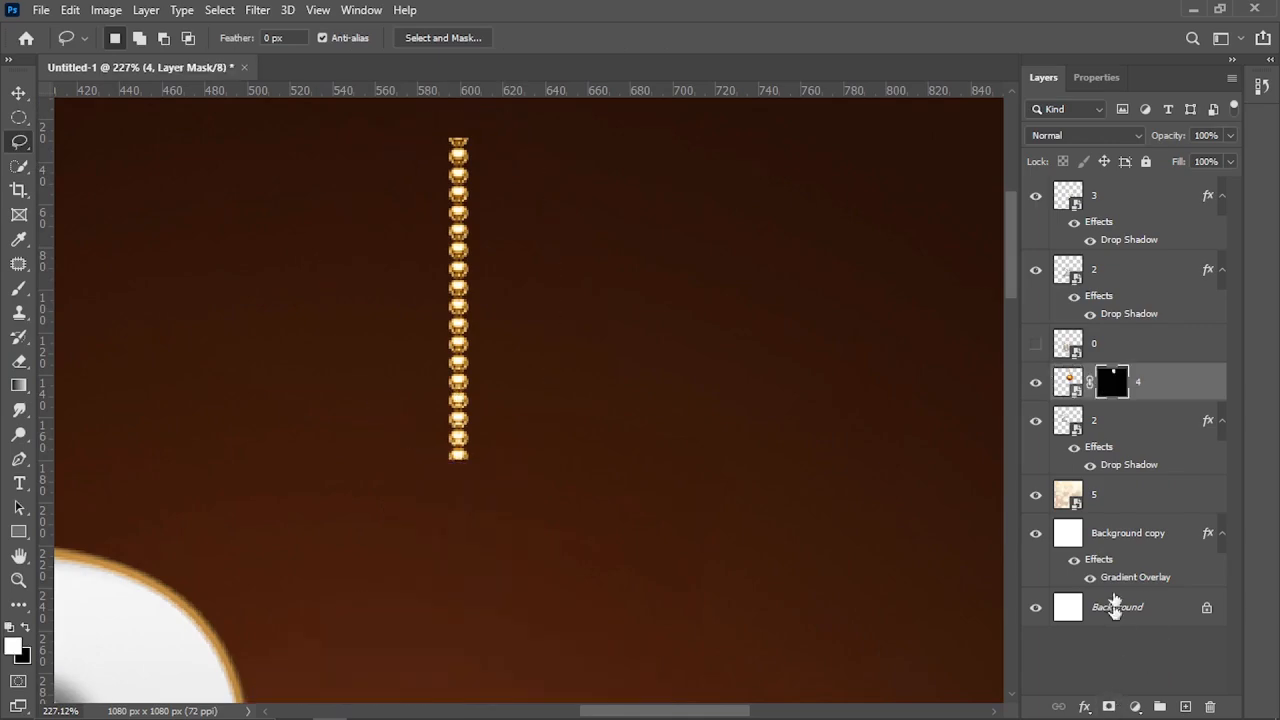
{"action": "key", "text": "ctrl+i"}
{"action": "scroll", "coordinate": [423, 266], "scroll_direction": "down", "scroll_amount": 5}
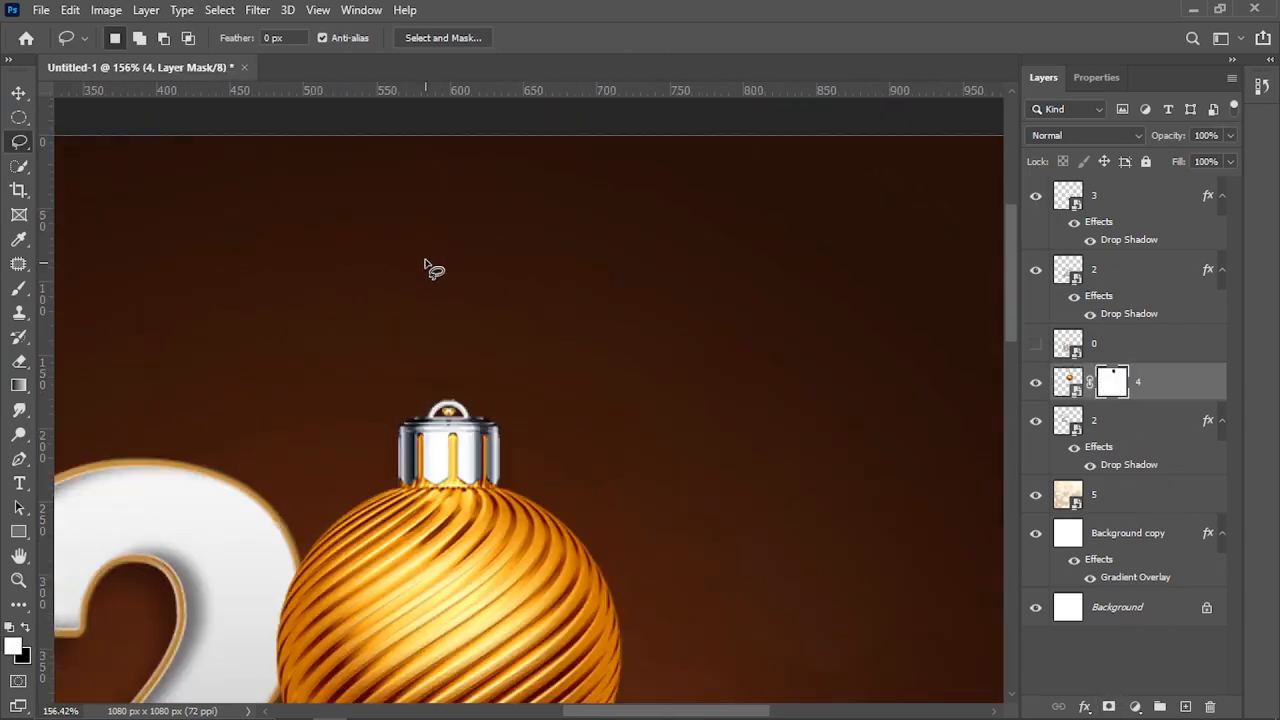
Move the masked ornament slightly down between the digits, and select layer "3" and nudge it down a little.
{"action": "key", "text": "v"}
{"action": "left_click_drag", "start_coordinate": [483, 516], "coordinate": [528, 375]}
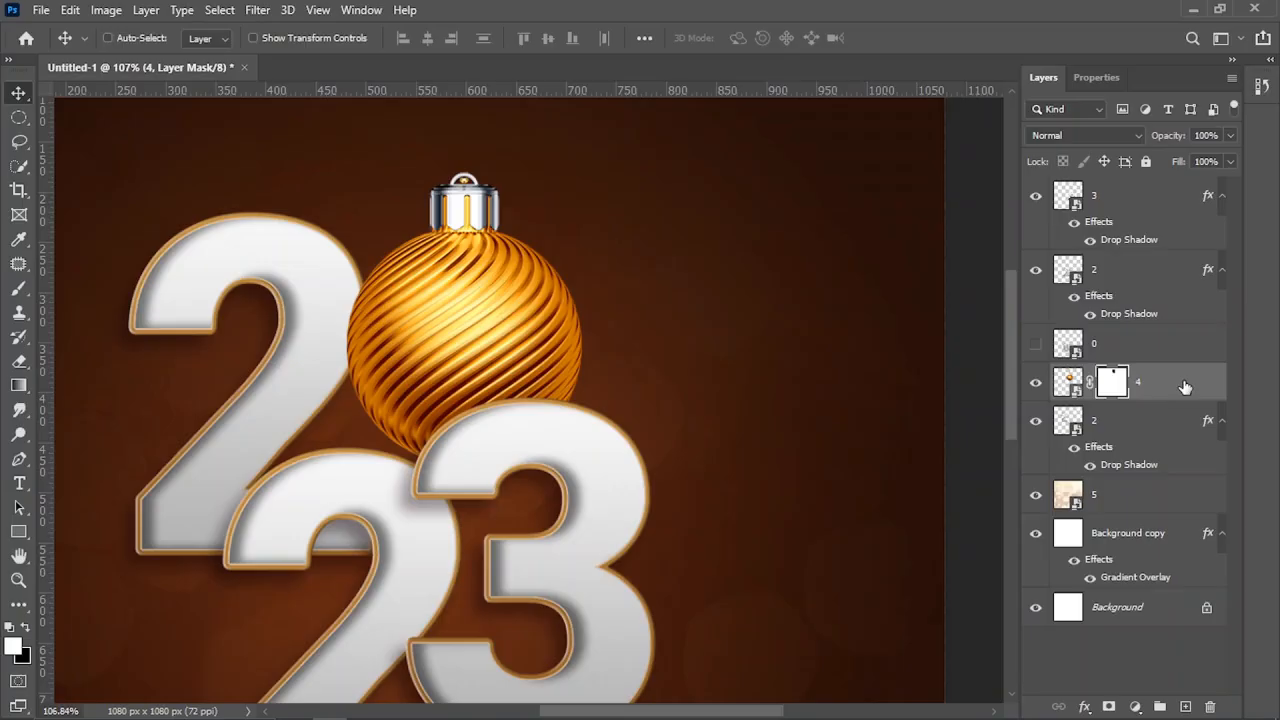
{"action": "scroll", "coordinate": [480, 343], "scroll_direction": "down", "scroll_amount": 4}
{"action": "mouse_move", "coordinate": [480, 337]}
{"action": "left_mouse_down"}
{"action": "mouse_move", "coordinate": [577, 363]}
{"action": "mouse_move", "coordinate": [539, 358]}
{"action": "mouse_move", "coordinate": [515, 305]}
{"action": "mouse_move", "coordinate": [503, 327]}
{"action": "left_mouse_up"}
{"action": "right_click", "coordinate": [537, 357]}
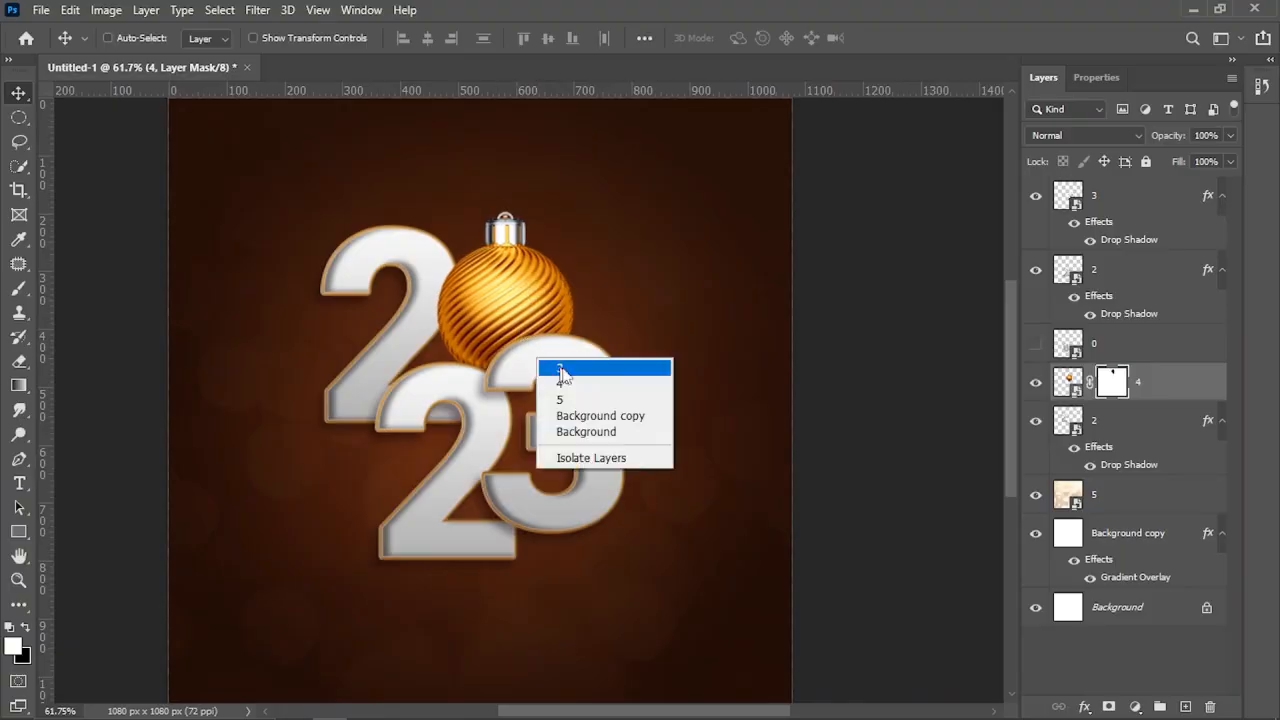
{"action": "left_click", "coordinate": [560, 369]}
{"action": "mouse_move", "coordinate": [556, 372]}
{"action": "left_mouse_down"}
{"action": "mouse_move", "coordinate": [594, 401]}
{"action": "mouse_move", "coordinate": [581, 467]}
{"action": "mouse_move", "coordinate": [561, 487]}
{"action": "mouse_move", "coordinate": [558, 372]}
{"action": "left_mouse_up"}
{"action": "key", "text": "ctrl+t"}
{"action": "left_click_drag", "start_coordinate": [564, 442], "coordinate": [577, 462]}
{"action": "key", "text": "Return"}
{"action": "scroll", "coordinate": [528, 397], "scroll_direction": "down", "scroll_amount": 3}
{"action": "key", "text": "ctrl+z"}
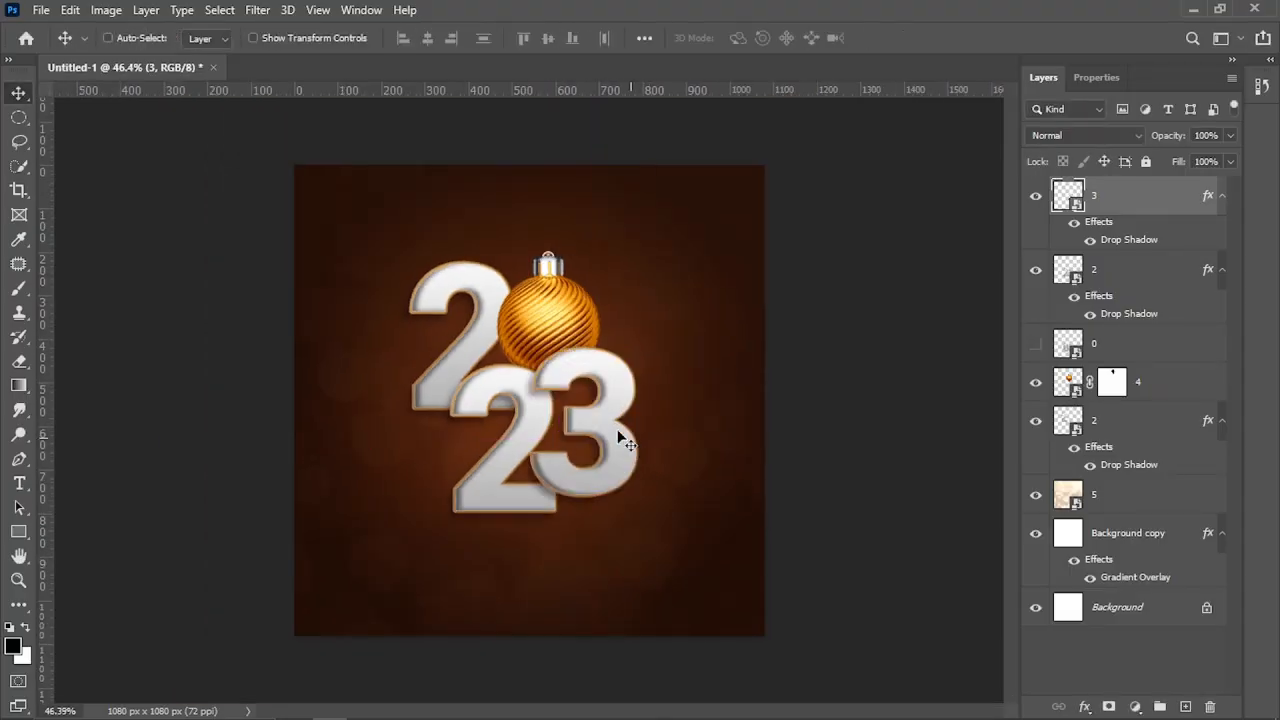
Select both "2" layers, scale them down together, and move them in against the ornament and the 3.
{"action": "scroll", "coordinate": [590, 428], "scroll_direction": "up", "scroll_amount": 2}
{"action": "right_click", "coordinate": [492, 432]}
{"action": "left_click", "coordinate": [519, 442]}
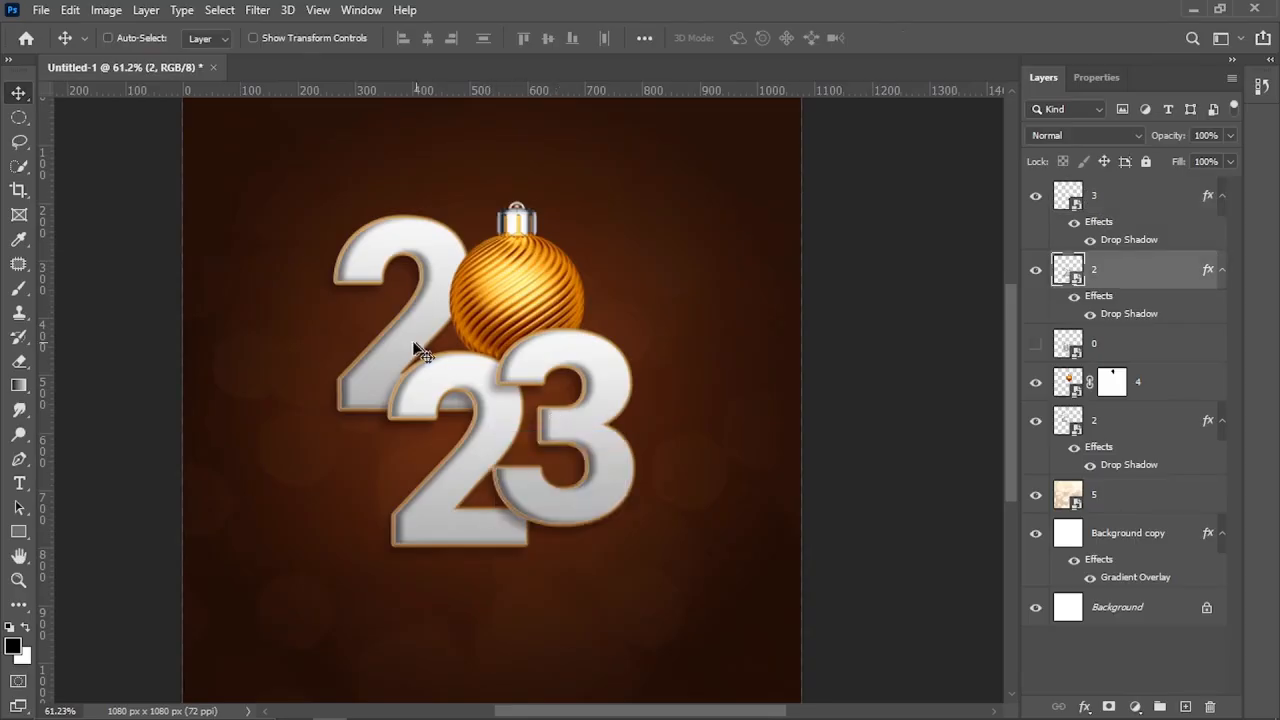
{"action": "right_click", "coordinate": [412, 345], "text": "shift"}
{"action": "left_click", "coordinate": [440, 353], "text": "shift"}
{"action": "key", "text": "ctrl+t"}
{"action": "left_click_drag", "start_coordinate": [534, 210], "coordinate": [513, 245]}
{"action": "left_click_drag", "start_coordinate": [444, 380], "coordinate": [477, 378]}
{"action": "key", "text": "Return"}
Move the 3 slightly up and over the lower 2, and fine-tune it with five small nudges to the right.
{"action": "scroll", "coordinate": [481, 392], "scroll_direction": "up", "scroll_amount": 1}
{"action": "left_click", "coordinate": [480, 360], "text": "ctrl"}
{"action": "left_click_drag", "start_coordinate": [578, 416], "coordinate": [572, 390]}
{"action": "scroll", "coordinate": [342, 369], "scroll_direction": "down", "scroll_amount": 3}
{"action": "scroll", "coordinate": [585, 449], "scroll_direction": "up", "scroll_amount": 2}
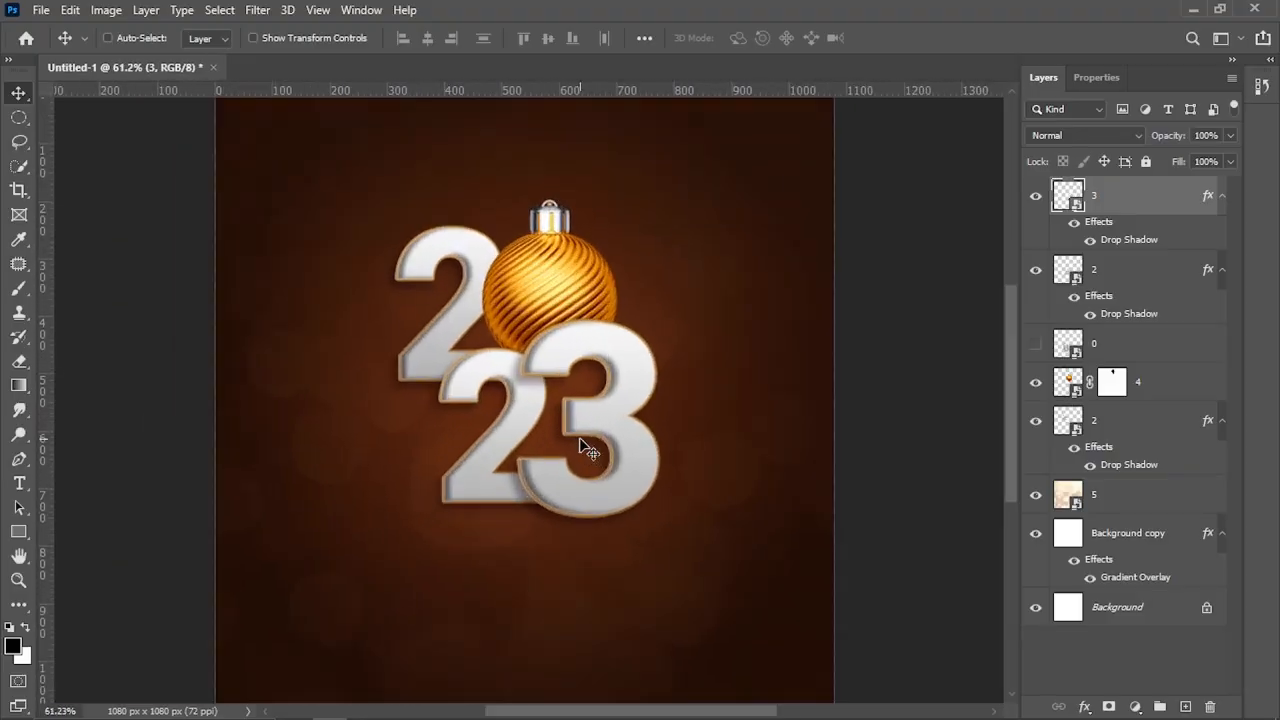
{"action": "key", "text": "Right"}
{"action": "key", "text": "Right"}
{"action": "key", "text": "Right"}
{"action": "key", "text": "Right"}
{"action": "key", "text": "Right"}
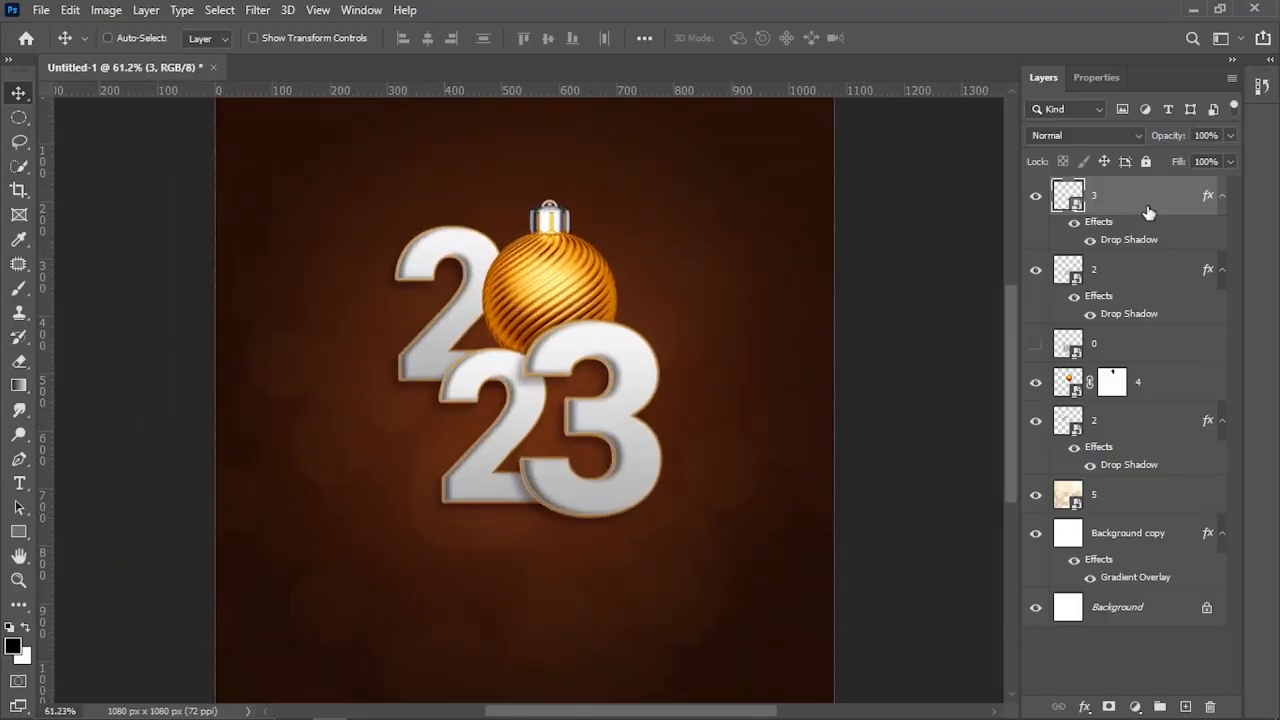
Add a Normal drop shadow to ornament layer "4" with 40% opacity, 48° angle, 16 px distance, 16 px size and 4% noise.
{"action": "right_click", "coordinate": [582, 288]}
{"action": "left_click", "coordinate": [596, 294]}
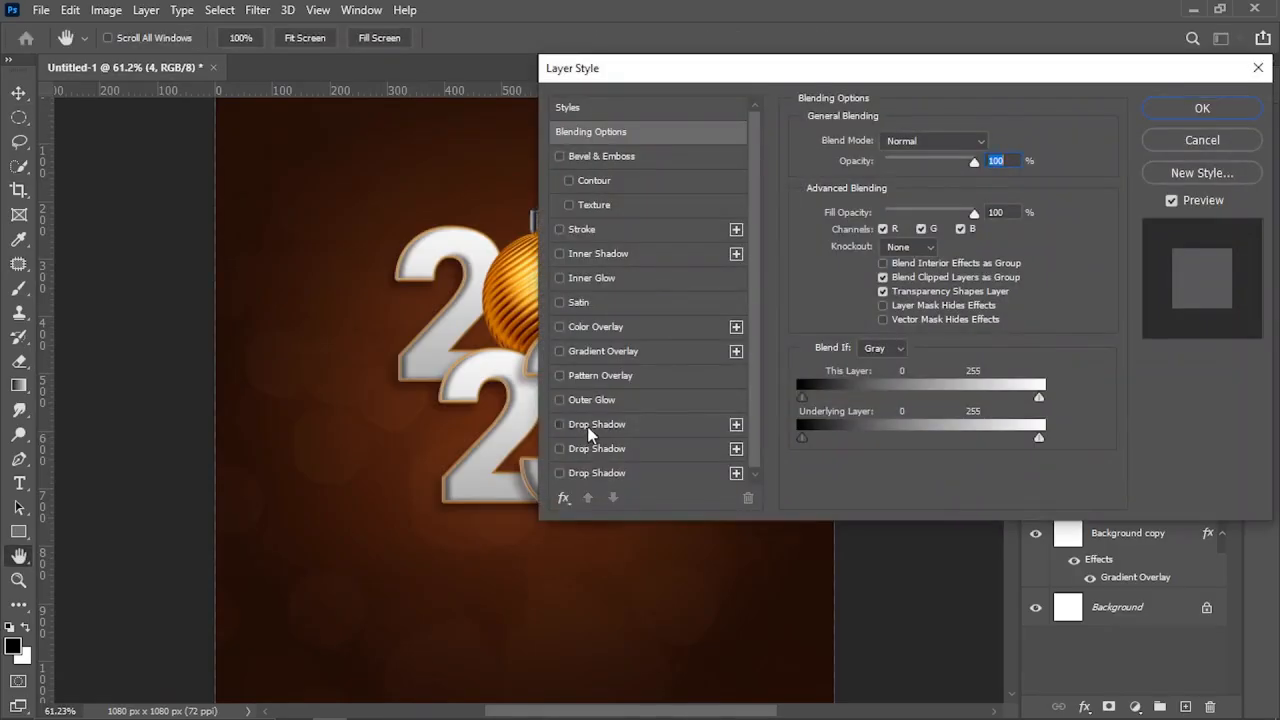
{"action": "left_click", "coordinate": [590, 428]}
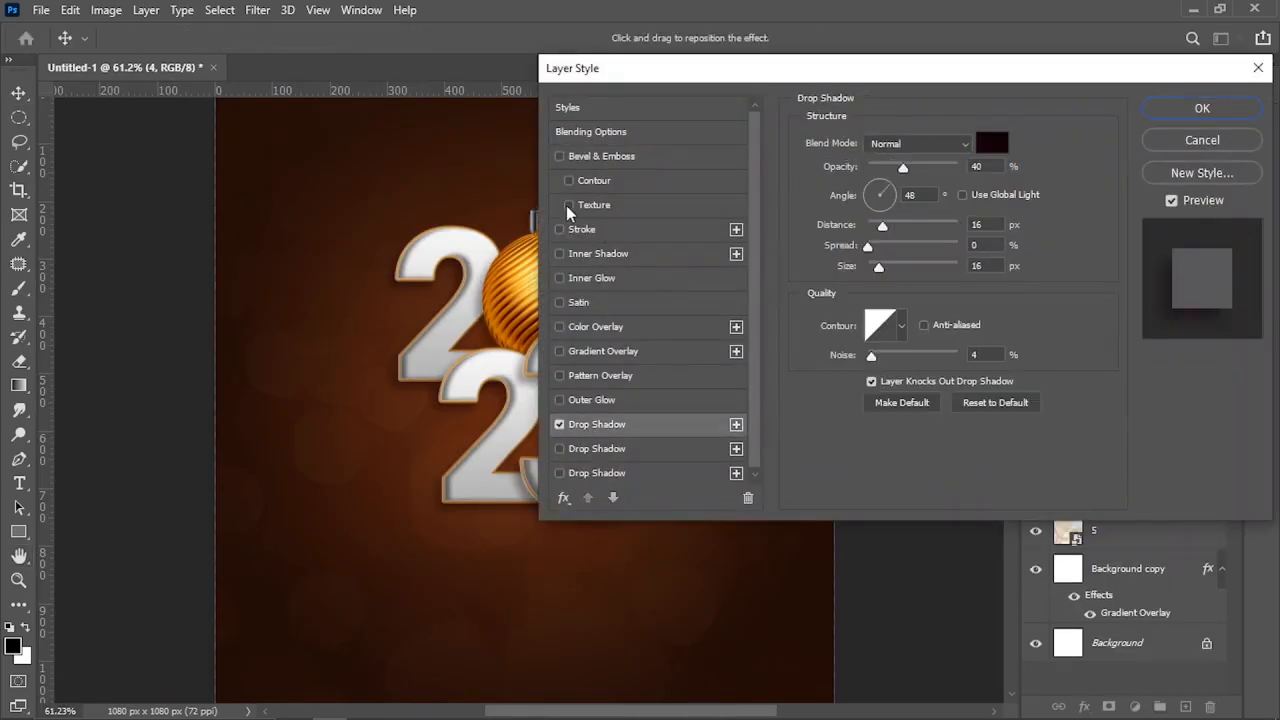
{"action": "left_click_drag", "start_coordinate": [890, 72], "coordinate": [946, 86]}
{"action": "left_click", "coordinate": [1256, 115]}
{"action": "scroll", "coordinate": [304, 390], "scroll_direction": "down", "scroll_amount": 1}
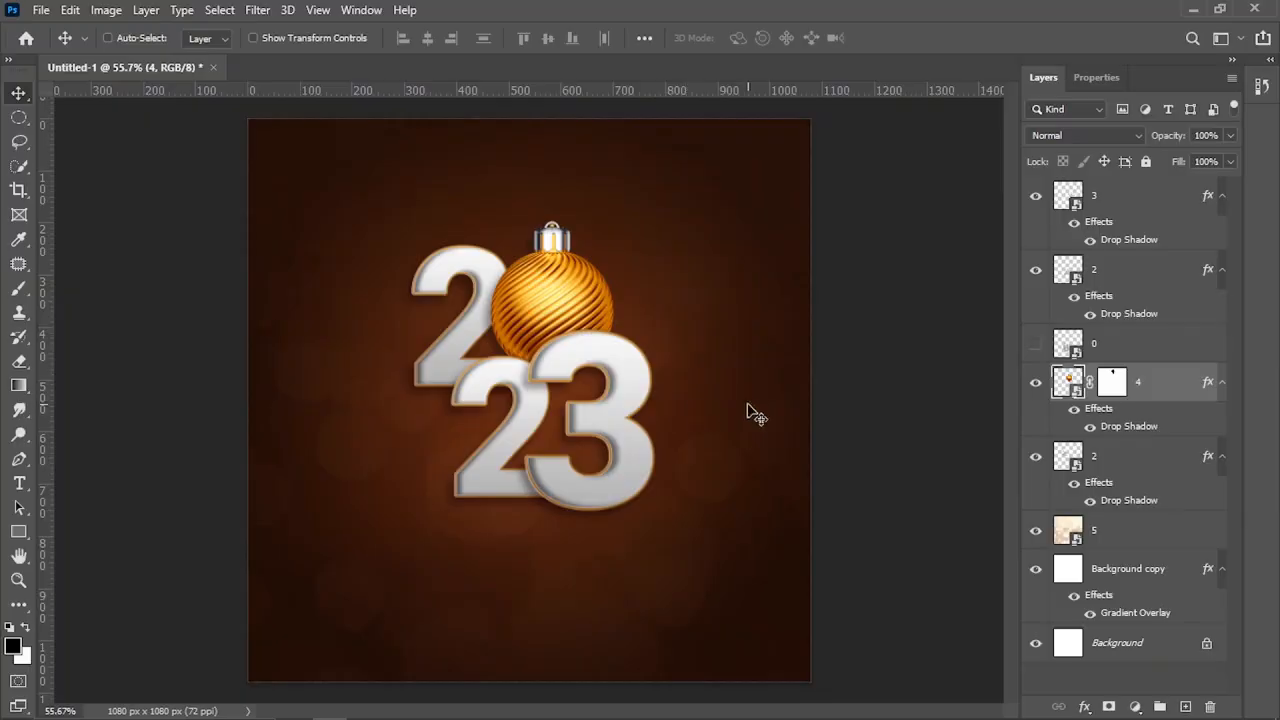
Apply a Hue/Saturation adjustment to ornament layer "4" with Lightness +5.
{"action": "scroll", "coordinate": [715, 403], "scroll_direction": "up", "scroll_amount": 1}
{"action": "left_click_drag", "start_coordinate": [707, 400], "coordinate": [677, 400]}
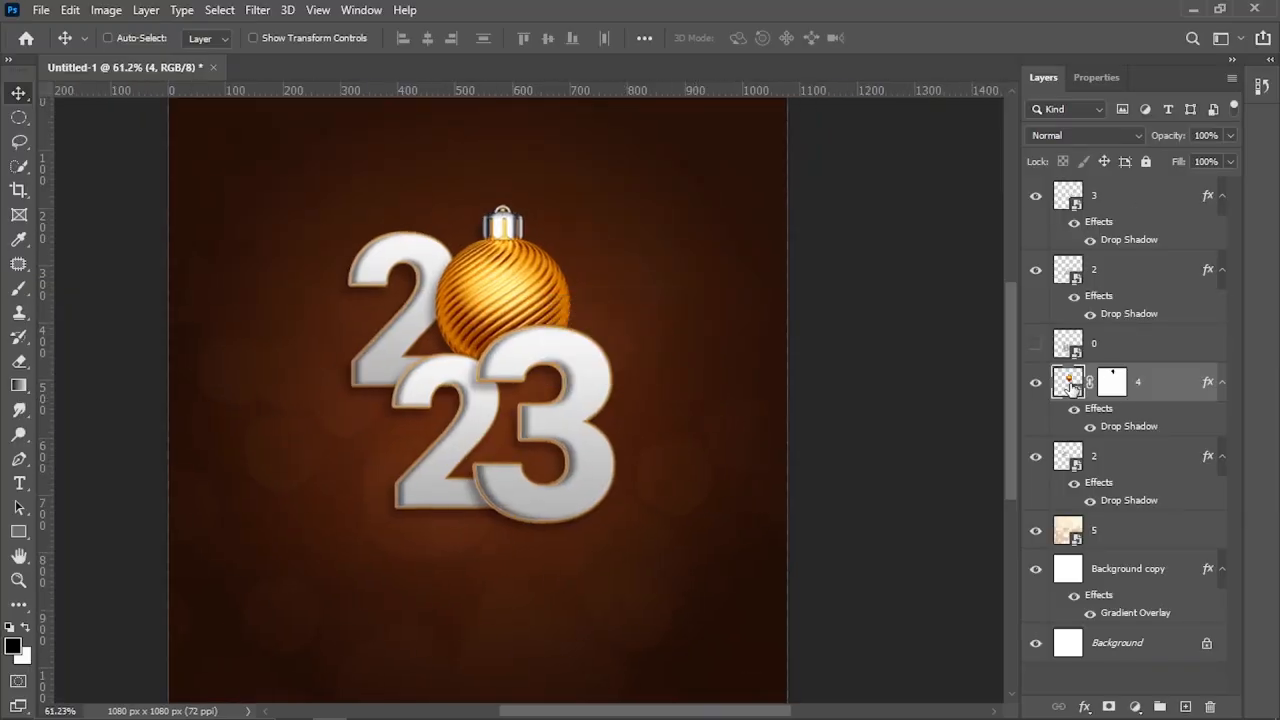
{"action": "left_click", "coordinate": [106, 10]}
{"action": "mouse_move", "coordinate": [140, 57]}
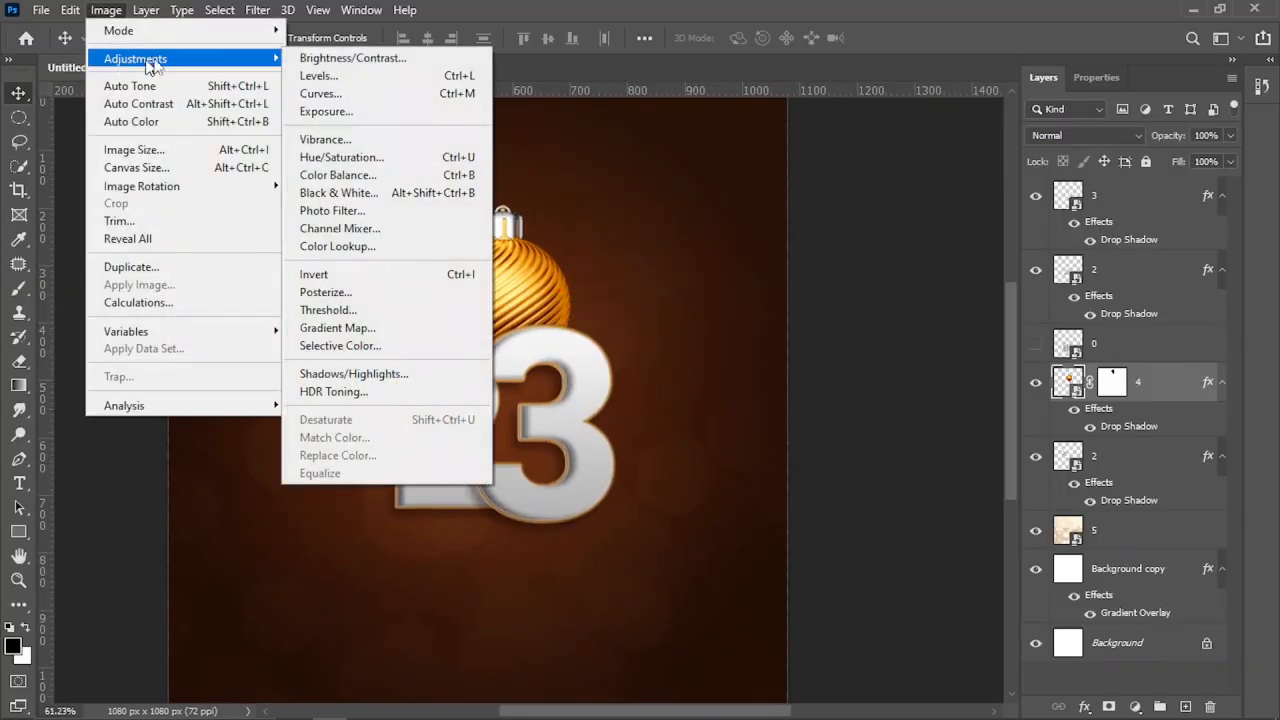
{"action": "left_click", "coordinate": [370, 154]}
{"action": "left_click_drag", "start_coordinate": [635, 112], "coordinate": [855, 102]}
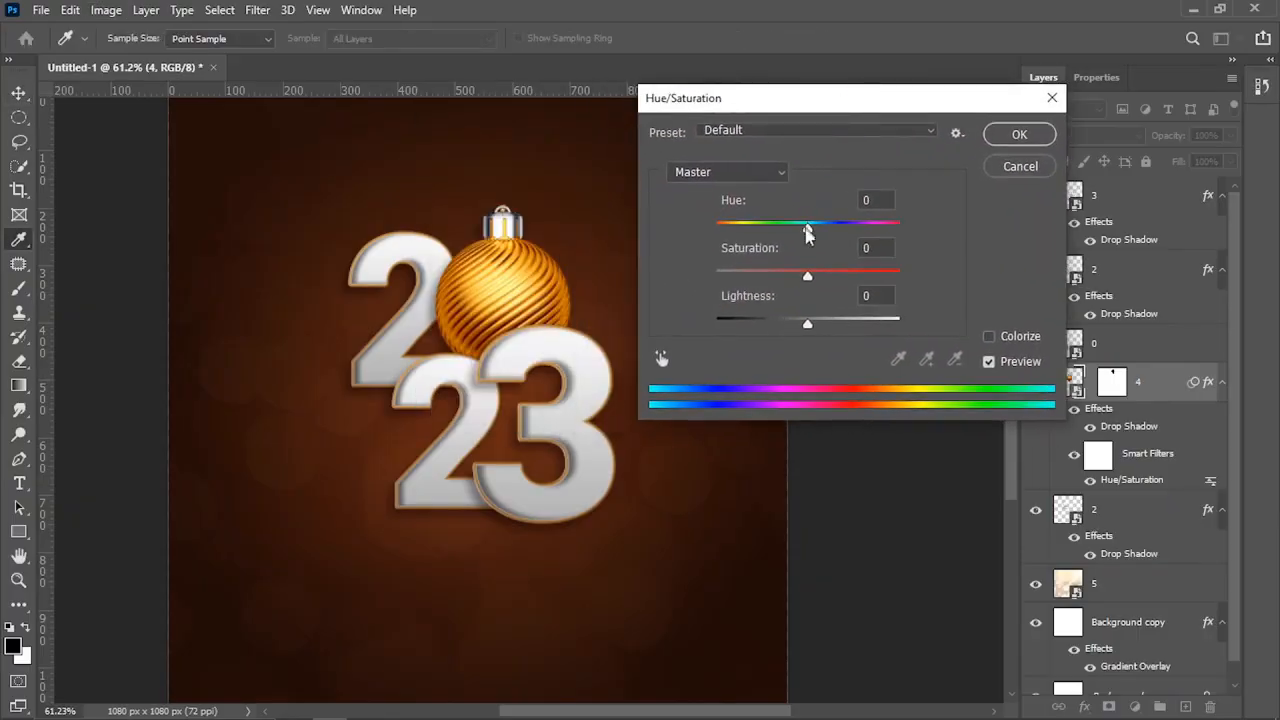
{"action": "left_click_drag", "start_coordinate": [807, 227], "coordinate": [807, 227]}
{"action": "left_click_drag", "start_coordinate": [808, 323], "coordinate": [813, 324]}
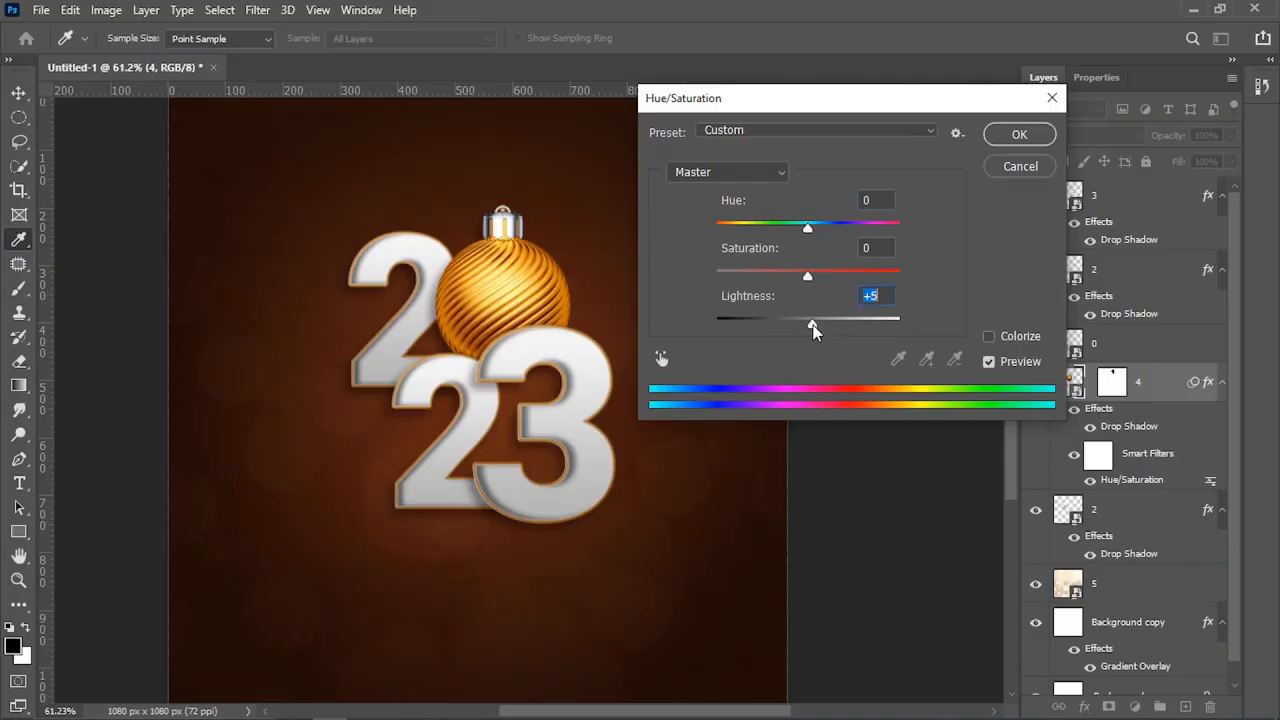
{"action": "left_click", "coordinate": [1015, 134]}
{"action": "key", "text": "ctrl+0"}
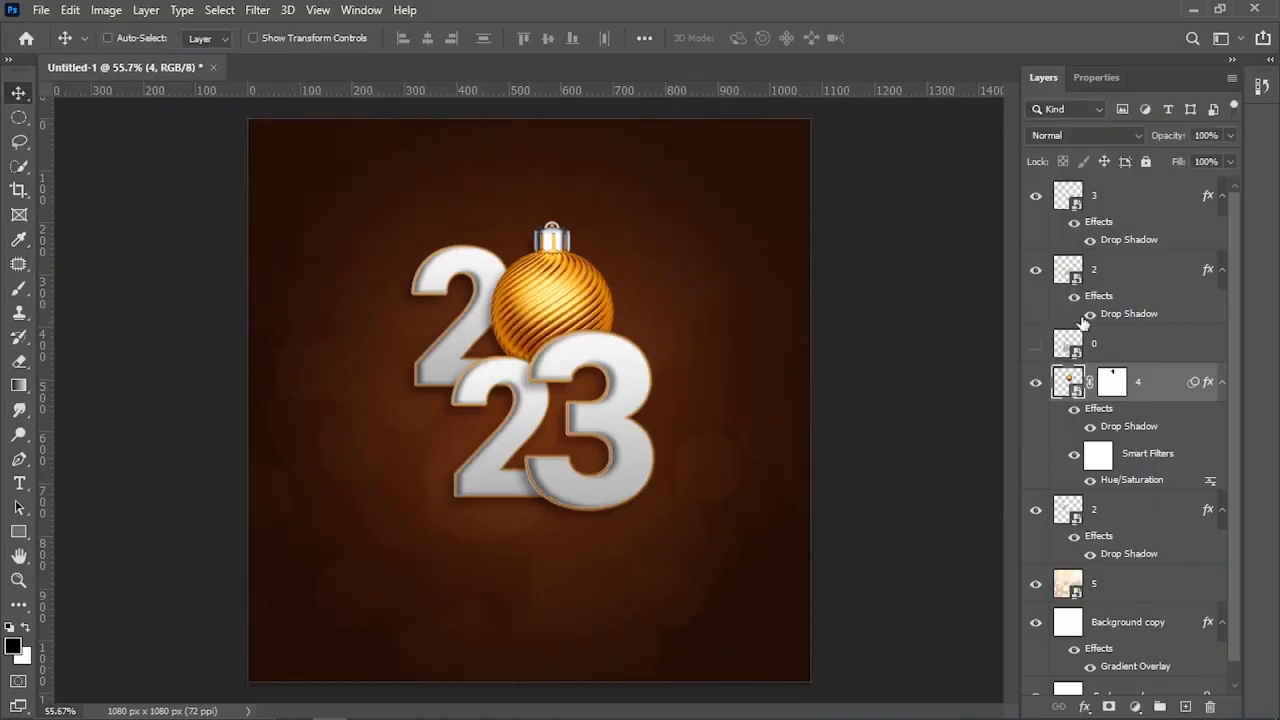
Group all layers from the lower "2" up to the "3", and center the group horizontally on the canvas.
{"action": "left_click", "coordinate": [1113, 519]}
{"action": "left_click", "coordinate": [1114, 200], "text": "shift"}
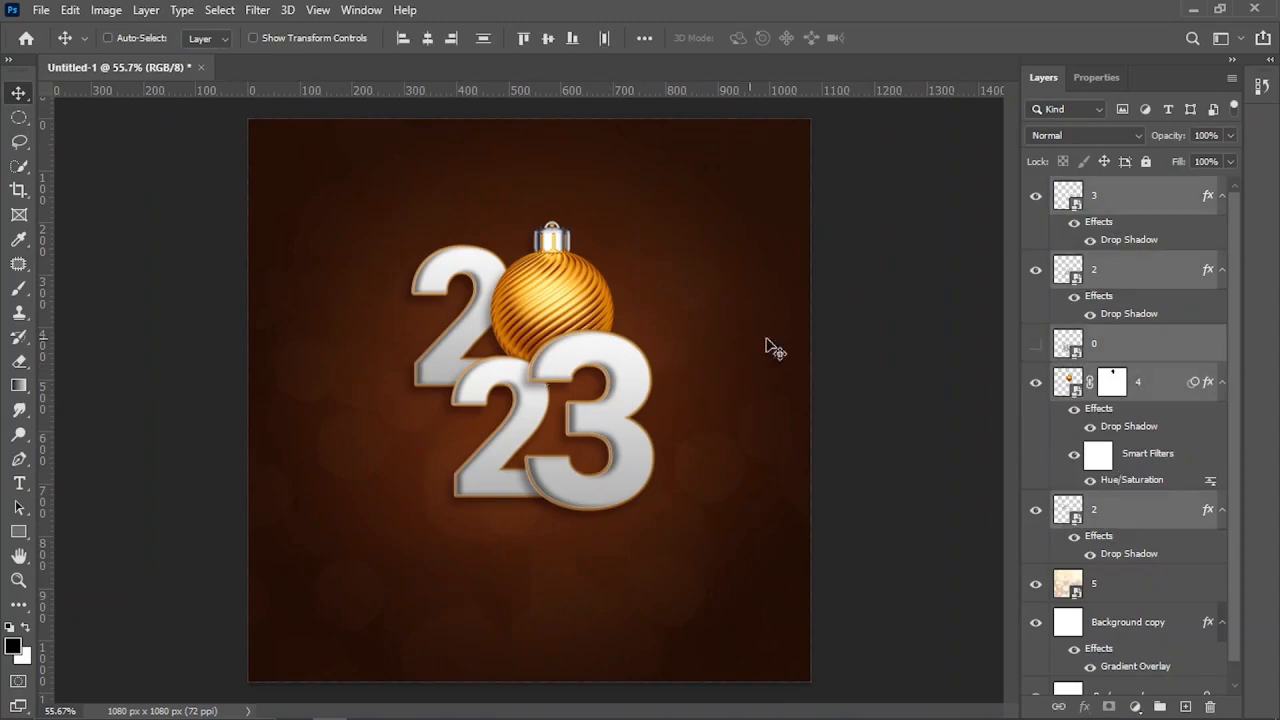
{"action": "key", "text": "ctrl+g"}
{"action": "key", "text": "ctrl+a"}
{"action": "left_click", "coordinate": [427, 38]}
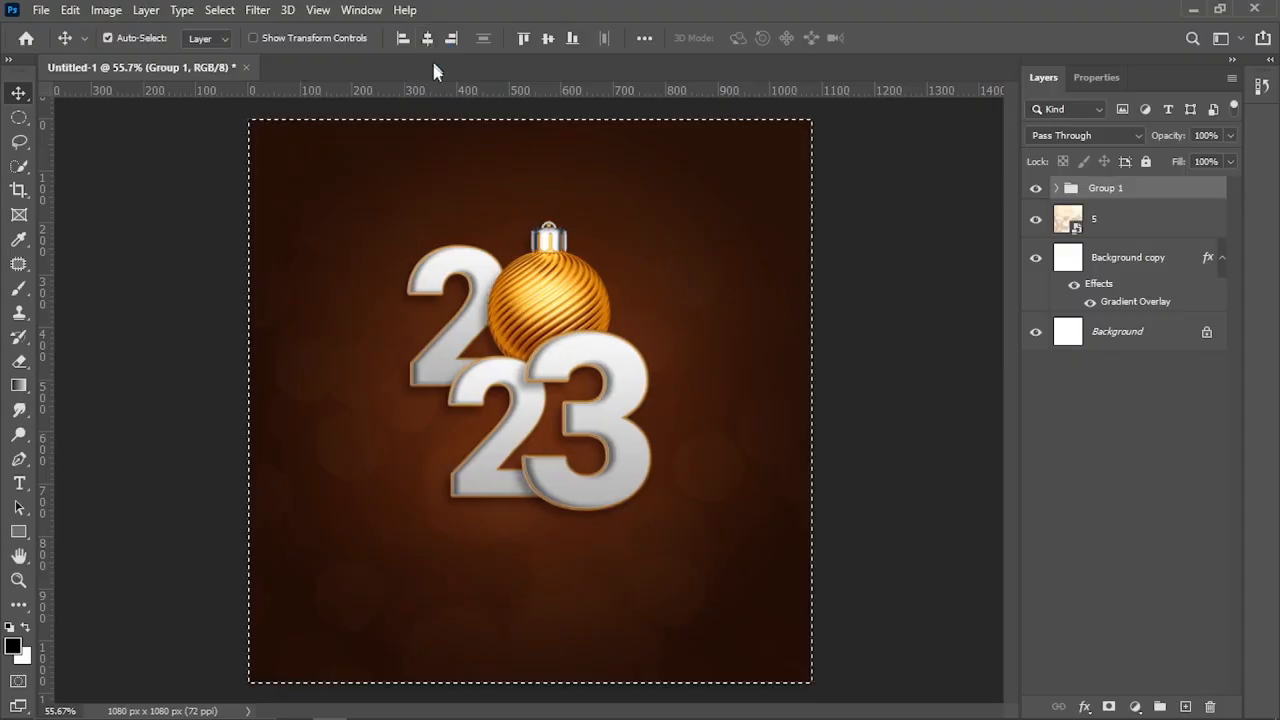
{"action": "key", "text": "ctrl+d"}
Enlarge the digits-and-ornament group slightly and move it up a little on the canvas.
{"action": "scroll", "coordinate": [598, 380], "scroll_direction": "up", "scroll_amount": 1}
{"action": "key", "text": "ctrl+t"}
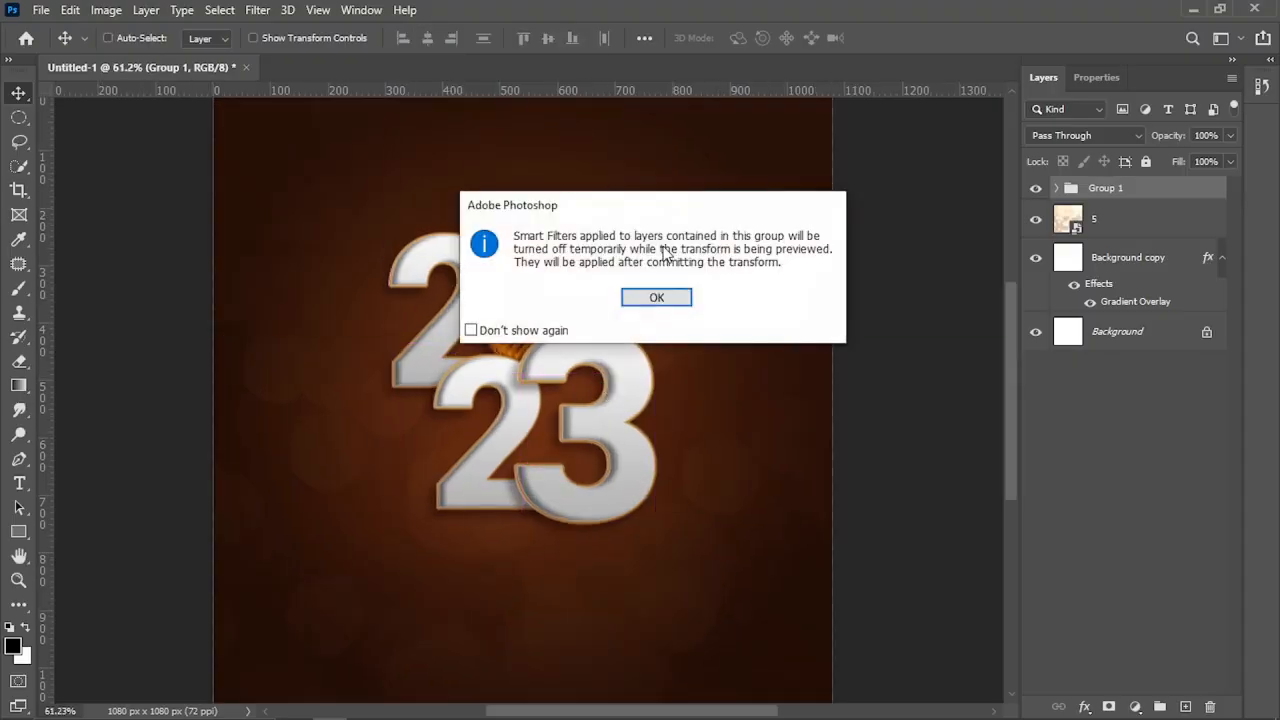
{"action": "left_click", "coordinate": [655, 296]}
{"action": "left_click_drag", "start_coordinate": [656, 116], "coordinate": [669, 103]}
{"action": "key", "text": "Return"}
{"action": "left_click_drag", "start_coordinate": [558, 430], "coordinate": [558, 407]}
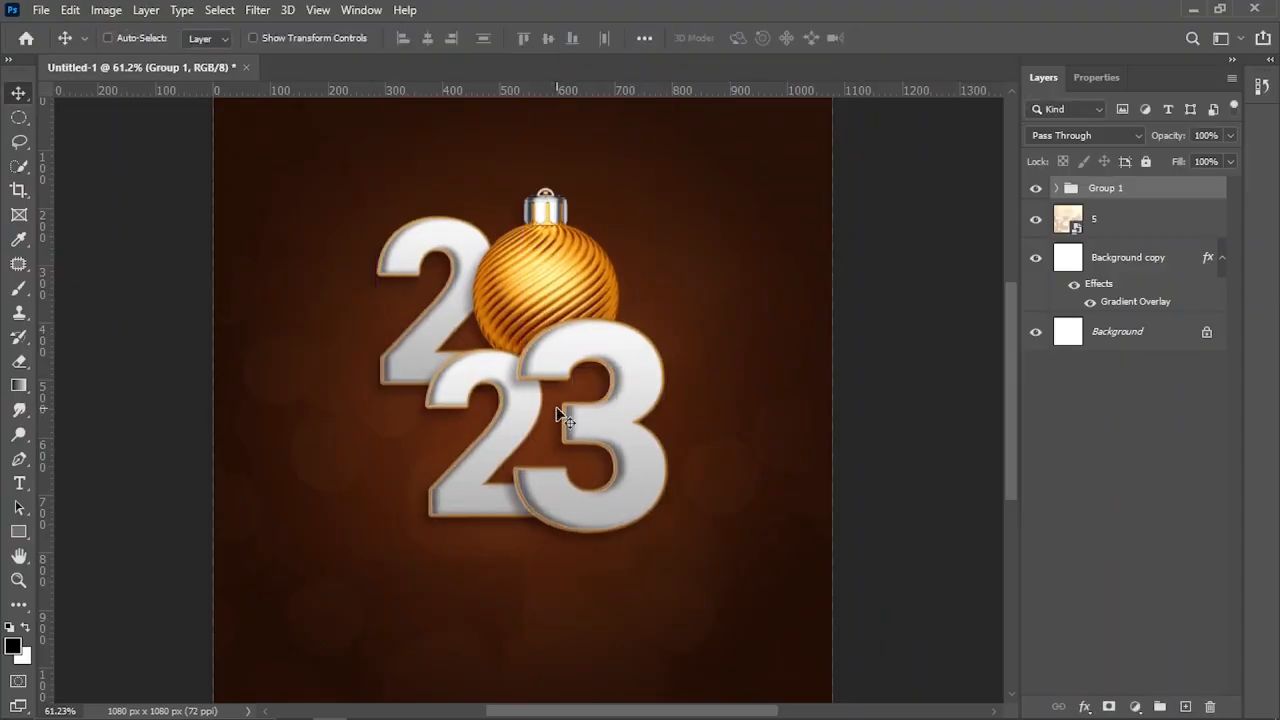
Add the text "HAPPY NEW YEAR" below the 2023 digits.
{"action": "left_click", "coordinate": [19, 483]}
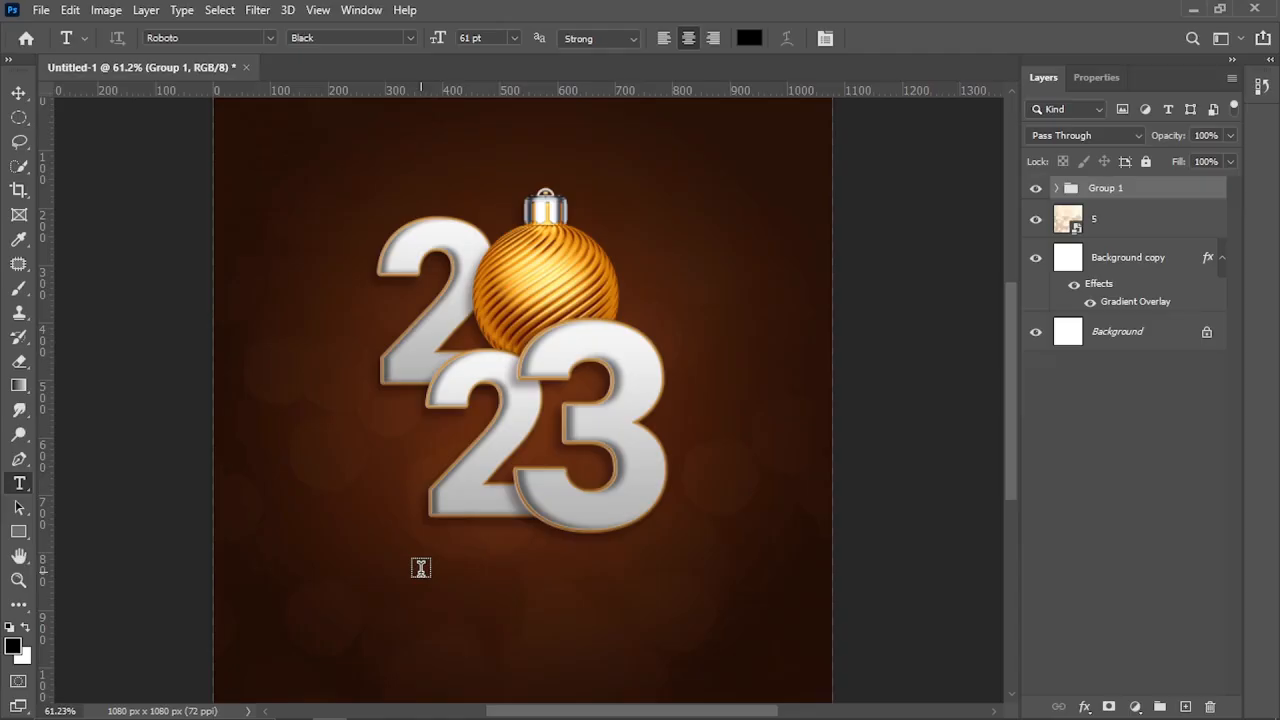
{"action": "left_click", "coordinate": [421, 574]}
{"action": "type", "text": "HA"}
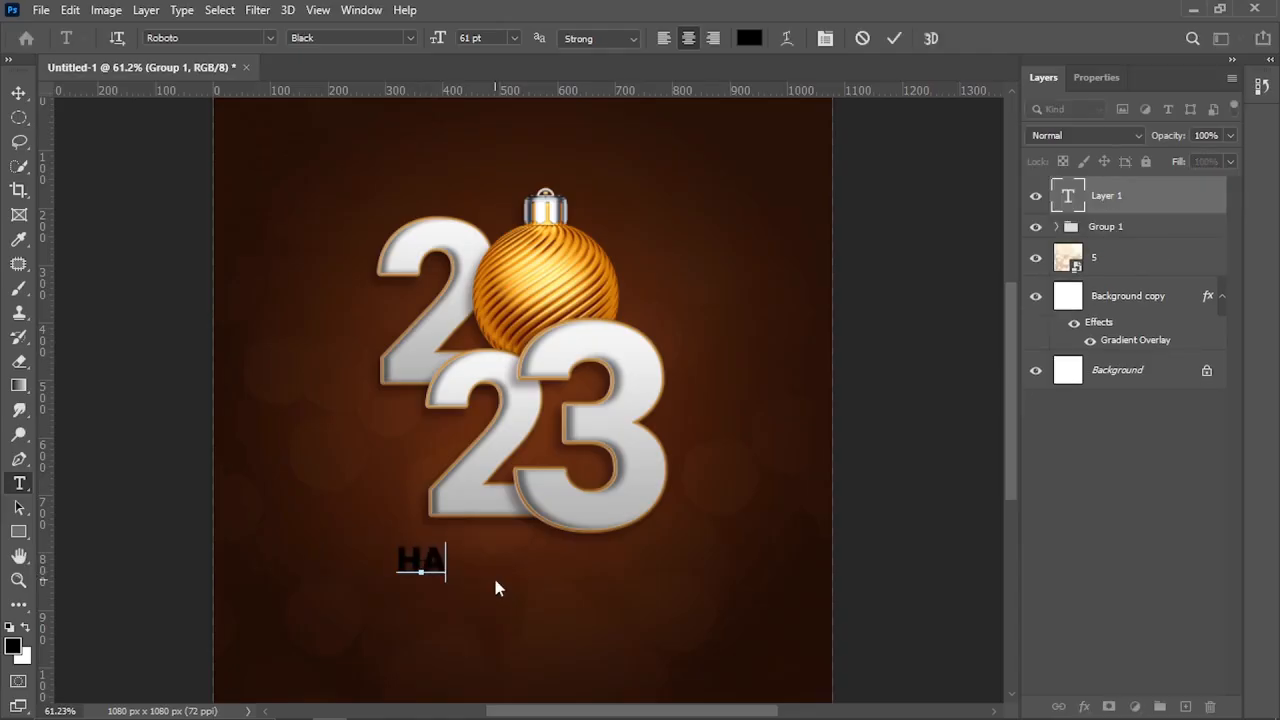
{"action": "type", "text": "PPY NEW YEAR"}
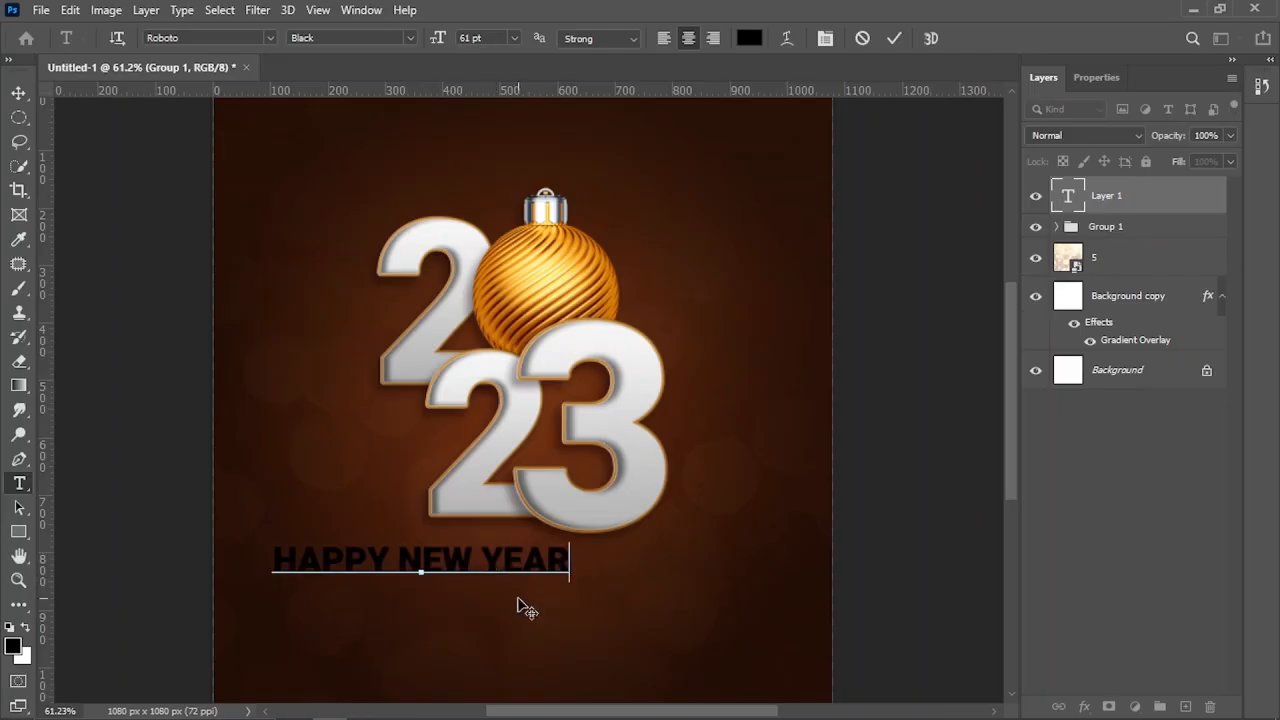
Change the font of the HAPPY NEW YEAR text to Bebas and commit the text.
{"action": "key", "text": "ctrl+a"}
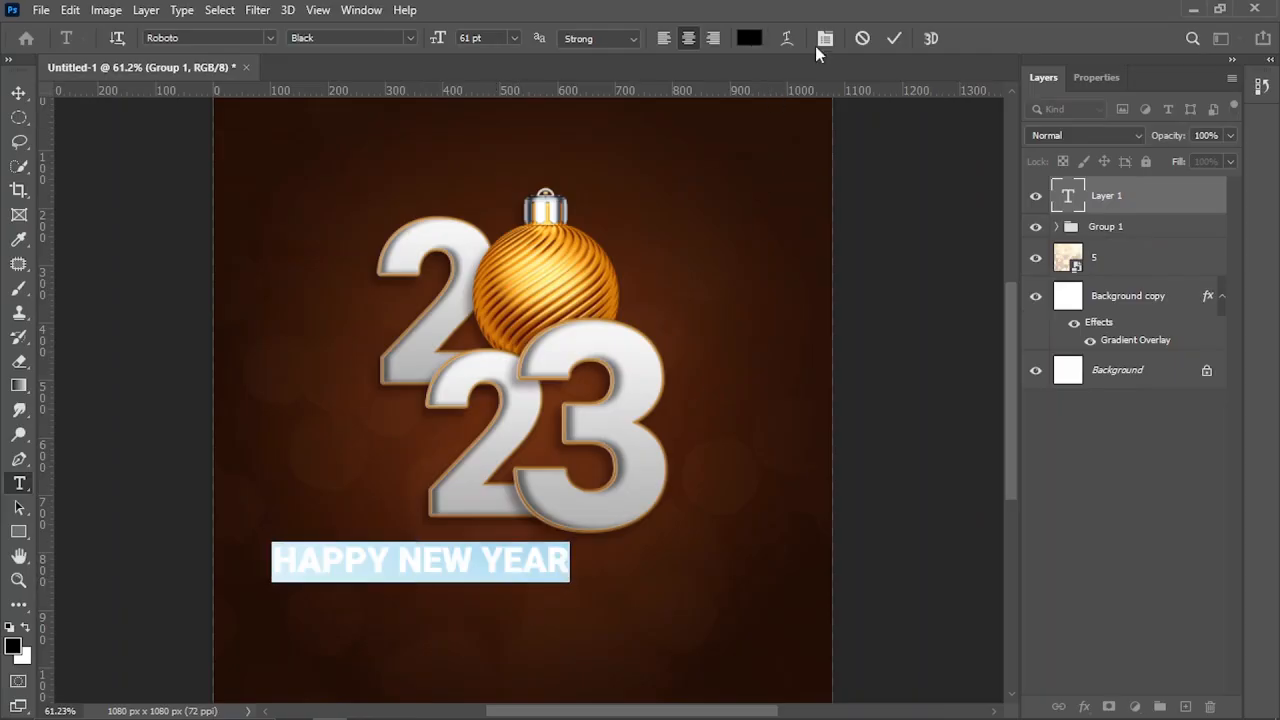
{"action": "left_click", "coordinate": [824, 39]}
{"action": "left_click", "coordinate": [918, 205]}
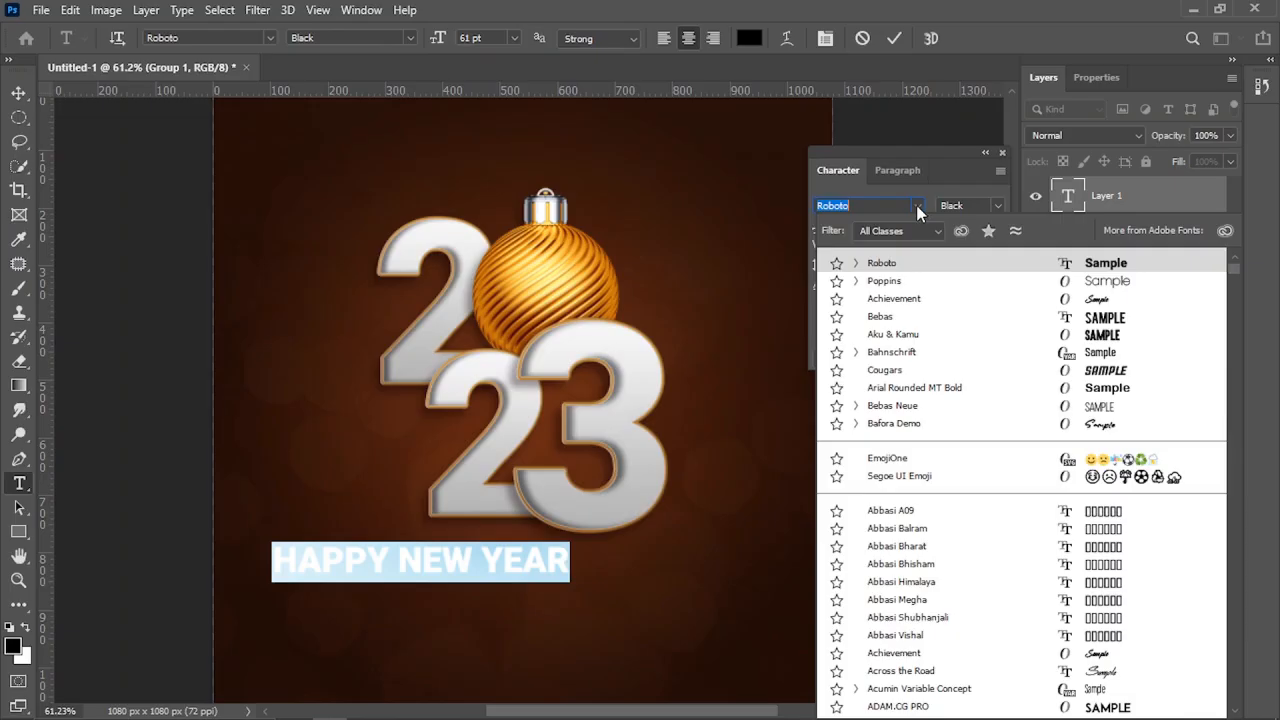
{"action": "left_click", "coordinate": [1108, 320]}
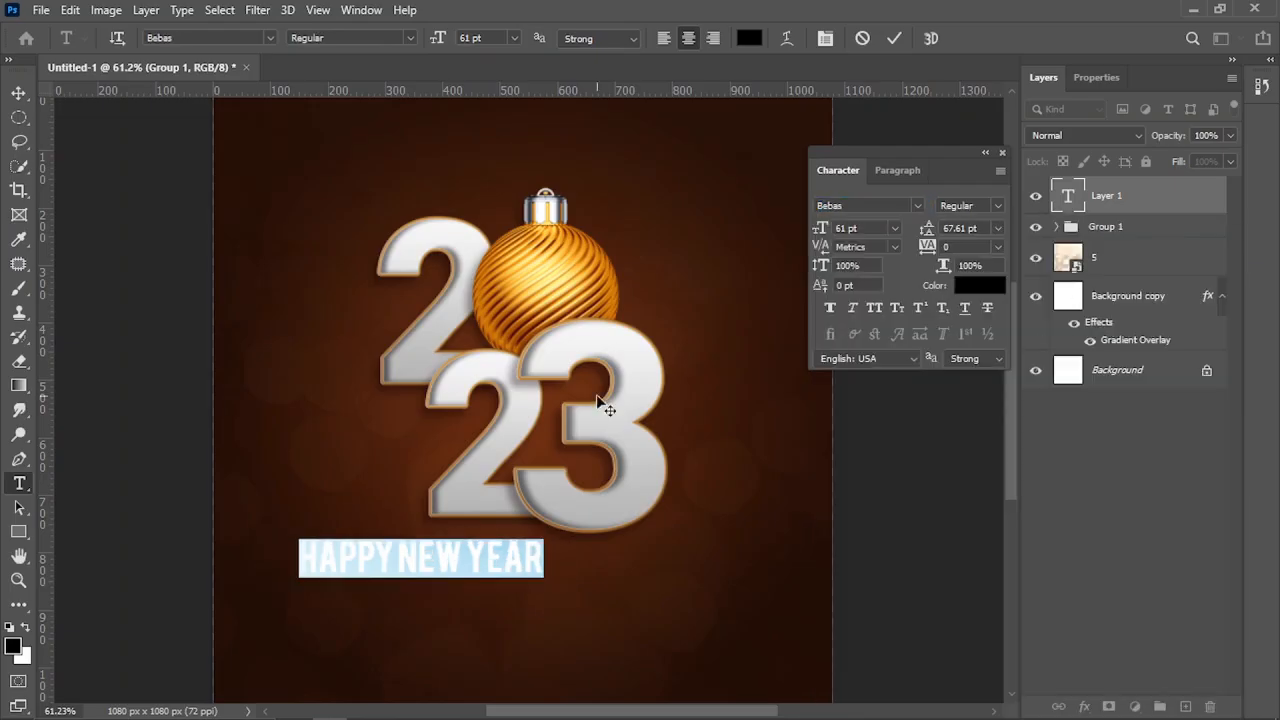
{"action": "left_click", "coordinate": [18, 95]}
{"action": "left_click", "coordinate": [985, 154]}
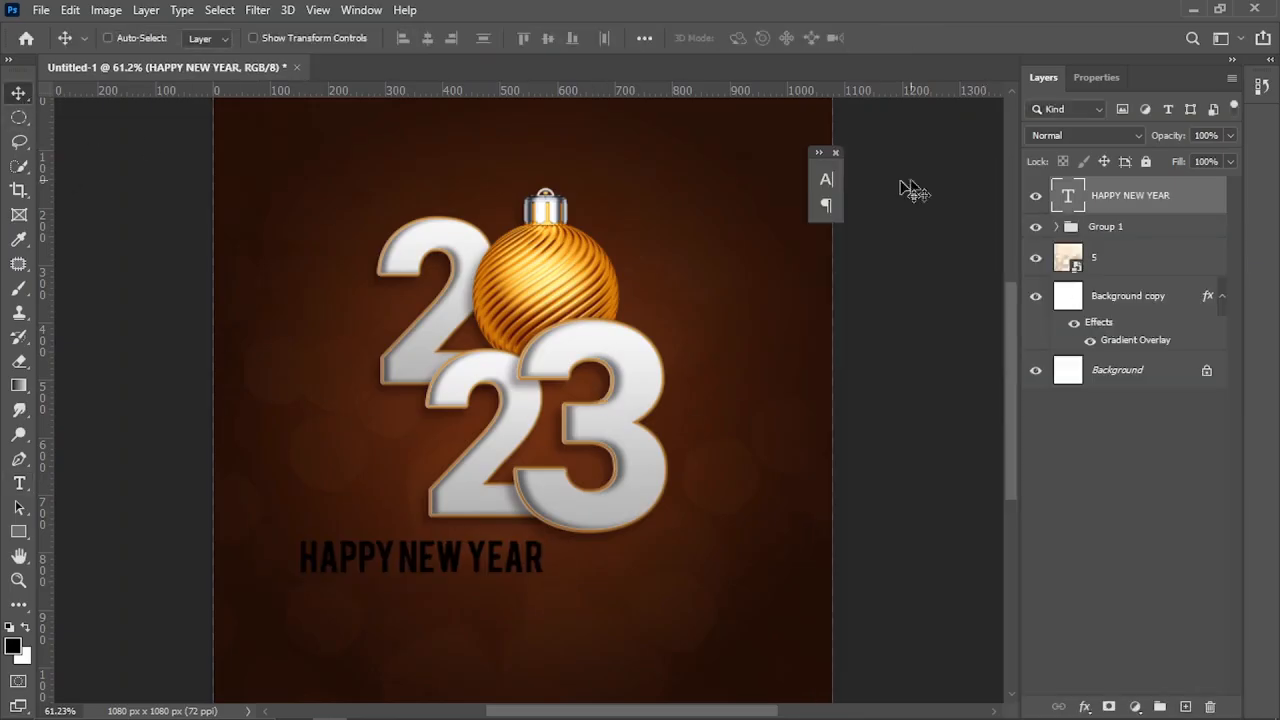
{"action": "left_click", "coordinate": [835, 154]}
Center the HAPPY NEW YEAR text horizontally with a small gap below the digits, and move it up together with the digits group.
{"action": "left_click", "coordinate": [427, 38]}
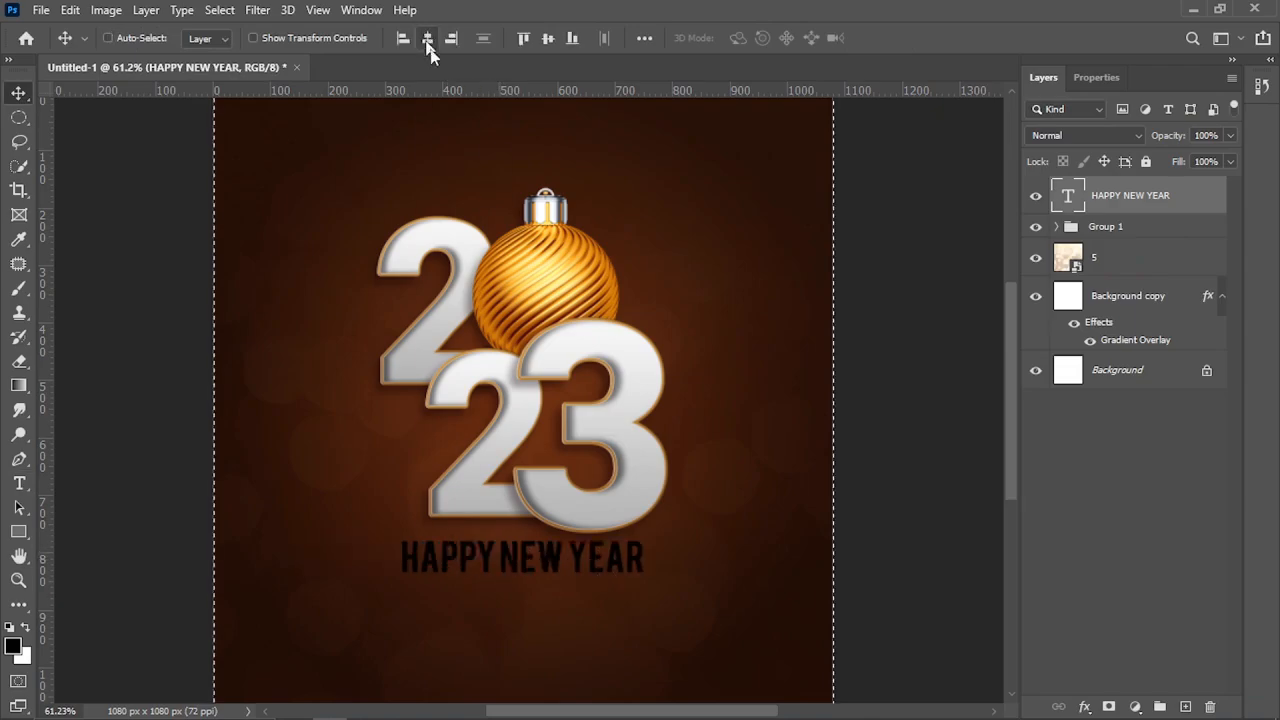
{"action": "left_click_drag", "start_coordinate": [527, 558], "coordinate": [528, 576]}
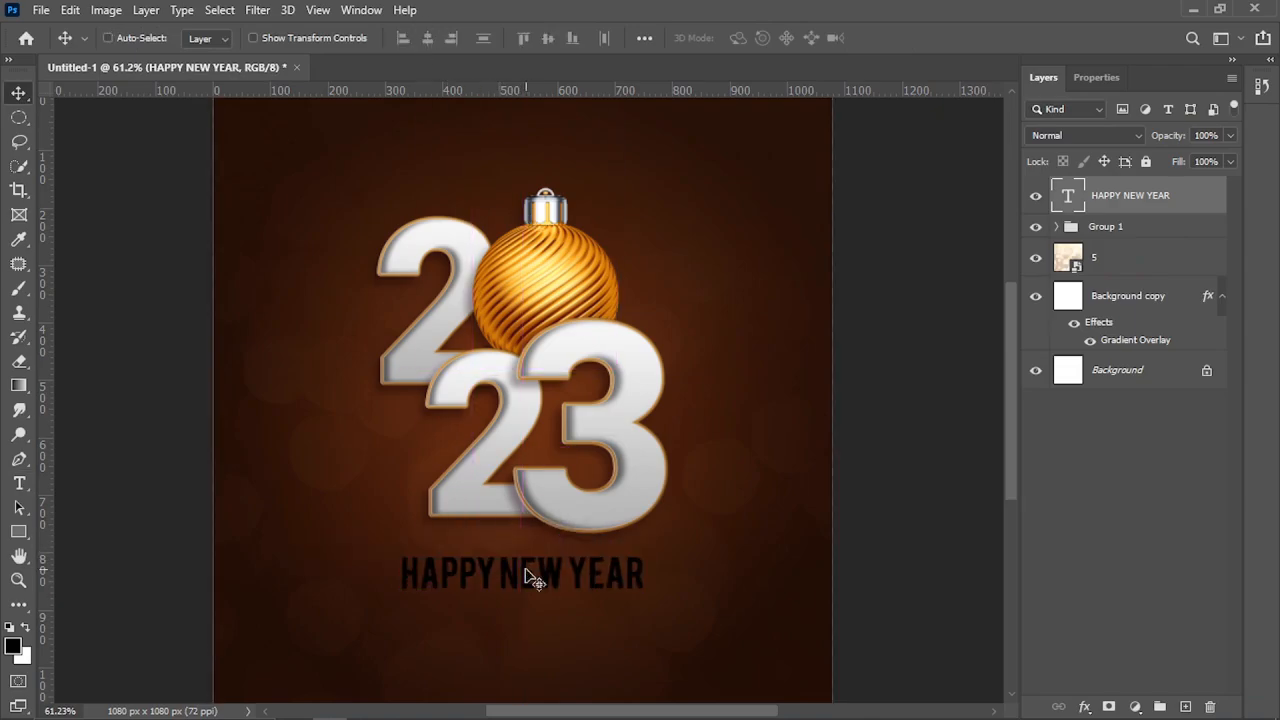
{"action": "left_click", "coordinate": [548, 366], "text": "ctrl+shift"}
{"action": "left_click_drag", "start_coordinate": [543, 371], "coordinate": [555, 345]}
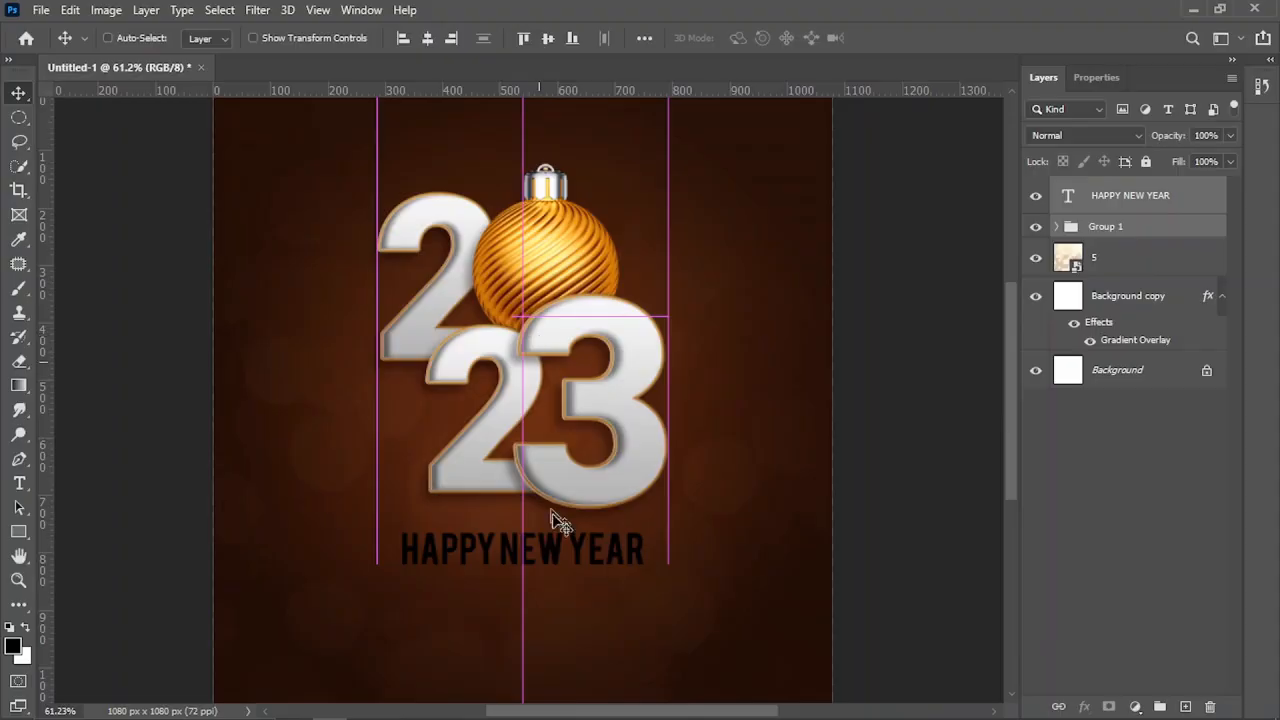
Add a gradient overlay to the HAPPY NEW YEAR text with Linear style, 90° angle and 150% scale.
{"action": "right_click", "coordinate": [586, 562]}
{"action": "left_click", "coordinate": [588, 556]}
{"action": "left_click_drag", "start_coordinate": [564, 558], "coordinate": [562, 551]}
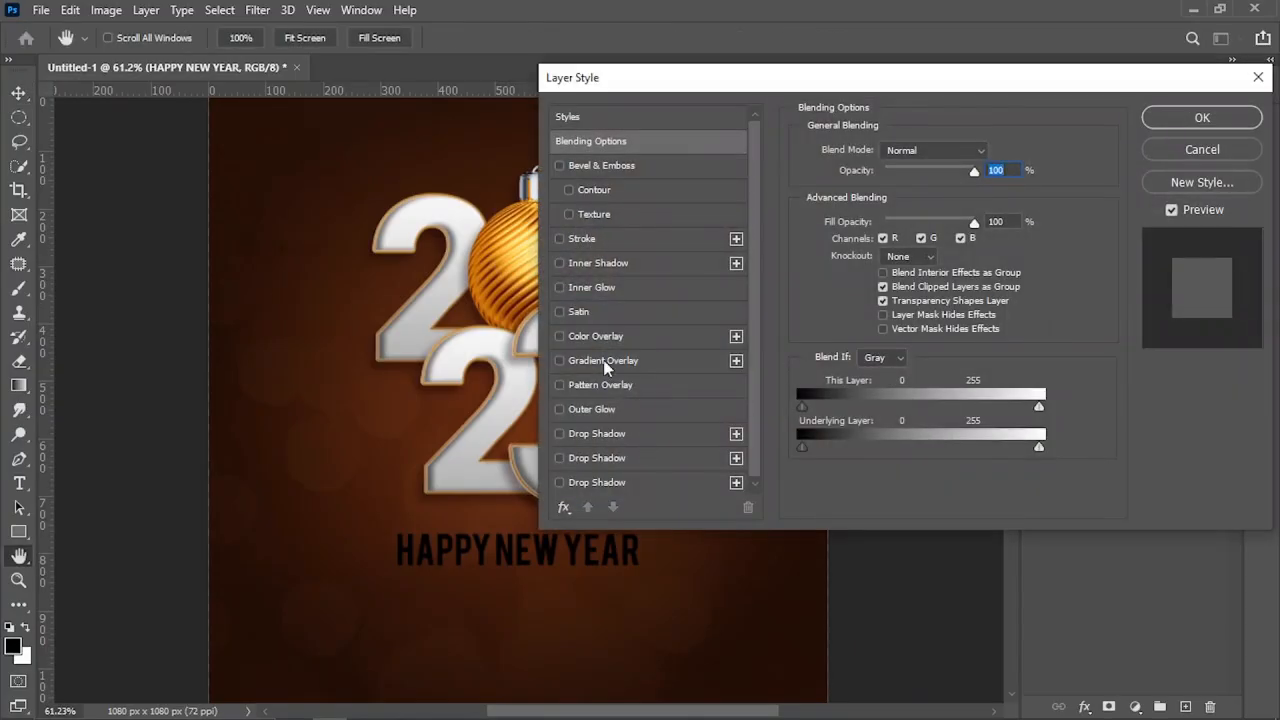
{"action": "left_click", "coordinate": [612, 364]}
{"action": "left_click_drag", "start_coordinate": [843, 80], "coordinate": [947, 80]}
{"action": "left_click", "coordinate": [1001, 220]}
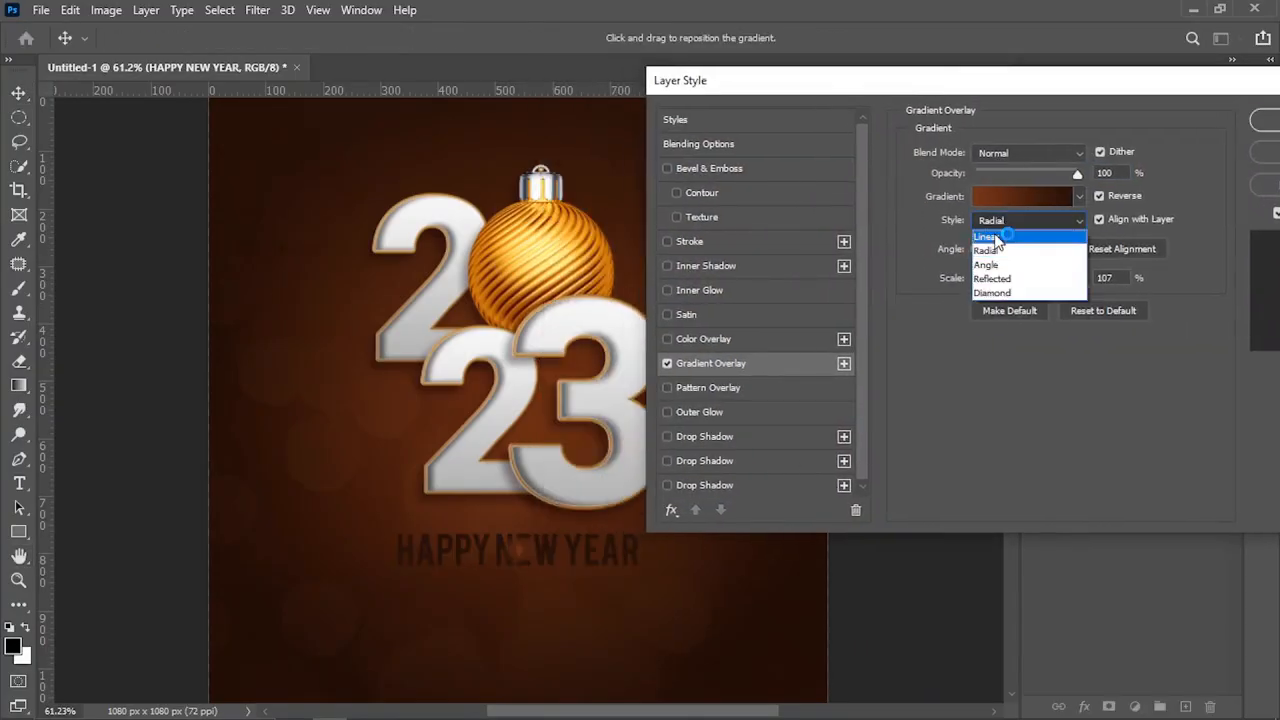
{"action": "left_click", "coordinate": [995, 236]}
{"action": "left_click", "coordinate": [1017, 248]}
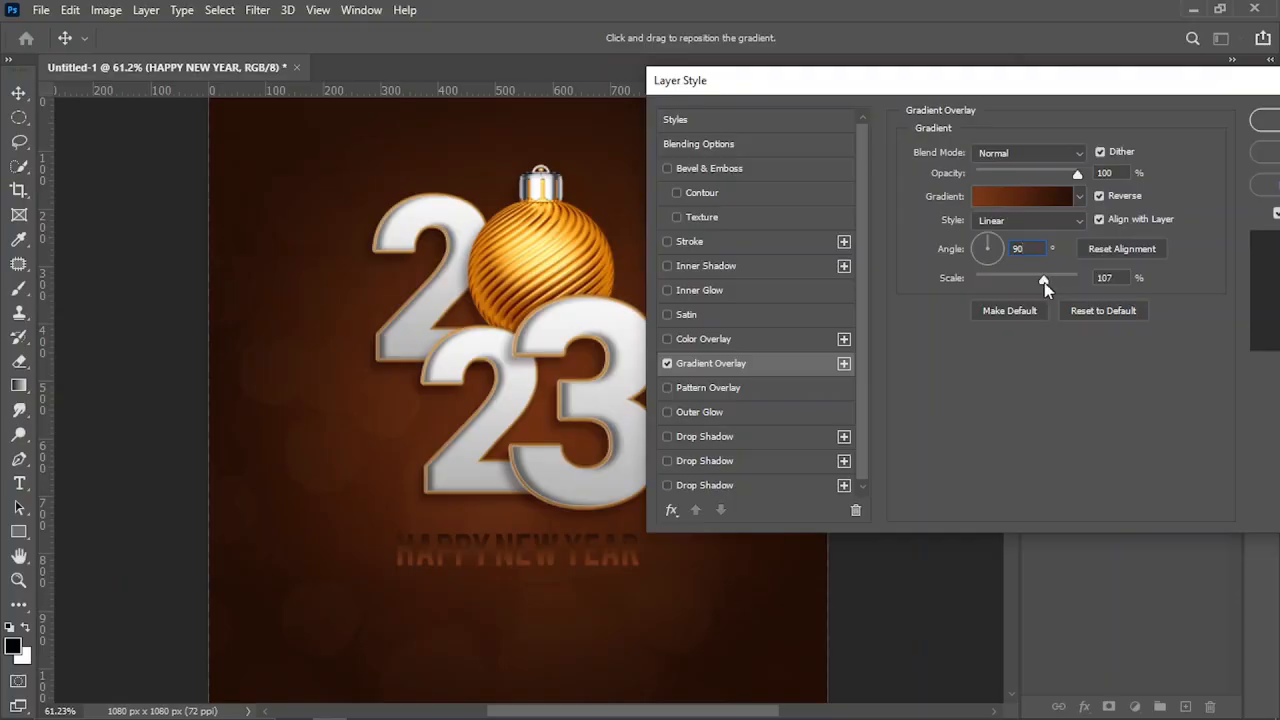
{"action": "left_click_drag", "start_coordinate": [1044, 280], "coordinate": [1130, 260]}
Set the overlay gradient's two colour stops to a light yellow and the orange cc7b11 sampled from the gold ornament.
{"action": "left_click", "coordinate": [1022, 196]}
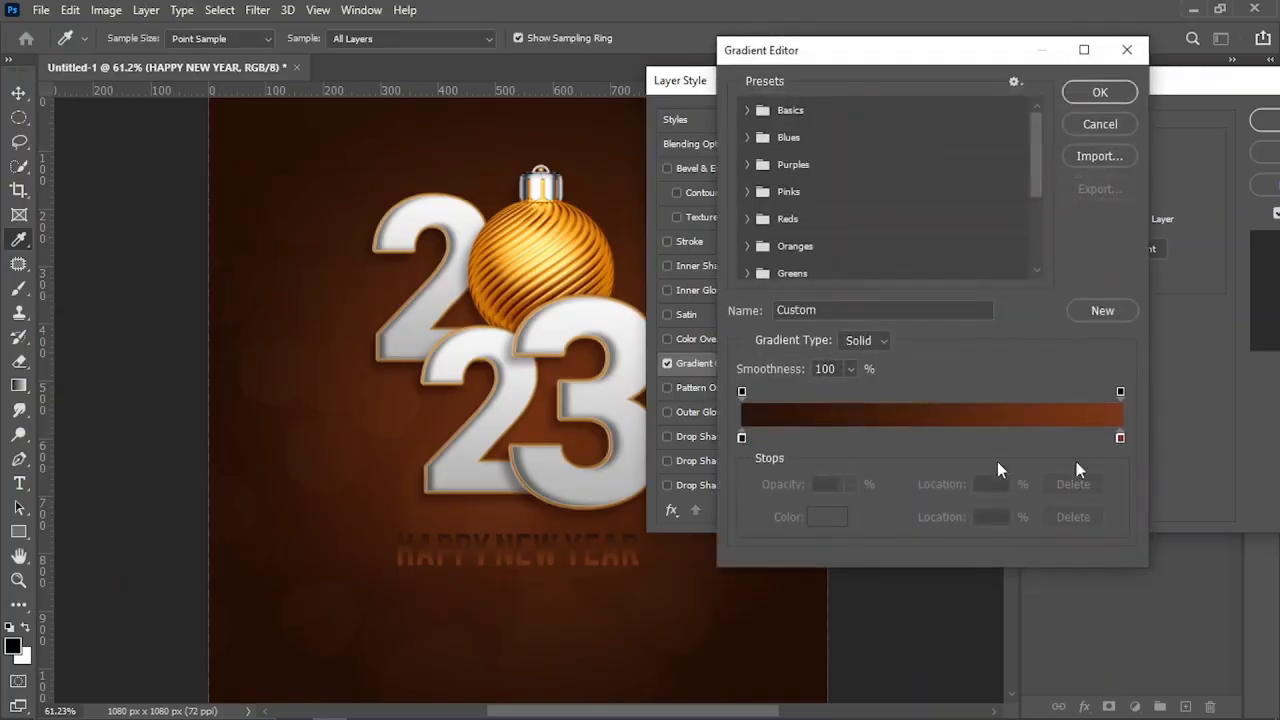
{"action": "left_click", "coordinate": [742, 436]}
{"action": "left_click", "coordinate": [549, 248]}
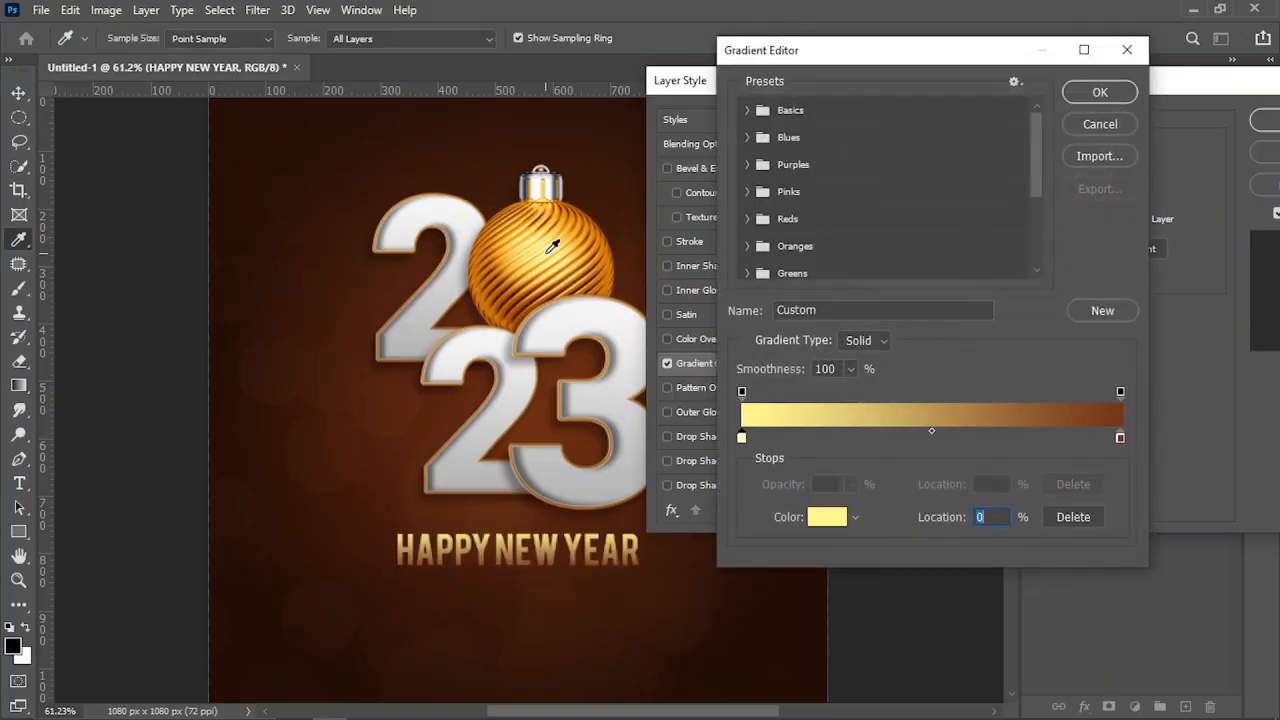
{"action": "left_click", "coordinate": [1120, 437]}
{"action": "left_click", "coordinate": [603, 262]}
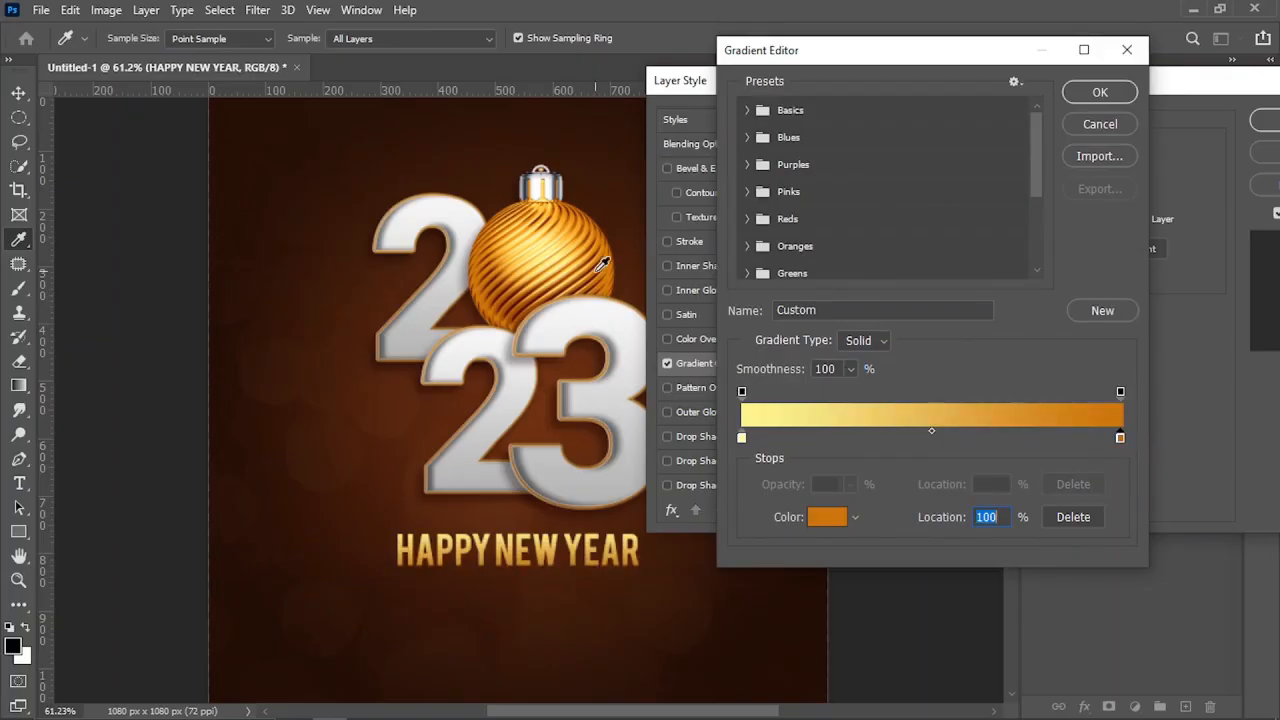
{"action": "left_click", "coordinate": [607, 261]}
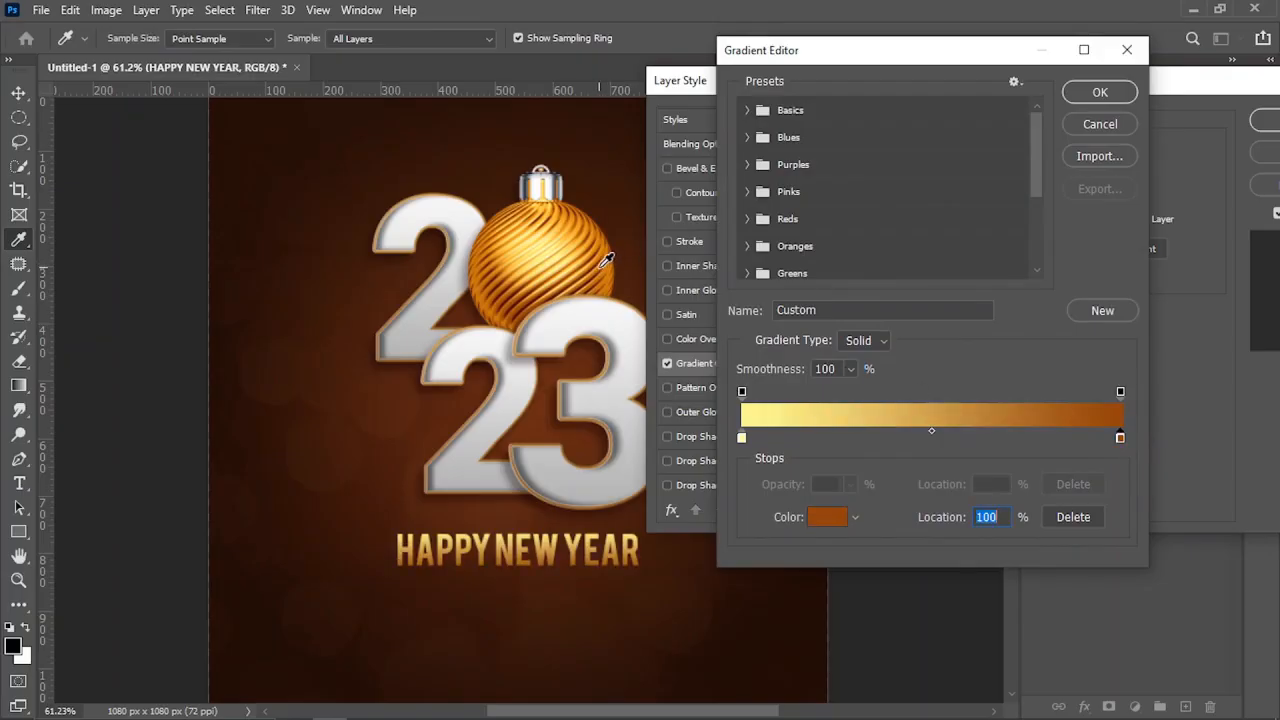
{"action": "left_click", "coordinate": [607, 261]}
{"action": "left_click", "coordinate": [824, 518]}
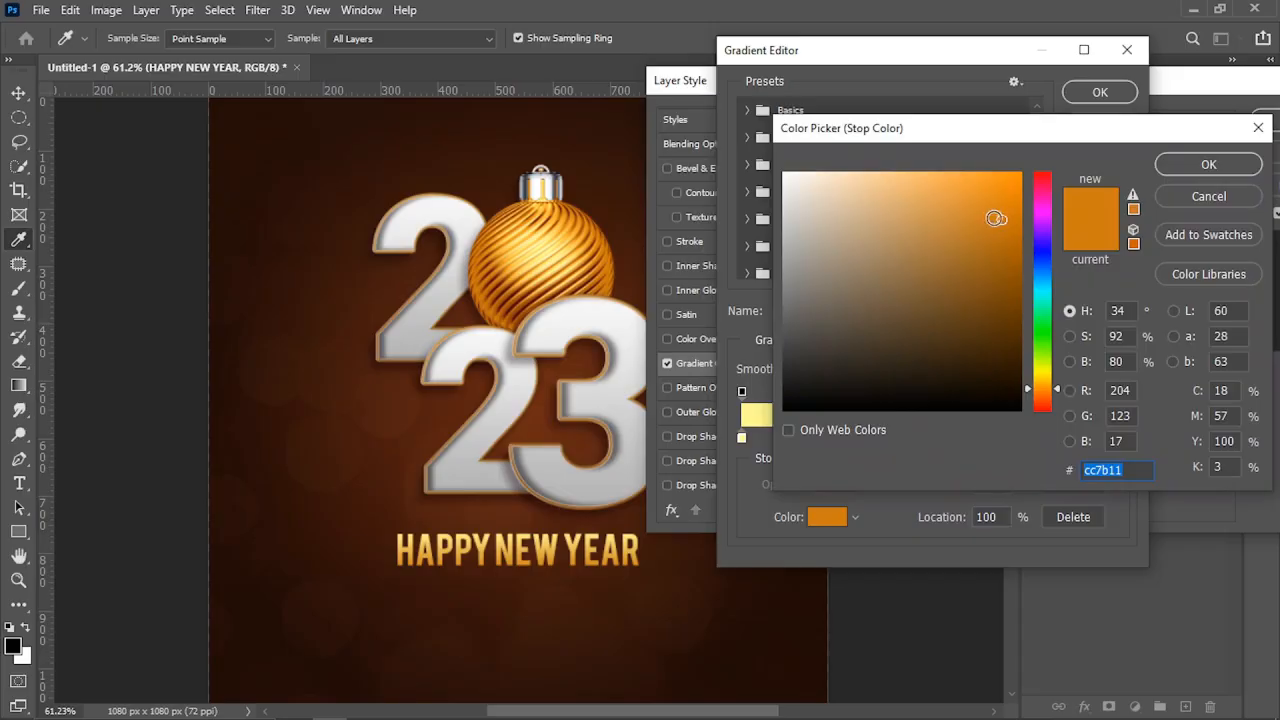
{"action": "left_click", "coordinate": [1230, 162]}
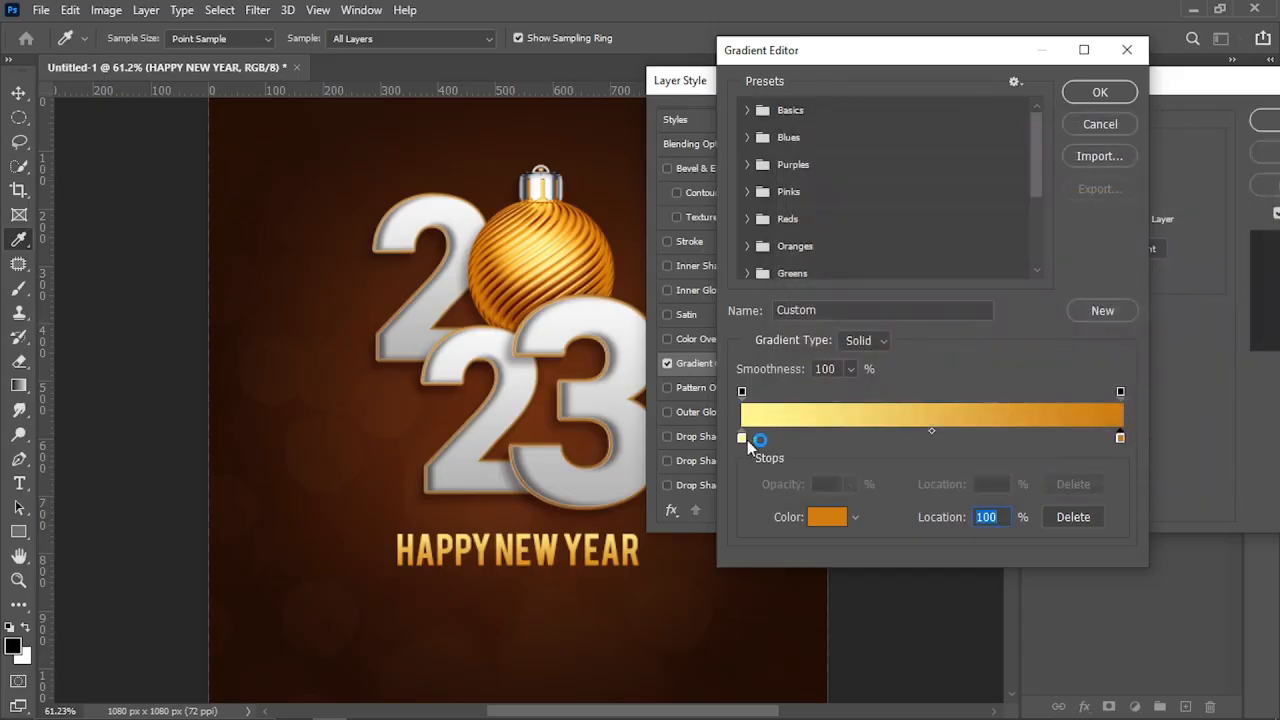
Change the gradient's light yellow stop to a warmer light orange, accept the gradient and set its angle to 124°.
{"action": "left_click", "coordinate": [741, 437]}
{"action": "left_click", "coordinate": [826, 517]}
{"action": "left_click", "coordinate": [1037, 382]}
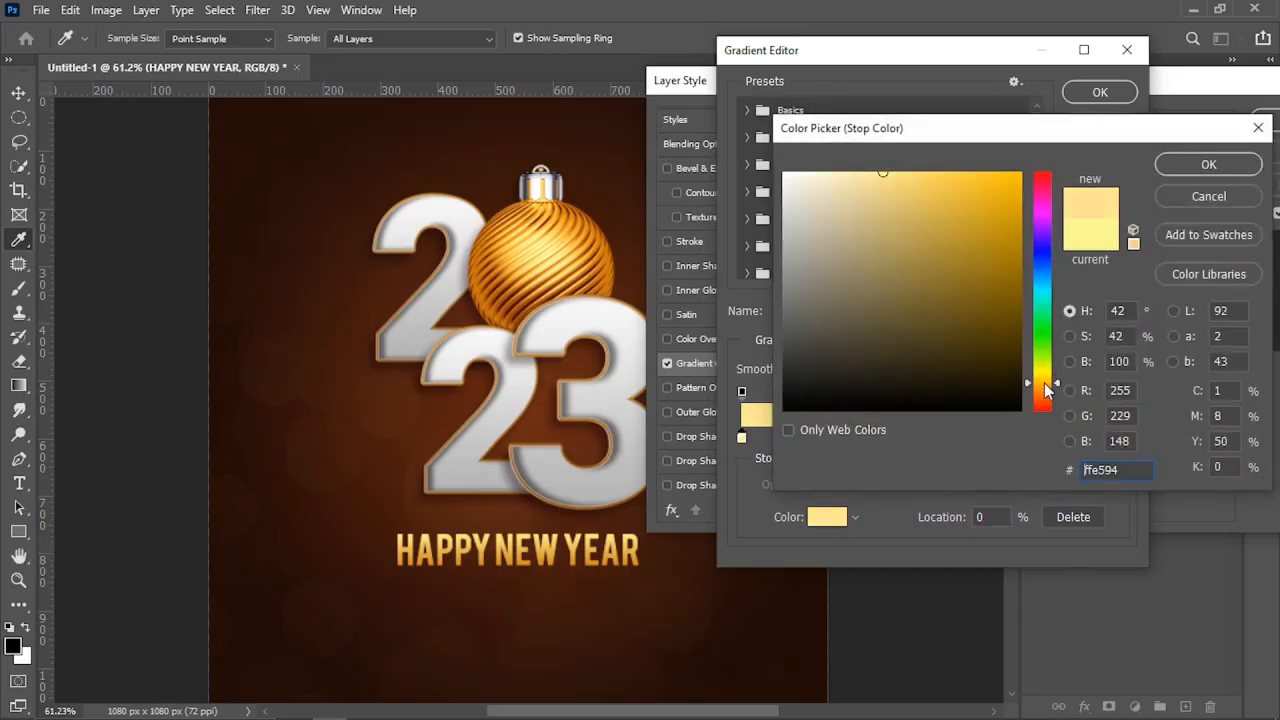
{"action": "left_click_drag", "start_coordinate": [911, 183], "coordinate": [931, 174]}
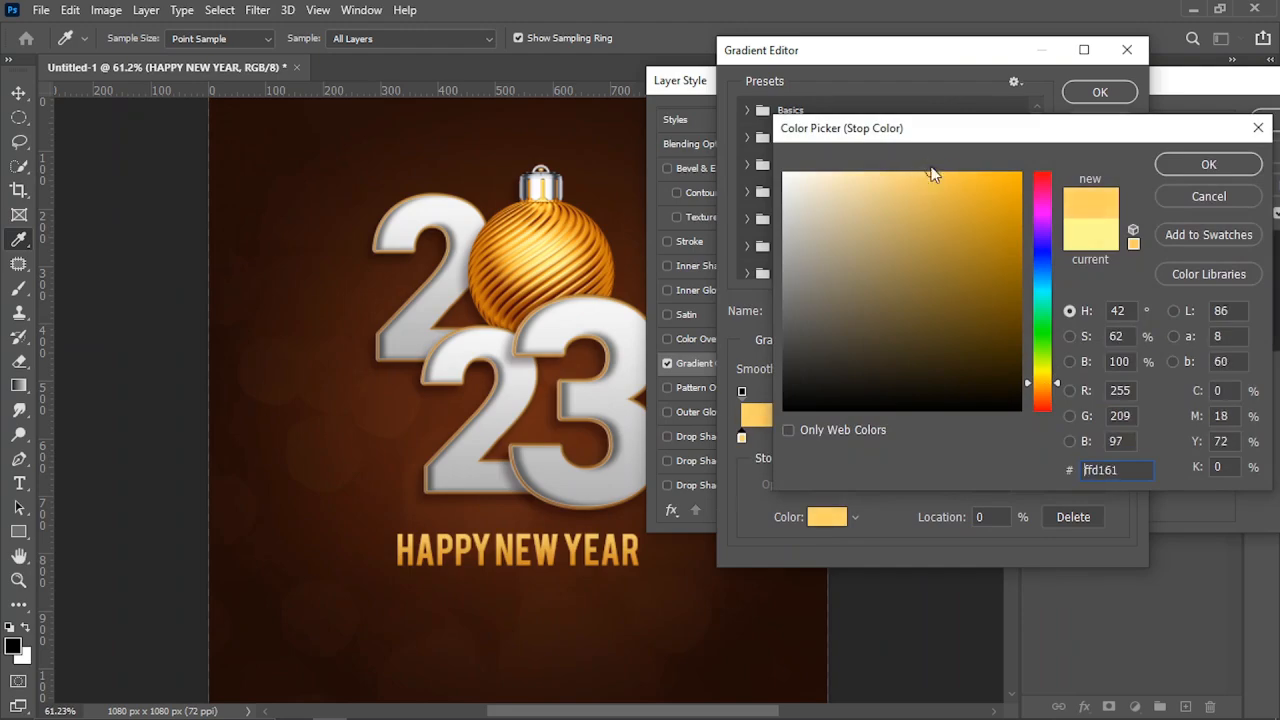
{"action": "left_click_drag", "start_coordinate": [1060, 390], "coordinate": [1061, 392]}
{"action": "left_click", "coordinate": [1172, 168]}
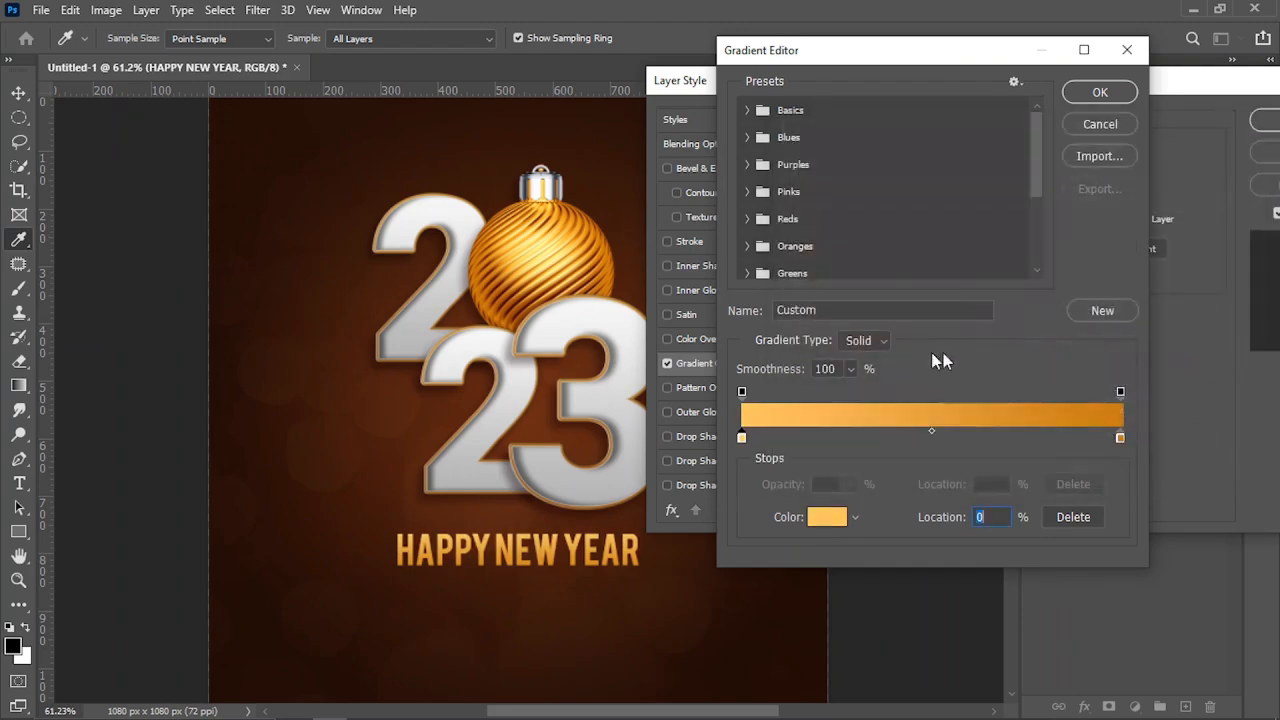
{"action": "left_click", "coordinate": [1099, 92]}
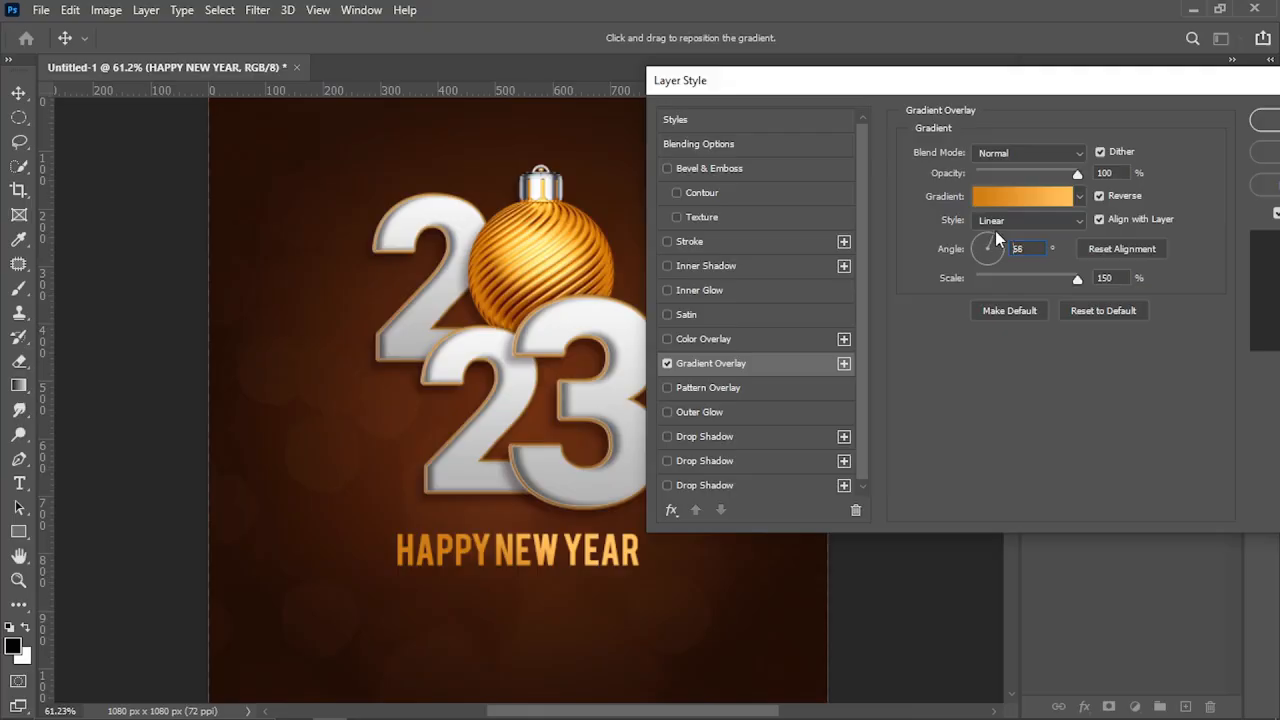
{"action": "left_click", "coordinate": [984, 241]}
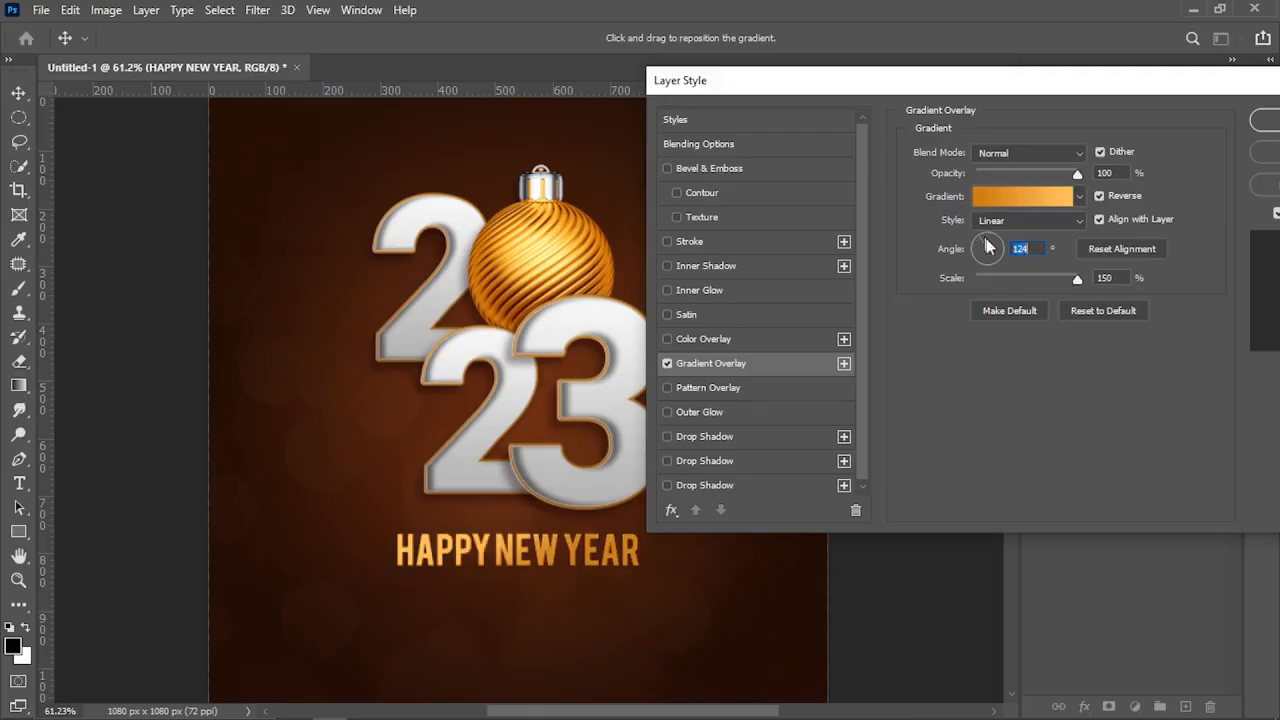
Add a drop shadow to the HAPPY NEW YEAR text with a 4 px distance and a 37° angle.
{"action": "left_click", "coordinate": [698, 485]}
{"action": "left_click", "coordinate": [978, 280]}
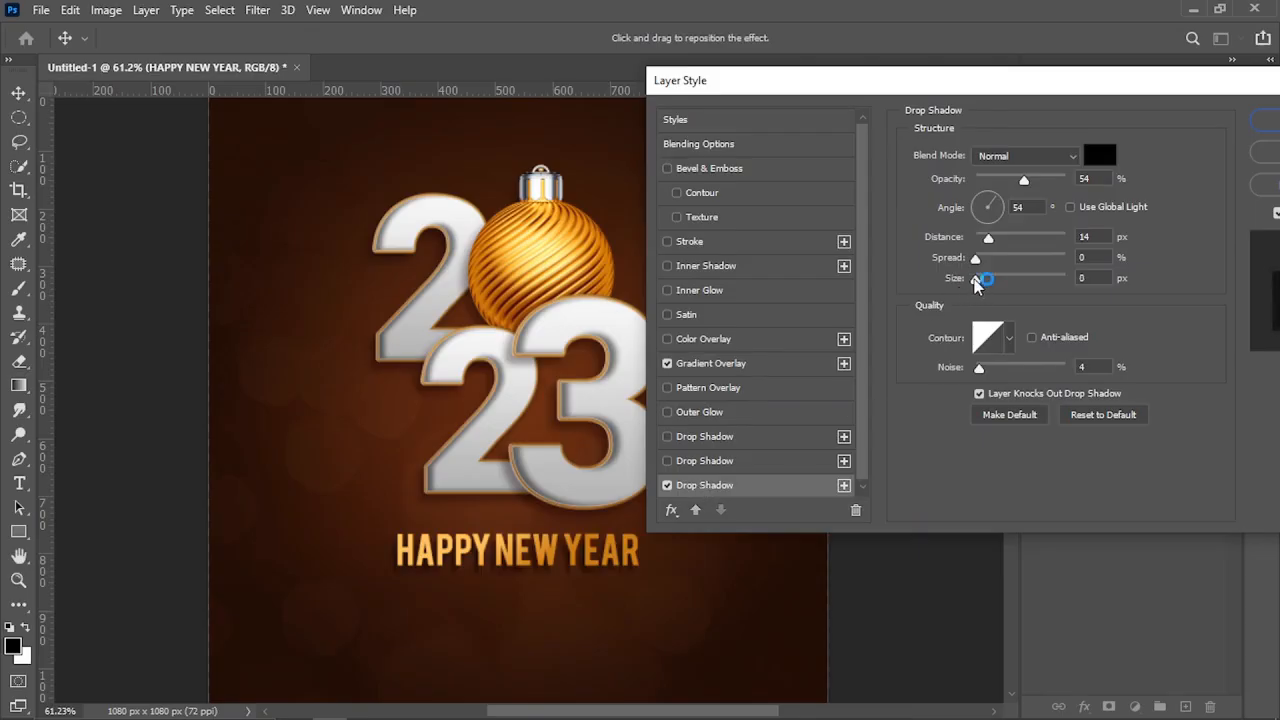
{"action": "key", "text": "ctrl+plus"}
{"action": "key", "text": "ctrl+plus"}
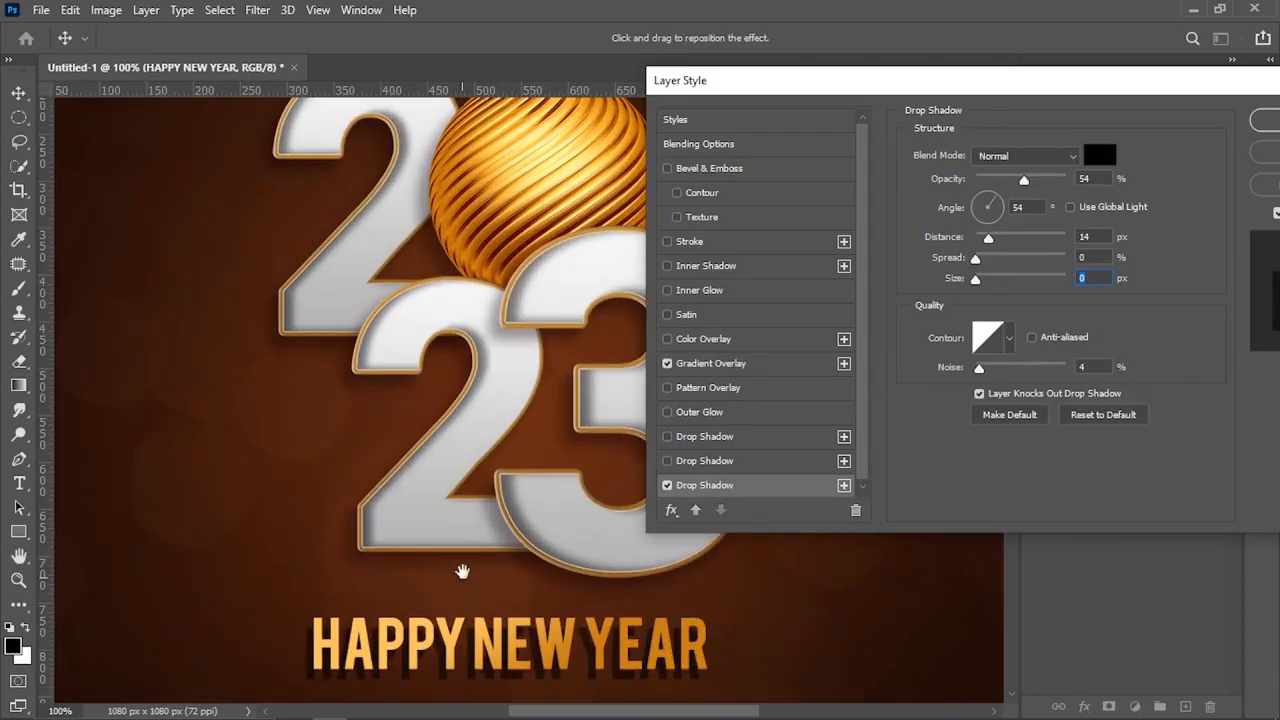
{"action": "left_click_drag", "start_coordinate": [463, 578], "coordinate": [466, 395]}
{"action": "left_click_drag", "start_coordinate": [990, 239], "coordinate": [980, 248]}
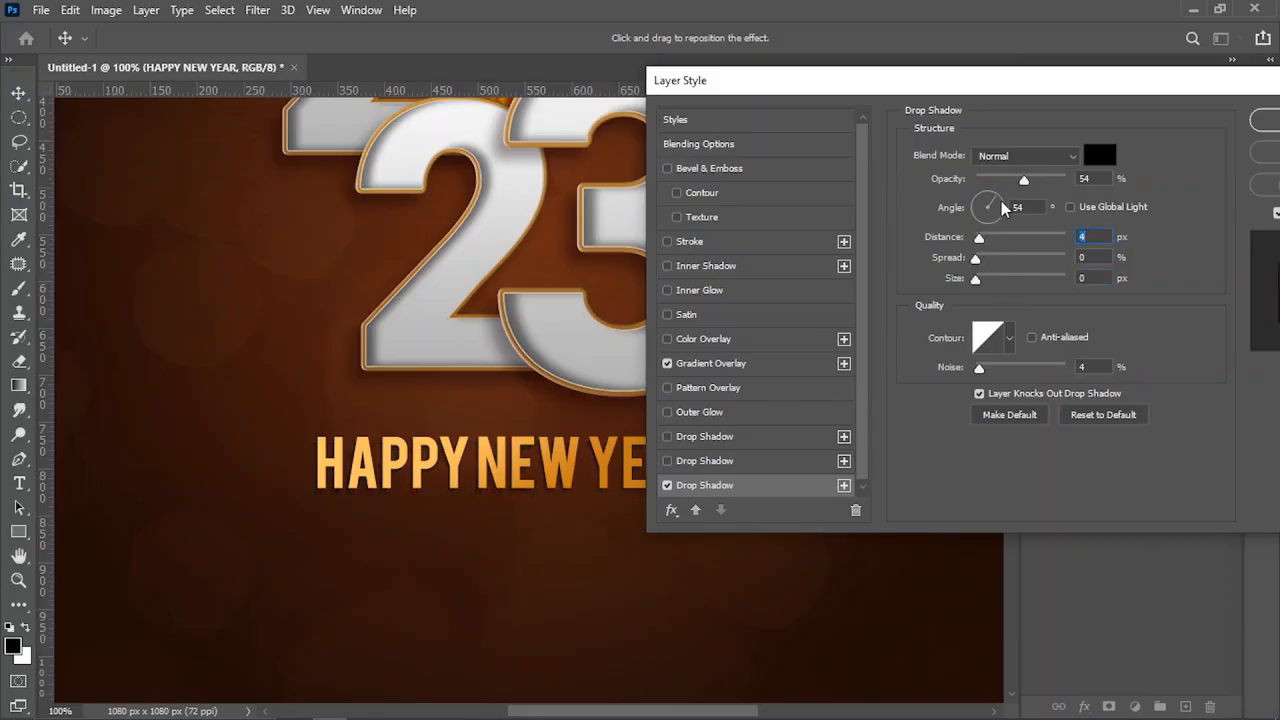
{"action": "left_click", "coordinate": [999, 197]}
Set the drop shadow's size to about 5 px, reduce its distance by 1 px, lower its opacity slightly and apply the style.
{"action": "left_click", "coordinate": [1090, 280]}
{"action": "key", "text": "Up"}
{"action": "key", "text": "Up"}
{"action": "key", "text": "Up"}
{"action": "key", "text": "Up"}
{"action": "key", "text": "Up"}
{"action": "key", "text": "Up"}
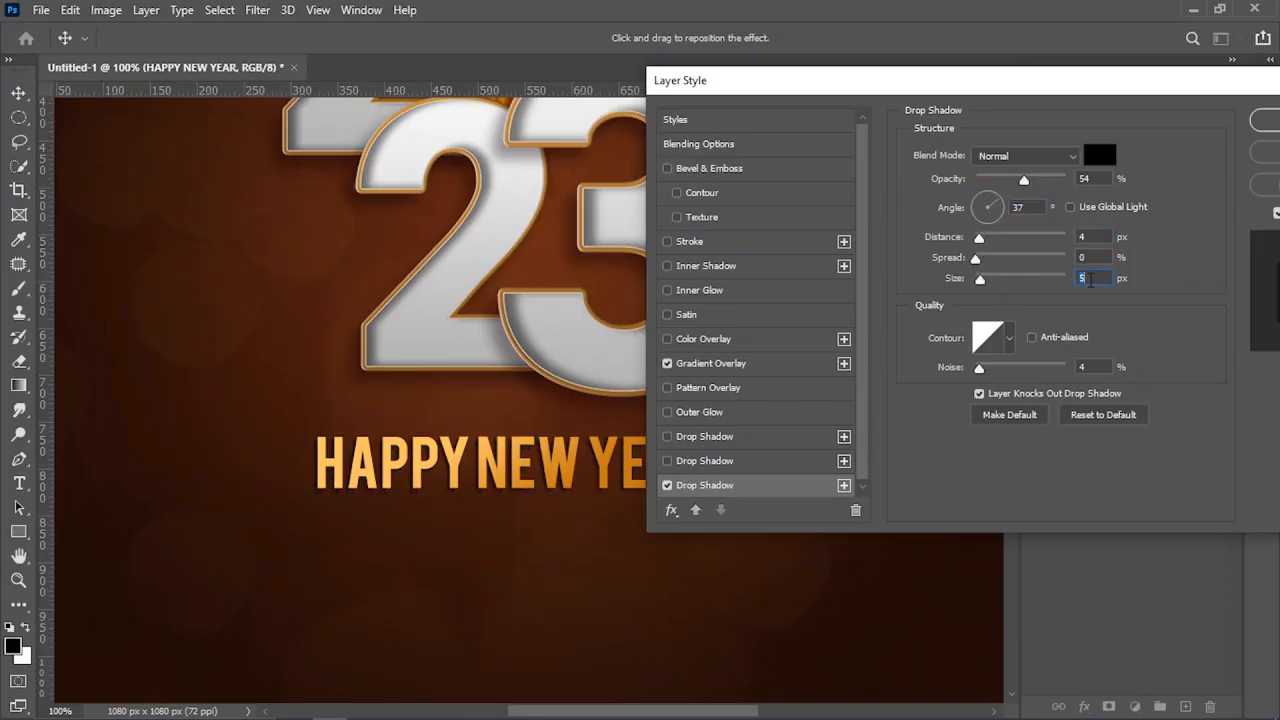
{"action": "left_click", "coordinate": [1093, 235]}
{"action": "key", "text": "Down"}
{"action": "left_click_drag", "start_coordinate": [1024, 182], "coordinate": [1013, 184]}
{"action": "left_click", "coordinate": [1259, 121]}
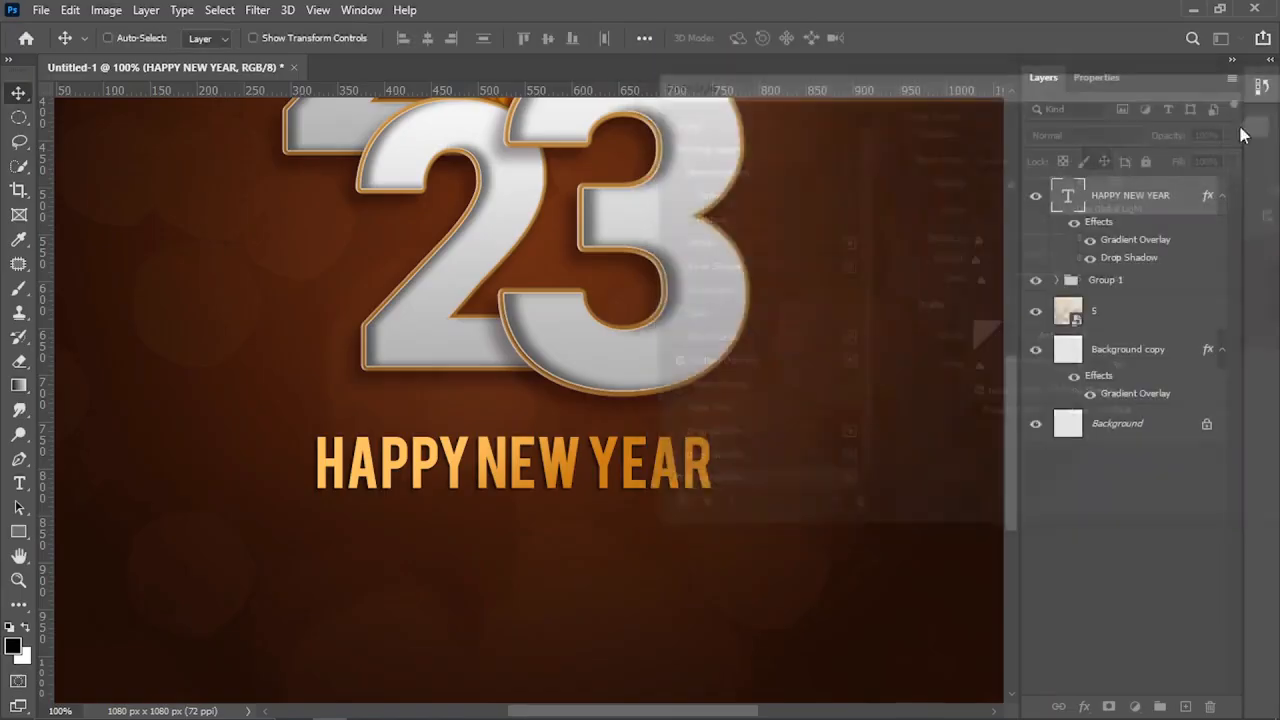
Draw a horizontal line about 100 px long just after the word YEAR with the Pen tool, using no fill and an orange stroke.
{"action": "scroll", "coordinate": [535, 462], "scroll_direction": "down", "scroll_amount": 2}
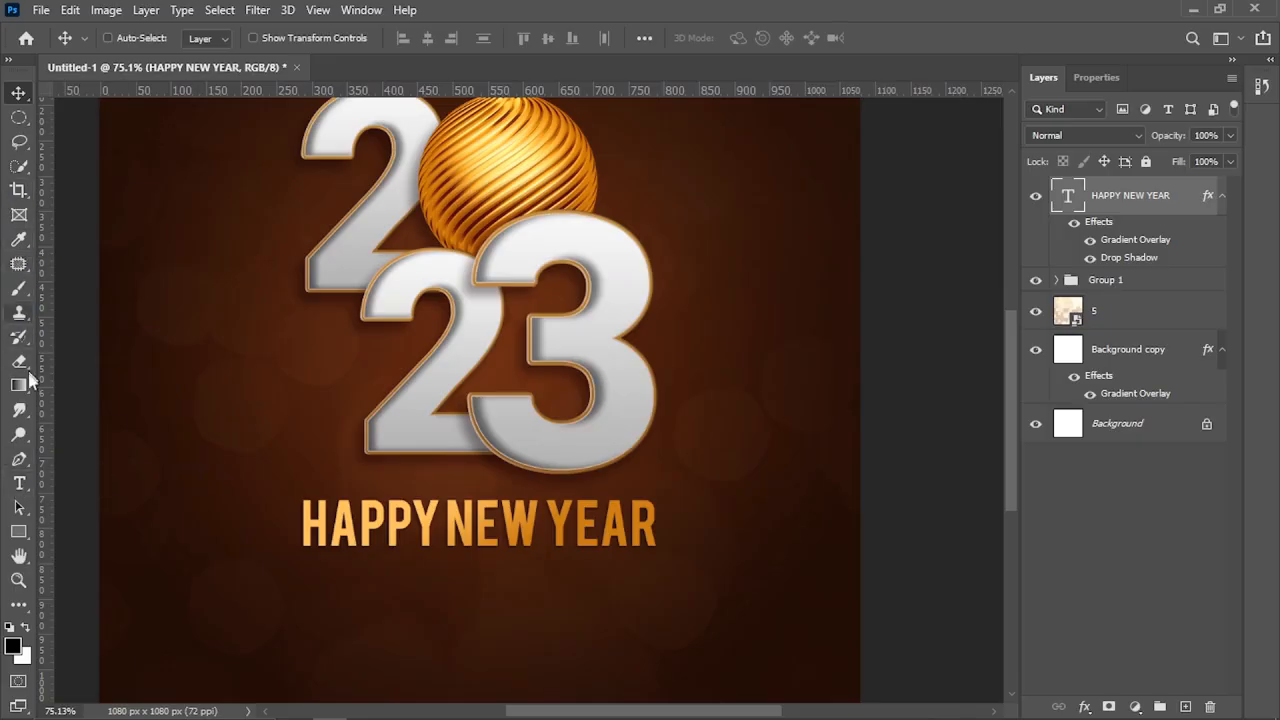
{"action": "left_click", "coordinate": [19, 460]}
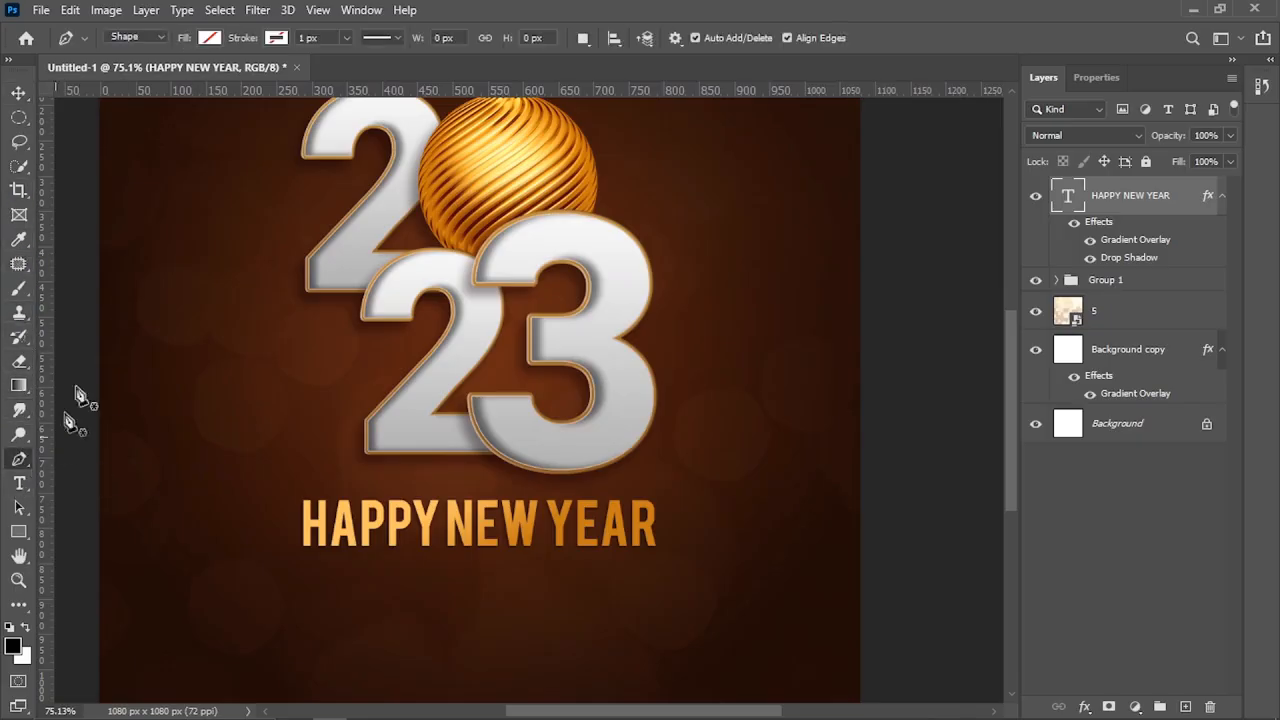
{"action": "left_click", "coordinate": [276, 38]}
{"action": "left_click", "coordinate": [177, 137]}
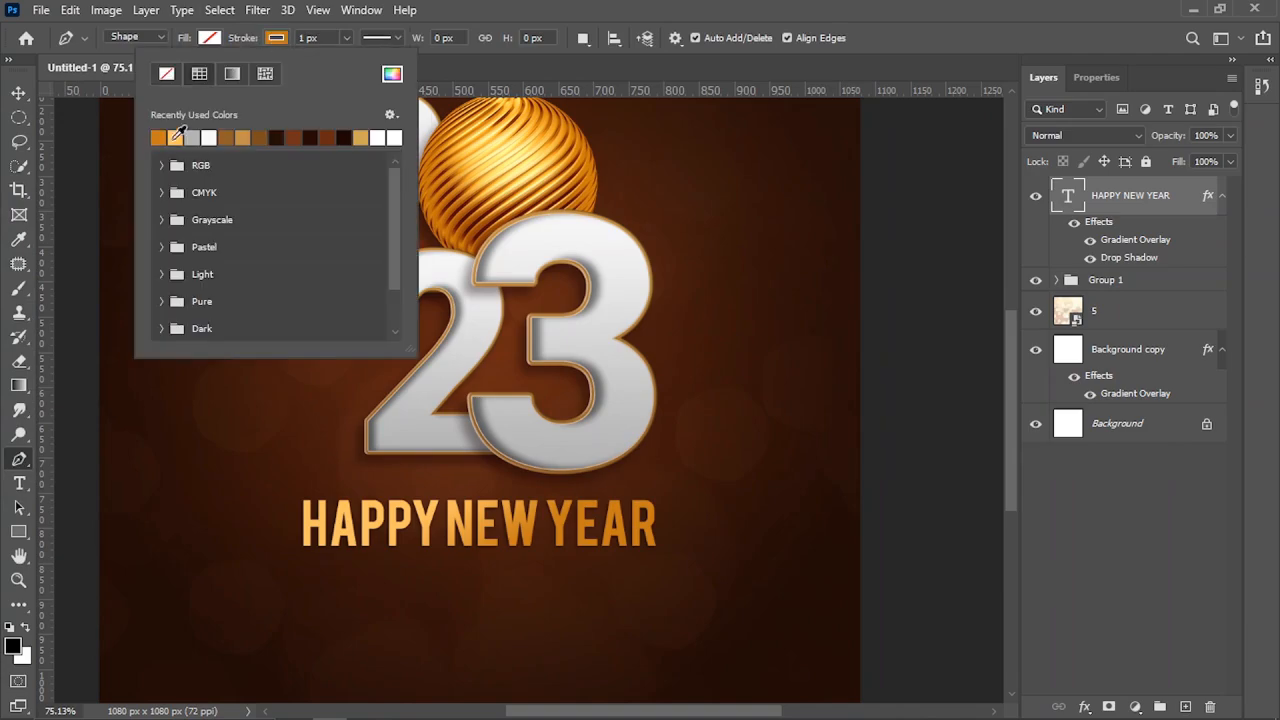
{"action": "key", "text": "Return"}
{"action": "scroll", "coordinate": [648, 520], "scroll_direction": "up", "scroll_amount": 1}
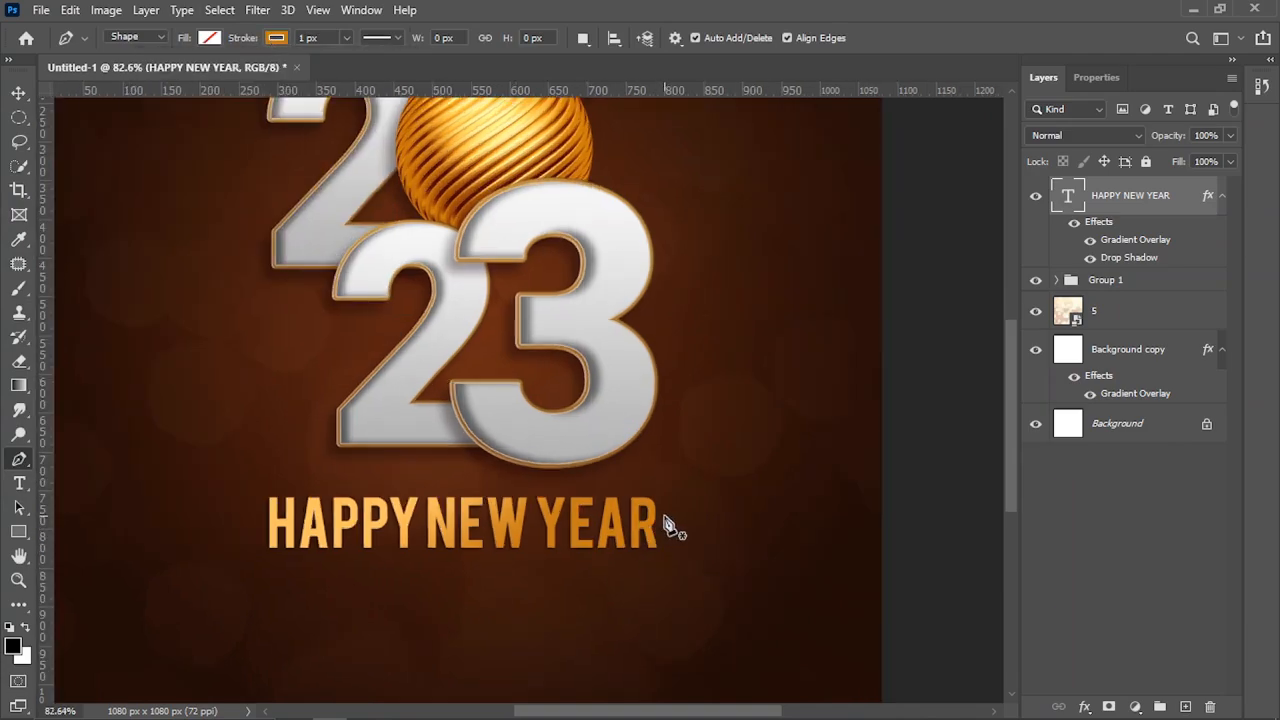
{"action": "left_click", "coordinate": [664, 517]}
{"action": "left_click", "coordinate": [742, 517], "text": "shift"}
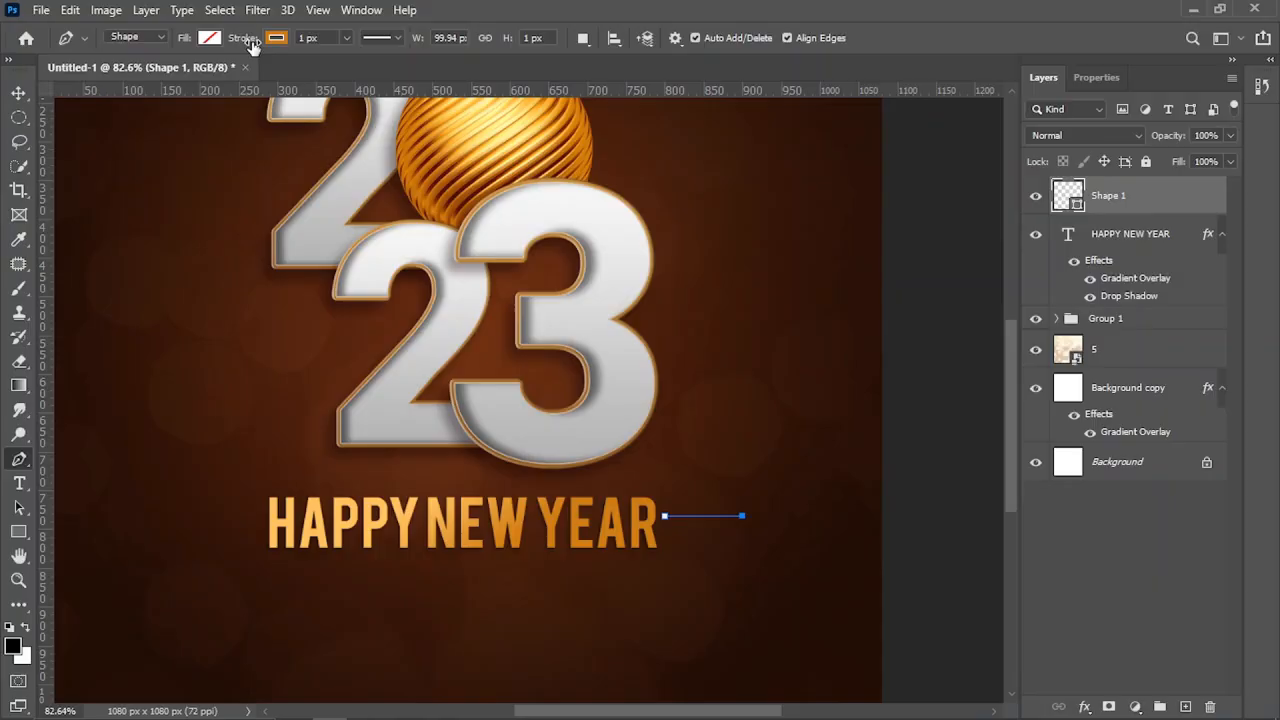
Set the line's stroke width to 4 px and extend its outer end slightly.
{"action": "left_click_drag", "start_coordinate": [253, 46], "coordinate": [257, 46]}
{"action": "left_click", "coordinate": [19, 93]}
{"action": "left_click_drag", "start_coordinate": [738, 519], "coordinate": [655, 523]}
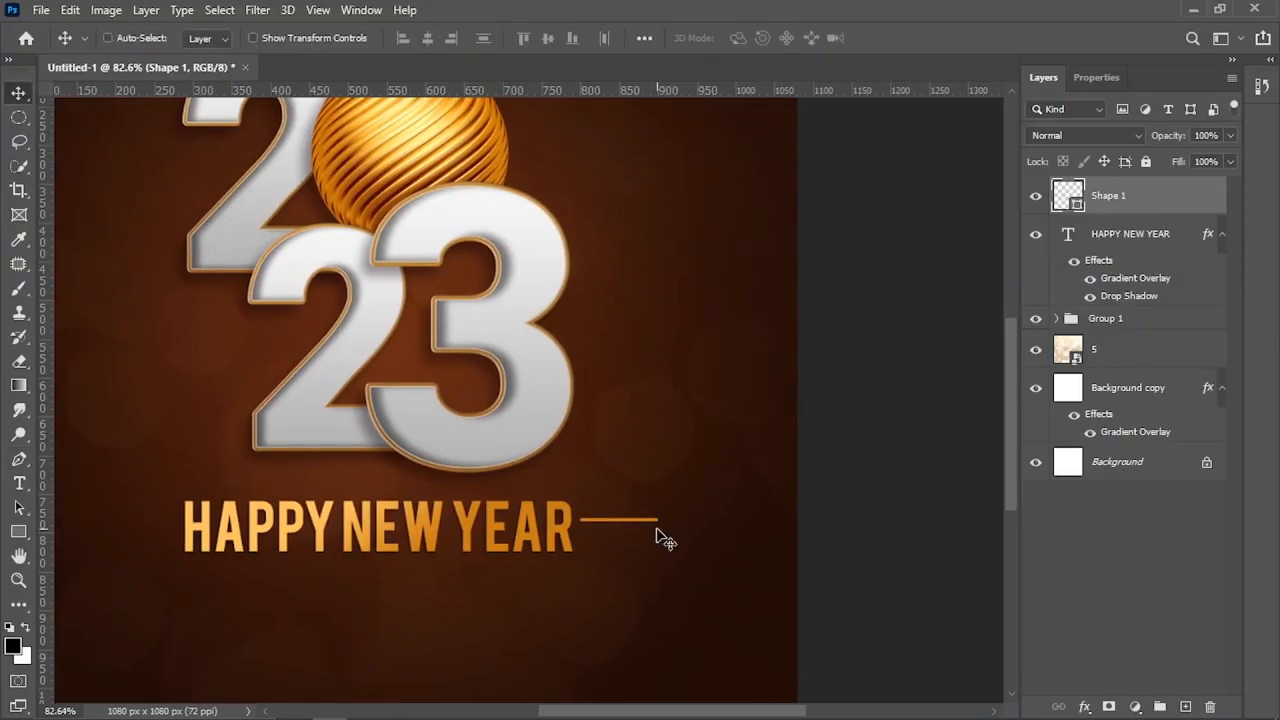
{"action": "key", "text": "p"}
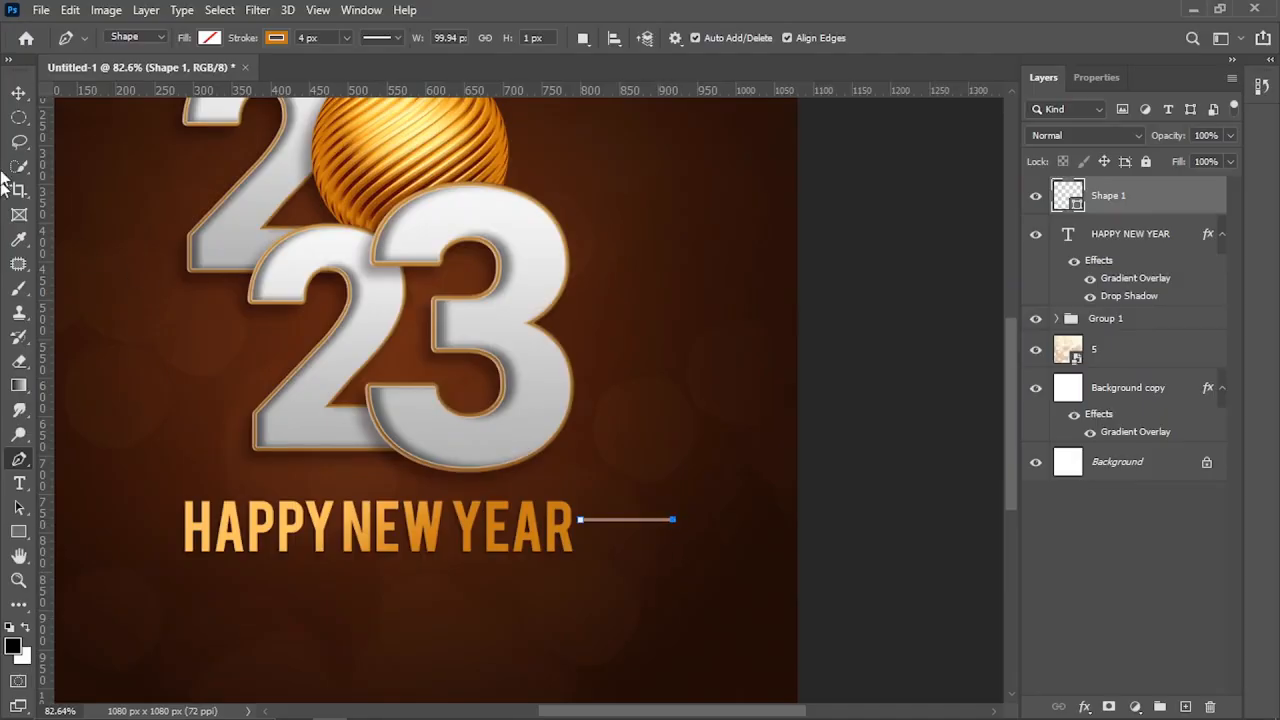
{"action": "left_click", "coordinate": [19, 93]}
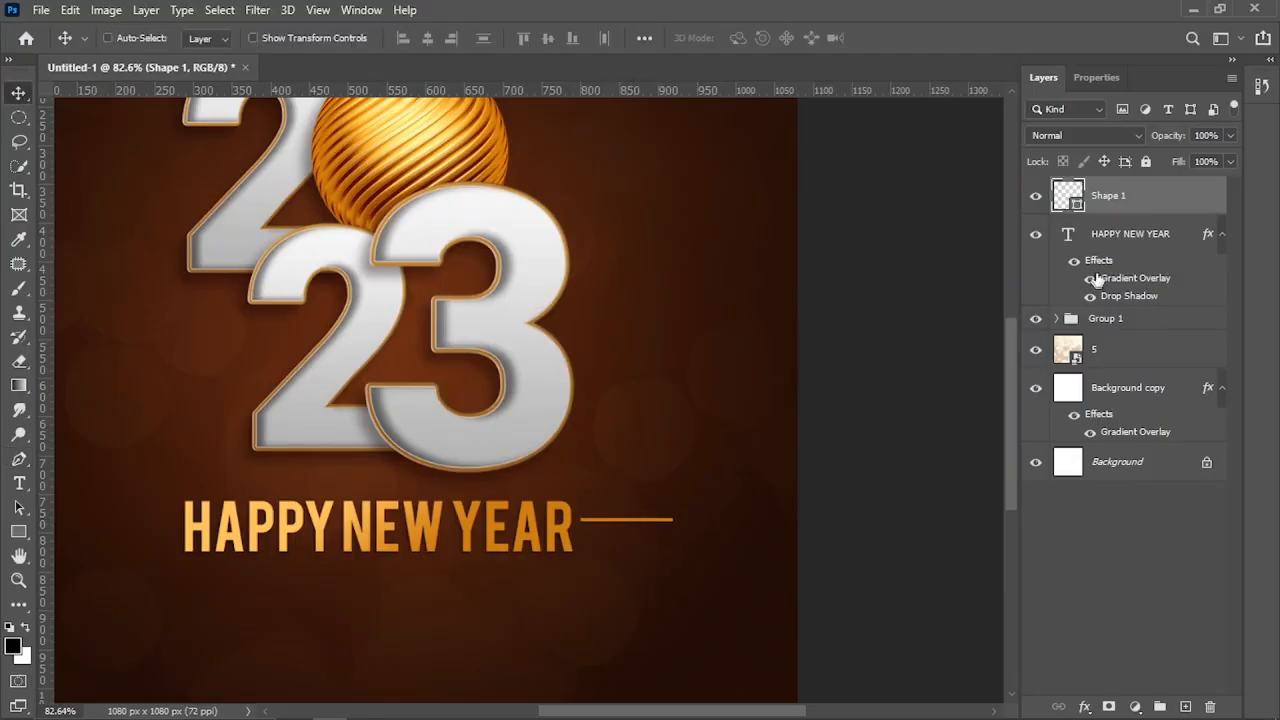
Copy the HAPPY NEW YEAR text's layer style onto the line and turn off the line's drop shadow.
{"action": "right_click", "coordinate": [1125, 242]}
{"action": "key", "text": "Escape"}
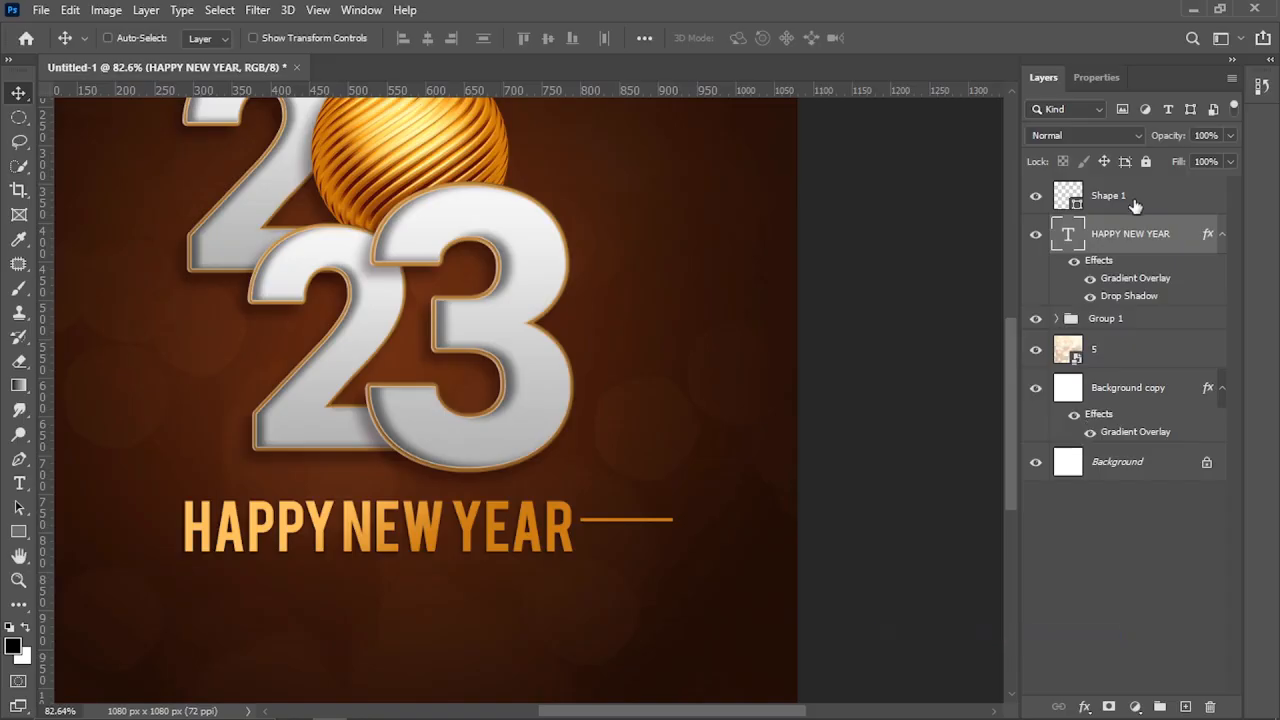
{"action": "right_click", "coordinate": [1135, 204]}
{"action": "left_click", "coordinate": [943, 451]}
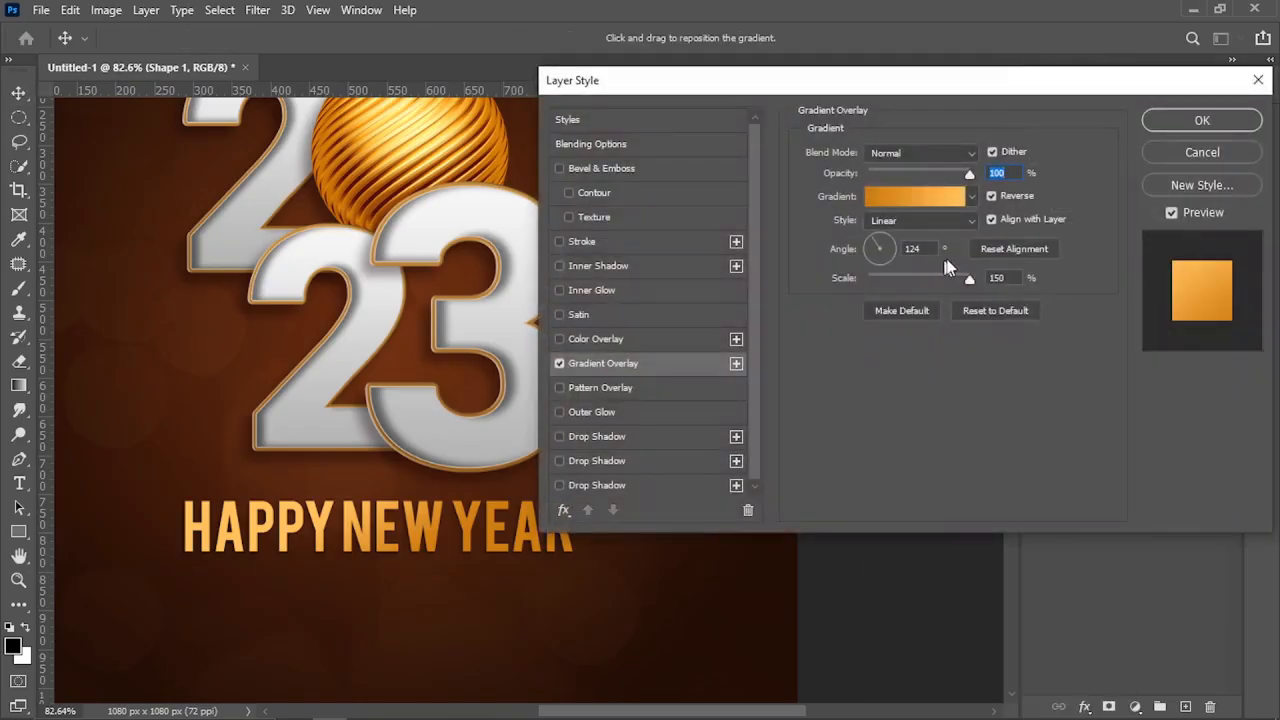
Set the angle of the line's gradient overlay to 90° and apply the layer style.
{"action": "left_click_drag", "start_coordinate": [905, 78], "coordinate": [988, 66]}
{"action": "left_click", "coordinate": [961, 238]}
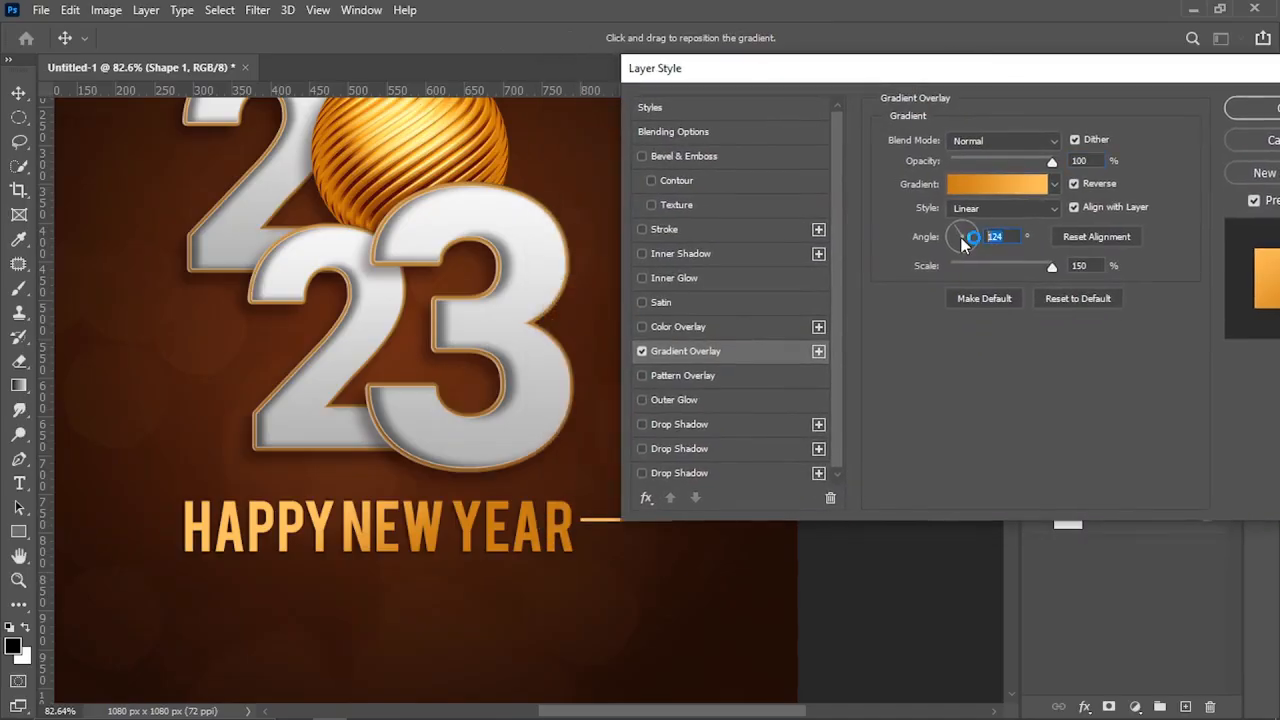
{"action": "type", "text": "90"}
{"action": "left_click", "coordinate": [1245, 108]}
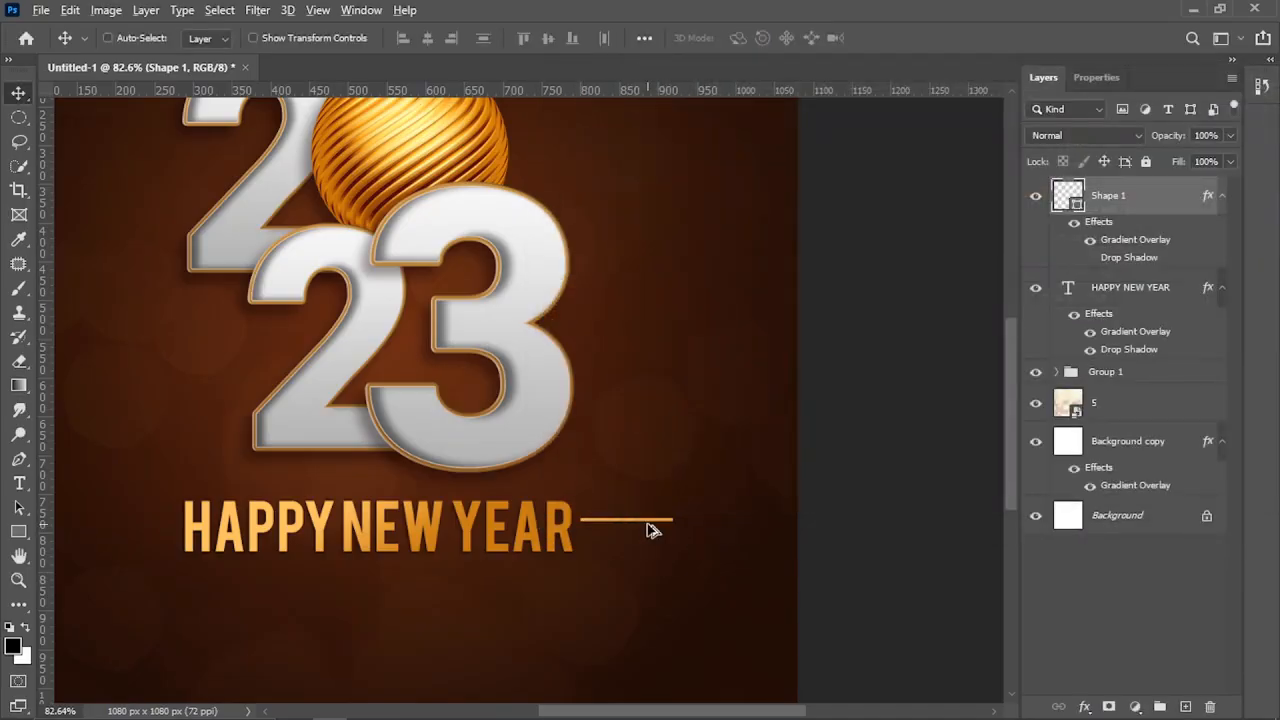
Duplicate the line layer and place the copy parallel, a short distance below the original line.
{"action": "left_click_drag", "start_coordinate": [651, 529], "coordinate": [650, 551]}
{"action": "left_click_drag", "start_coordinate": [1120, 196], "coordinate": [1185, 706]}
{"action": "left_click_drag", "start_coordinate": [645, 557], "coordinate": [690, 531]}
{"action": "key", "text": "p"}
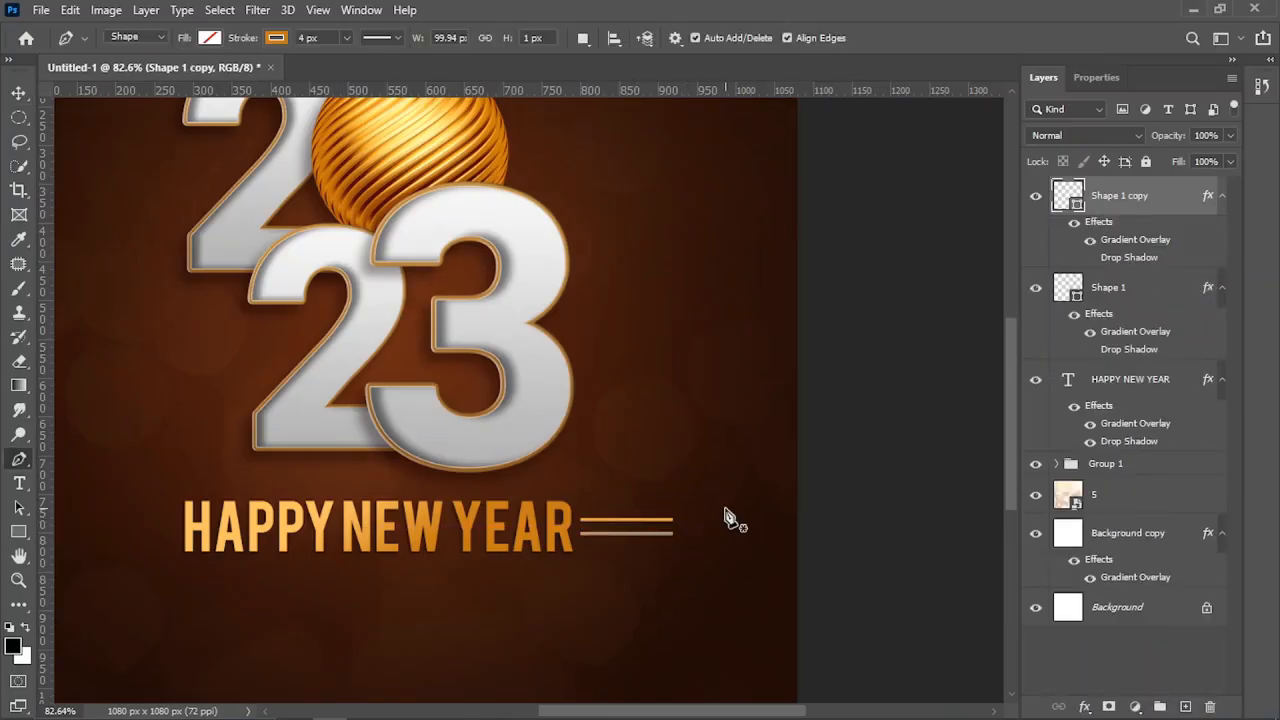
{"action": "left_click", "coordinate": [16, 97]}
Shorten the lower line by pulling in its outer end so it is shorter than the upper line.
{"action": "scroll", "coordinate": [728, 530], "scroll_direction": "down", "scroll_amount": 4}
{"action": "scroll", "coordinate": [735, 531], "scroll_direction": "up", "scroll_amount": 4}
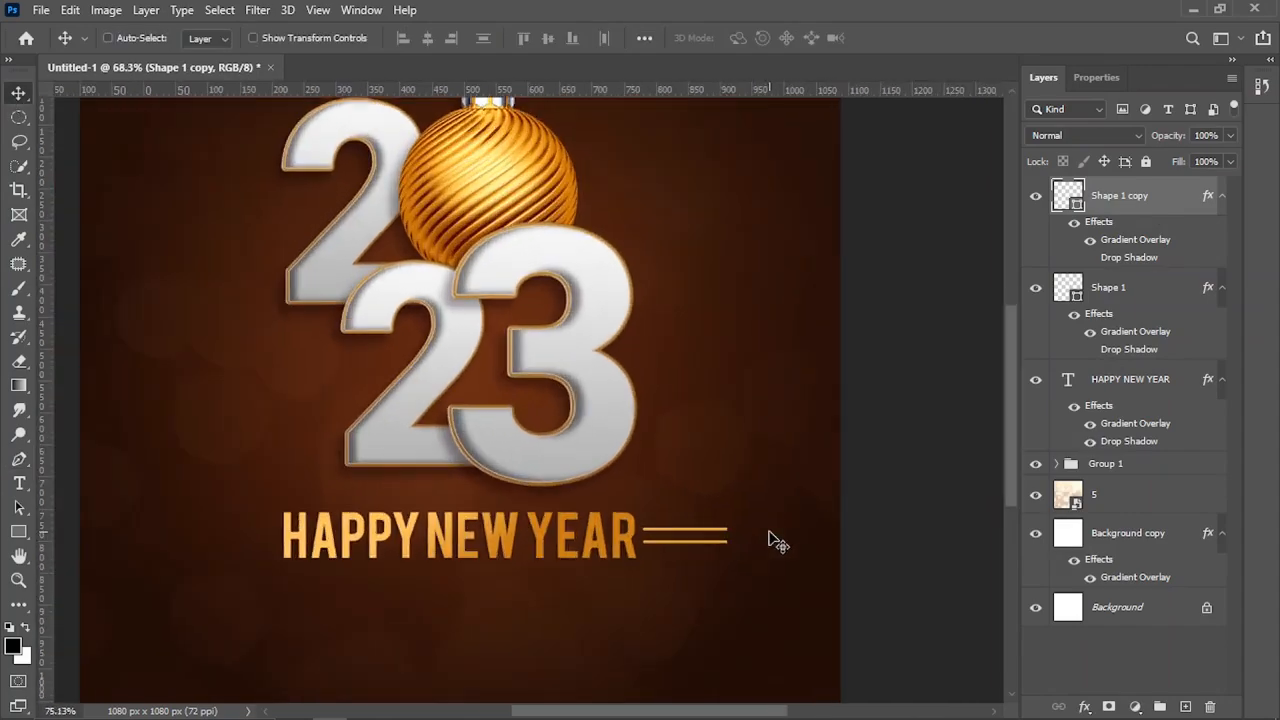
{"action": "left_click_drag", "start_coordinate": [766, 534], "coordinate": [676, 570]}
{"action": "key", "text": "p"}
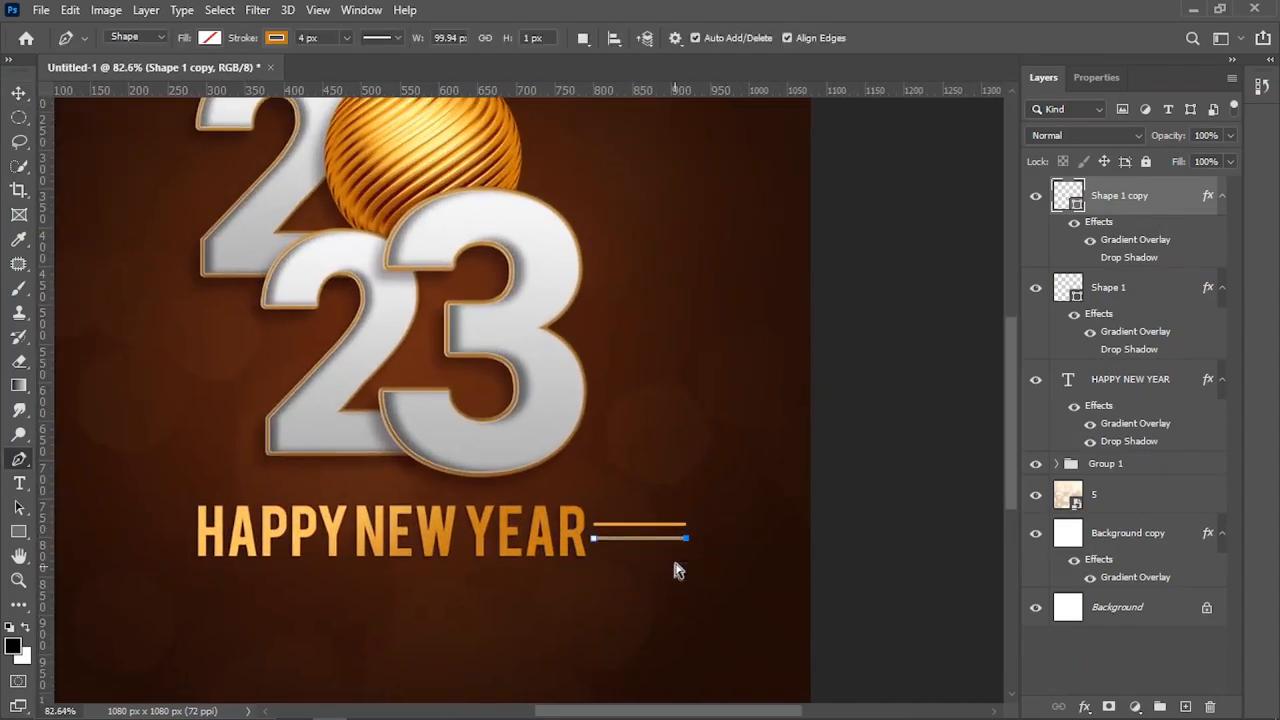
{"action": "key", "text": "v"}
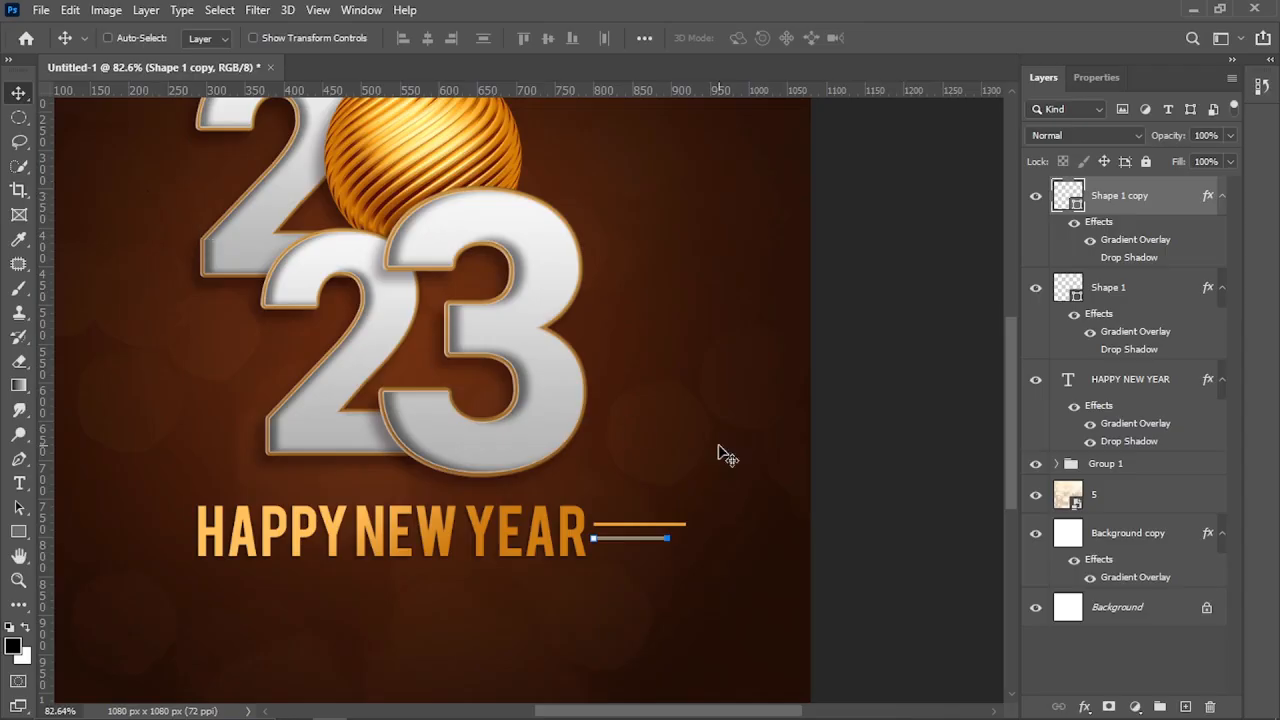
Group the two gold lines and align the group's vertical centre with the HAPPY NEW YEAR text.
{"action": "left_click", "coordinate": [1127, 291], "text": "shift"}
{"action": "key", "text": "ctrl+g"}
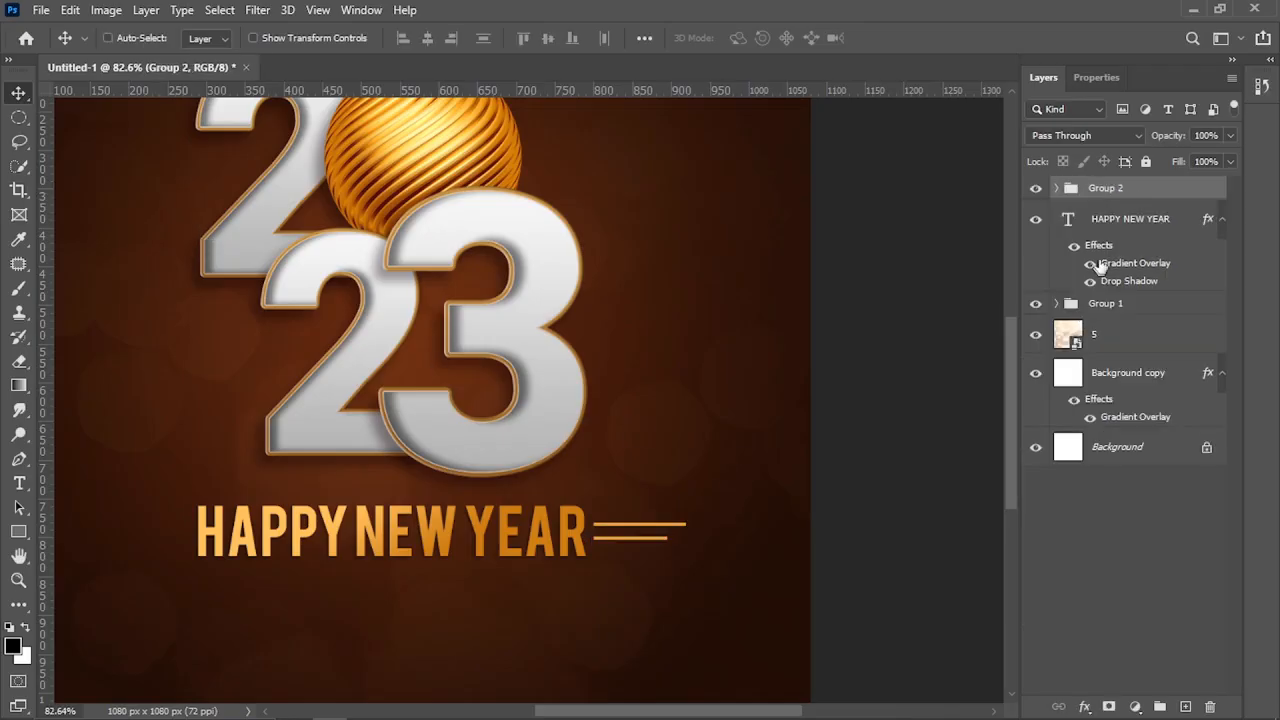
{"action": "left_click", "coordinate": [549, 39]}
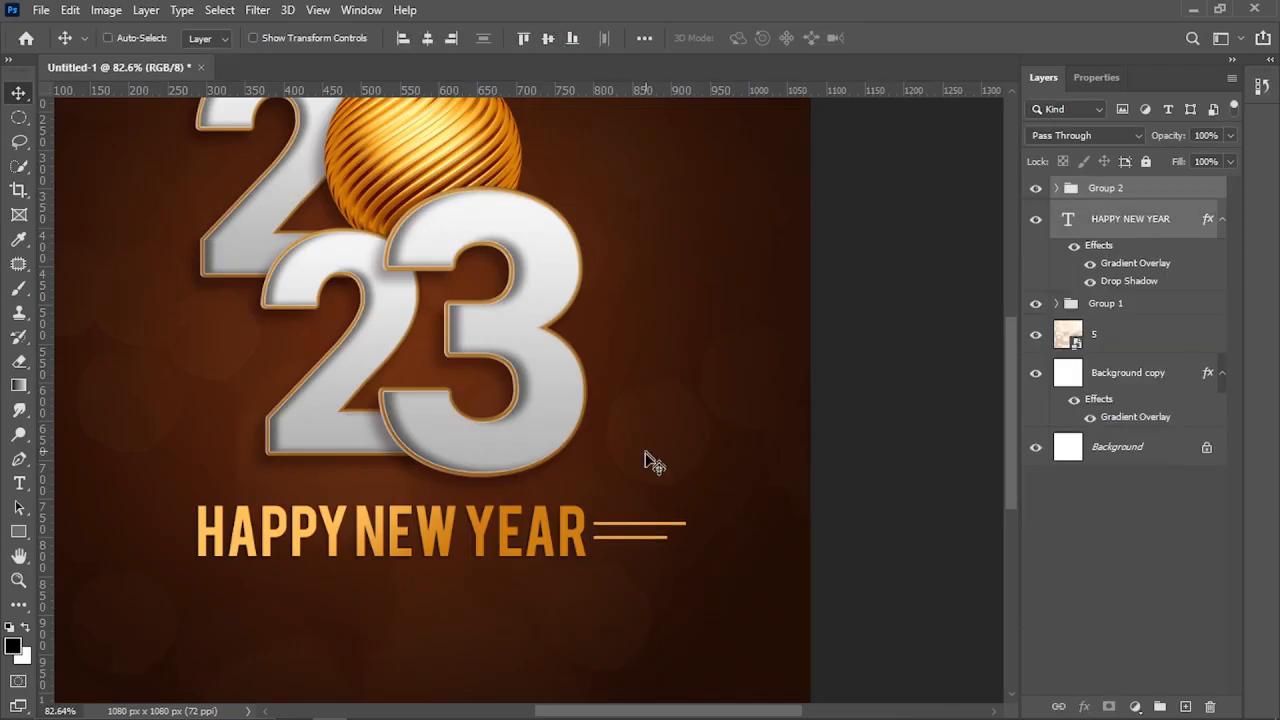
{"action": "left_click_drag", "start_coordinate": [648, 455], "coordinate": [679, 429]}
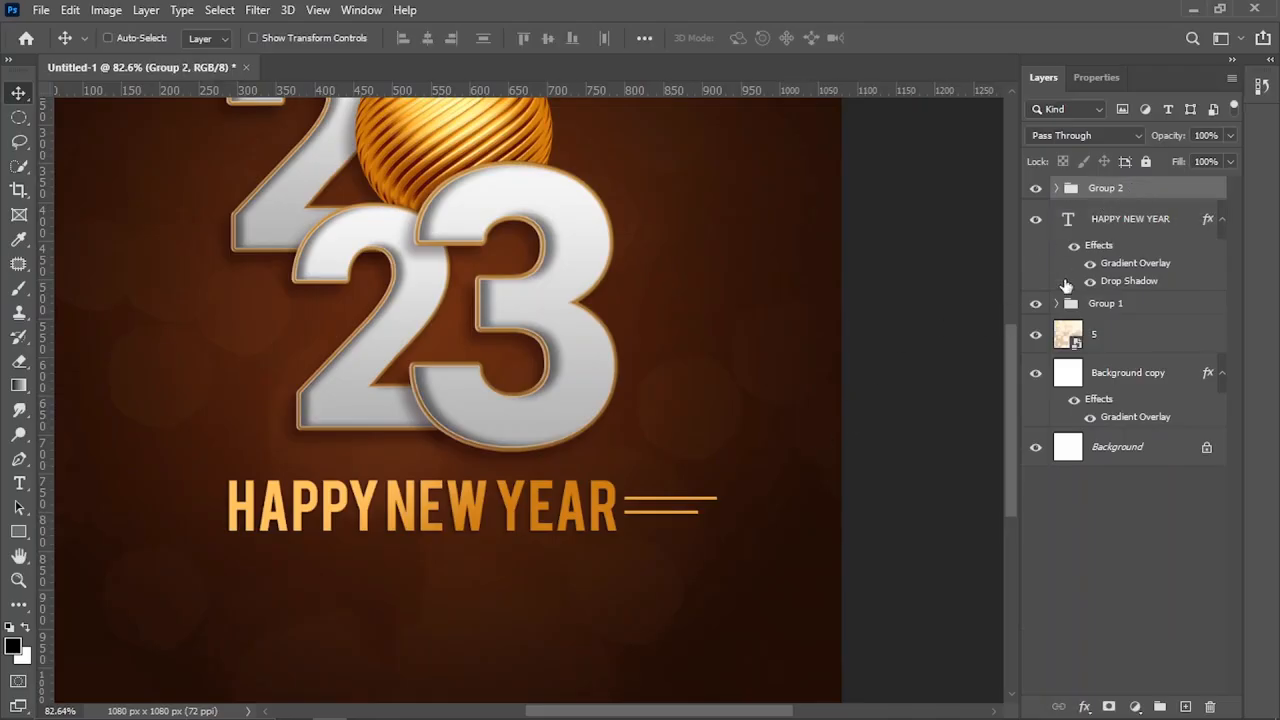
Duplicate the line group, place the copy before the word HAPPY, and flip it horizontally to mirror the original lines.
{"action": "left_click_drag", "start_coordinate": [1140, 200], "coordinate": [1185, 706]}
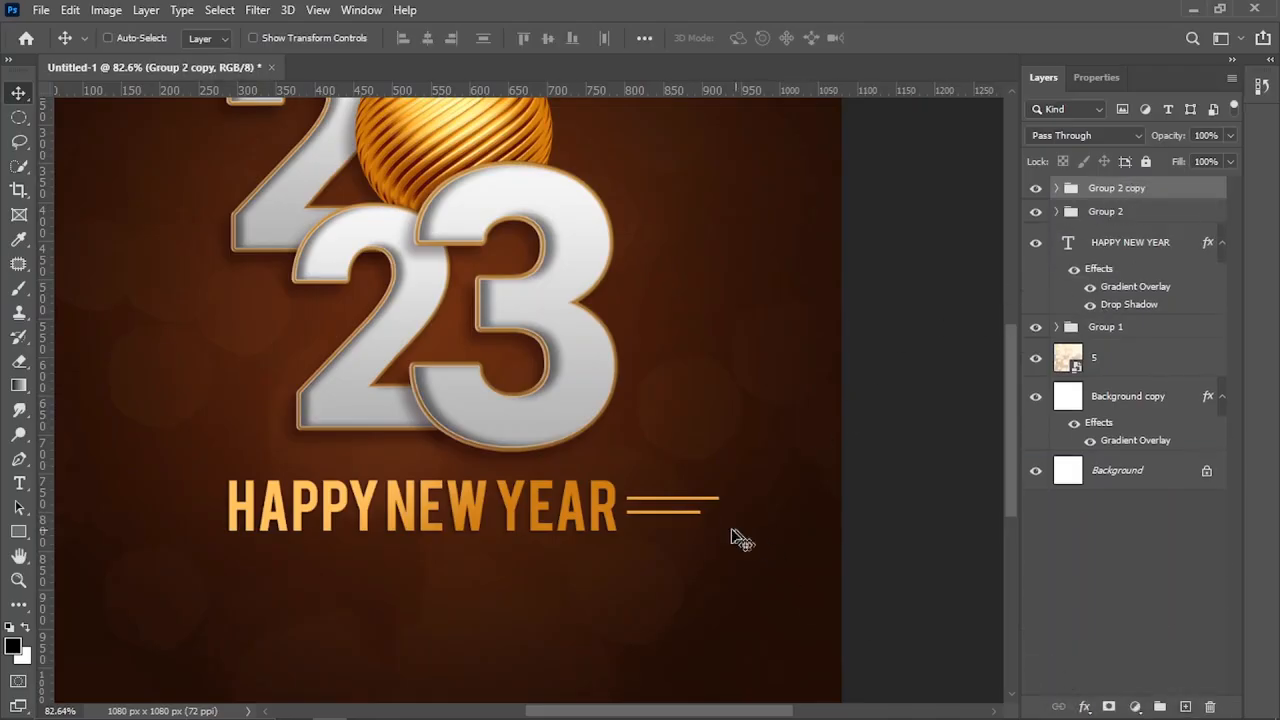
{"action": "left_click_drag", "start_coordinate": [690, 517], "coordinate": [205, 520]}
{"action": "key", "text": "ctrl+t"}
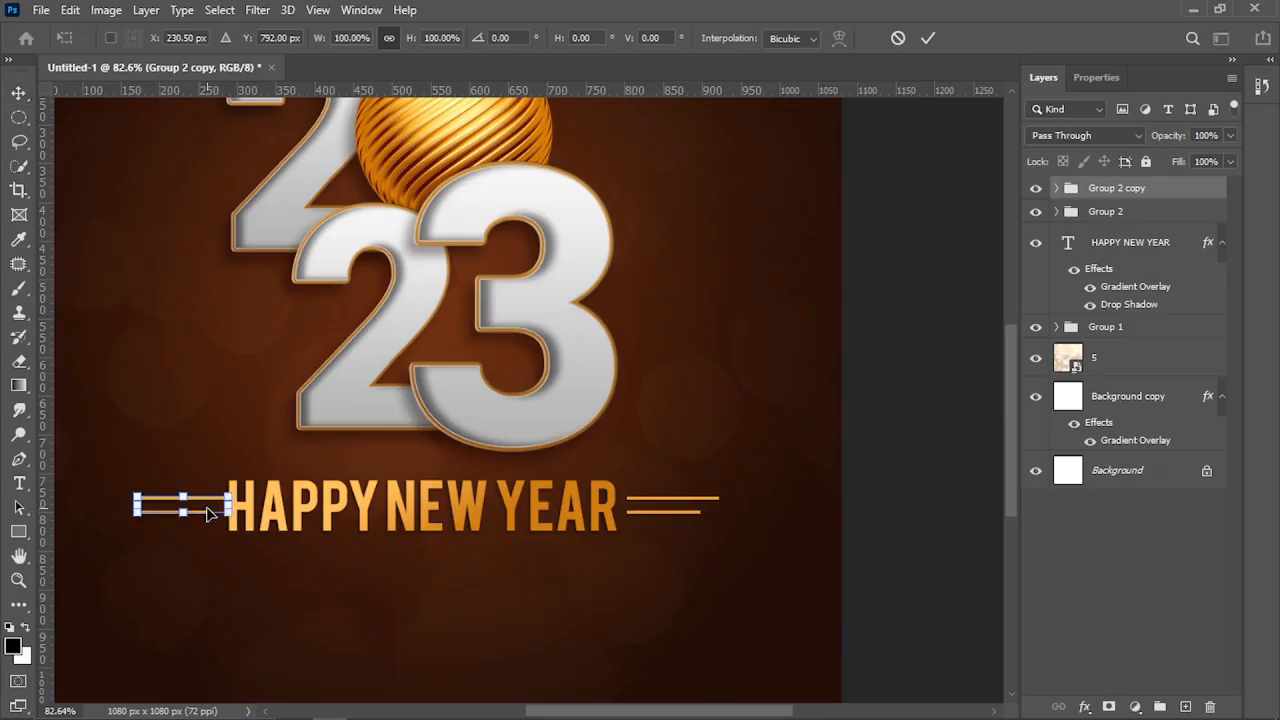
{"action": "right_click", "coordinate": [222, 515]}
{"action": "left_click", "coordinate": [262, 480]}
{"action": "key", "text": "Return"}
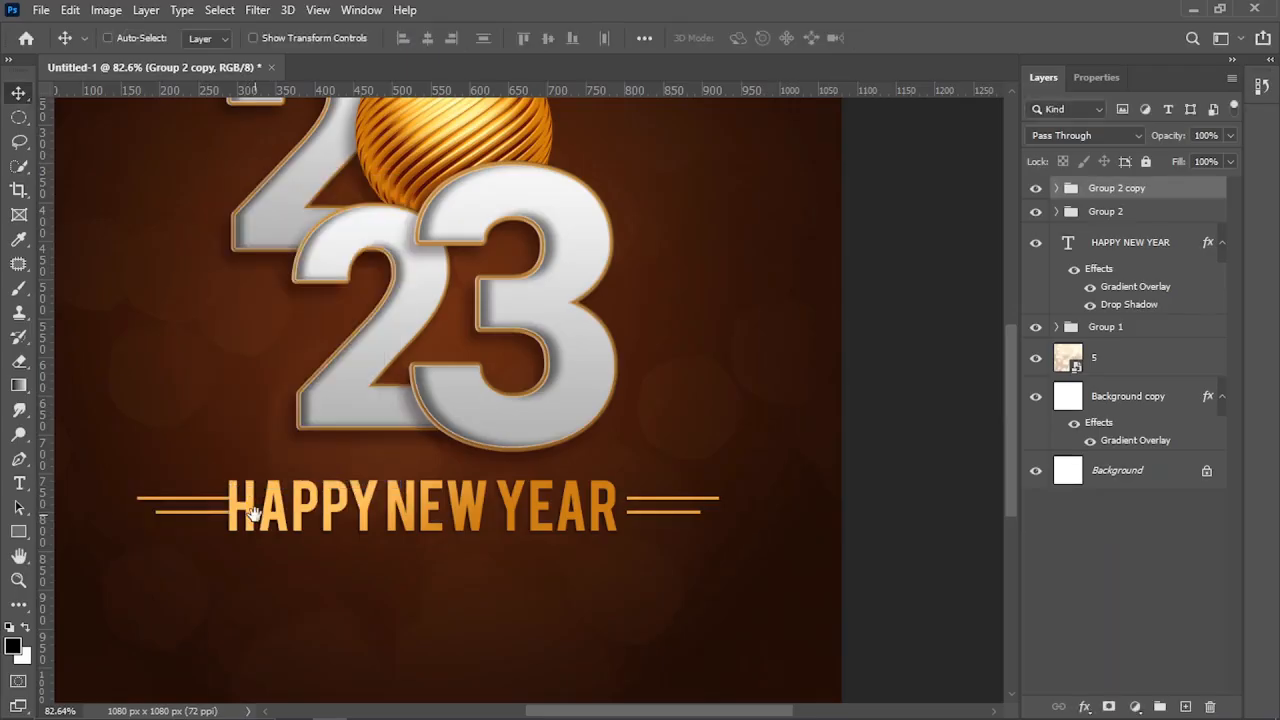
{"action": "left_click_drag", "start_coordinate": [198, 512], "coordinate": [185, 512]}
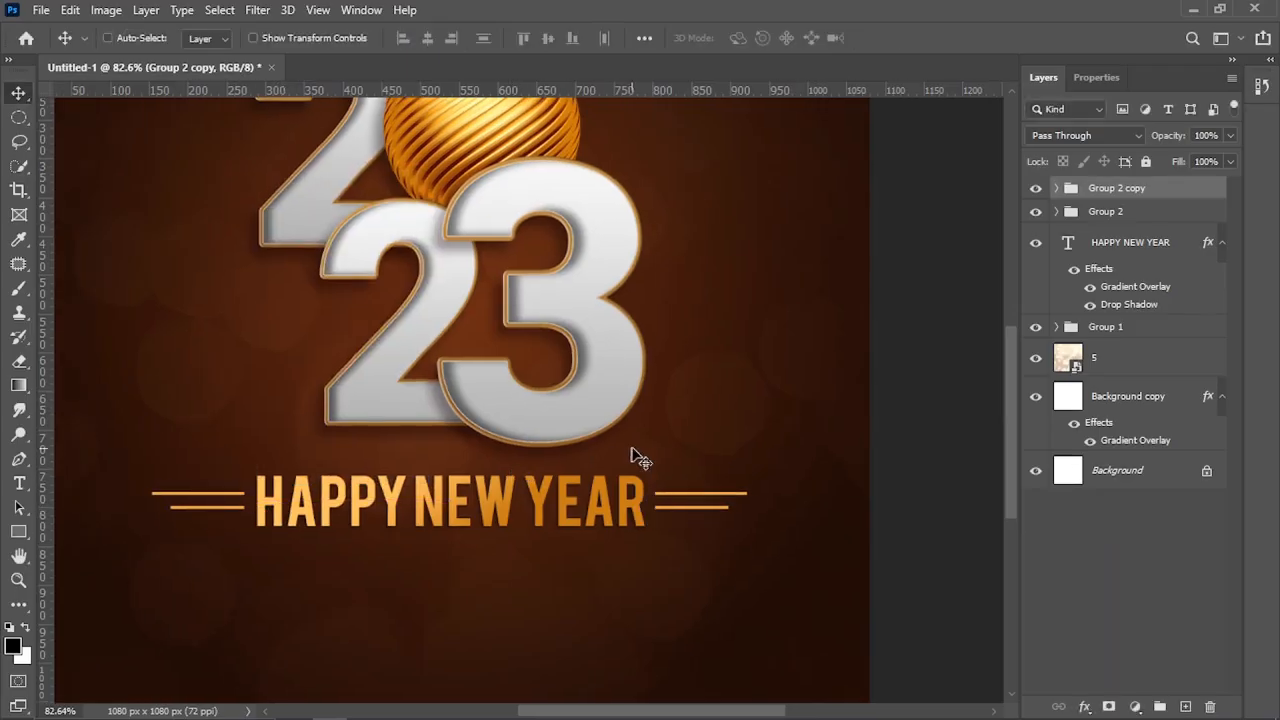
Group both line pairs, centre them horizontally with the HAPPY NEW YEAR text, and combine lines and text in one group.
{"action": "left_click", "coordinate": [1110, 222], "text": "shift"}
{"action": "key", "text": "ctrl+g"}
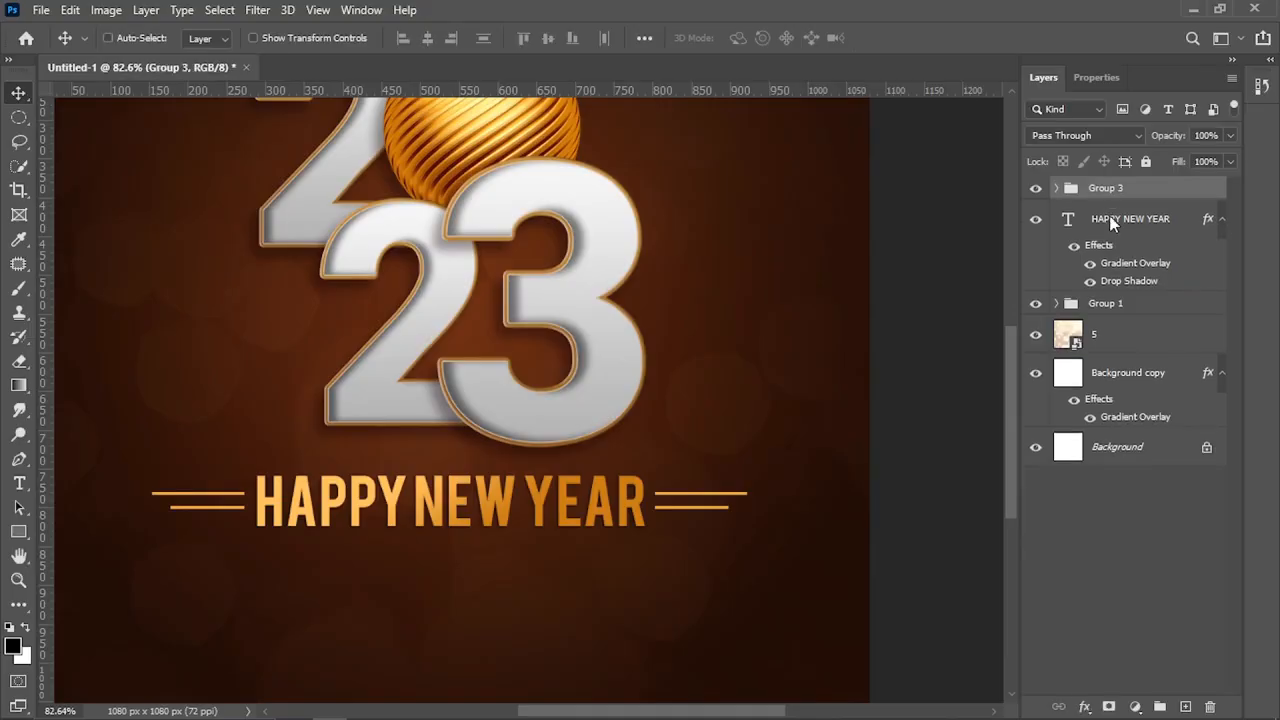
{"action": "left_click", "coordinate": [1111, 221], "text": "shift"}
{"action": "left_click", "coordinate": [431, 39]}
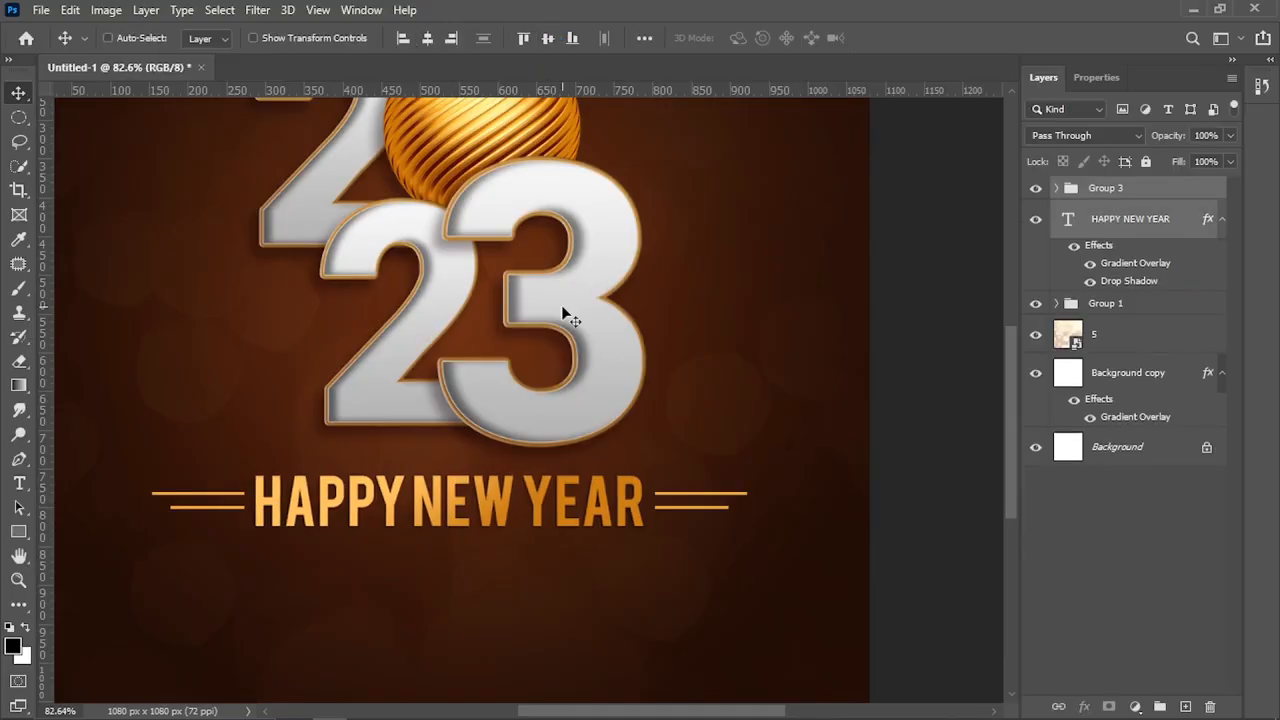
{"action": "key", "text": "ctrl+g"}
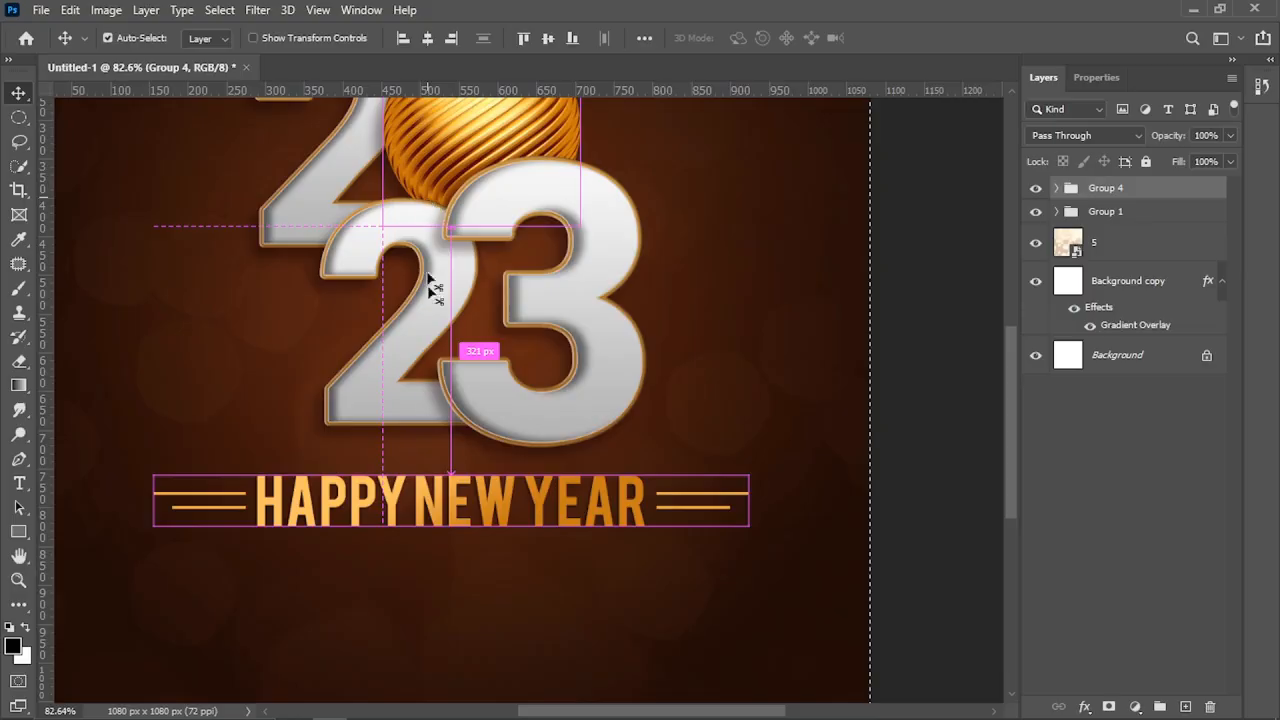
Rename the text-and-lines group "new year" and the group holding the numerals "2023".
{"action": "key", "text": "ctrl+0"}
{"action": "scroll", "coordinate": [708, 385], "scroll_direction": "up", "scroll_amount": 1}
{"action": "double_click", "coordinate": [1107, 188]}
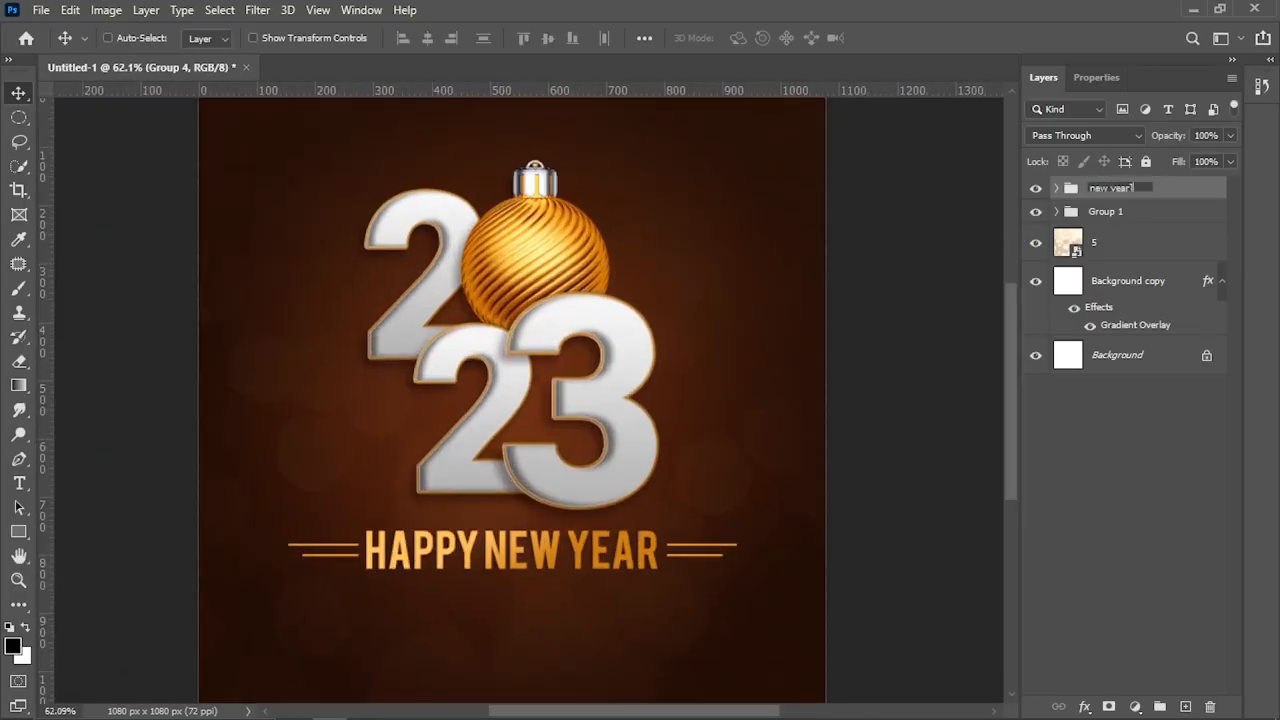
{"action": "key", "text": "Return"}
{"action": "left_click", "coordinate": [1113, 212]}
{"action": "double_click", "coordinate": [1138, 188]}
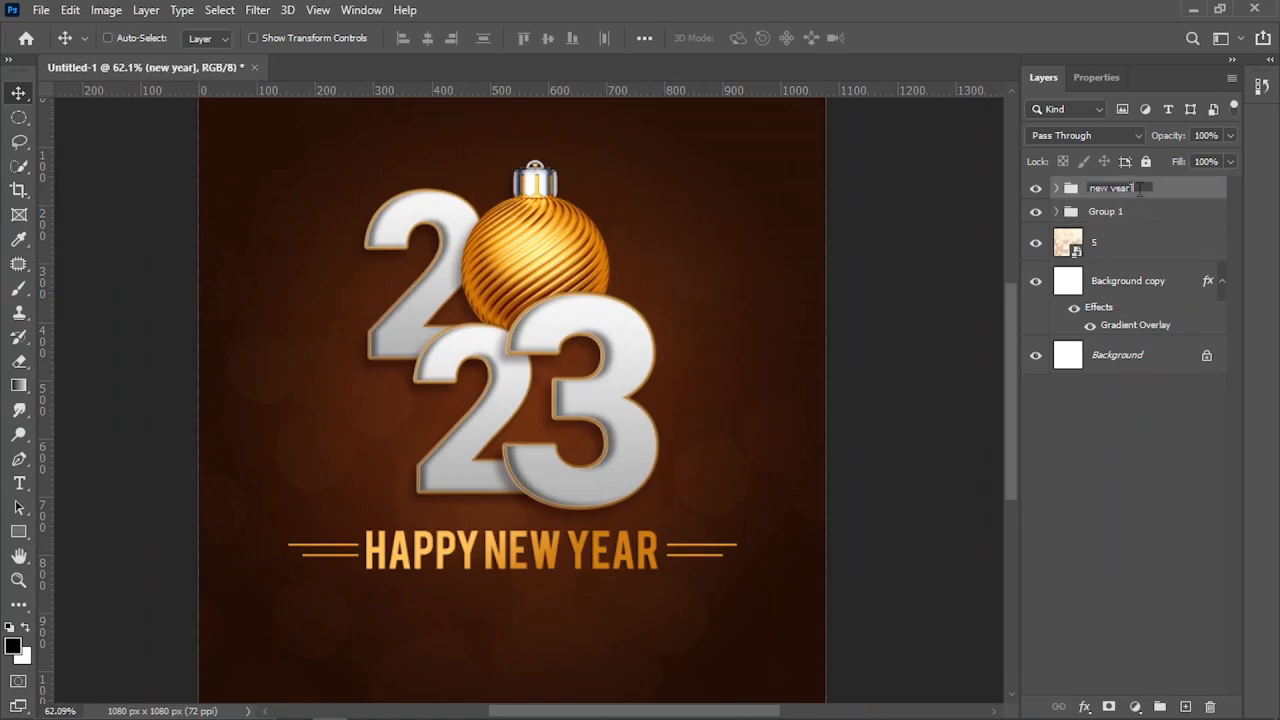
{"action": "left_click", "coordinate": [1108, 212]}
{"action": "double_click", "coordinate": [1107, 212]}
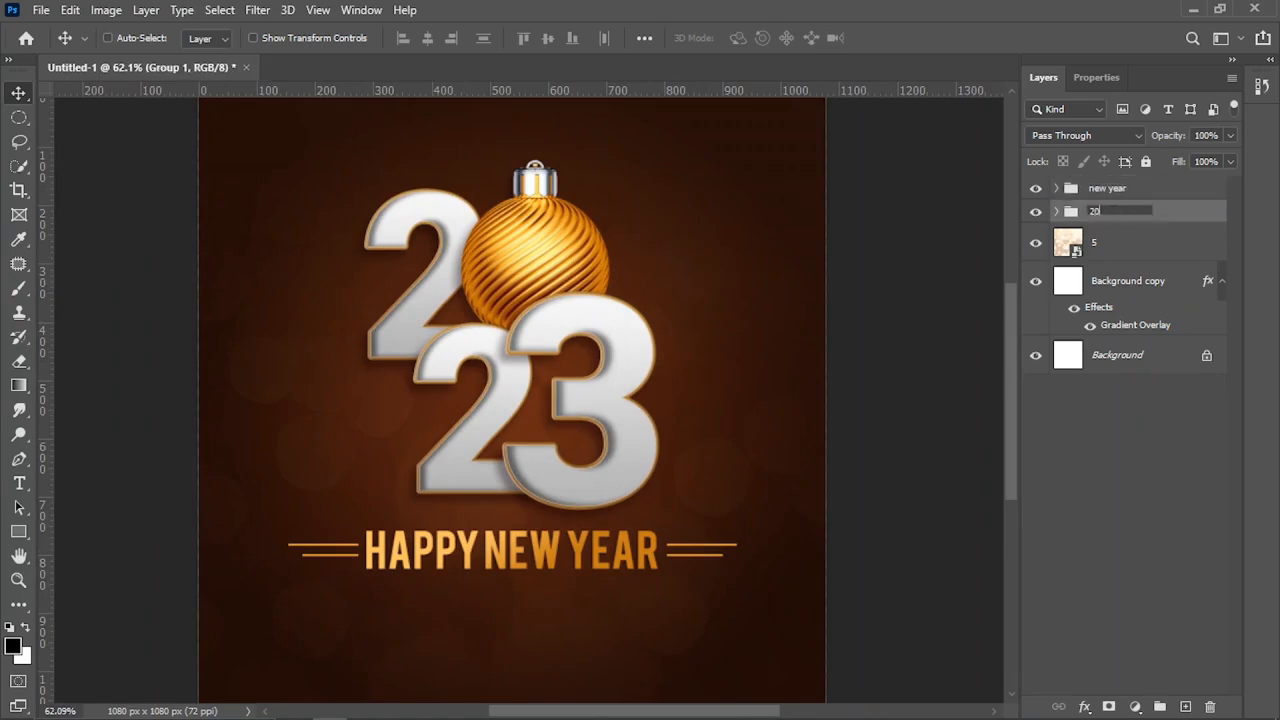
{"action": "key", "text": "Return"}
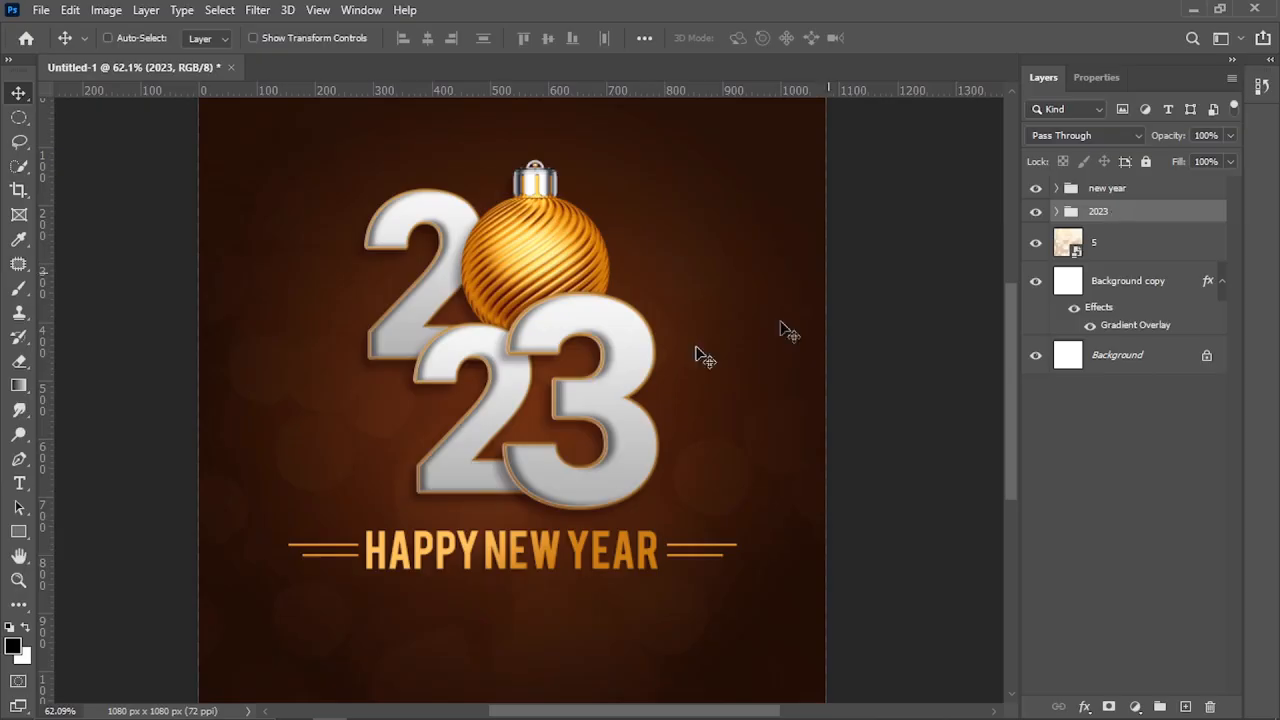
Add a two-line centred text below HAPPY NEW YEAR, above the new year group: "May The New Year Bring You Happiness," / "Peace And Prosperity.".
{"action": "scroll", "coordinate": [491, 449], "scroll_direction": "up", "scroll_amount": 2}
{"action": "left_click_drag", "start_coordinate": [499, 415], "coordinate": [492, 403]}
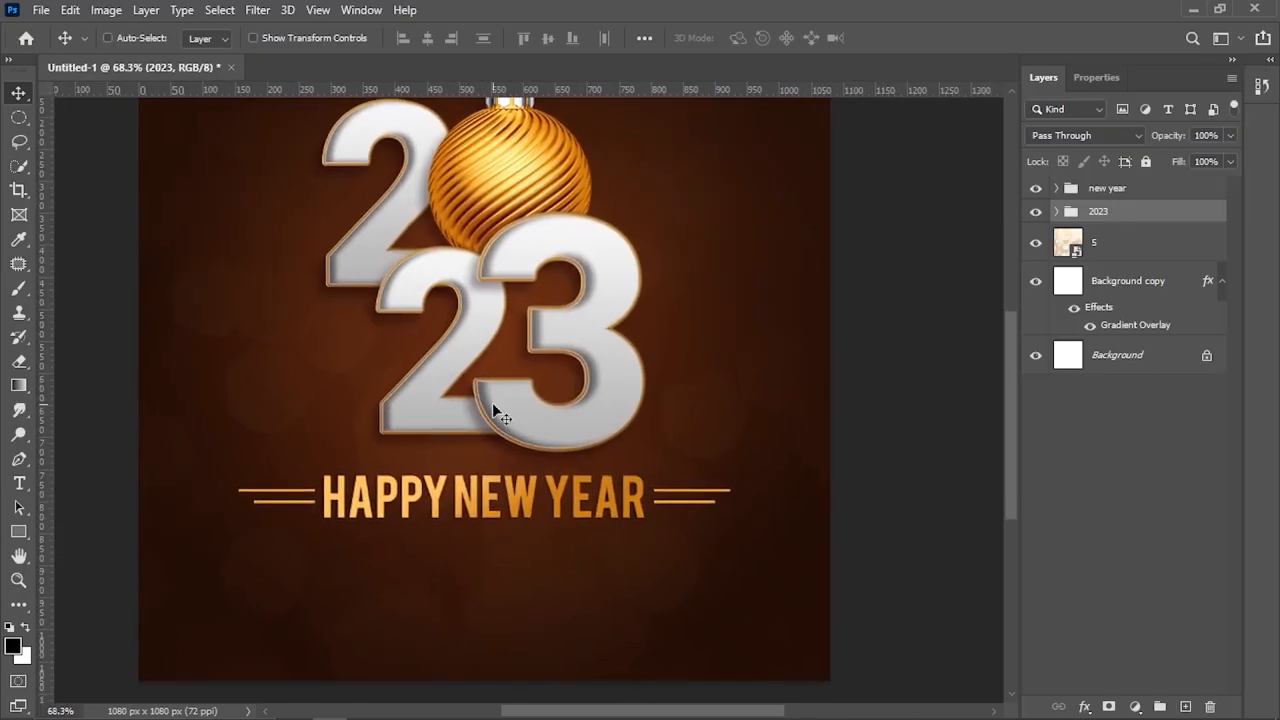
{"action": "scroll", "coordinate": [510, 448], "scroll_direction": "down", "scroll_amount": 2}
{"action": "scroll", "coordinate": [552, 493], "scroll_direction": "up", "scroll_amount": 3}
{"action": "left_click_drag", "start_coordinate": [512, 448], "coordinate": [522, 408]}
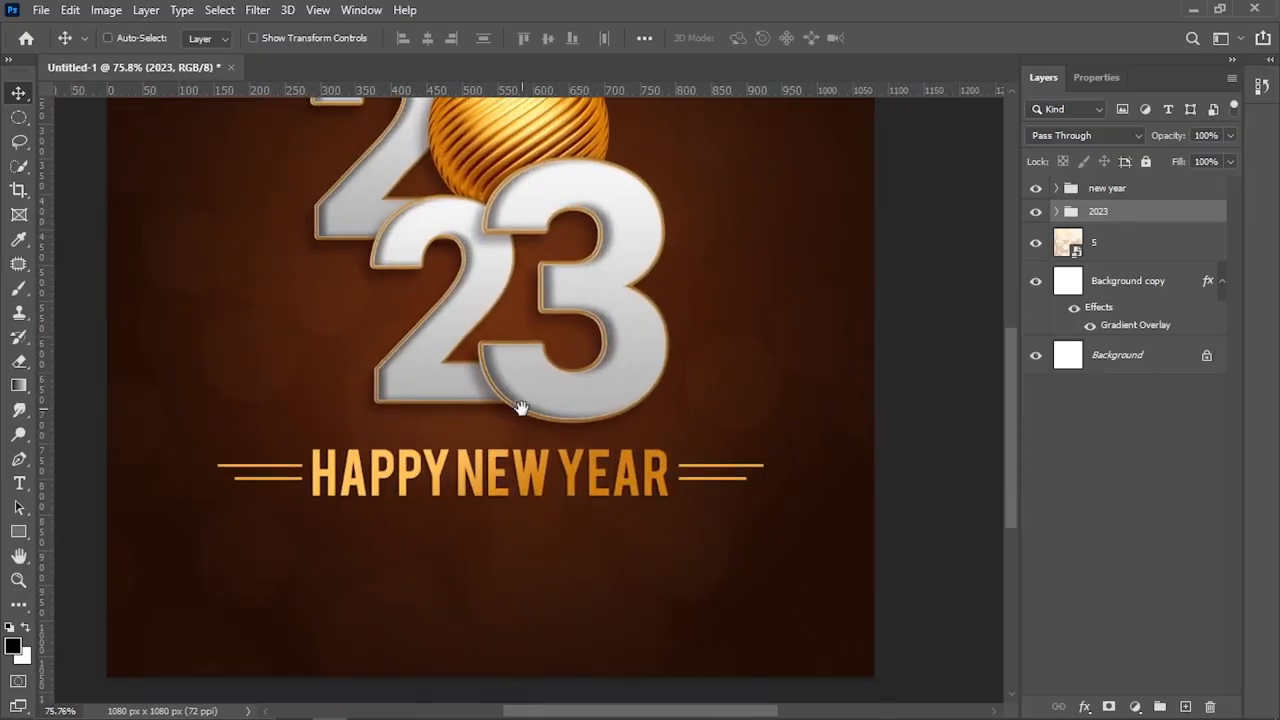
{"action": "left_click", "coordinate": [19, 486]}
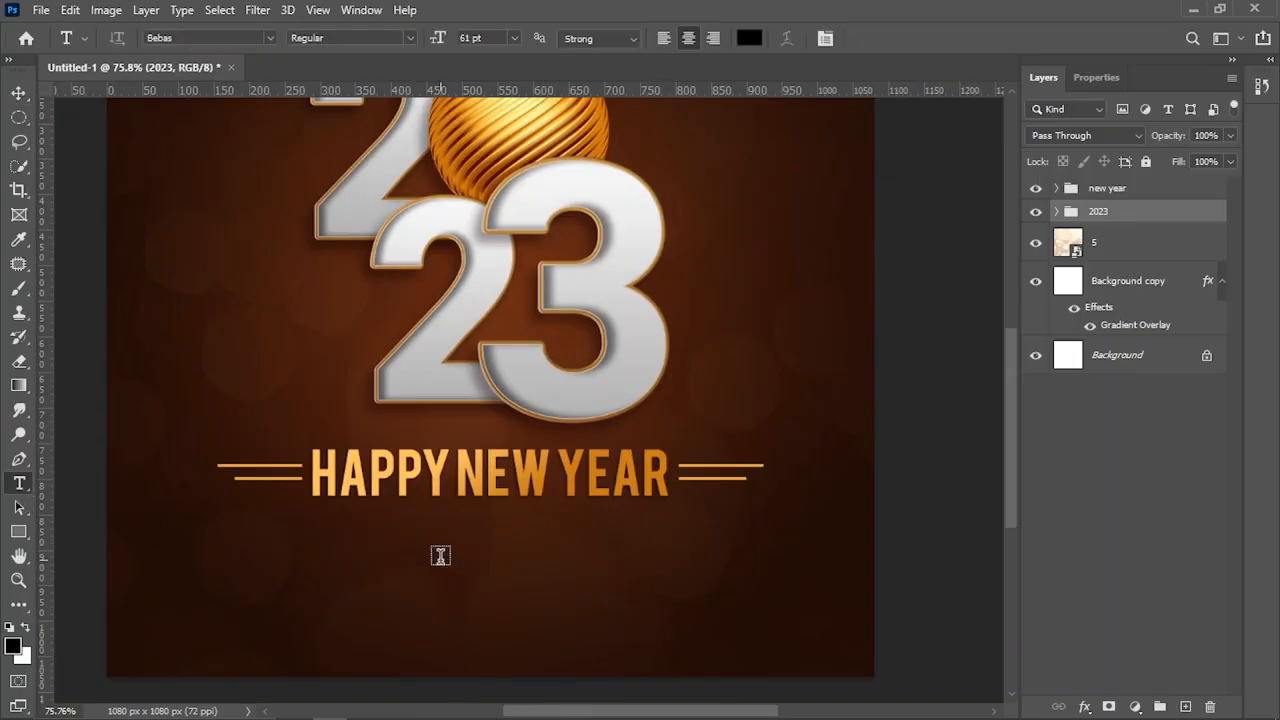
{"action": "left_click", "coordinate": [1107, 188]}
{"action": "left_click", "coordinate": [413, 546]}
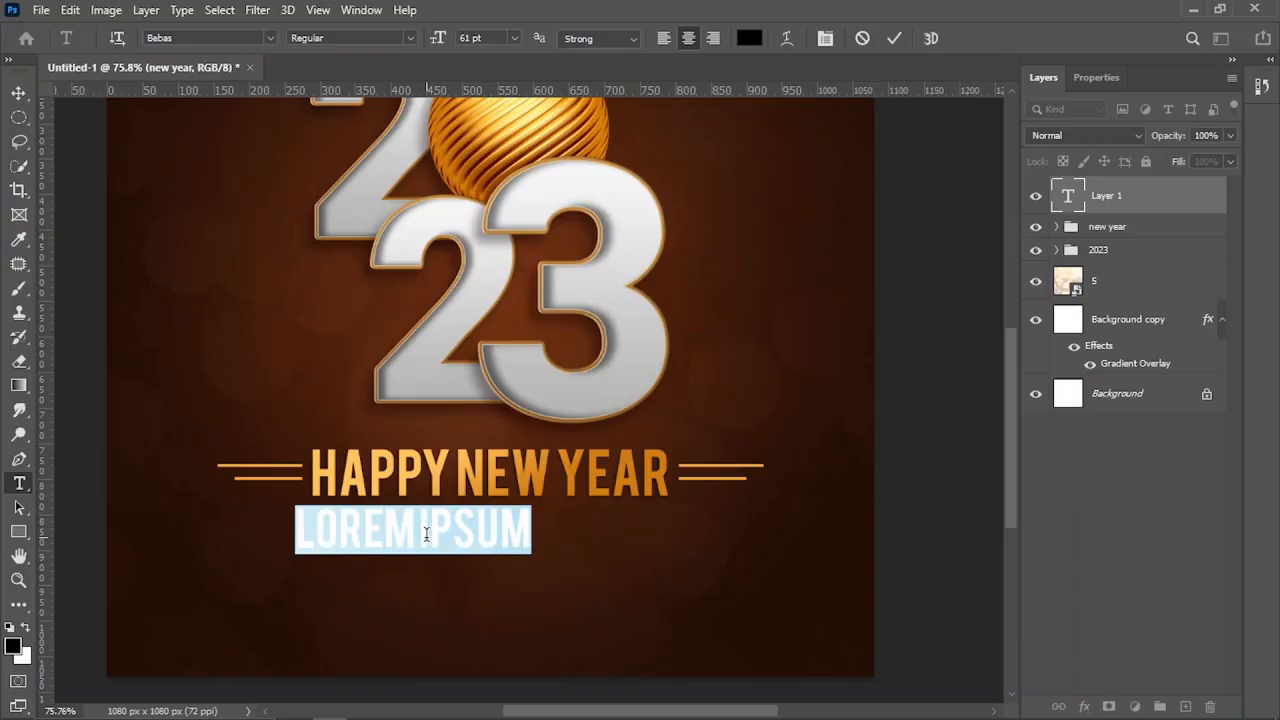
{"action": "type", "text": "MAY THE N"}
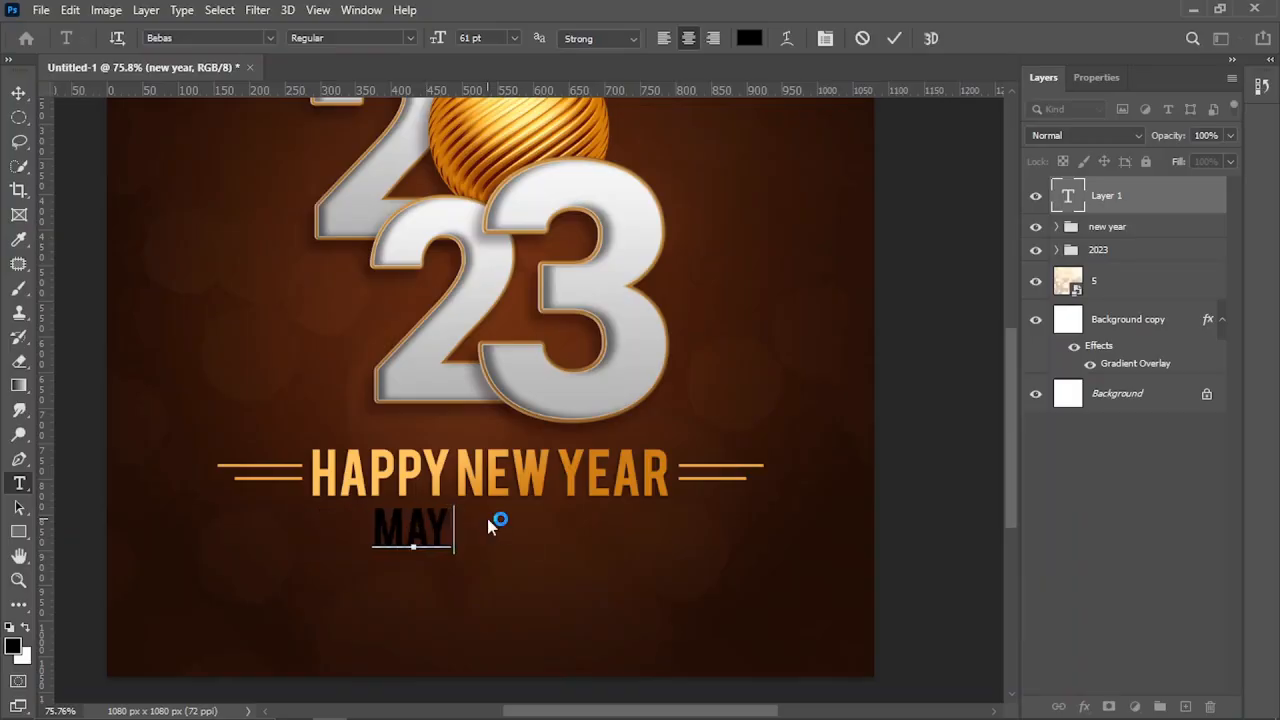
{"action": "type", "text": "E"}
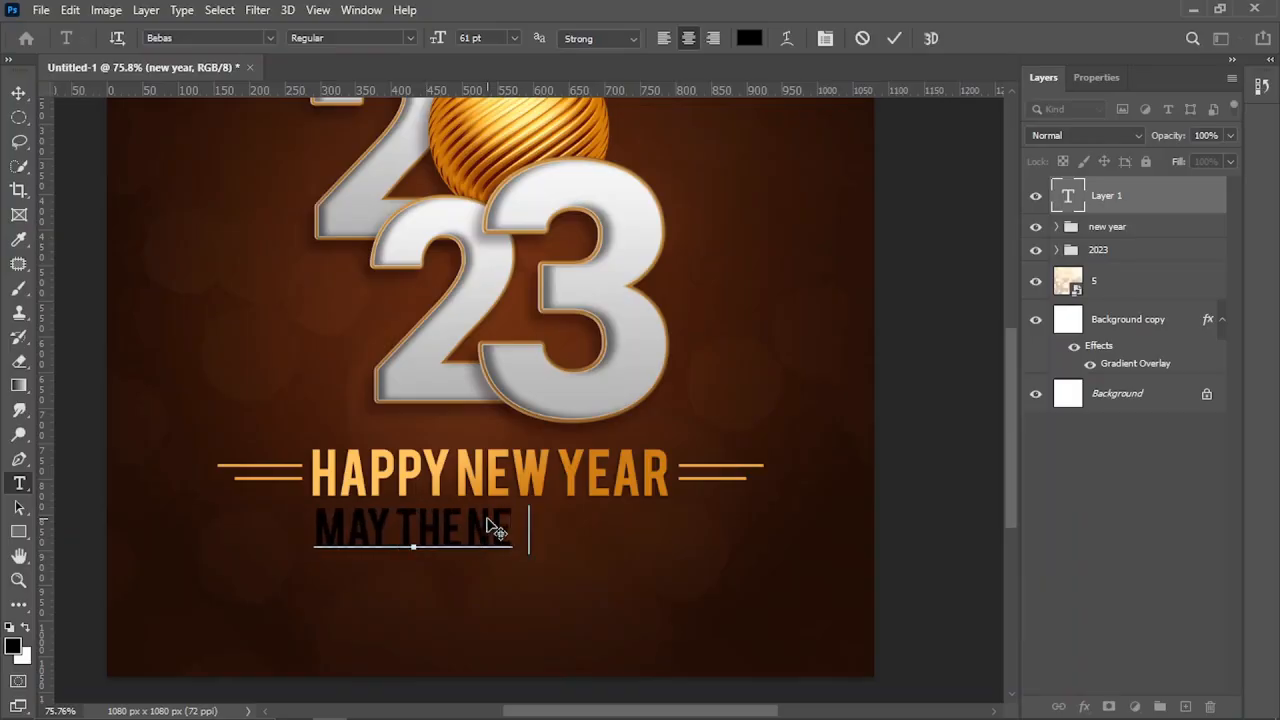
{"action": "type", "text": "W YEAR"}
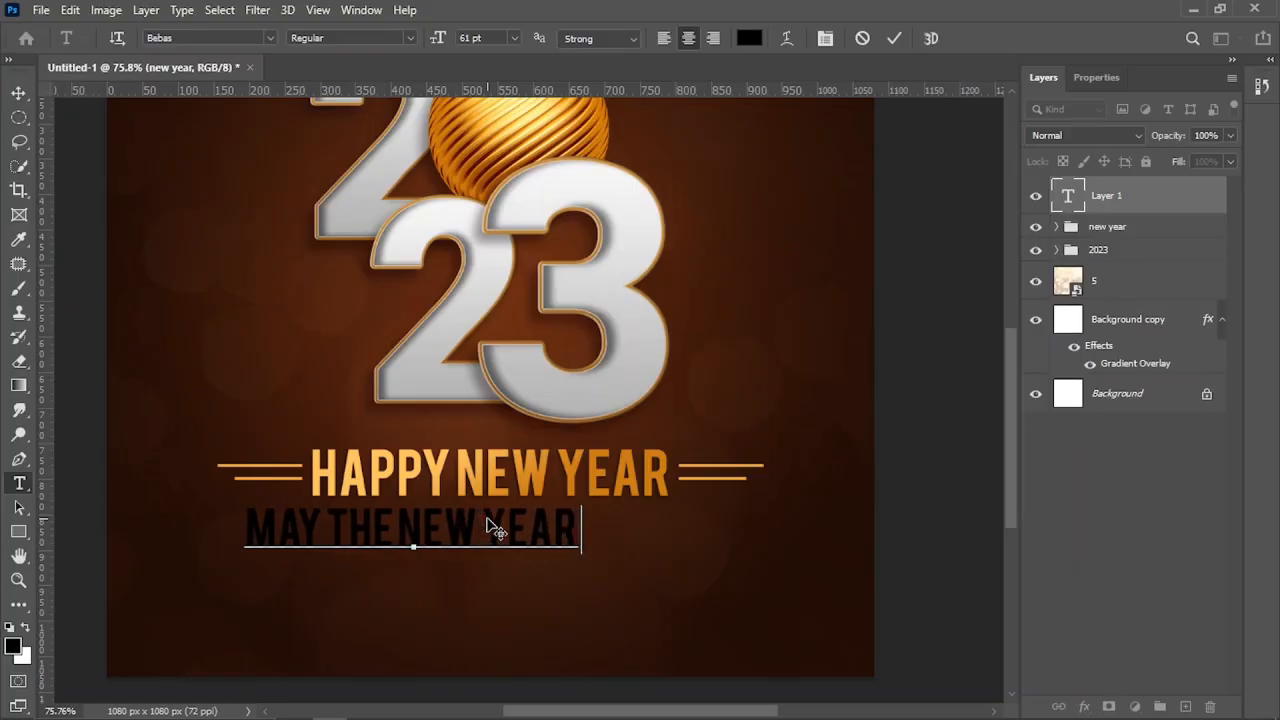
{"action": "type", "text": " BRING Y"}
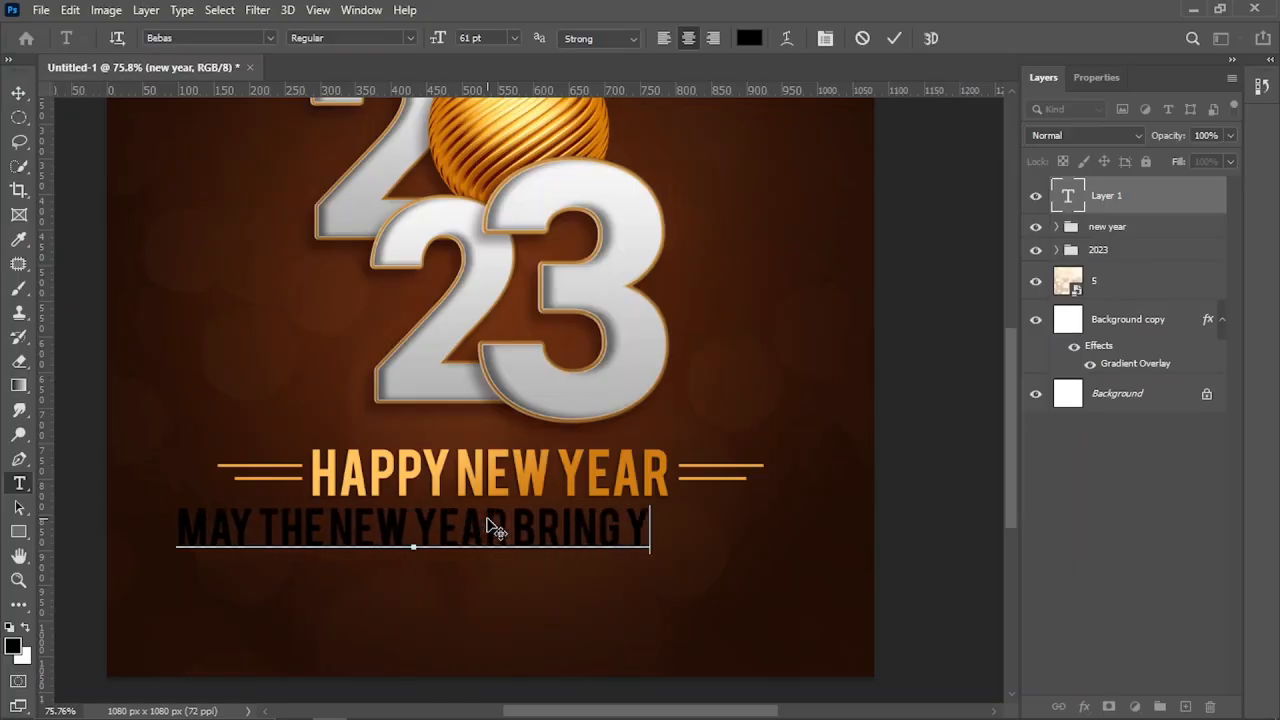
{"action": "type", "text": "OU HAPP"}
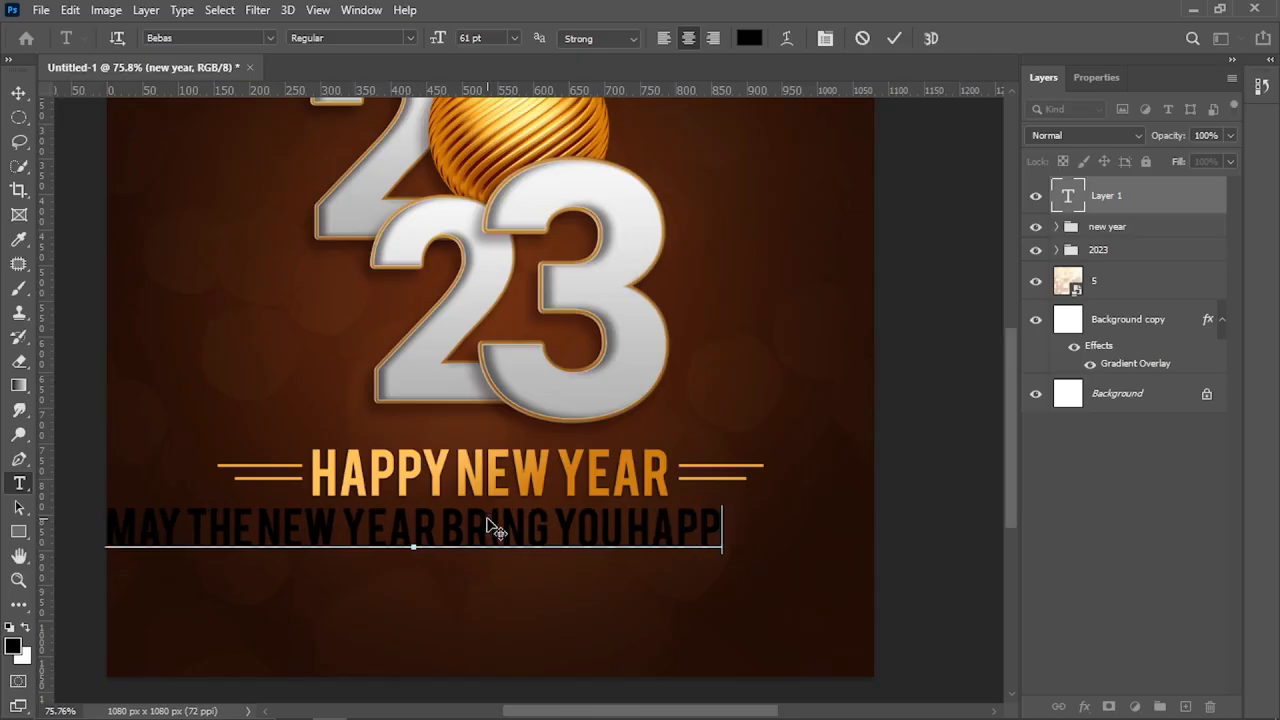
{"action": "type", "text": "INESS."}
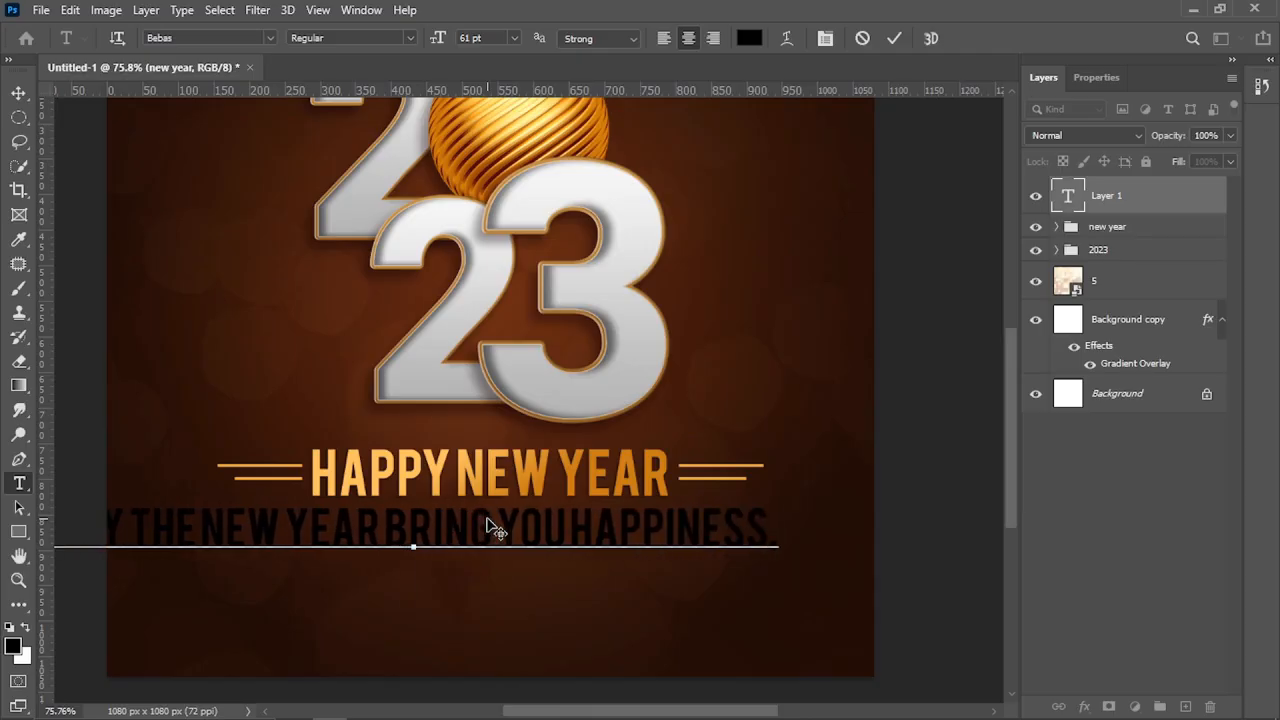
{"action": "type", "text": "PEACE"}
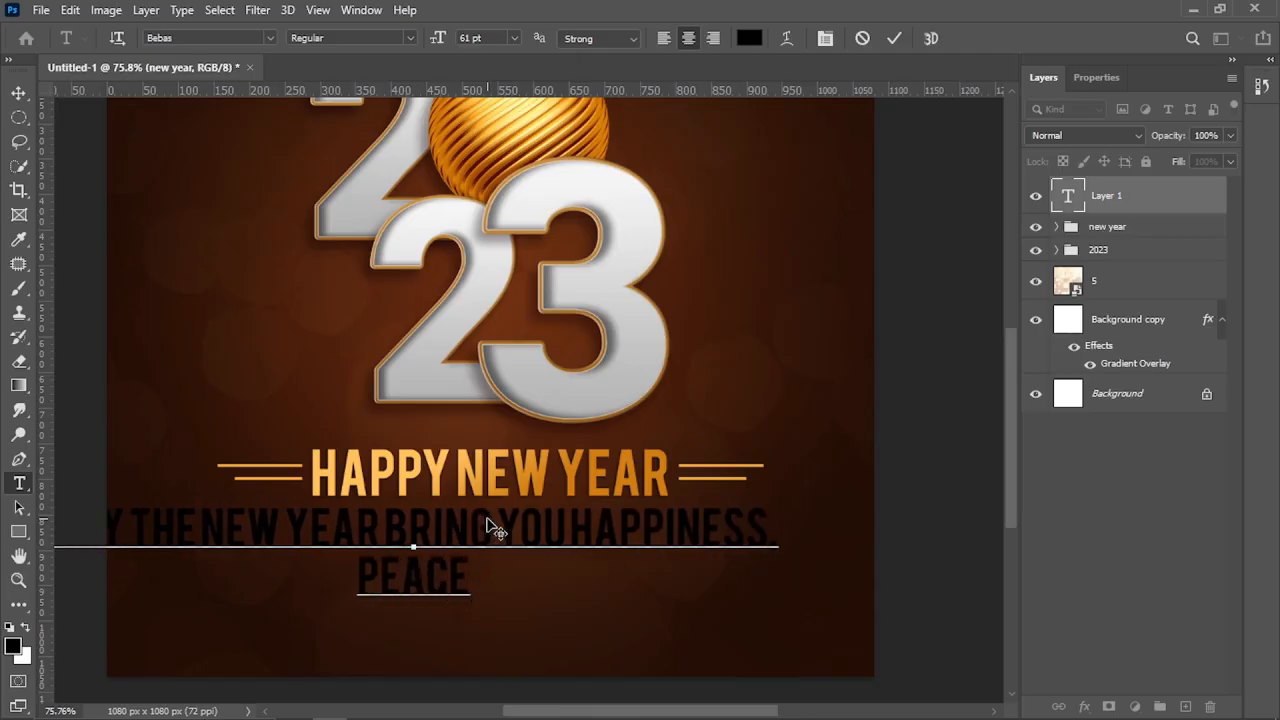
{"action": "type", "text": " AND P"}
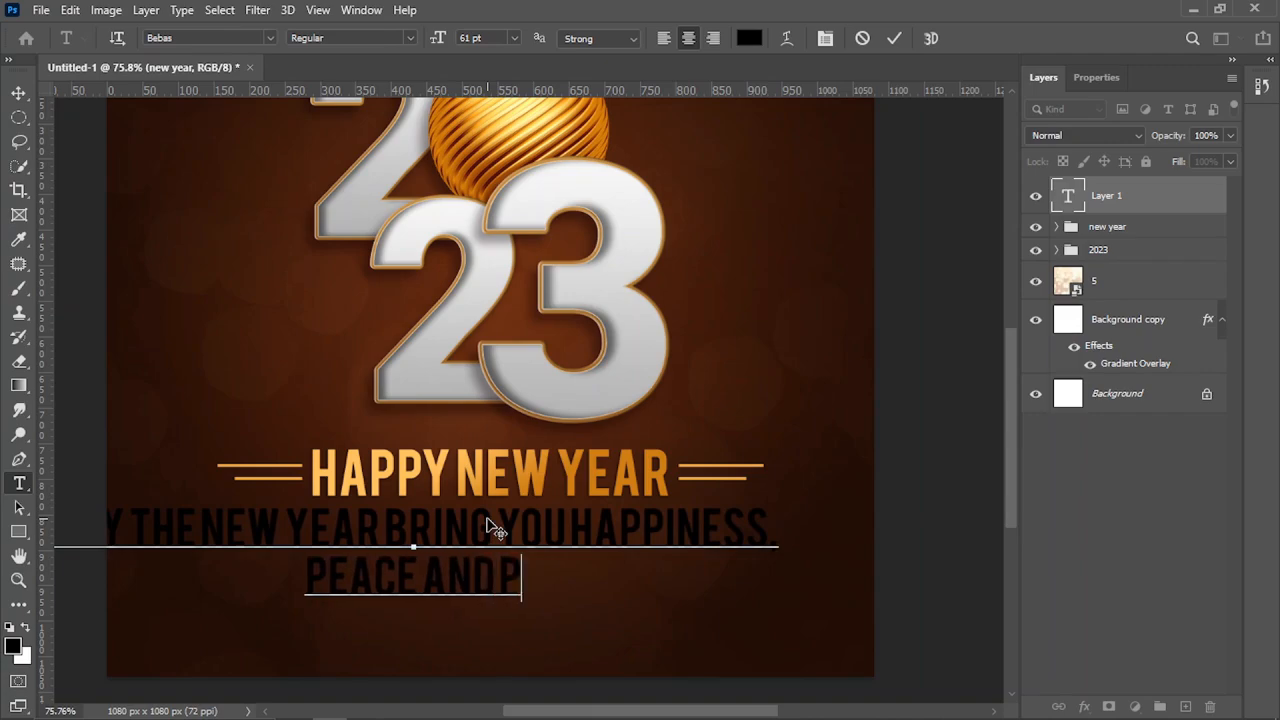
{"action": "type", "text": "ROSPER"}
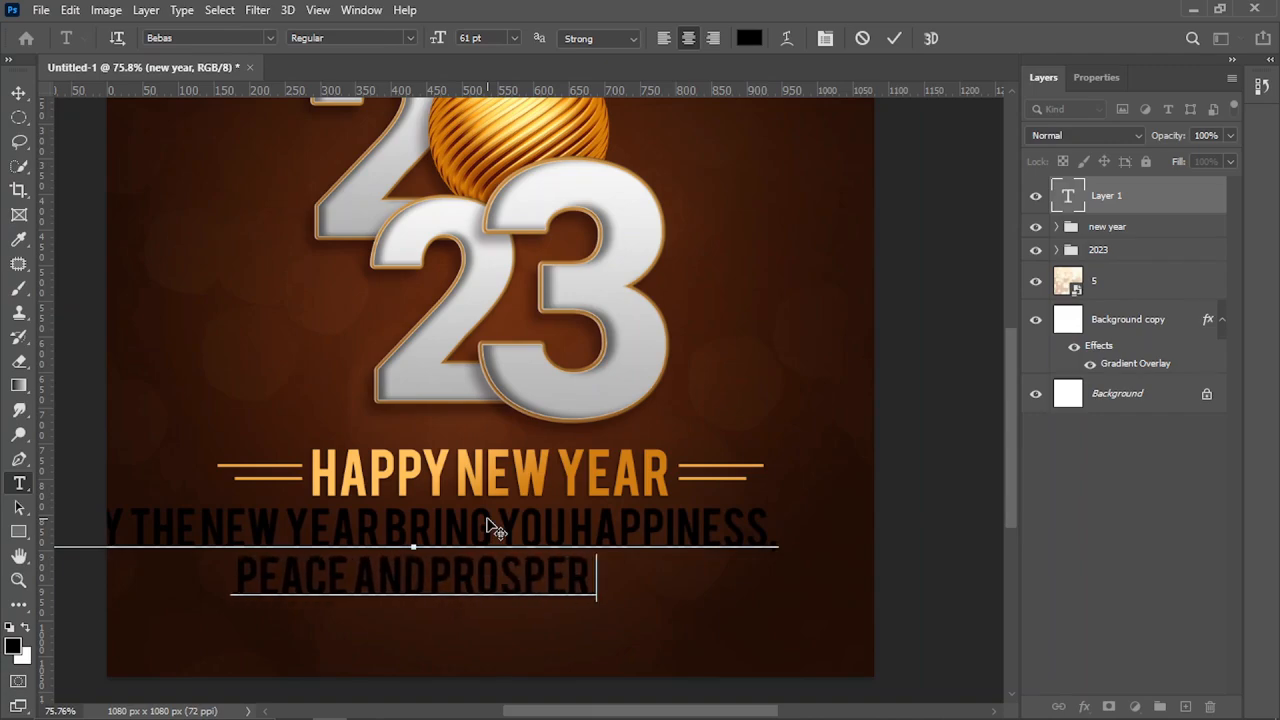
{"action": "type", "text": "ITY."}
Set the whole greeting text to Poppins Regular at 26 pt.
{"action": "key", "text": "ctrl+a"}
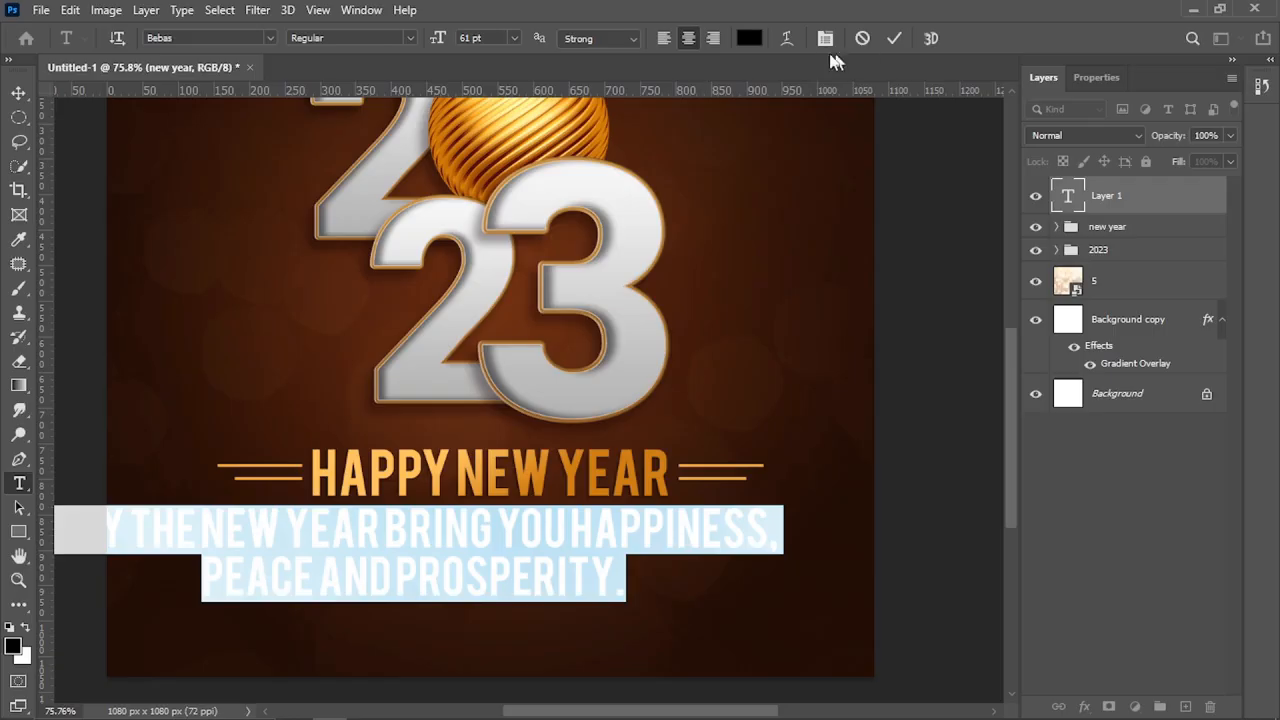
{"action": "left_click", "coordinate": [825, 38]}
{"action": "left_click_drag", "start_coordinate": [747, 171], "coordinate": [941, 149]}
{"action": "left_click", "coordinate": [907, 186]}
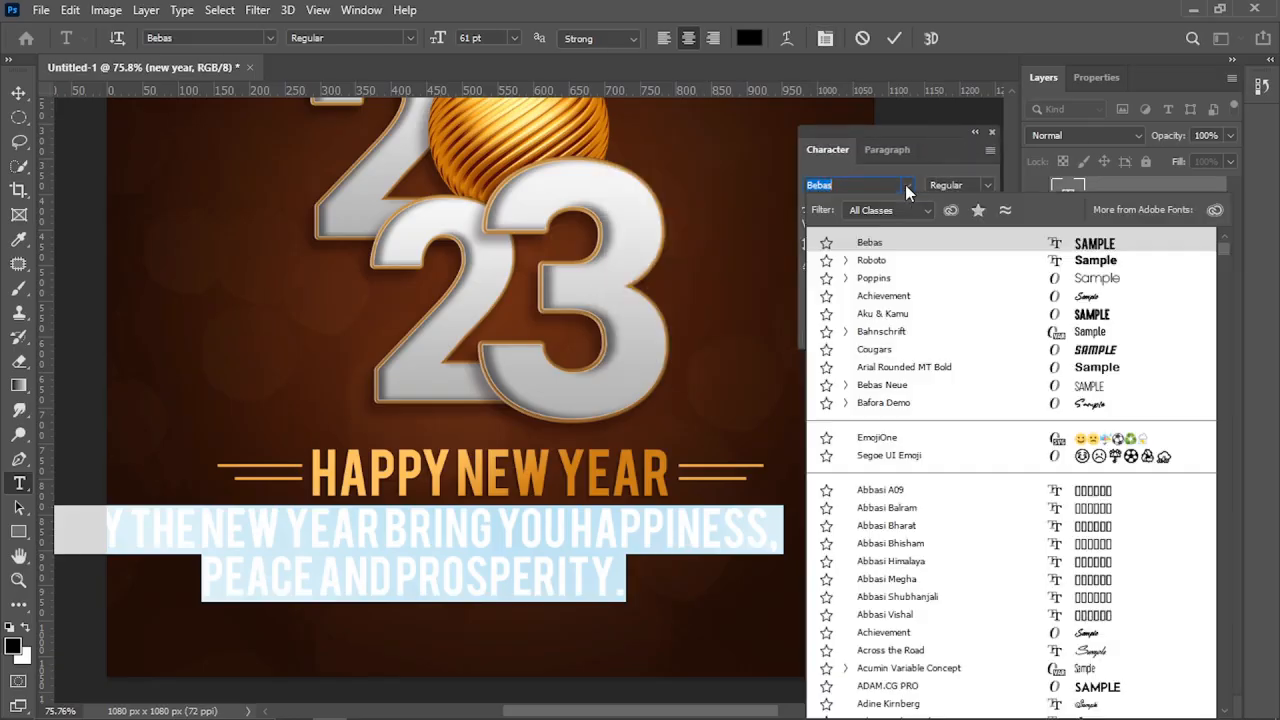
{"action": "left_click", "coordinate": [900, 278]}
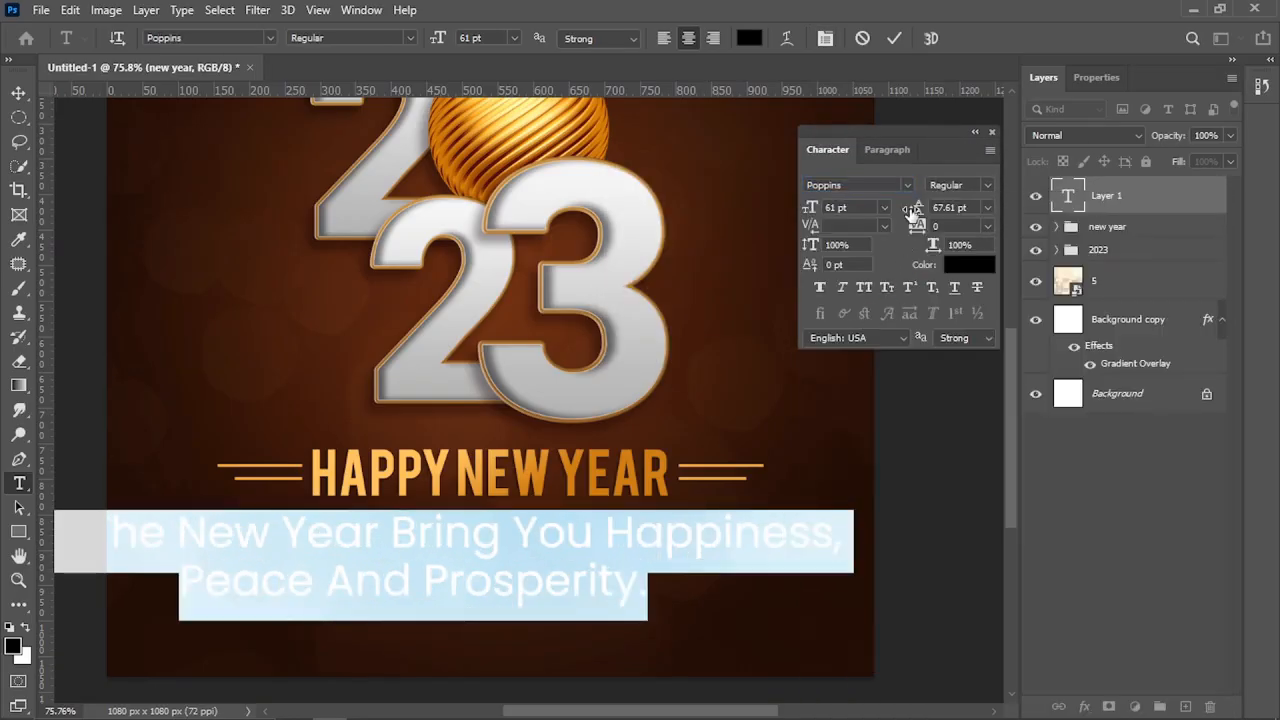
{"action": "left_click_drag", "start_coordinate": [812, 212], "coordinate": [776, 223]}
Colour the greeting text white and set its leading to 32 pt.
{"action": "left_click", "coordinate": [970, 266]}
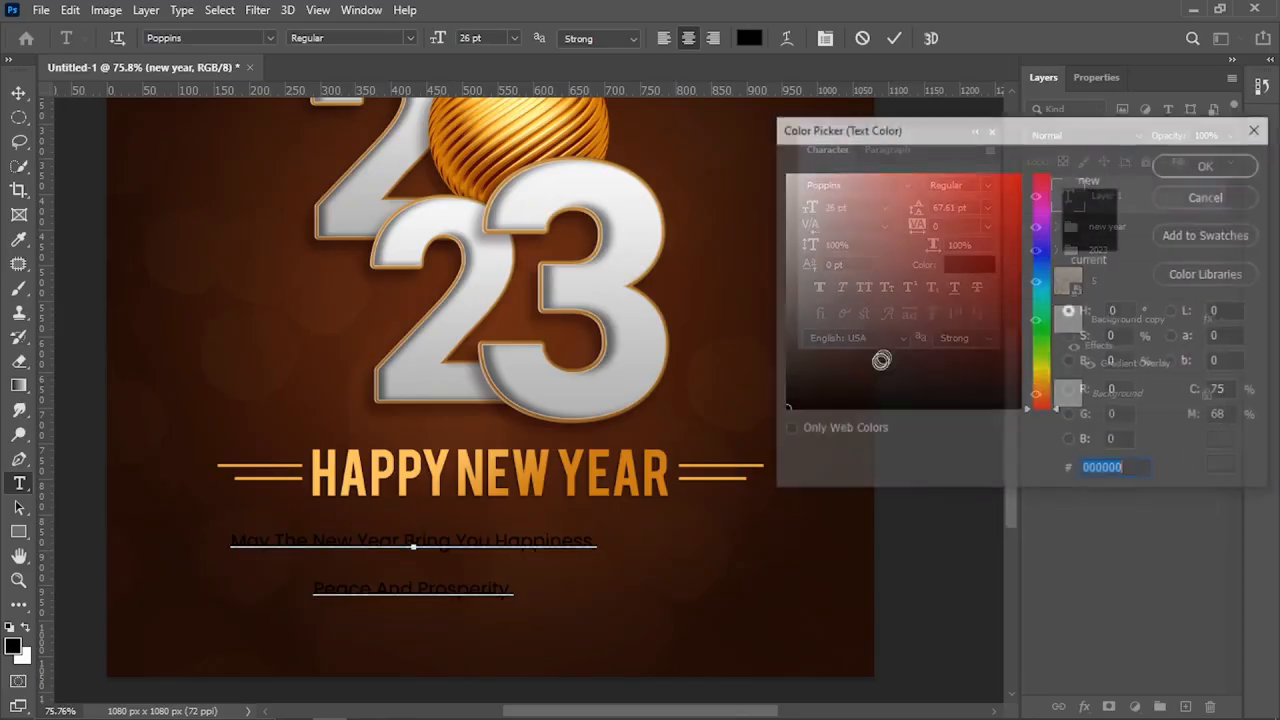
{"action": "left_click_drag", "start_coordinate": [880, 360], "coordinate": [737, 14]}
{"action": "left_click", "coordinate": [1208, 164]}
{"action": "left_click_drag", "start_coordinate": [917, 212], "coordinate": [882, 218]}
{"action": "left_click", "coordinate": [18, 94]}
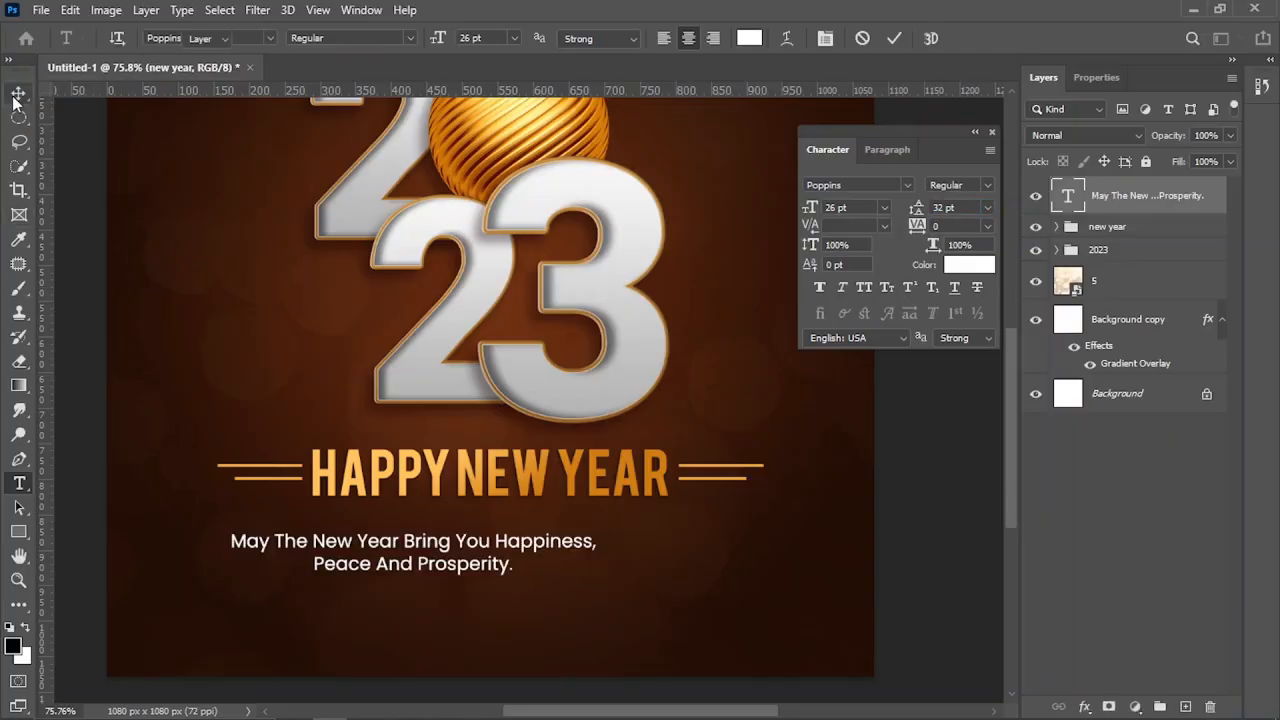
Centre the greeting text horizontally on the canvas and nudge it slightly up towards HAPPY NEW YEAR.
{"action": "key", "text": "ctrl+a"}
{"action": "left_click", "coordinate": [427, 38]}
{"action": "key", "text": "ctrl+d"}
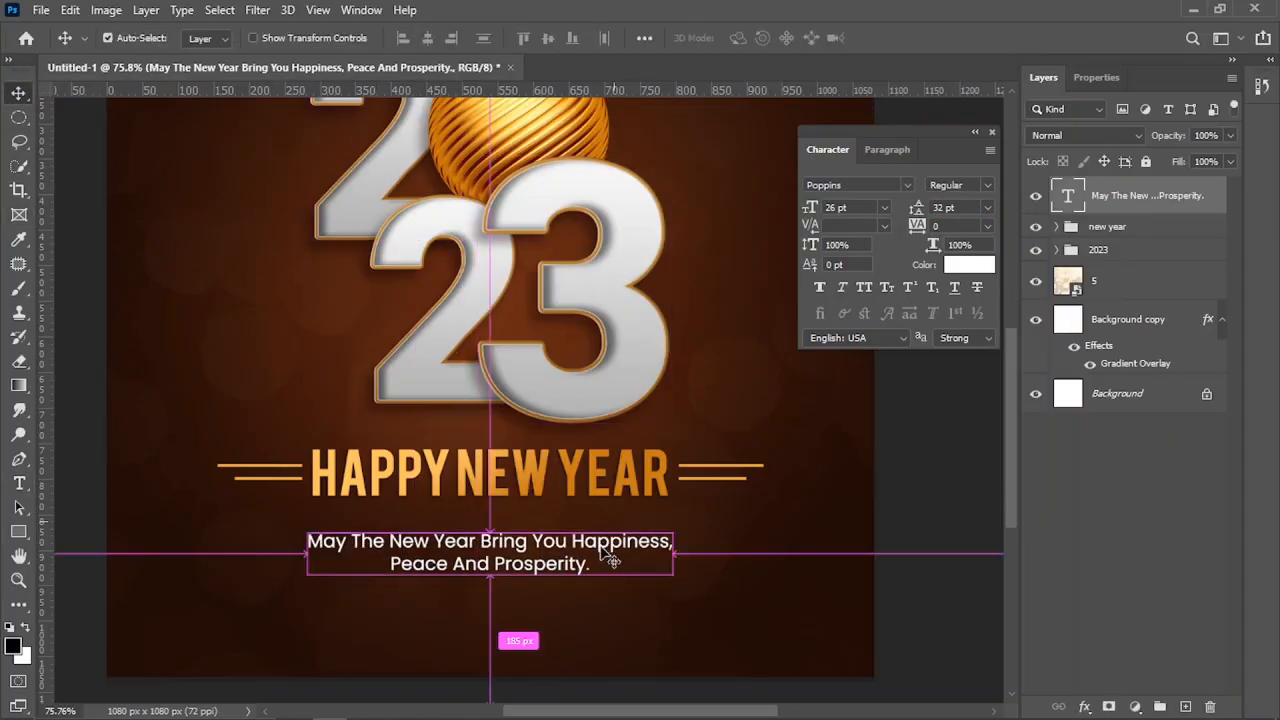
{"action": "key", "text": "ctrl+t"}
{"action": "left_click_drag", "start_coordinate": [586, 557], "coordinate": [586, 555]}
{"action": "key", "text": "Return"}
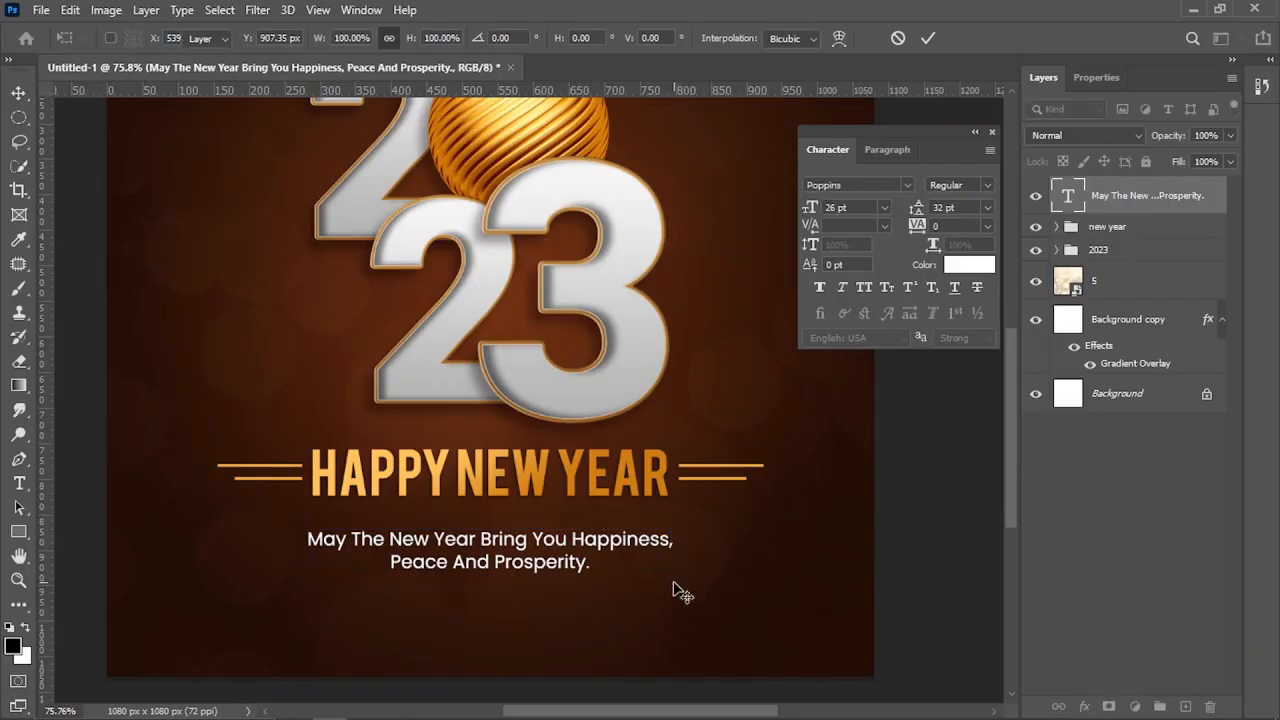
Set the tracking of the whole greeting text to 160.
{"action": "key", "text": "t"}
{"action": "left_click", "coordinate": [608, 538]}
{"action": "key", "text": "ctrl+a"}
{"action": "left_click_drag", "start_coordinate": [916, 232], "coordinate": [924, 229]}
{"action": "left_click", "coordinate": [17, 95]}
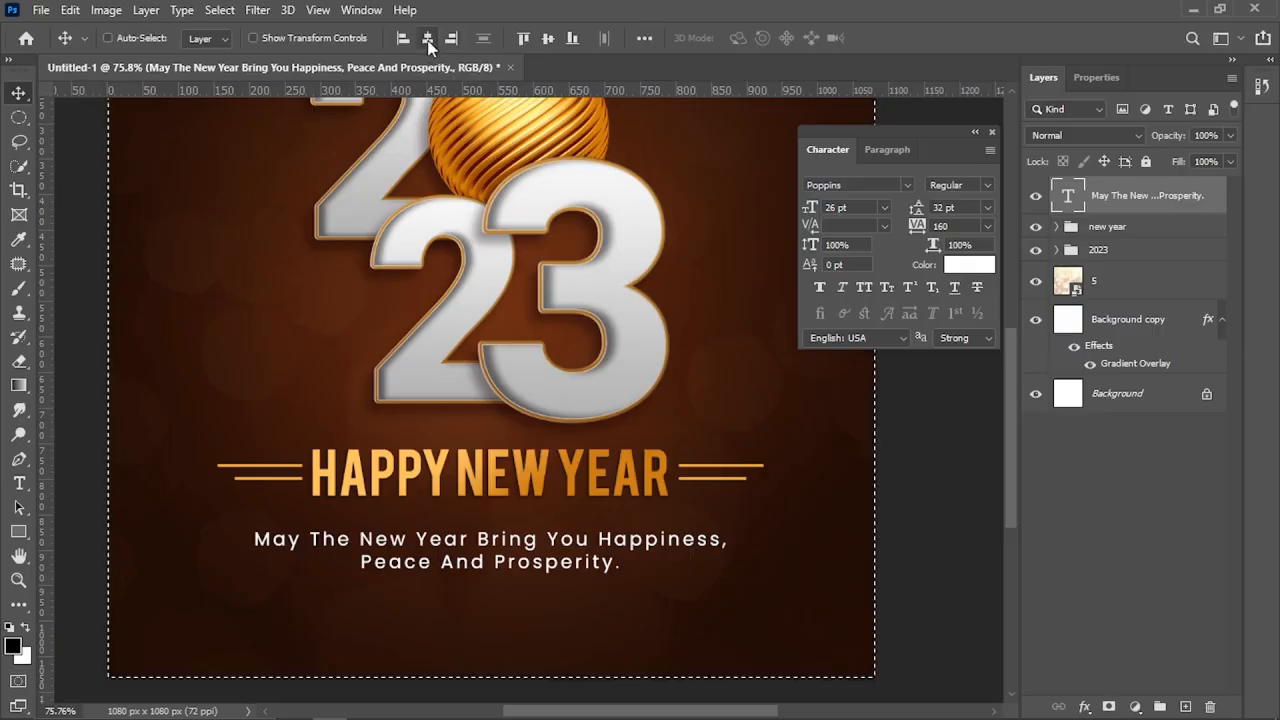
Scale the greeting text down to about 90.5%, nudge it slightly up and close the text formatting options.
{"action": "key", "text": "ctrl+t"}
{"action": "left_click_drag", "start_coordinate": [727, 582], "coordinate": [703, 571]}
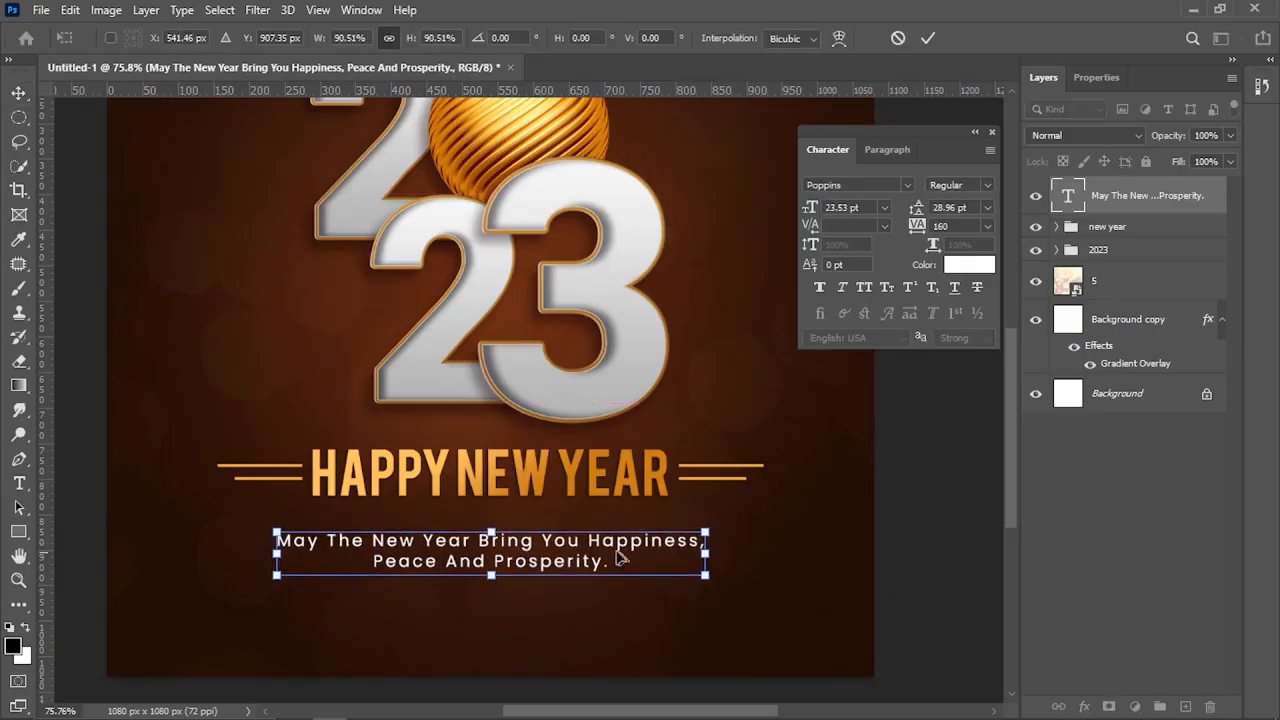
{"action": "key", "text": "Return"}
{"action": "key", "text": "ctrl+0"}
{"action": "key", "text": "Up"}
{"action": "key", "text": "Up"}
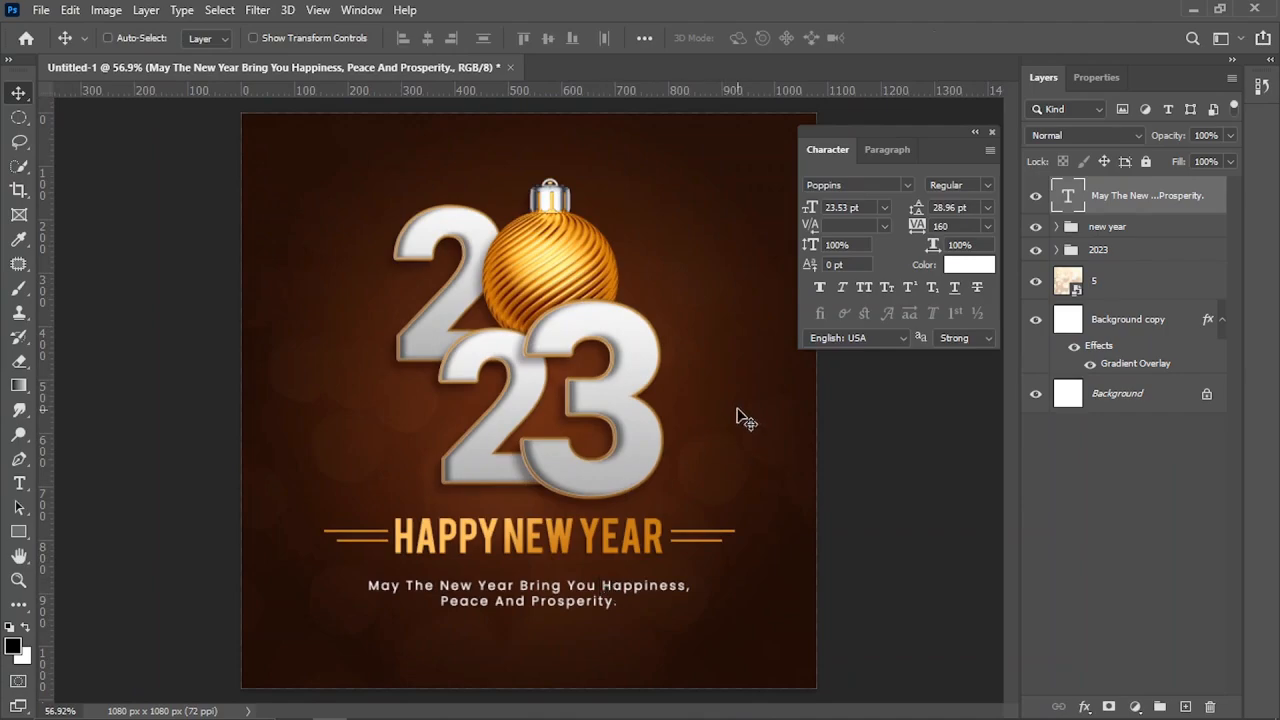
{"action": "left_click", "coordinate": [993, 132]}
Duplicate the gold ornament's layer, bring the copy to the top of the layer stack and collapse the 2023 group.
{"action": "scroll", "coordinate": [702, 368], "scroll_direction": "up", "scroll_amount": 1}
{"action": "left_click_drag", "start_coordinate": [700, 366], "coordinate": [672, 375]}
{"action": "right_click", "coordinate": [520, 248]}
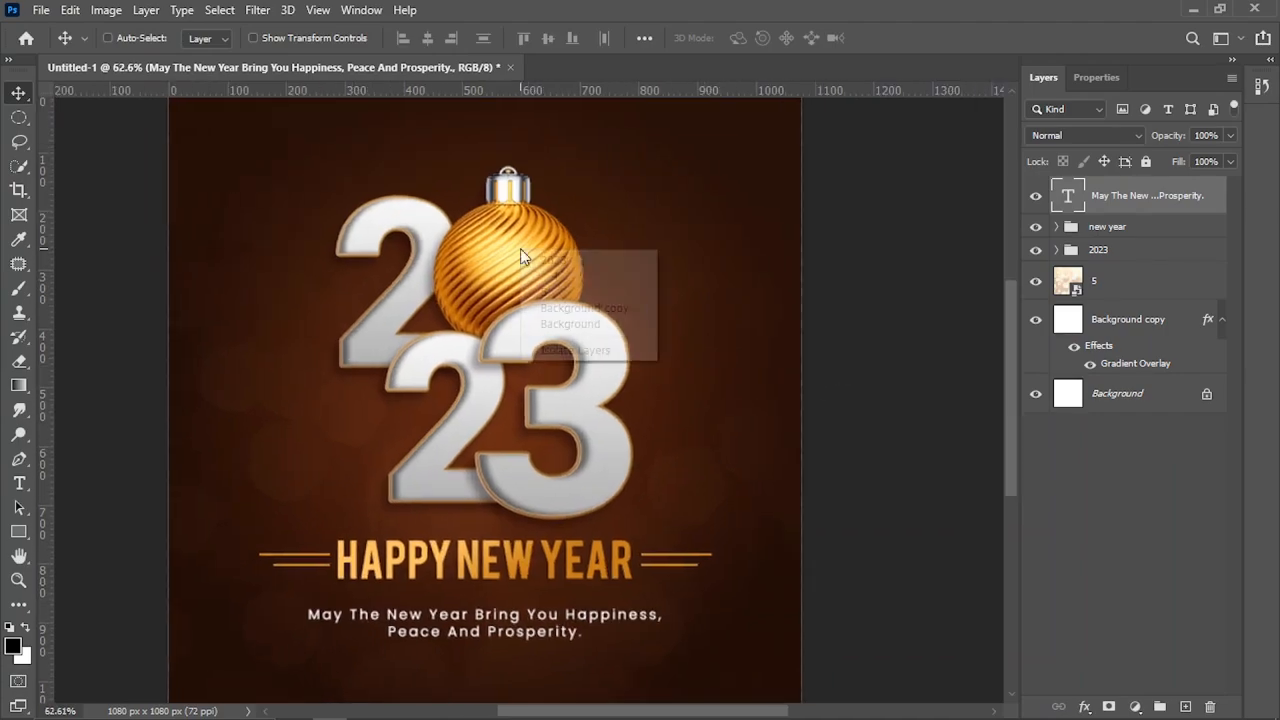
{"action": "left_click", "coordinate": [557, 277]}
{"action": "left_click_drag", "start_coordinate": [540, 265], "coordinate": [553, 240]}
{"action": "key", "text": "ctrl+z"}
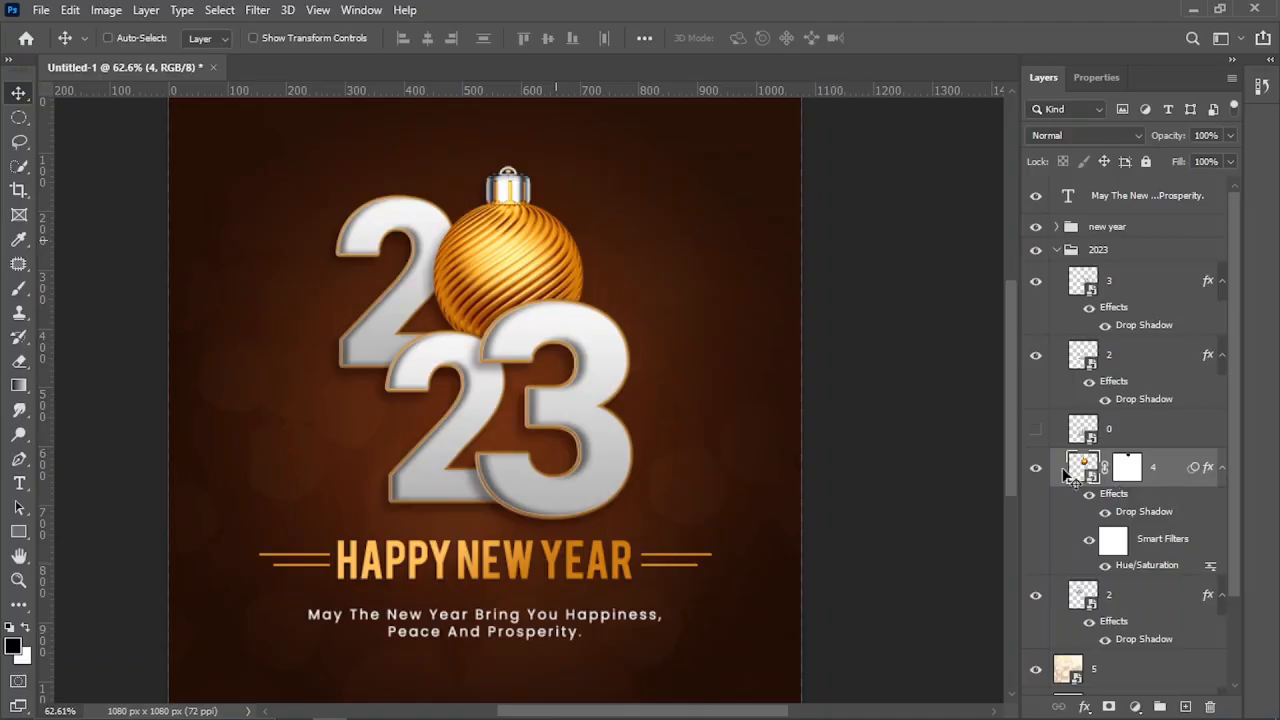
{"action": "left_click_drag", "start_coordinate": [1075, 473], "coordinate": [1185, 706]}
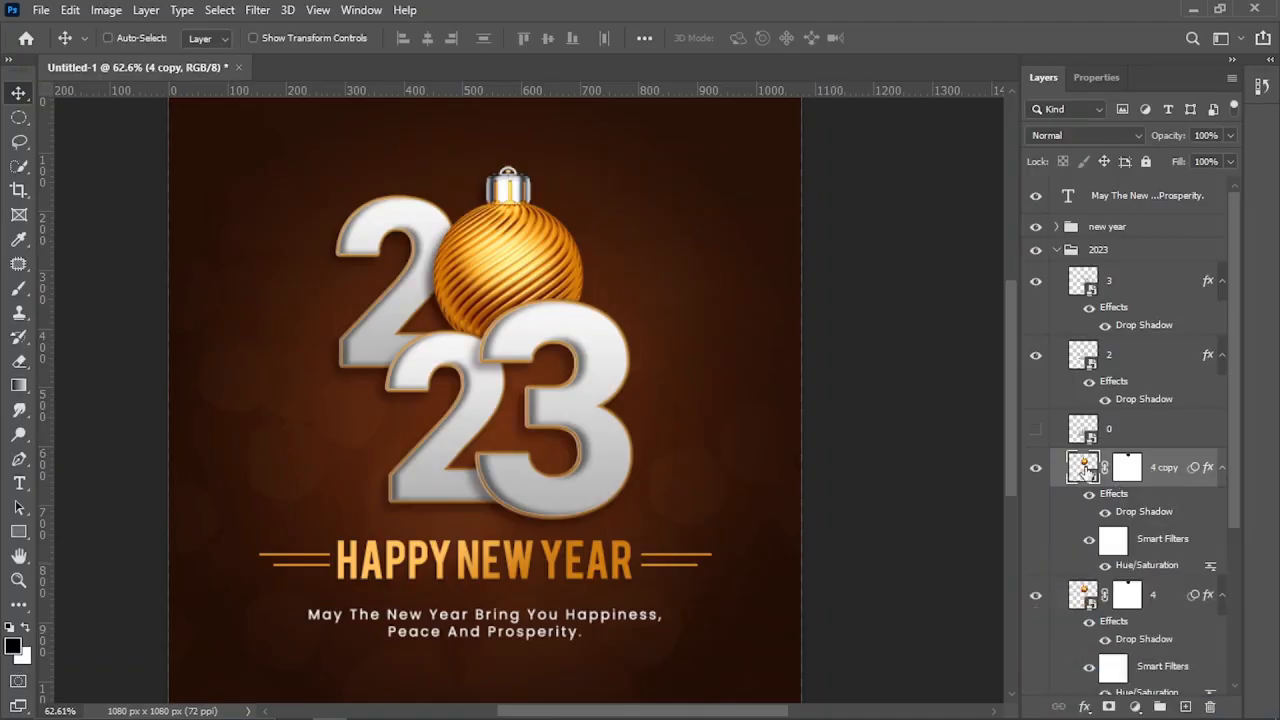
{"action": "key", "text": "ctrl+shift+bracketright"}
{"action": "key", "text": "ctrl+shift+bracketright"}
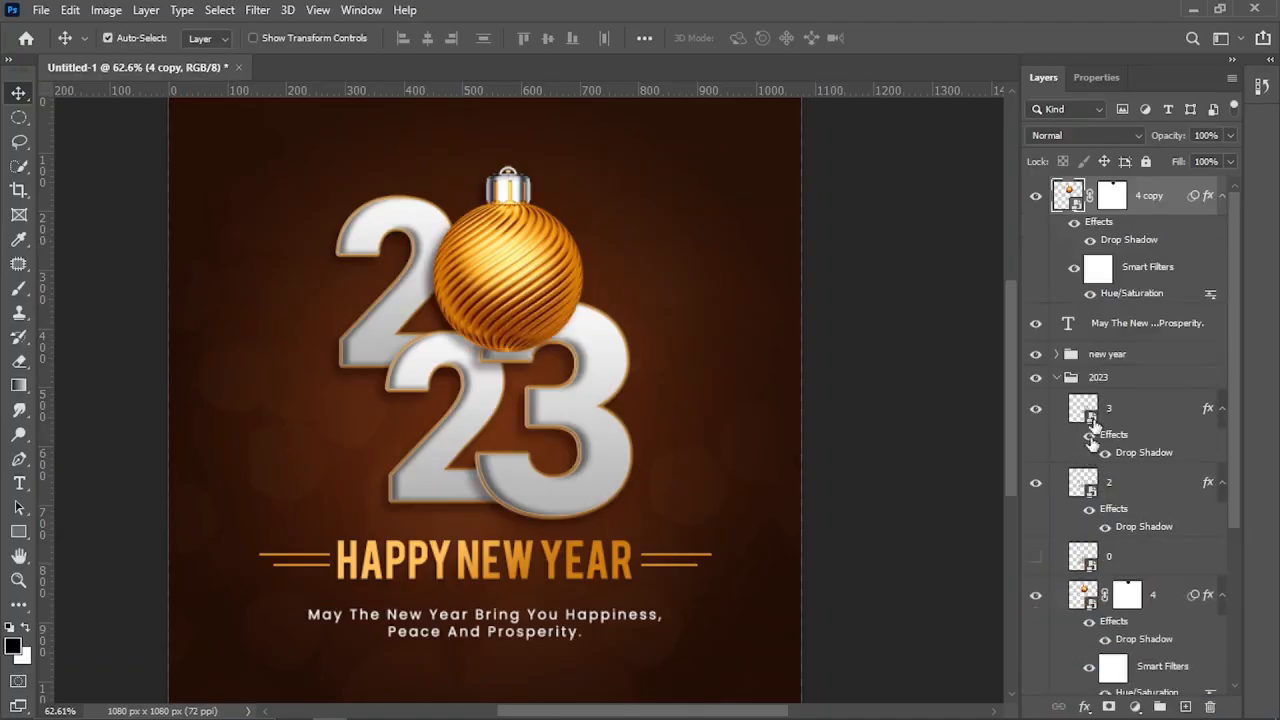
{"action": "left_click", "coordinate": [1057, 377]}
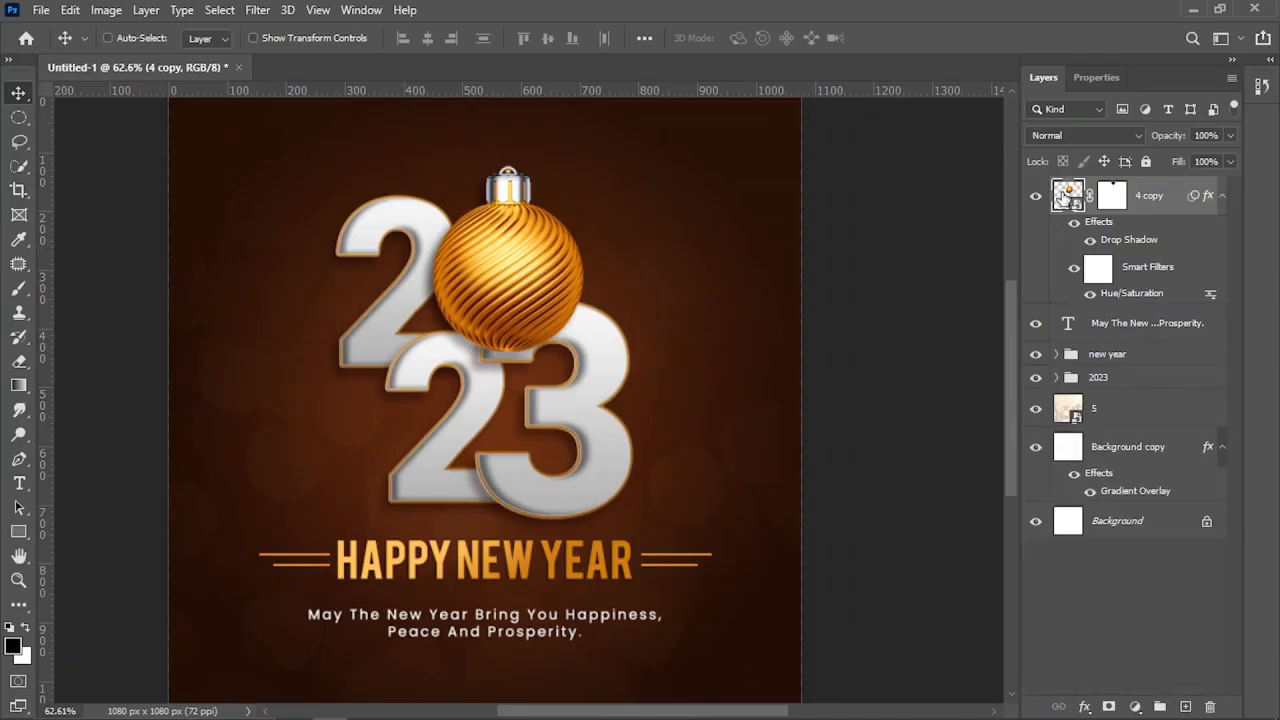
Place the ornament copy beside the 3 near the canvas's right edge, scaled to about 46% and tilted about 19° counterclockwise.
{"action": "left_click_drag", "start_coordinate": [537, 299], "coordinate": [737, 423]}
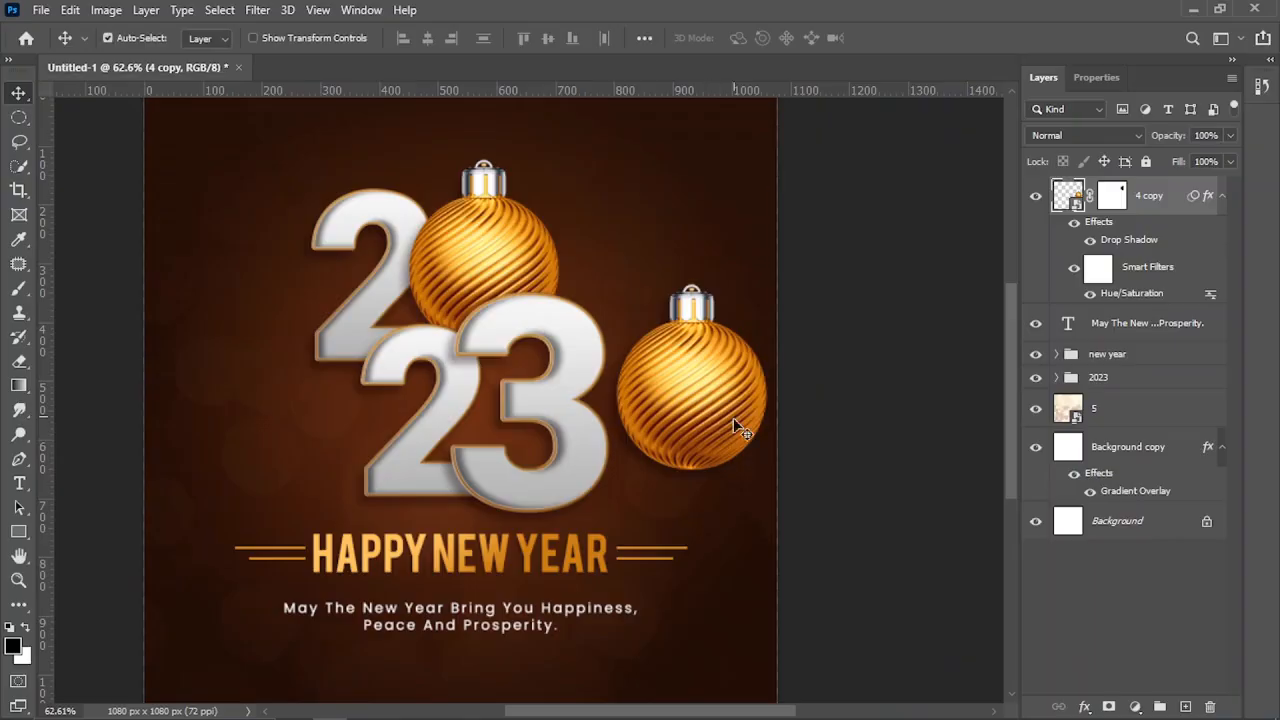
{"action": "left_click", "coordinate": [678, 297]}
{"action": "left_click_drag", "start_coordinate": [788, 170], "coordinate": [702, 256]}
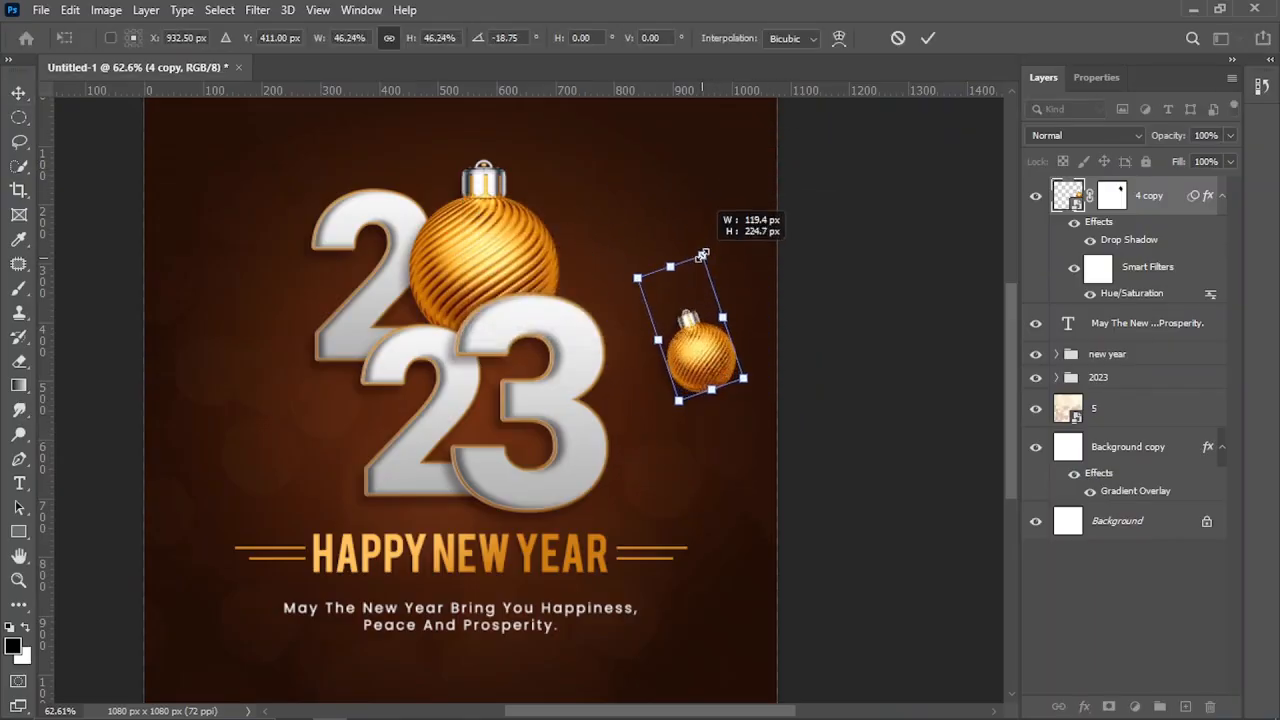
{"action": "left_click_drag", "start_coordinate": [752, 220], "coordinate": [741, 214]}
{"action": "key", "text": "Return"}
Copy the small gold ornament to the left of the 2023, enlarge it to nearly the main ornament's size and tilt it clockwise.
{"action": "left_click_drag", "start_coordinate": [707, 396], "coordinate": [290, 330]}
{"action": "key", "text": "ctrl+0"}
{"action": "scroll", "coordinate": [760, 428], "scroll_direction": "up", "scroll_amount": 1}
{"action": "key", "text": "ctrl+t"}
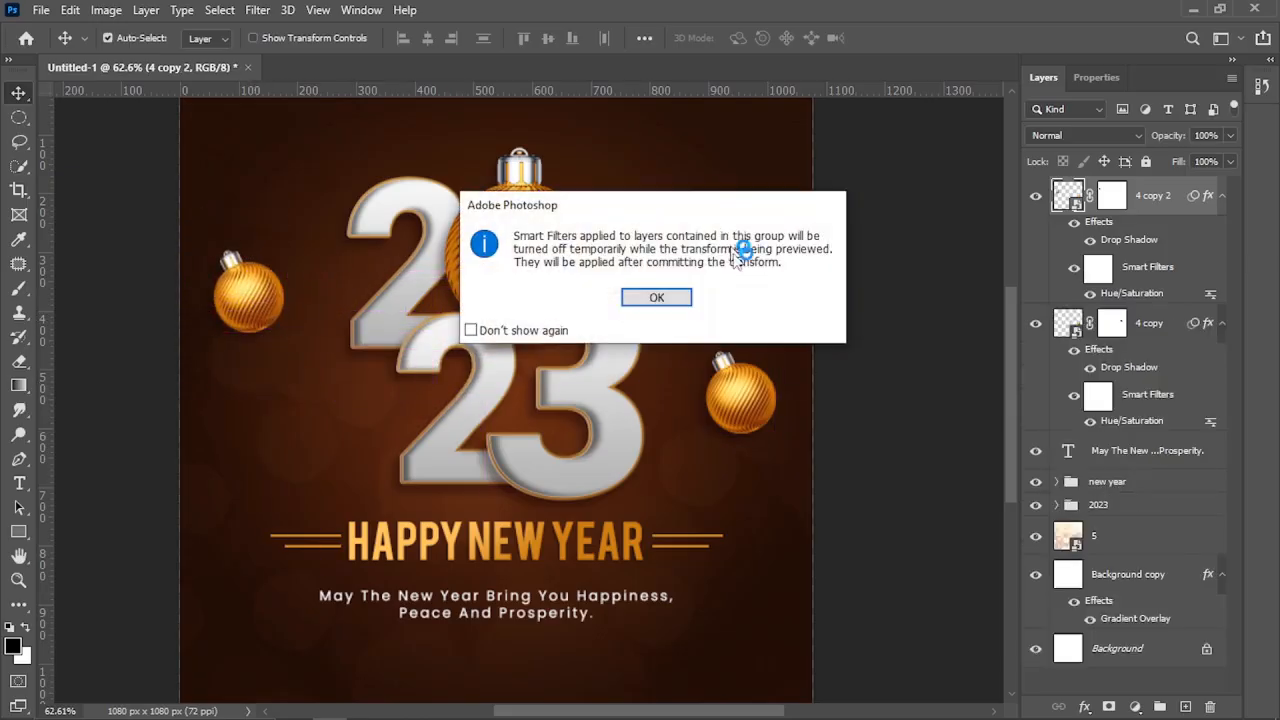
{"action": "left_click", "coordinate": [660, 294]}
{"action": "left_click_drag", "start_coordinate": [292, 200], "coordinate": [352, 237]}
{"action": "left_click_drag", "start_coordinate": [276, 296], "coordinate": [297, 268]}
{"action": "key", "text": "Return"}
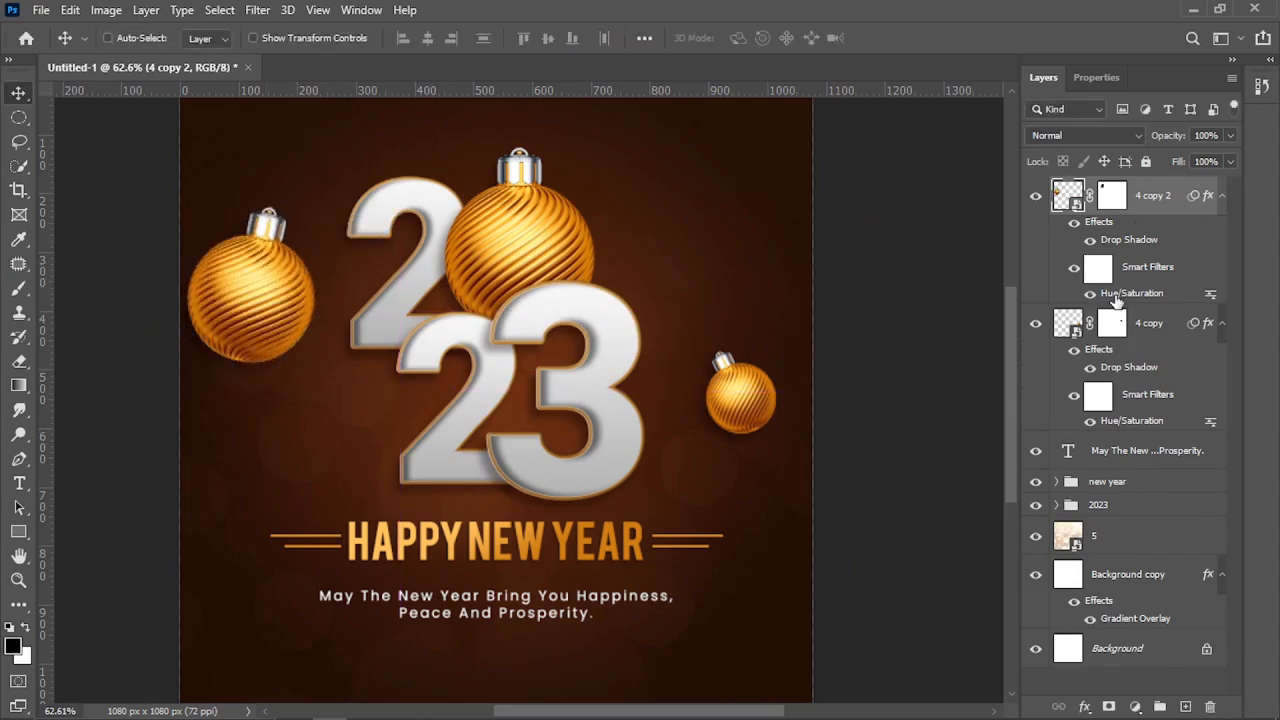
Turn the left ornament silver by setting its Hue/Saturation filter to saturation -100 and lightness +14.
{"action": "double_click", "coordinate": [1130, 293]}
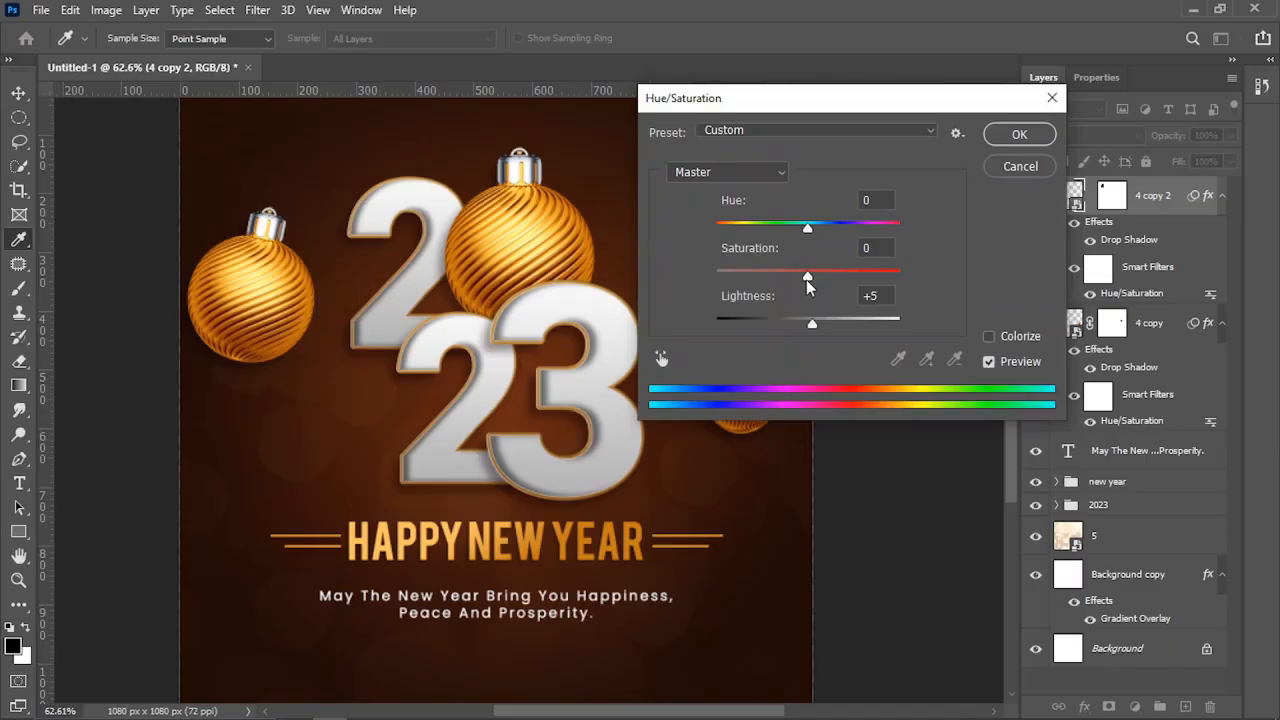
{"action": "left_click_drag", "start_coordinate": [806, 279], "coordinate": [658, 291]}
{"action": "left_click_drag", "start_coordinate": [820, 327], "coordinate": [822, 331]}
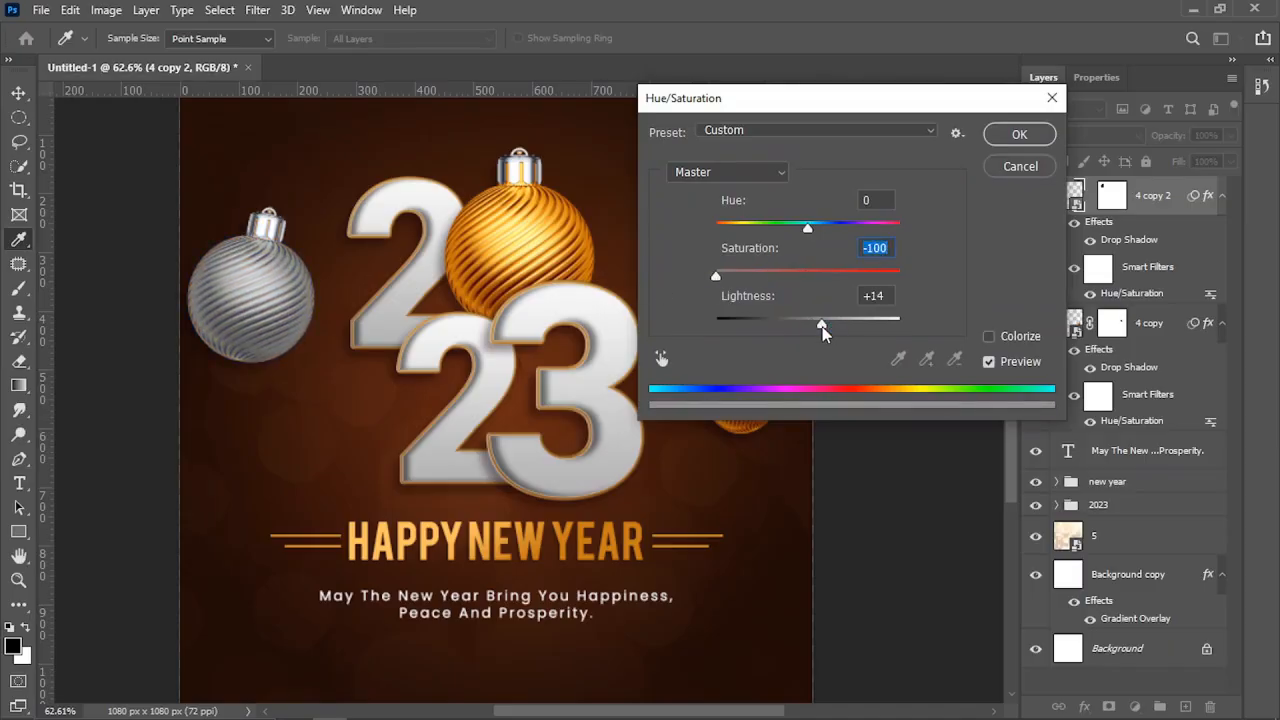
{"action": "left_click", "coordinate": [1018, 137]}
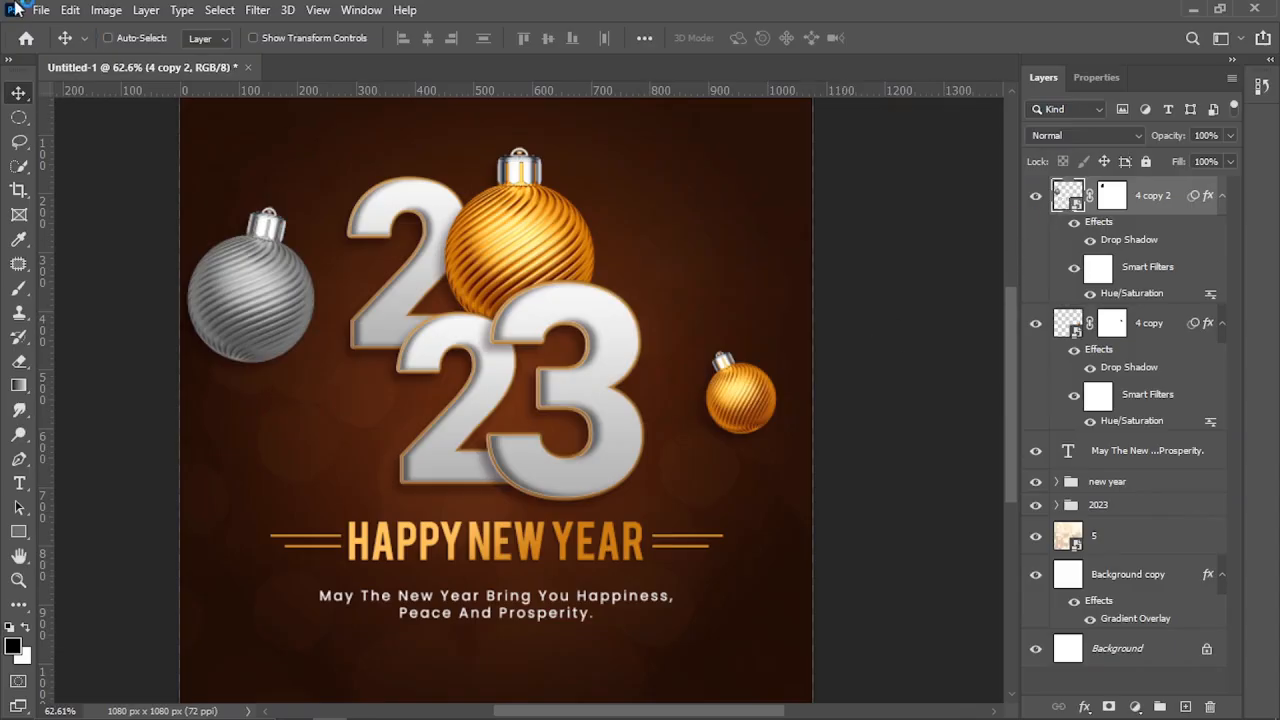
Apply Levels to the silver ornament with the midtone input at 0.88 and a lowered white input level.
{"action": "left_click", "coordinate": [106, 10]}
{"action": "mouse_move", "coordinate": [135, 58]}
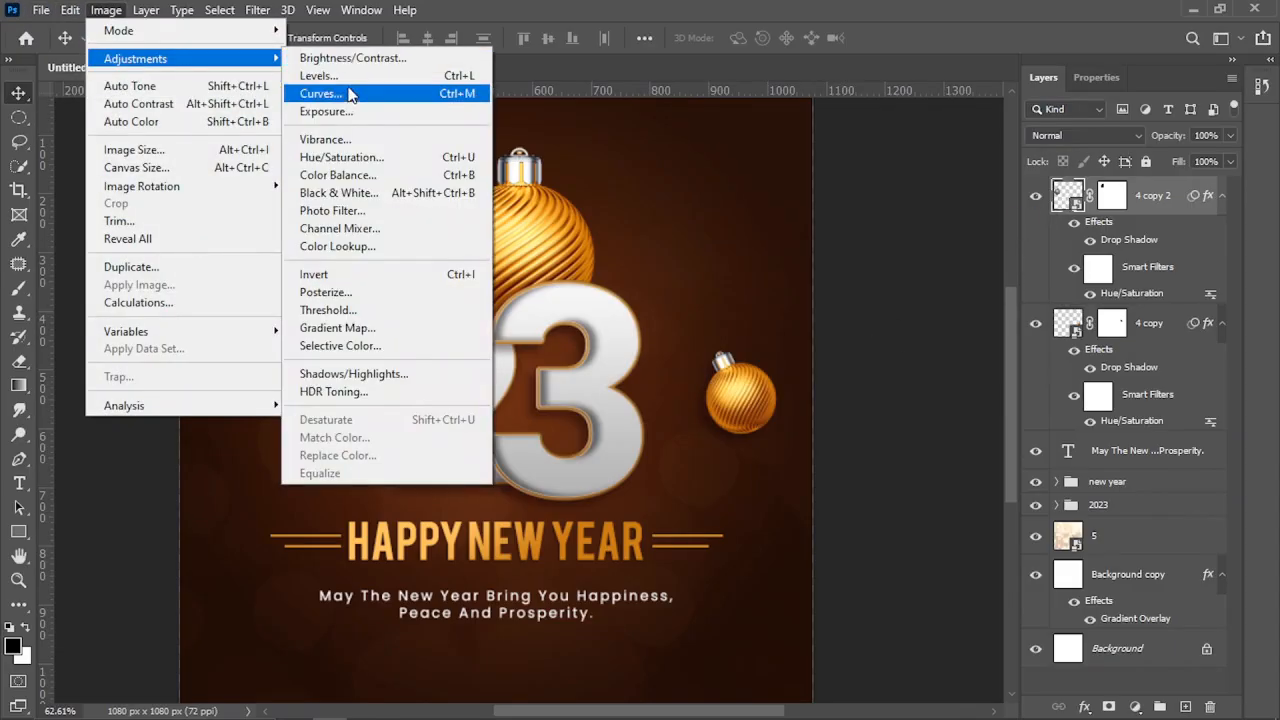
{"action": "left_click", "coordinate": [318, 75]}
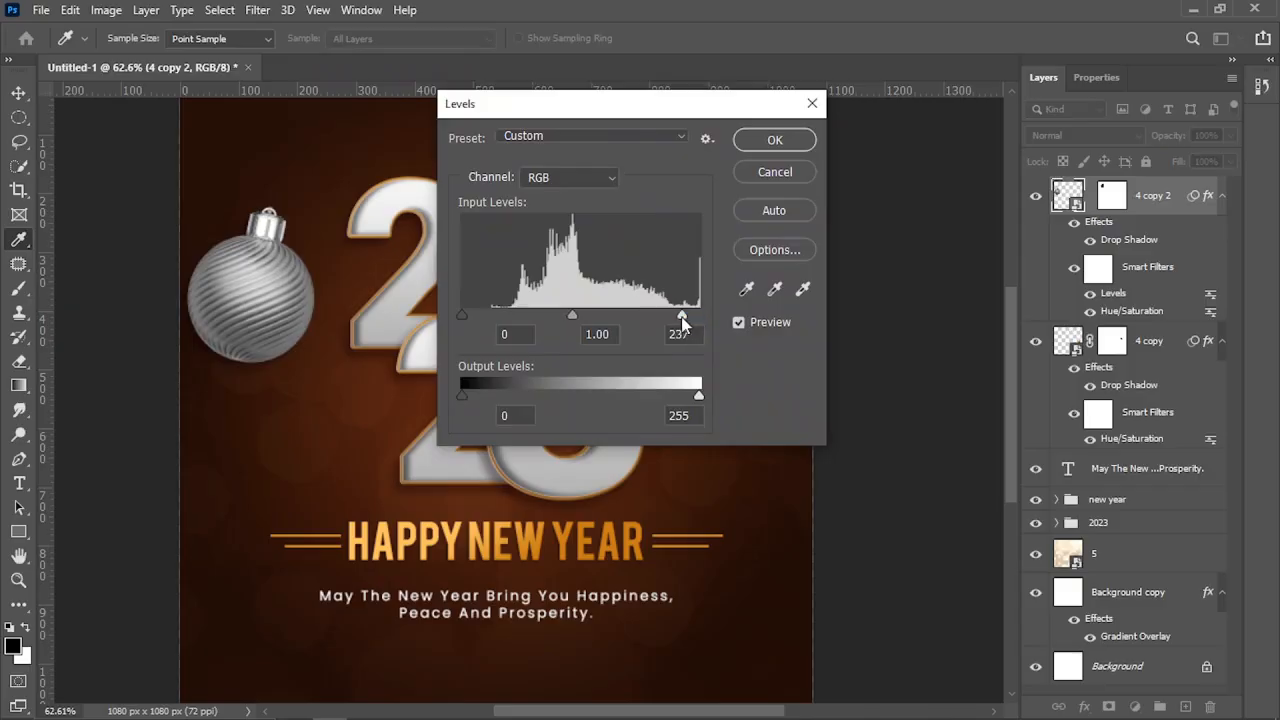
{"action": "left_click_drag", "start_coordinate": [681, 316], "coordinate": [670, 319]}
{"action": "left_click_drag", "start_coordinate": [575, 314], "coordinate": [583, 315]}
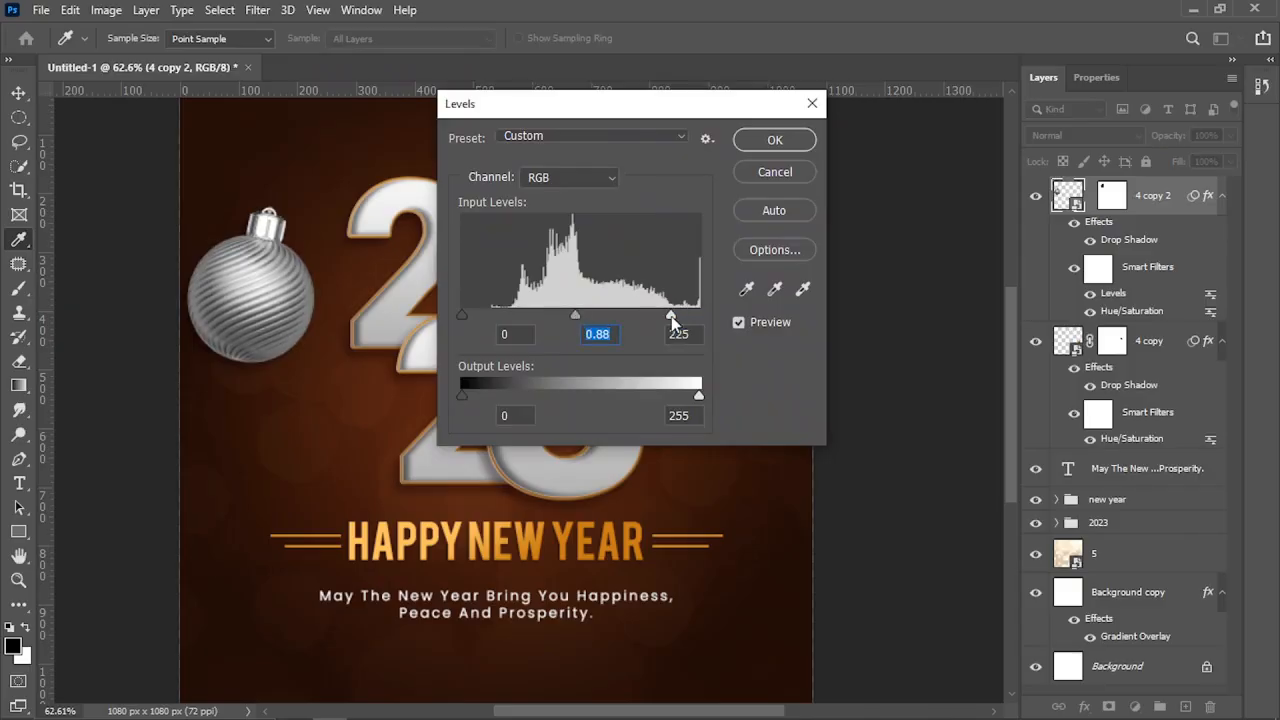
{"action": "left_click_drag", "start_coordinate": [671, 316], "coordinate": [667, 316]}
{"action": "left_click", "coordinate": [775, 140]}
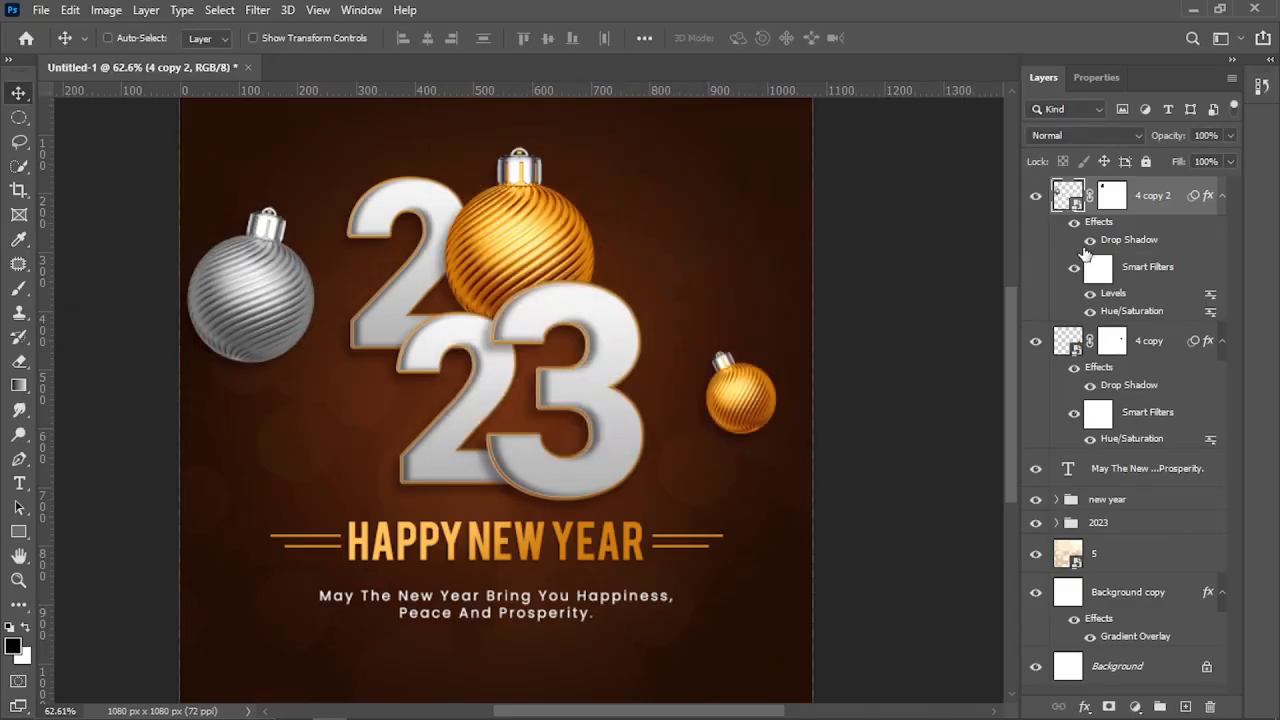
Move the large silver ornament slightly upward beside the first 2.
{"action": "scroll", "coordinate": [327, 345], "scroll_direction": "down", "scroll_amount": 1}
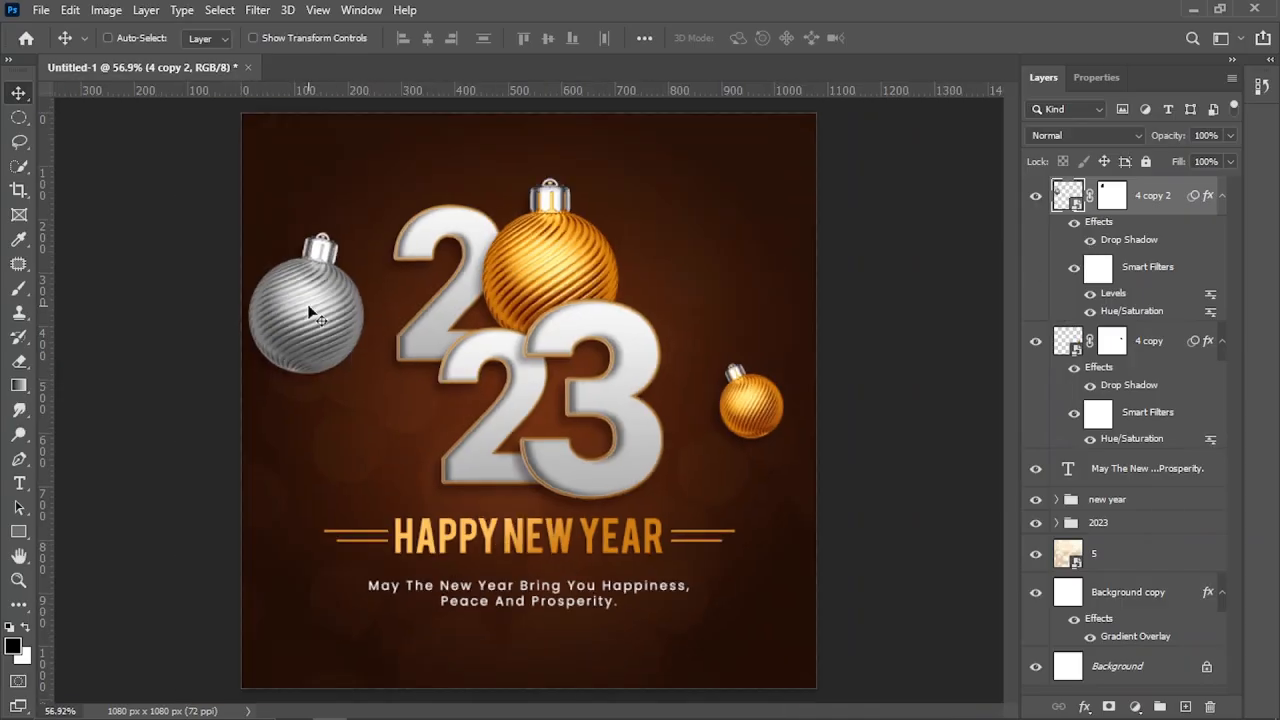
{"action": "mouse_move", "coordinate": [308, 309]}
{"action": "left_mouse_down"}
{"action": "mouse_move", "coordinate": [306, 264]}
{"action": "mouse_move", "coordinate": [325, 290]}
{"action": "mouse_move", "coordinate": [311, 290]}
{"action": "left_mouse_up"}
{"action": "scroll", "coordinate": [544, 418], "scroll_direction": "up", "scroll_amount": 2}
{"action": "left_click_drag", "start_coordinate": [543, 427], "coordinate": [472, 386]}
Duplicate the small gold ornament without its drop shadow and place the copy over the start of the greeting.
{"action": "right_click", "coordinate": [729, 362]}
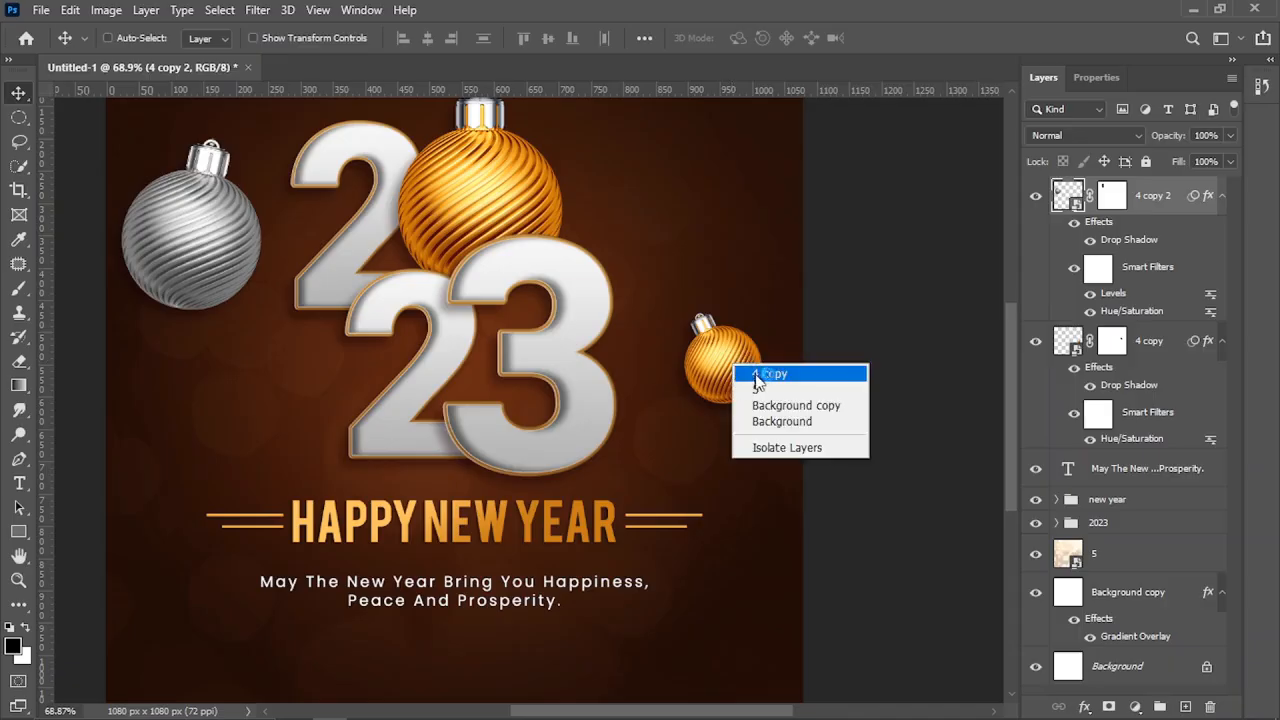
{"action": "left_click", "coordinate": [760, 368]}
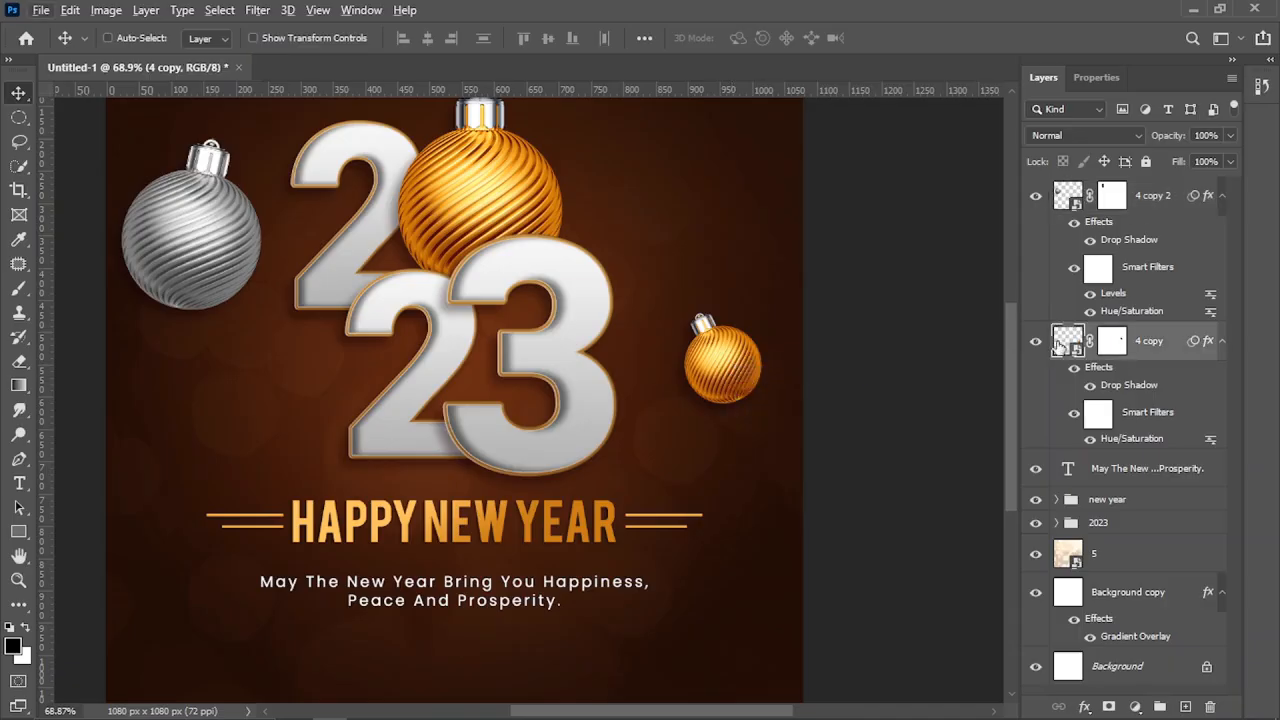
{"action": "left_click_drag", "start_coordinate": [1060, 345], "coordinate": [1185, 706]}
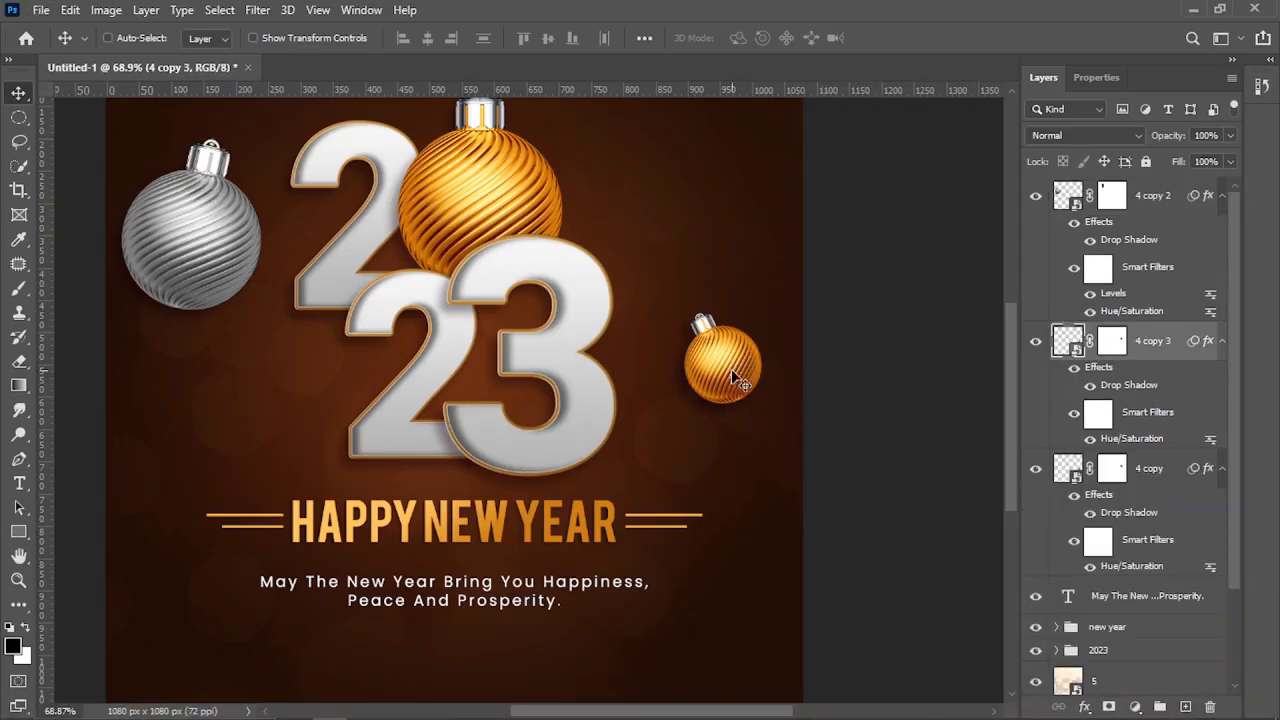
{"action": "left_click_drag", "start_coordinate": [737, 378], "coordinate": [309, 638]}
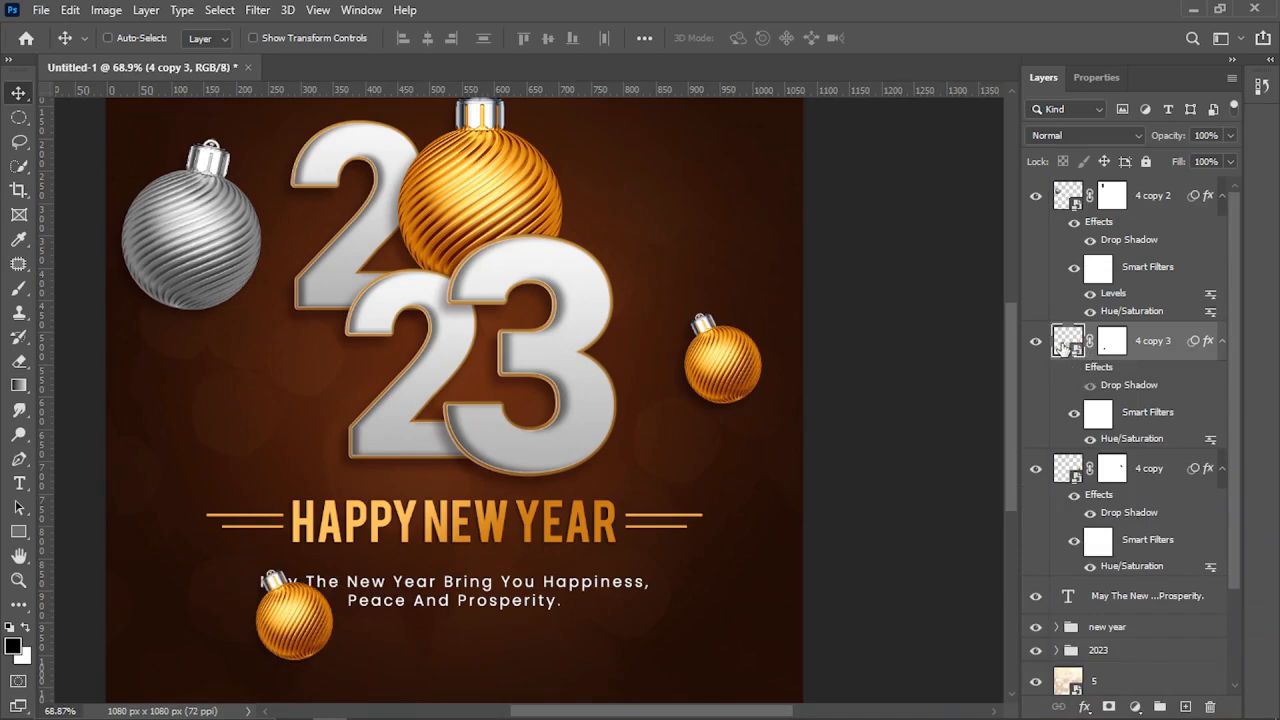
Scale the new ornament copy to about 40% and rotate it about 42° clockwise.
{"action": "key", "text": "ctrl+t"}
{"action": "left_click", "coordinate": [654, 298]}
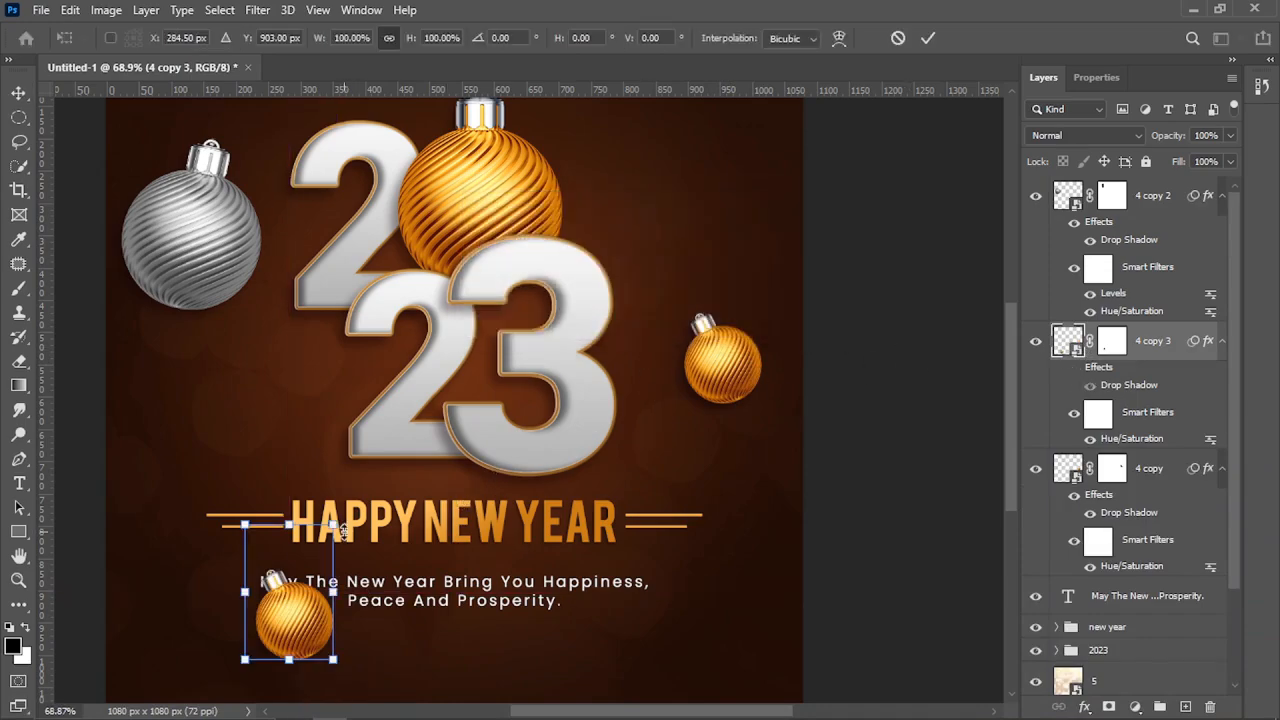
{"action": "left_click_drag", "start_coordinate": [343, 530], "coordinate": [366, 567]}
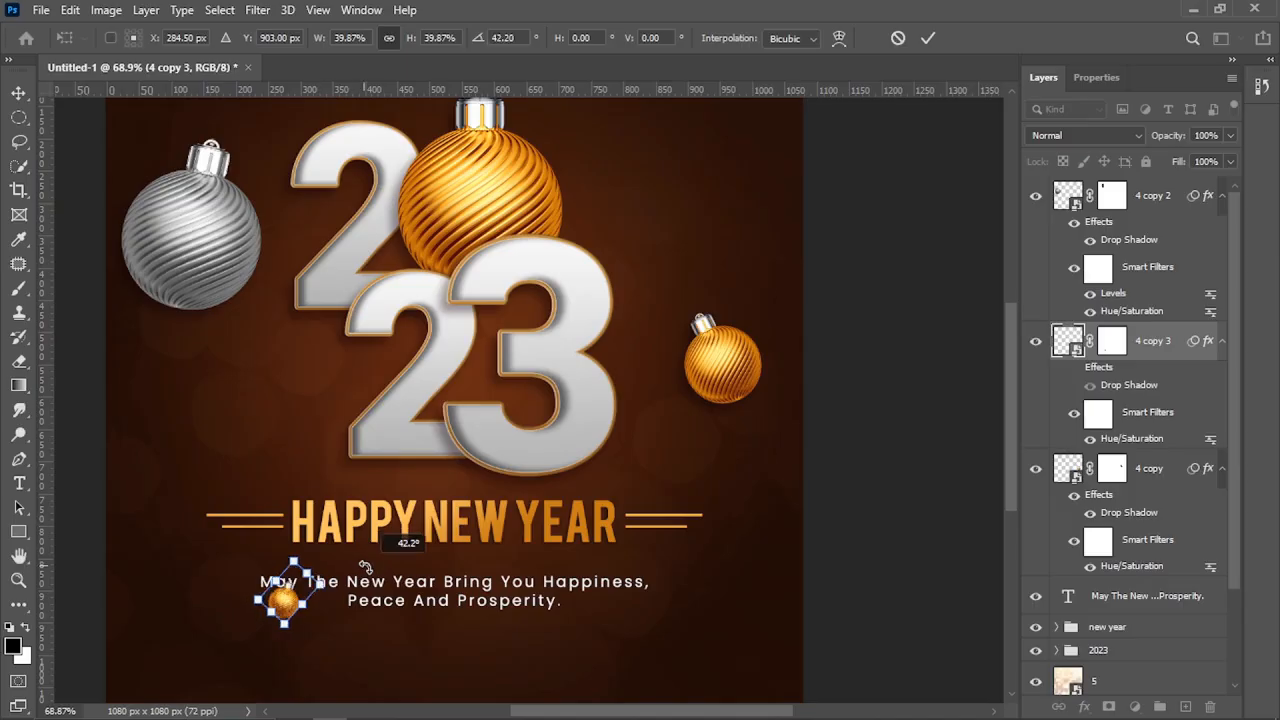
{"action": "key", "text": "Return"}
Position the tiny gold ornament to the left of the greeting and rotate it slightly further clockwise.
{"action": "left_click_drag", "start_coordinate": [291, 609], "coordinate": [208, 582]}
{"action": "key", "text": "ctrl+t"}
{"action": "left_click", "coordinate": [655, 298]}
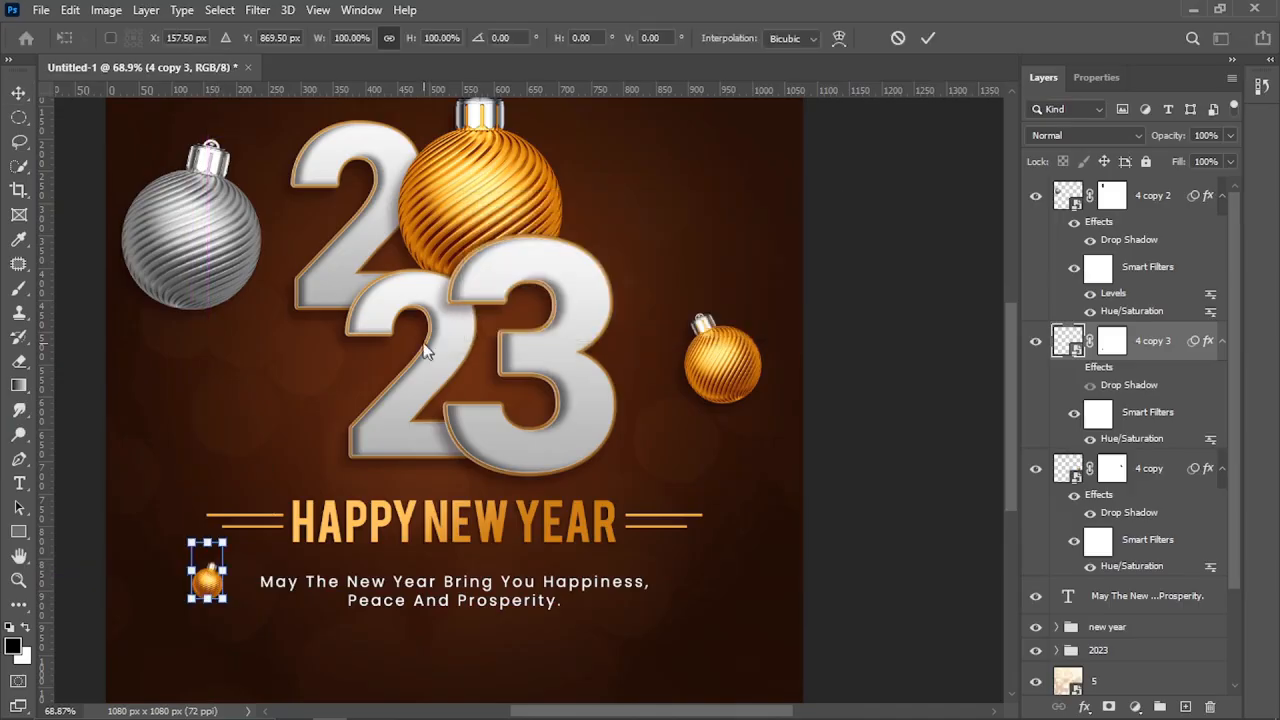
{"action": "left_click_drag", "start_coordinate": [243, 438], "coordinate": [264, 448]}
{"action": "key", "text": "Return"}
{"action": "left_click_drag", "start_coordinate": [206, 591], "coordinate": [209, 588]}
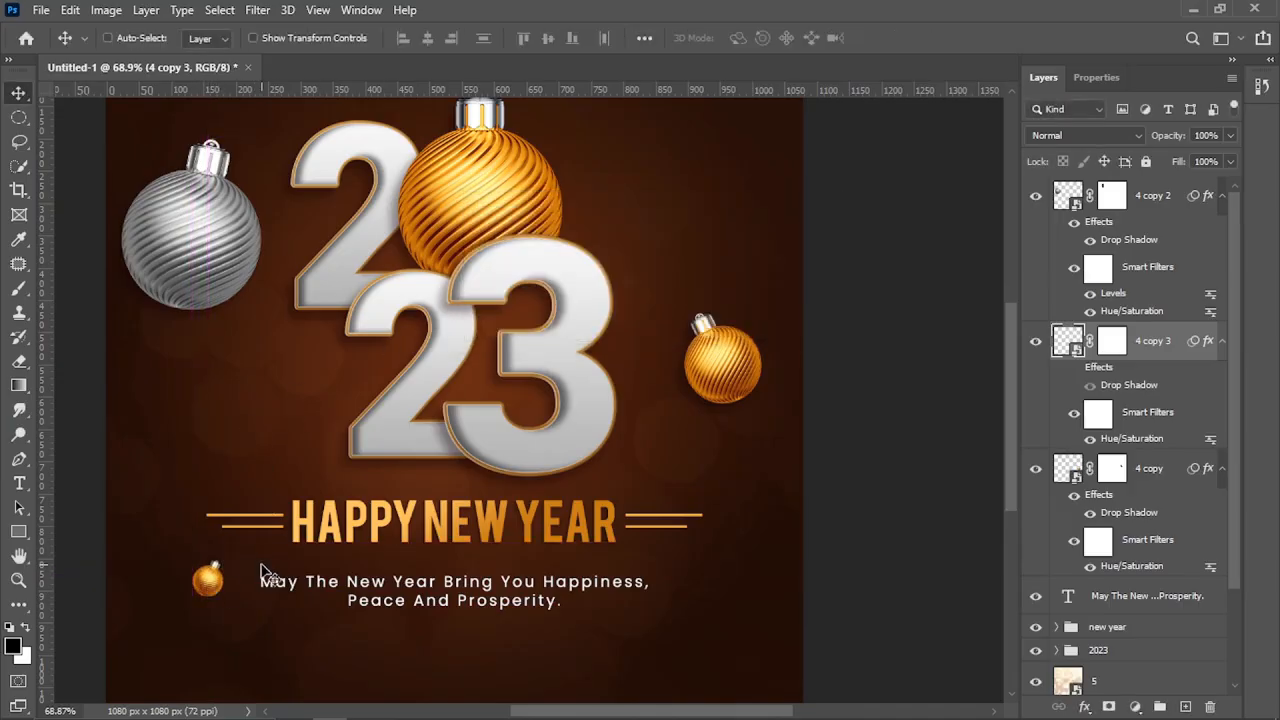
Copy the tiny gold ornament to the right of and slightly below the greeting, and enlarge the copy slightly.
{"action": "scroll", "coordinate": [262, 577], "scroll_direction": "down", "scroll_amount": 1}
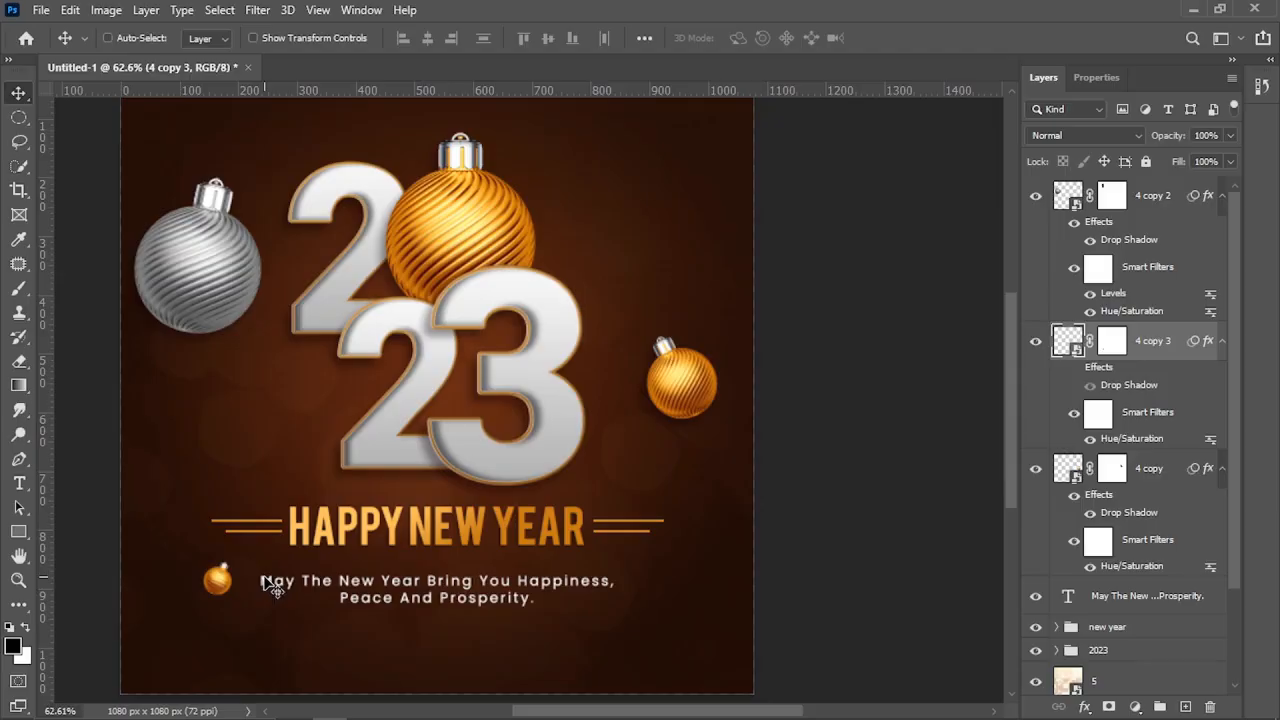
{"action": "scroll", "coordinate": [266, 585], "scroll_direction": "up", "scroll_amount": 1}
{"action": "left_click_drag", "start_coordinate": [215, 582], "coordinate": [725, 578]}
{"action": "key", "text": "ctrl+t"}
{"action": "left_click", "coordinate": [649, 302]}
{"action": "left_click_drag", "start_coordinate": [708, 634], "coordinate": [715, 642]}
{"action": "key", "text": "Return"}
Turn the lower-right tiny ornament silver by setting the saturation of its Hue/Saturation filter to -100.
{"action": "scroll", "coordinate": [710, 593], "scroll_direction": "down", "scroll_amount": 1}
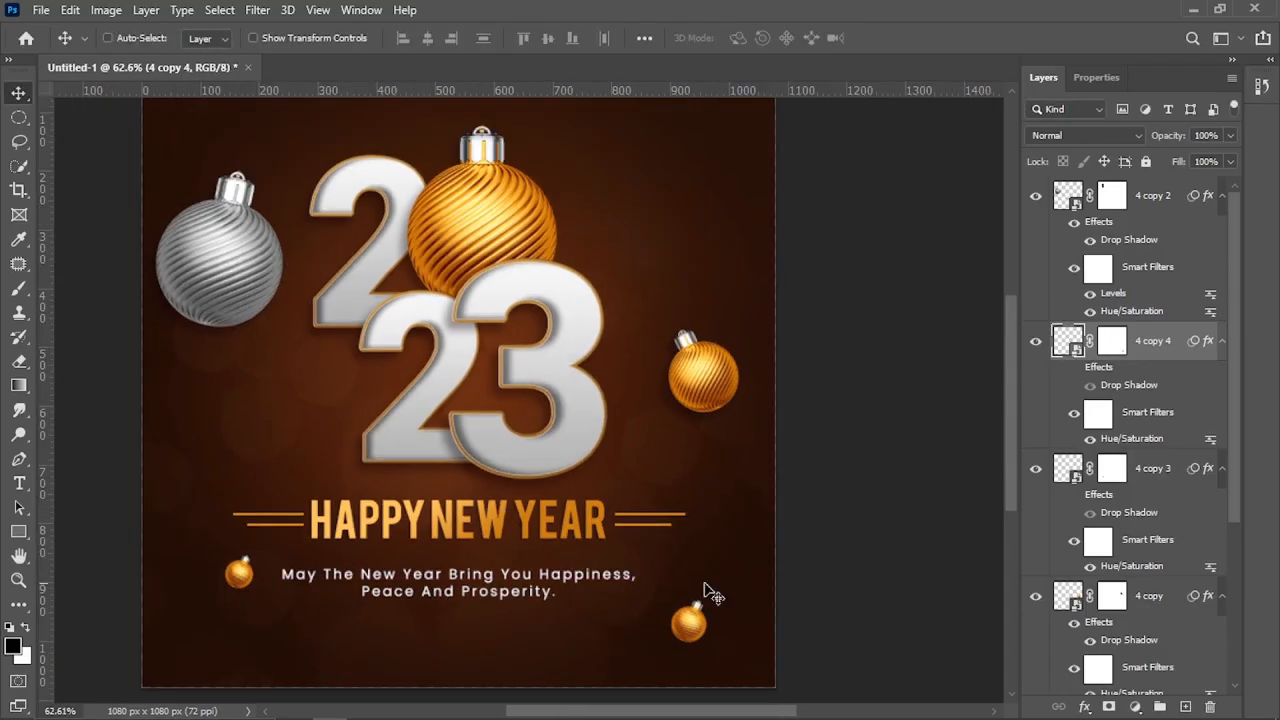
{"action": "scroll", "coordinate": [781, 616], "scroll_direction": "up", "scroll_amount": 1}
{"action": "double_click", "coordinate": [1107, 444]}
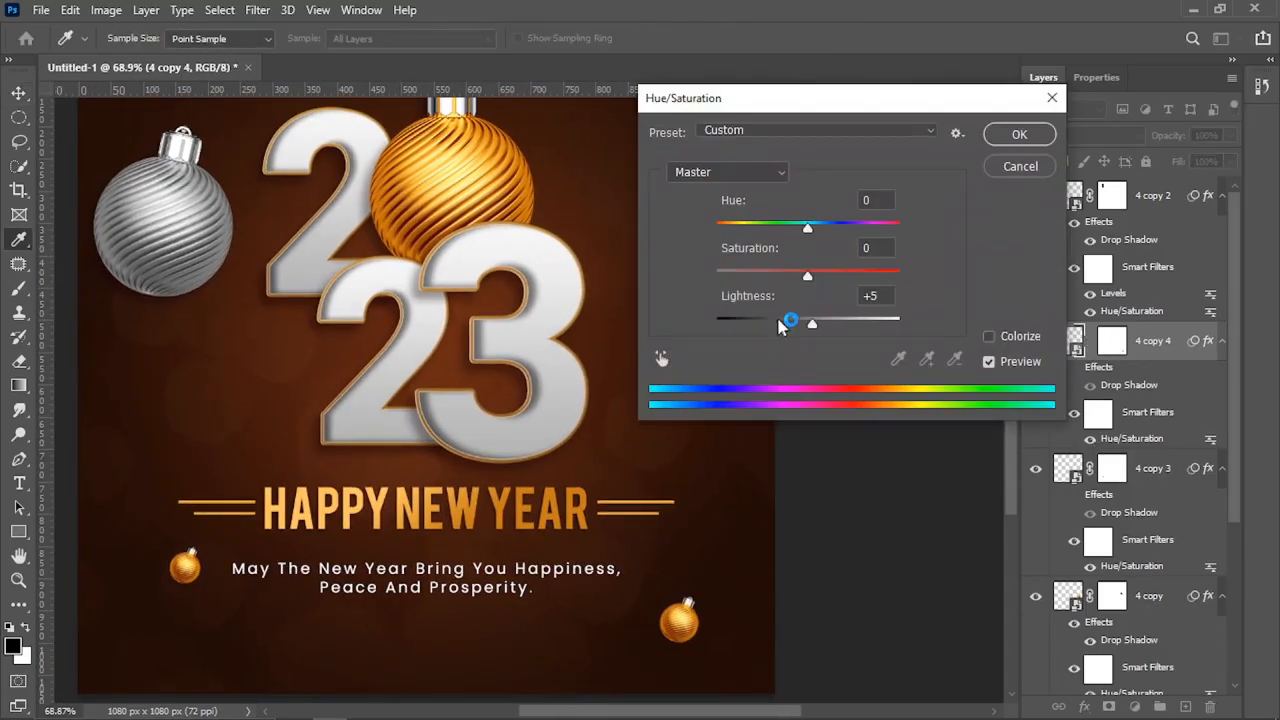
{"action": "left_click_drag", "start_coordinate": [808, 284], "coordinate": [590, 292]}
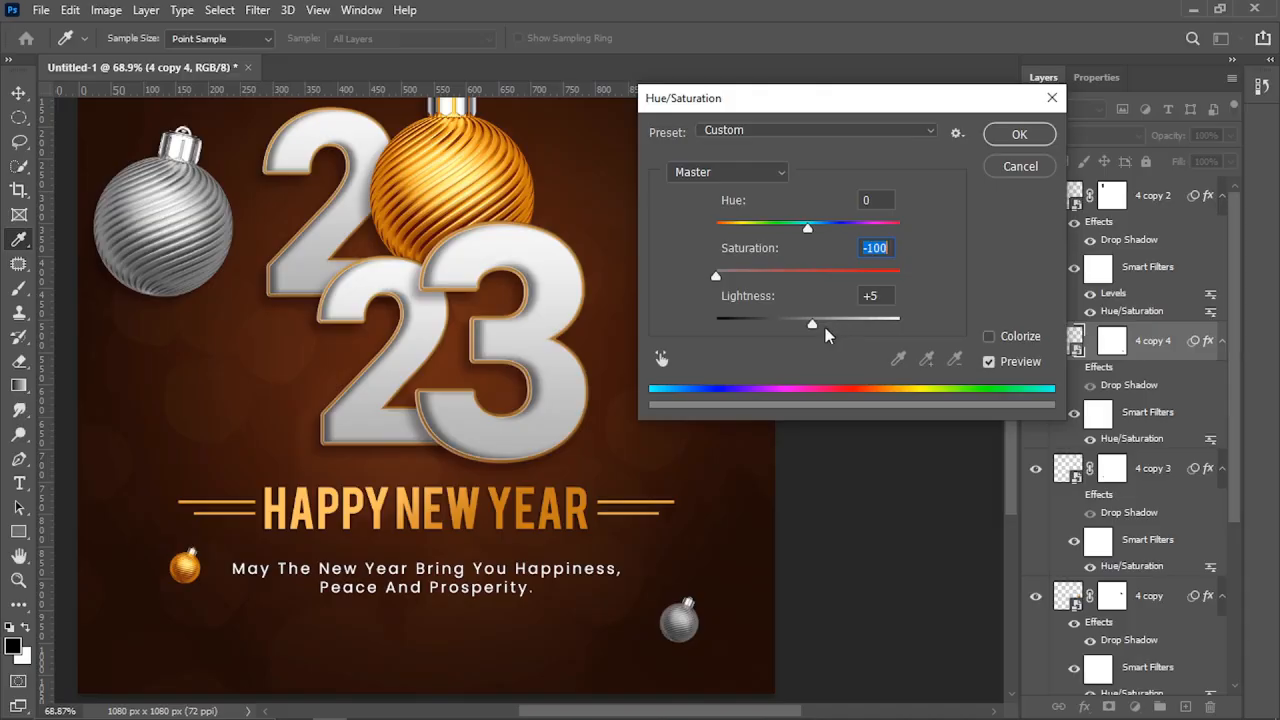
{"action": "left_click", "coordinate": [1016, 136]}
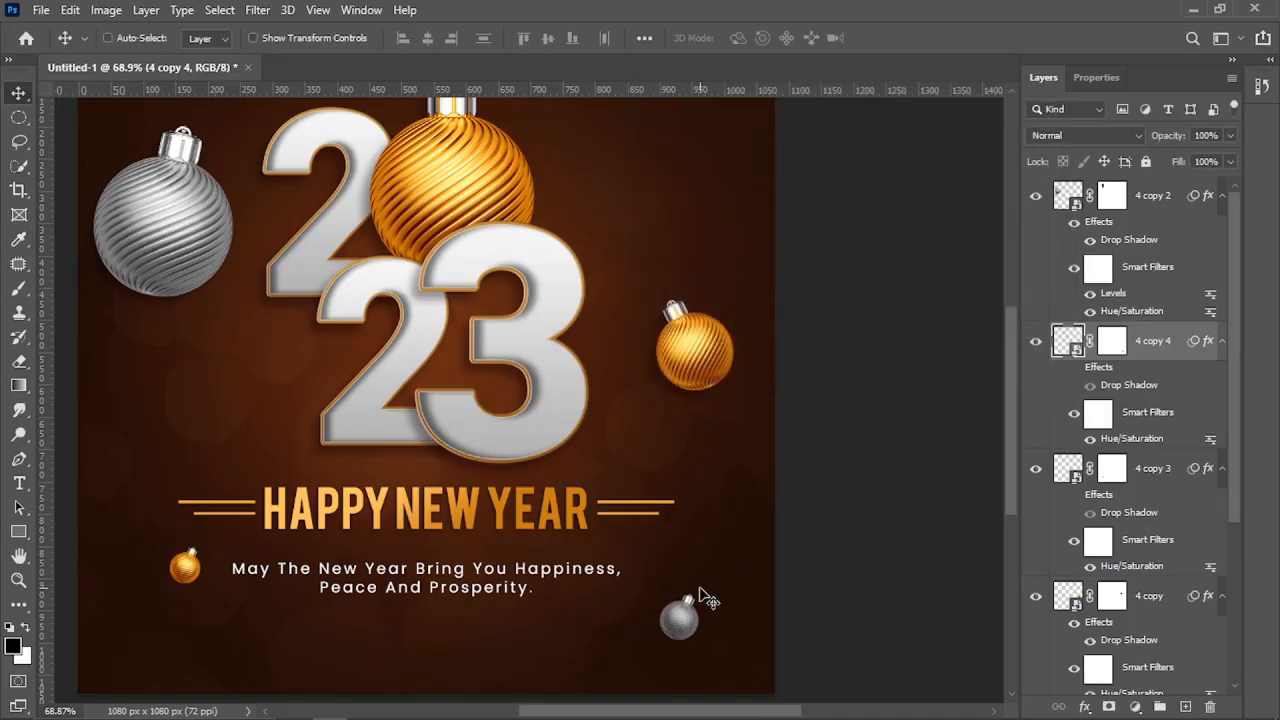
Apply Levels to the tiny silver ornament with the midtone input at 0.88 and the white input at 207.
{"action": "key", "text": "ctrl+l"}
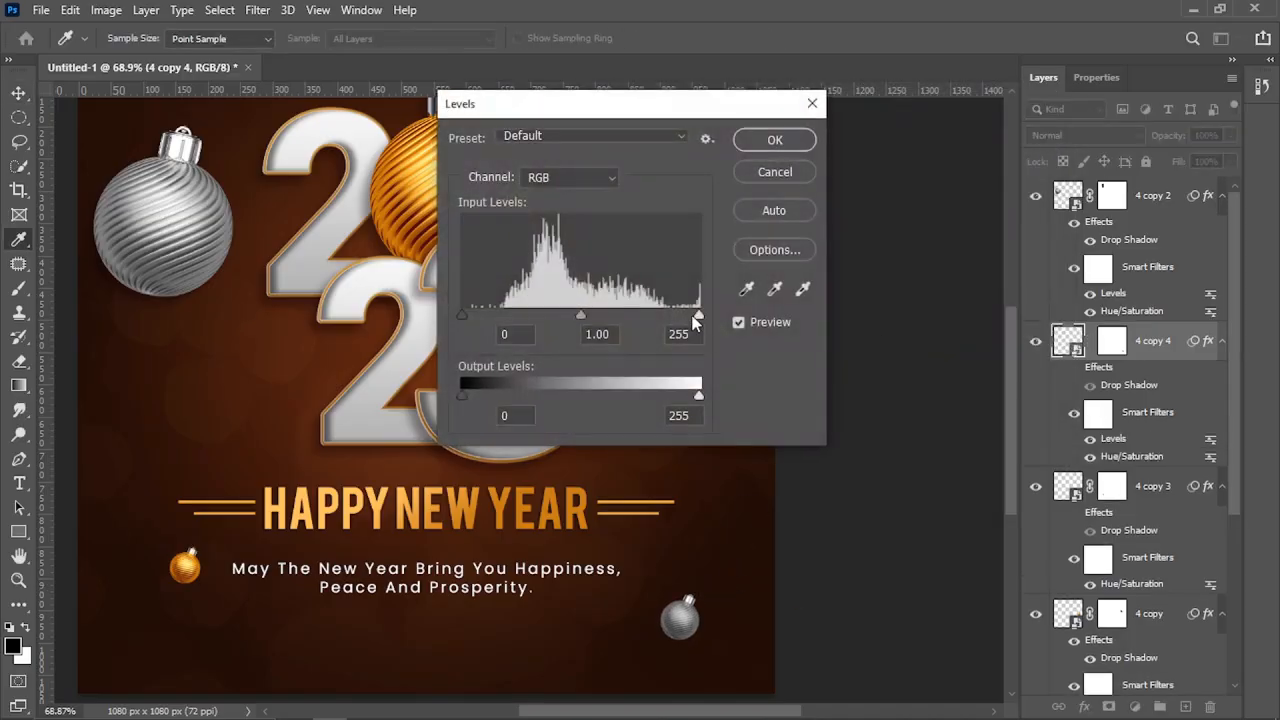
{"action": "left_click_drag", "start_coordinate": [568, 319], "coordinate": [577, 316]}
{"action": "left_click_drag", "start_coordinate": [674, 317], "coordinate": [654, 317]}
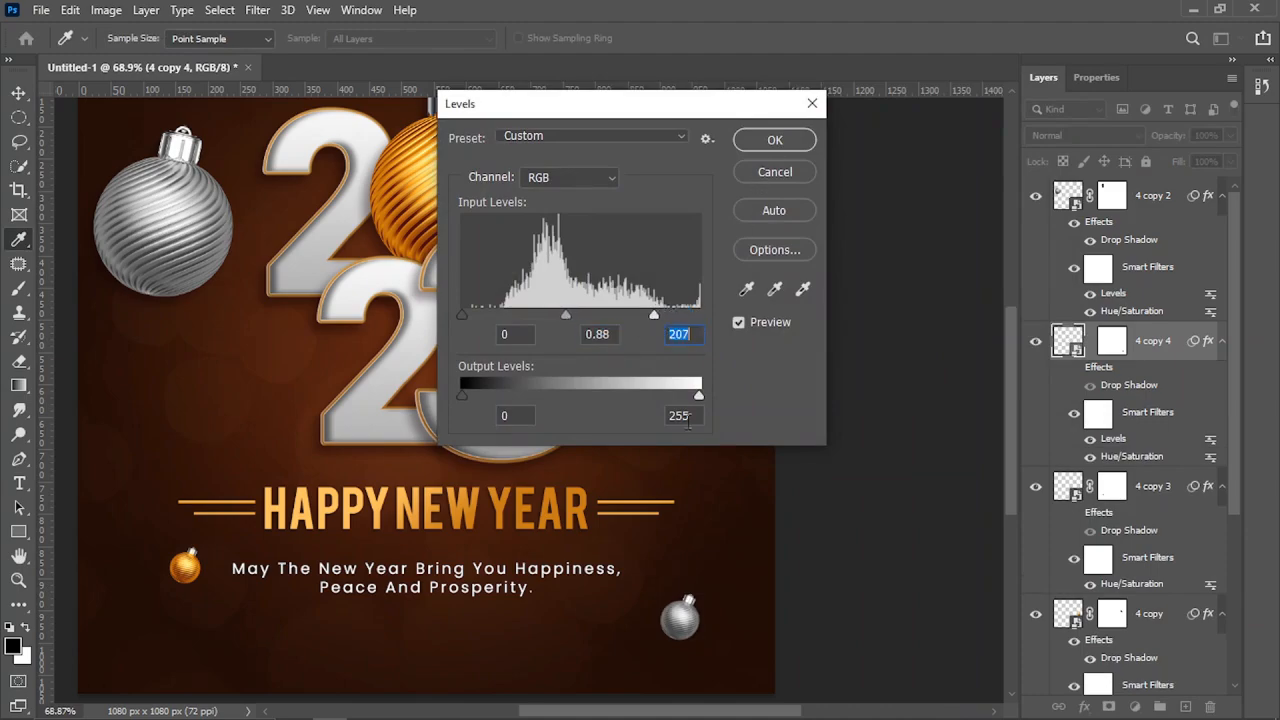
{"action": "left_click", "coordinate": [766, 146]}
{"action": "scroll", "coordinate": [735, 508], "scroll_direction": "down", "scroll_amount": 3}
{"action": "scroll", "coordinate": [735, 508], "scroll_direction": "up", "scroll_amount": 1}
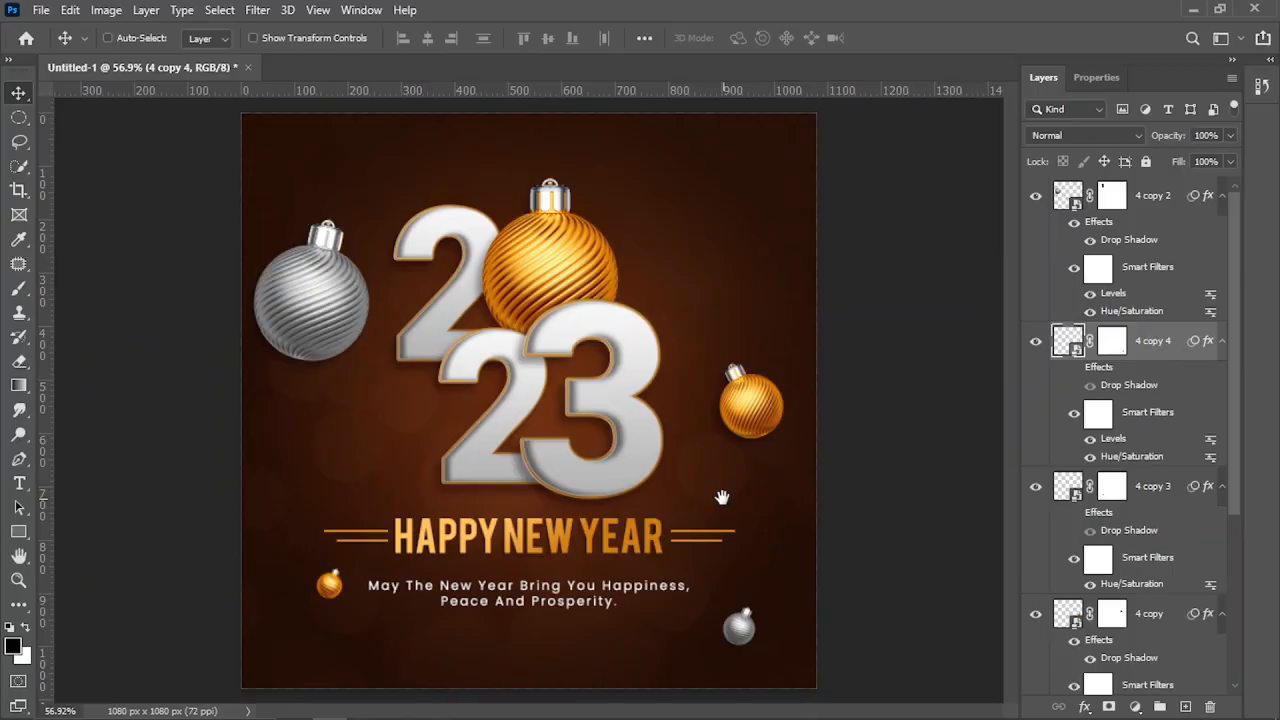
Place the star image directly above background layer 5 and scale it to about 307%.
{"action": "right_click", "coordinate": [684, 312]}
{"action": "left_click", "coordinate": [705, 319]}
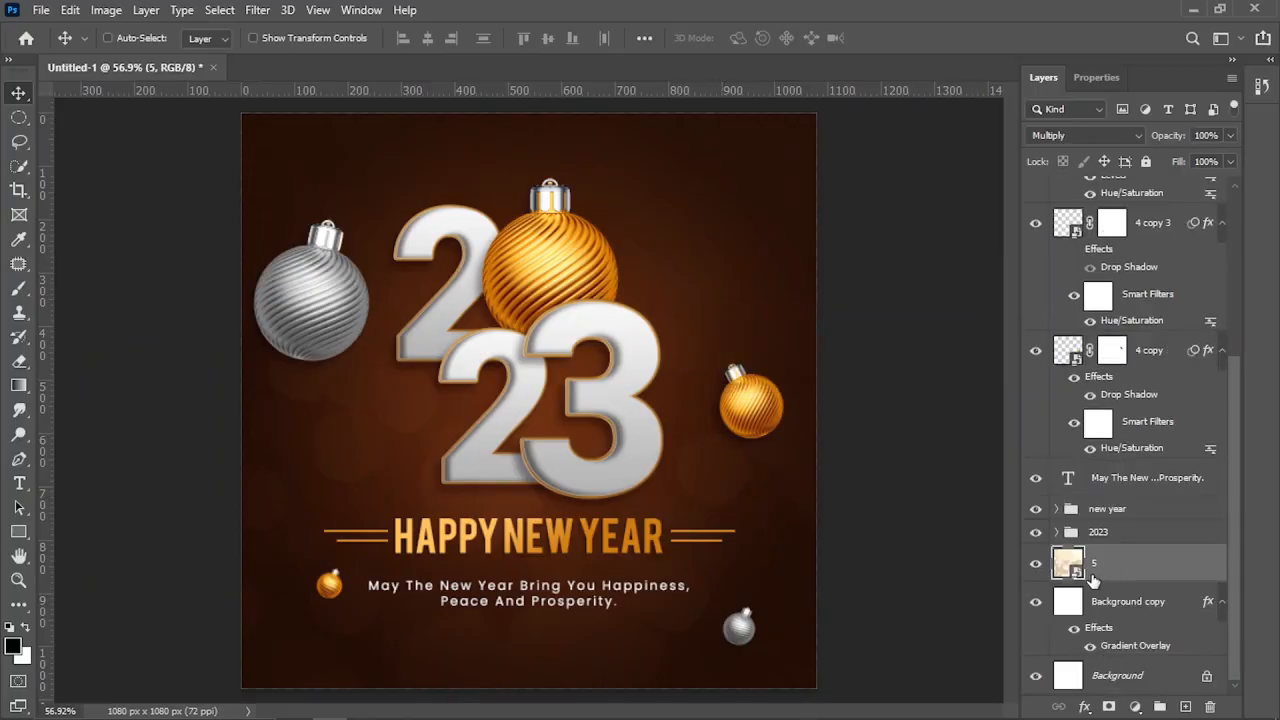
{"action": "left_click", "coordinate": [294, 708]}
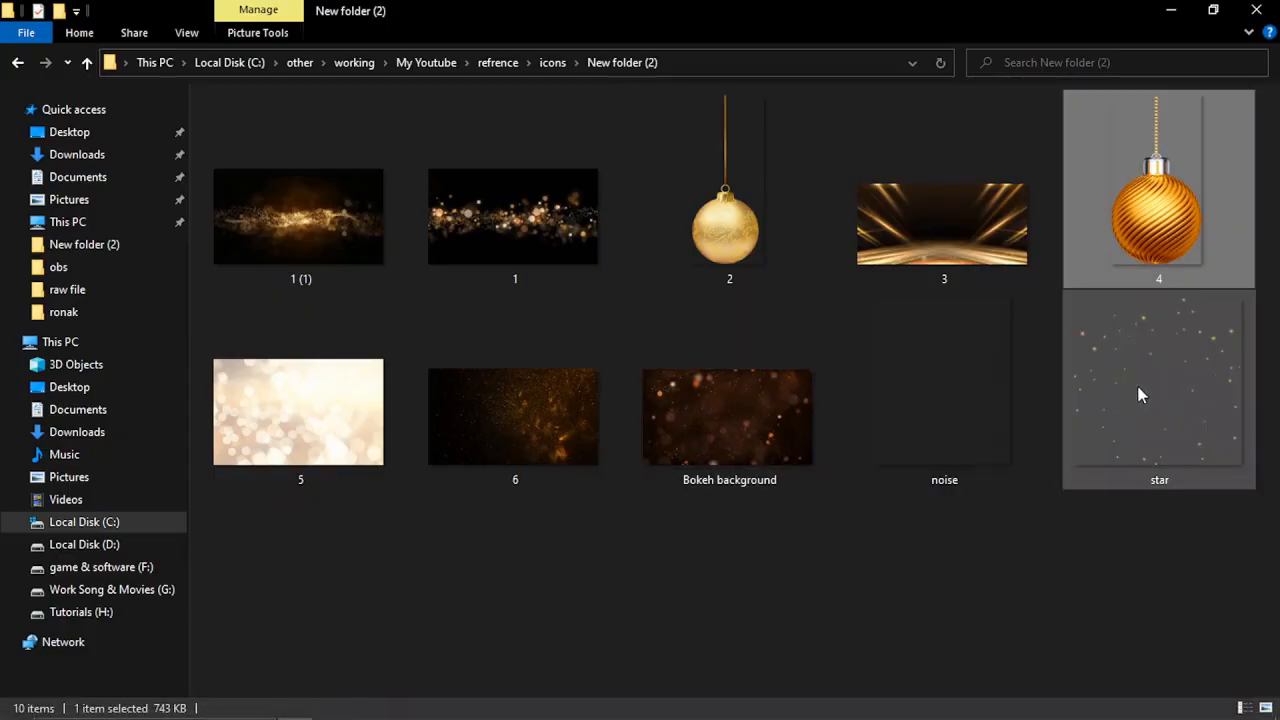
{"action": "key", "text": "alt+Tab"}
{"action": "left_click_drag", "start_coordinate": [590, 311], "coordinate": [874, 257]}
{"action": "scroll", "coordinate": [538, 335], "scroll_direction": "down", "scroll_amount": 1}
{"action": "left_click_drag", "start_coordinate": [663, 394], "coordinate": [657, 366]}
{"action": "scroll", "coordinate": [658, 370], "scroll_direction": "down", "scroll_amount": 2}
{"action": "left_click_drag", "start_coordinate": [771, 371], "coordinate": [858, 318]}
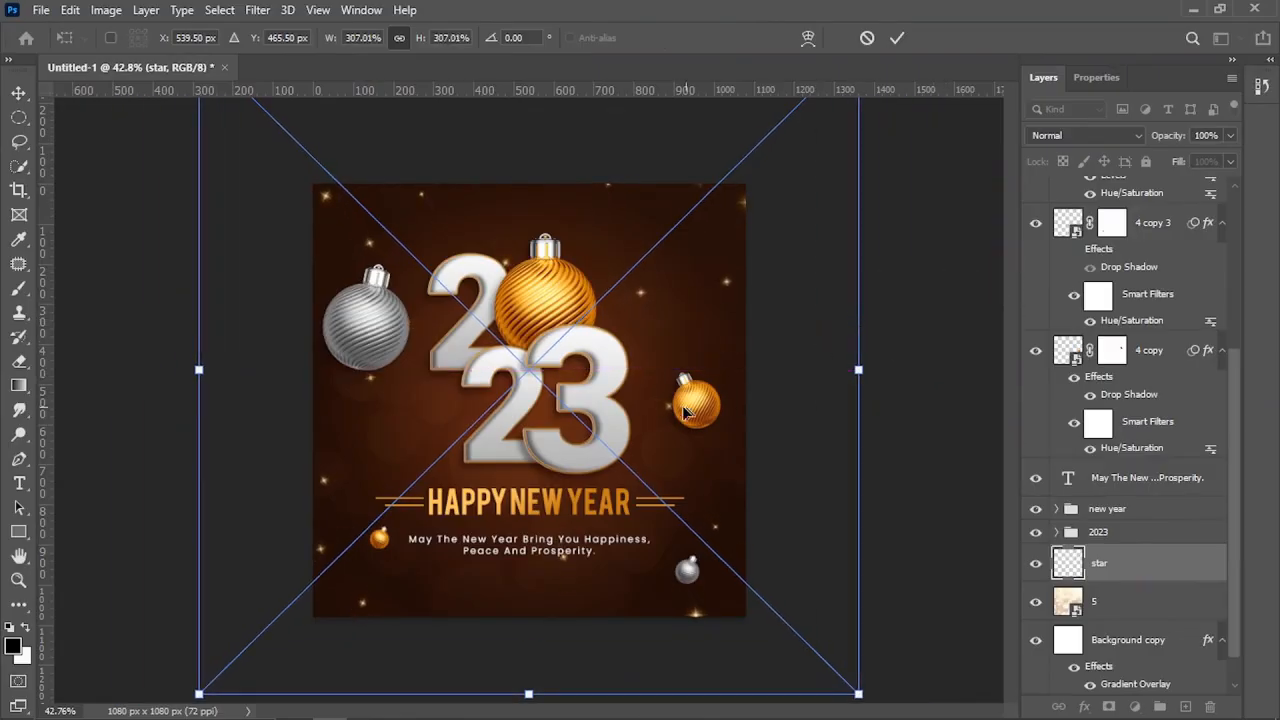
Move the star overlay to Y 378.50 px, apply the transform and shift the stars slightly further right and up.
{"action": "scroll", "coordinate": [684, 412], "scroll_direction": "up", "scroll_amount": 1}
{"action": "left_click_drag", "start_coordinate": [677, 409], "coordinate": [674, 371]}
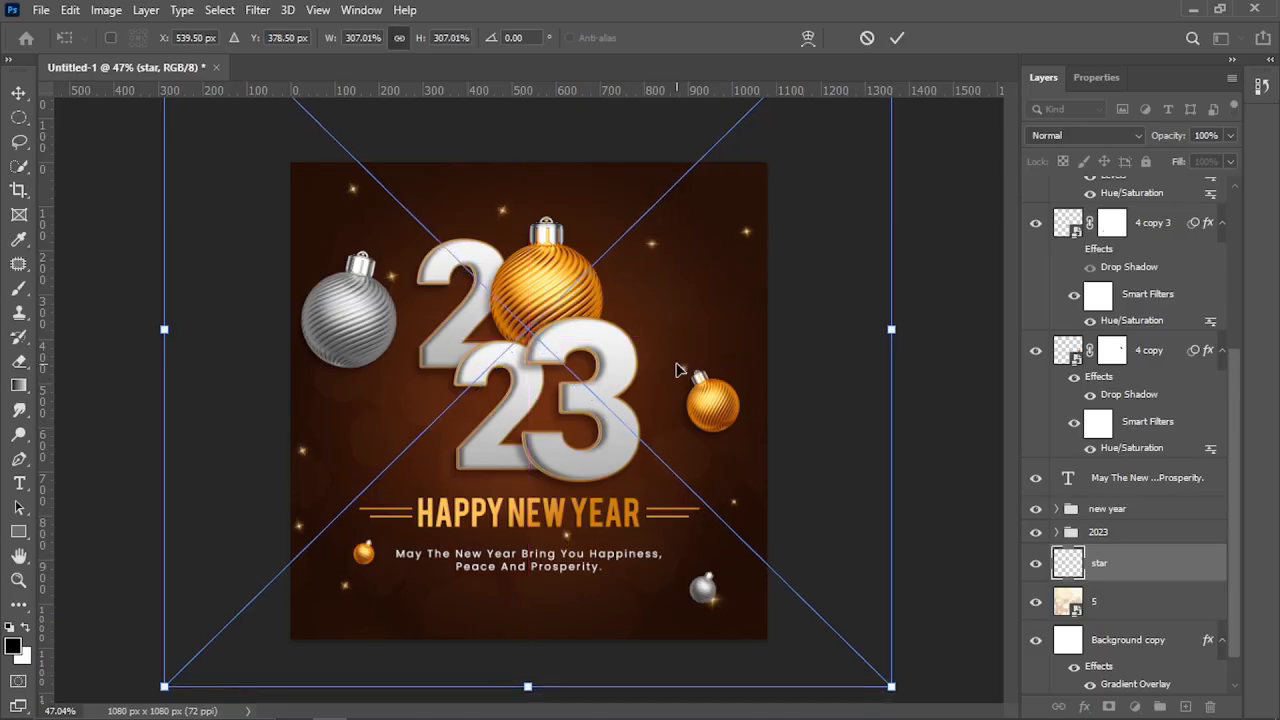
{"action": "key", "text": "Return"}
{"action": "scroll", "coordinate": [666, 372], "scroll_direction": "up", "scroll_amount": 3}
{"action": "scroll", "coordinate": [600, 376], "scroll_direction": "up", "scroll_amount": 1}
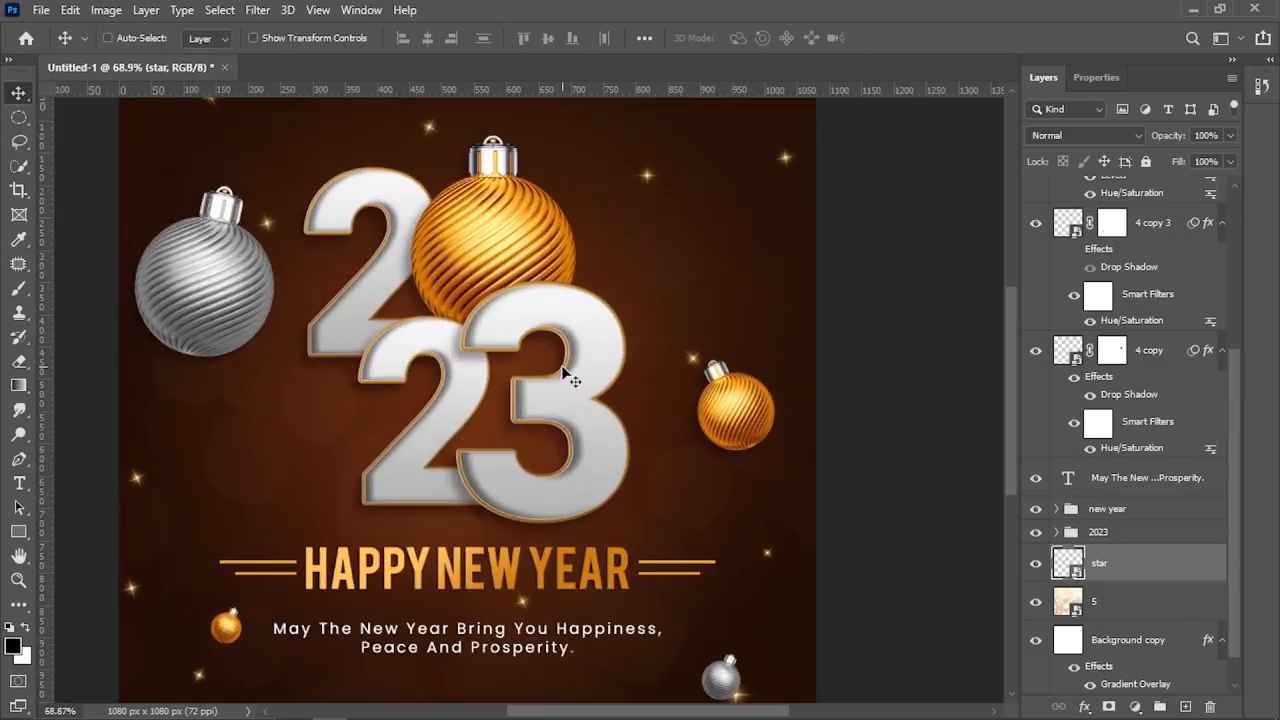
{"action": "scroll", "coordinate": [548, 378], "scroll_direction": "down", "scroll_amount": 3}
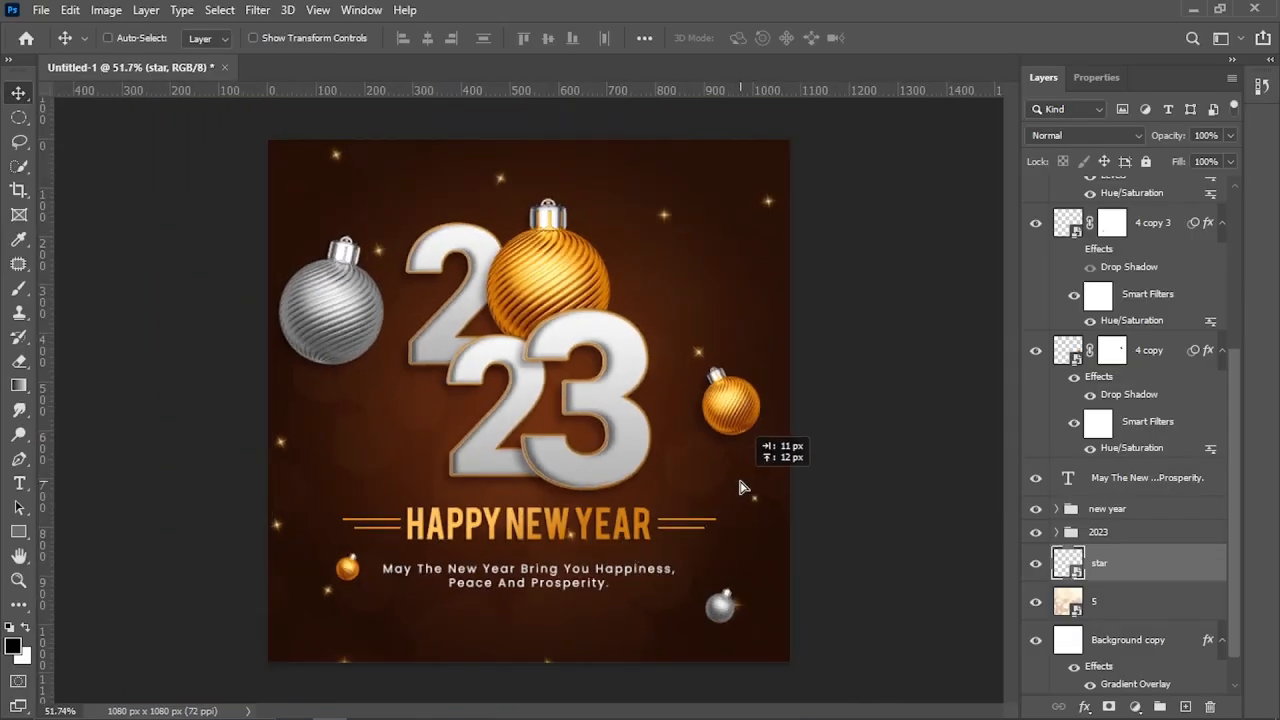
Shift the tiny silver ornament below the greeting slightly to the right, over the nearby star.
{"action": "scroll", "coordinate": [740, 476], "scroll_direction": "up", "scroll_amount": 2}
{"action": "right_click", "coordinate": [722, 578]}
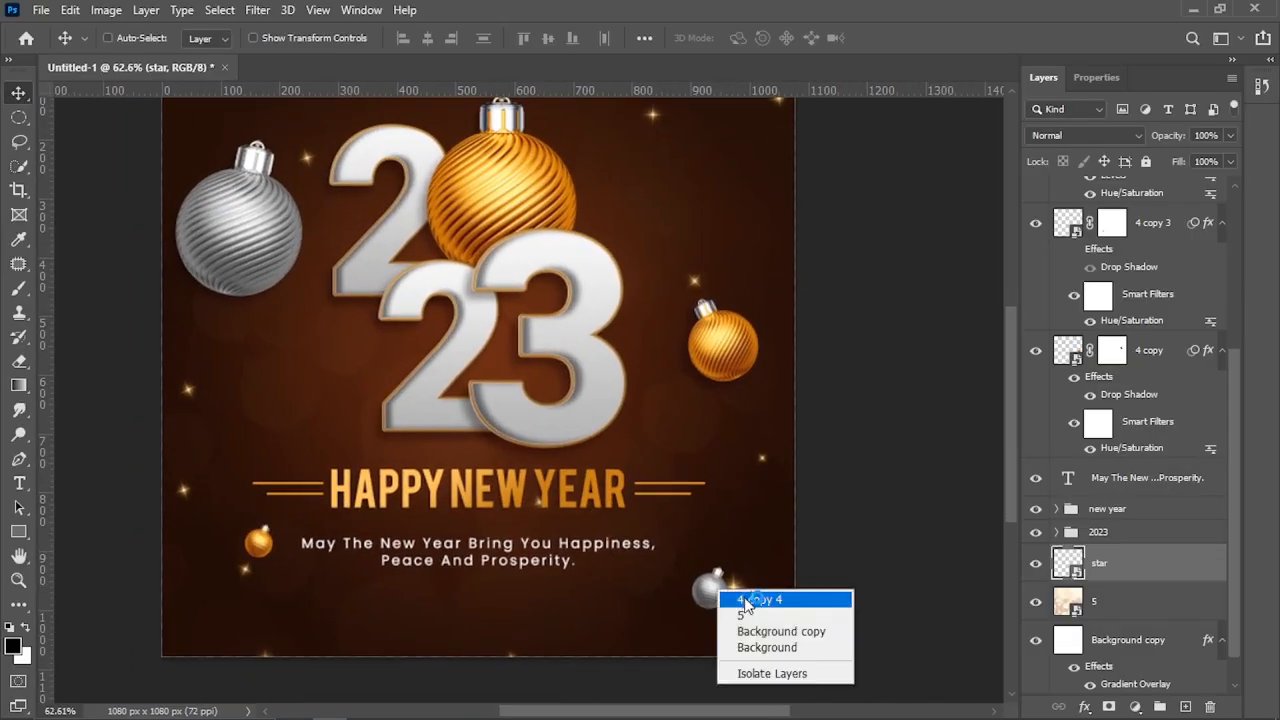
{"action": "left_click", "coordinate": [765, 578]}
{"action": "left_click_drag", "start_coordinate": [740, 597], "coordinate": [730, 593]}
{"action": "scroll", "coordinate": [605, 495], "scroll_direction": "down", "scroll_amount": 1}
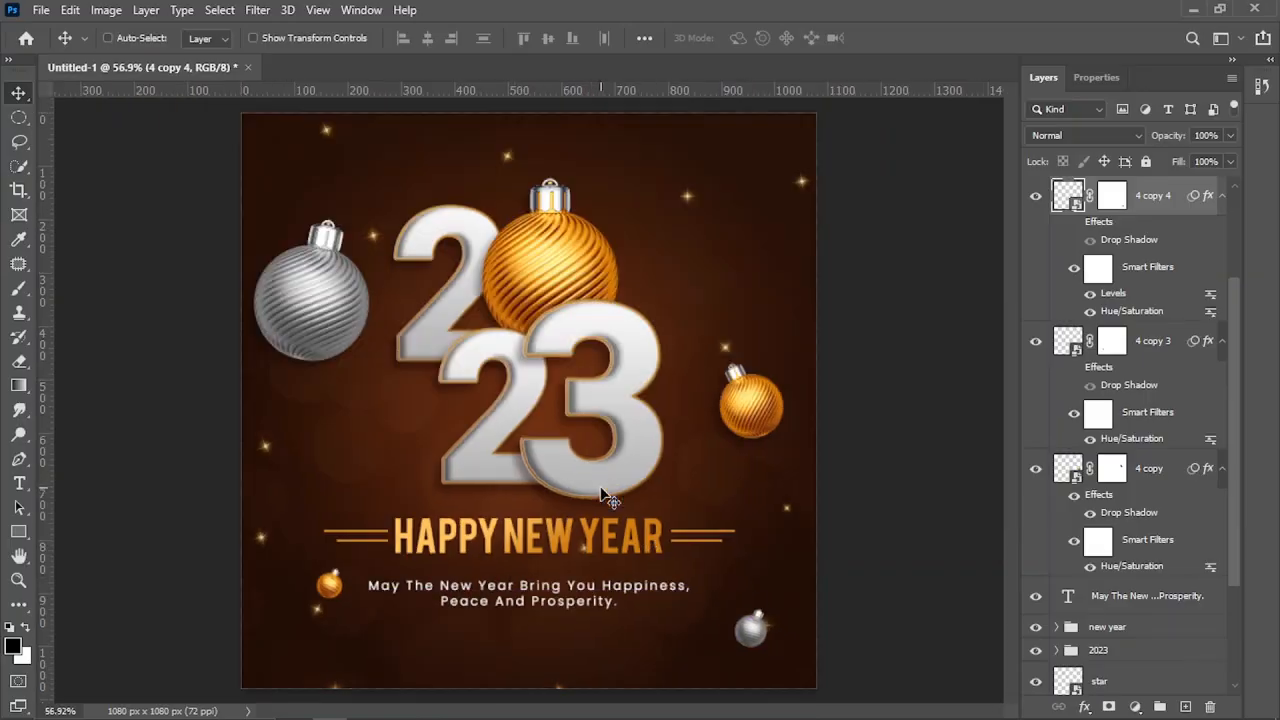
Place the orange lens flare image 8 above the large silver ornament's layer, 4 copy 2.
{"action": "key", "text": "ctrl+j"}
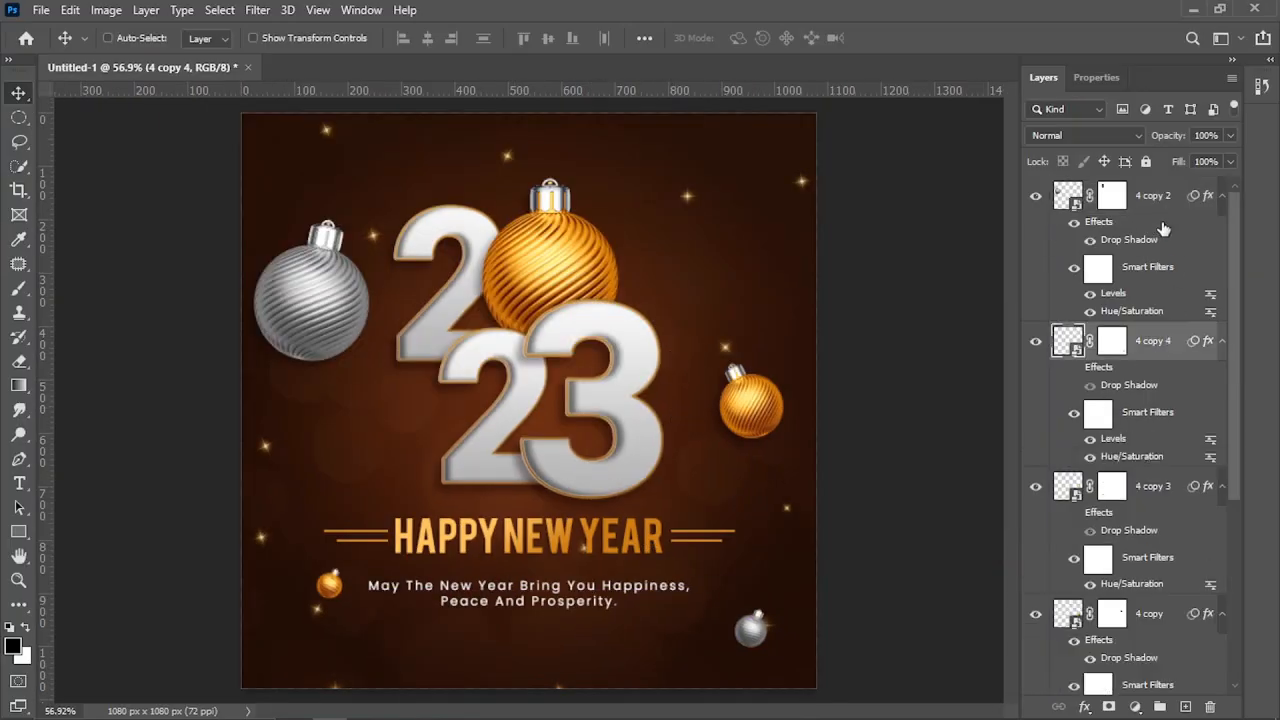
{"action": "scroll", "coordinate": [1006, 271], "scroll_direction": "up", "scroll_amount": 1}
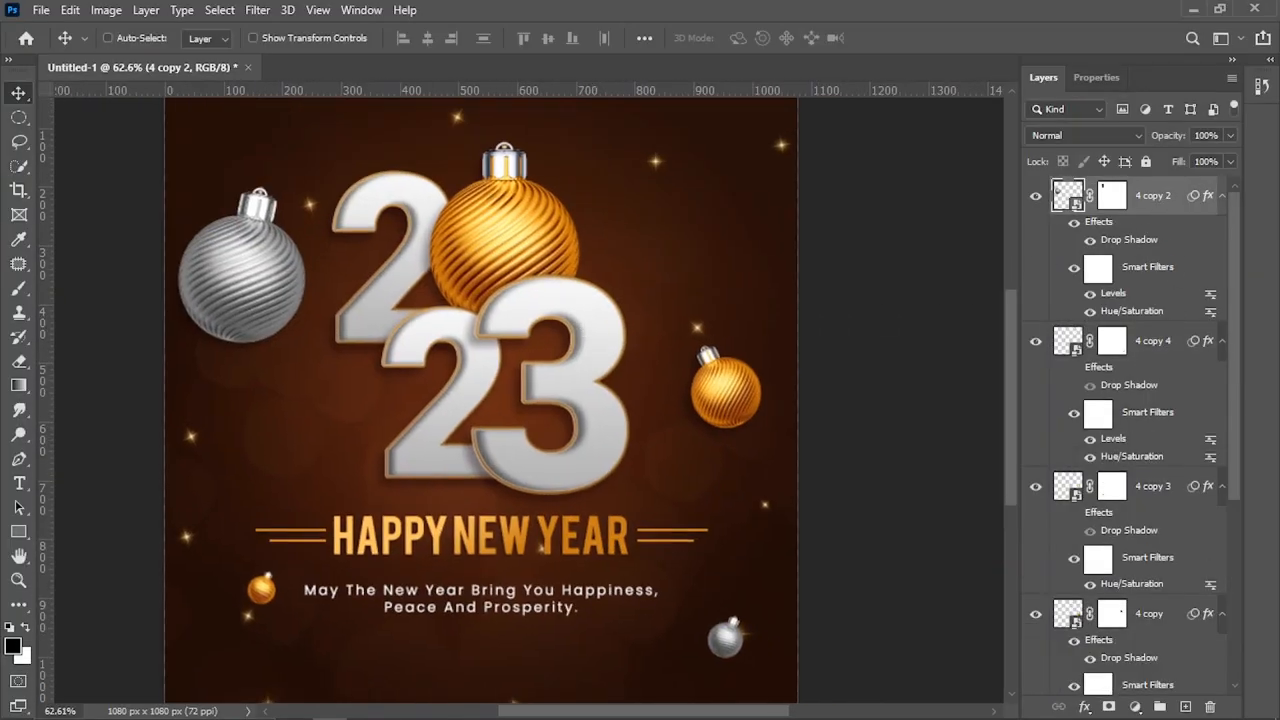
{"action": "left_click", "coordinate": [294, 706]}
{"action": "left_click", "coordinate": [694, 428]}
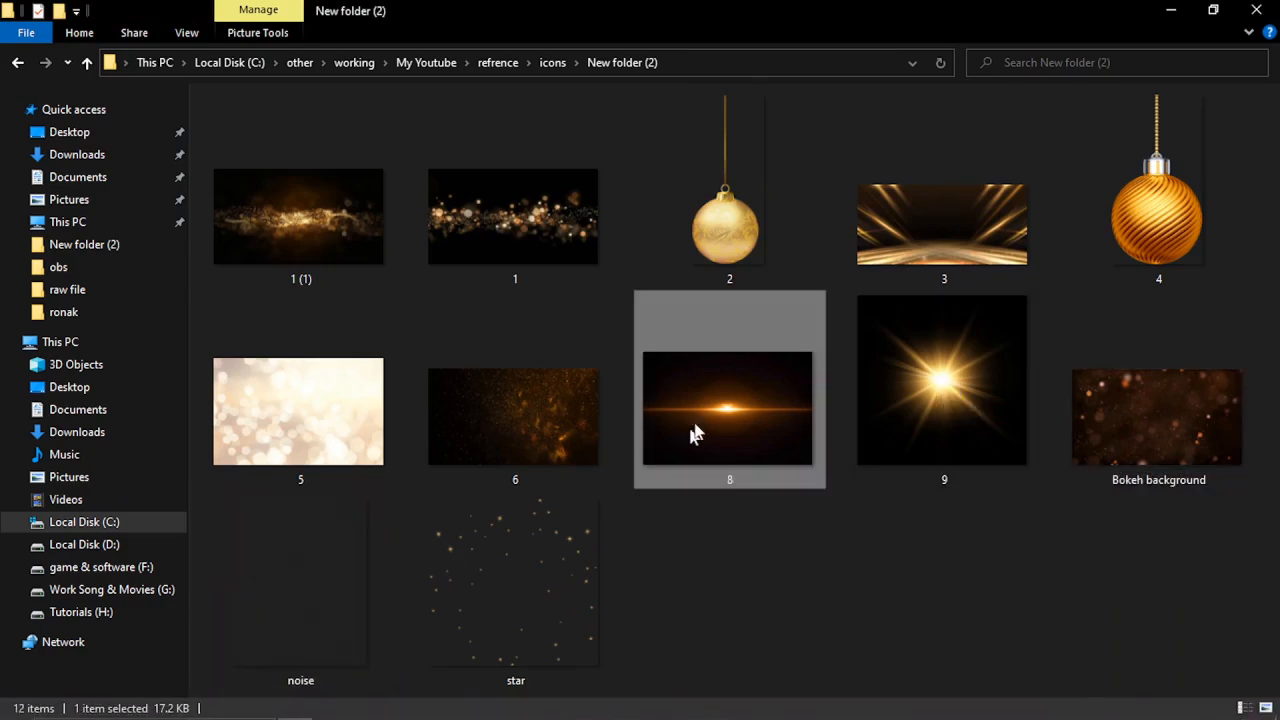
{"action": "left_click_drag", "start_coordinate": [732, 403], "coordinate": [733, 448]}
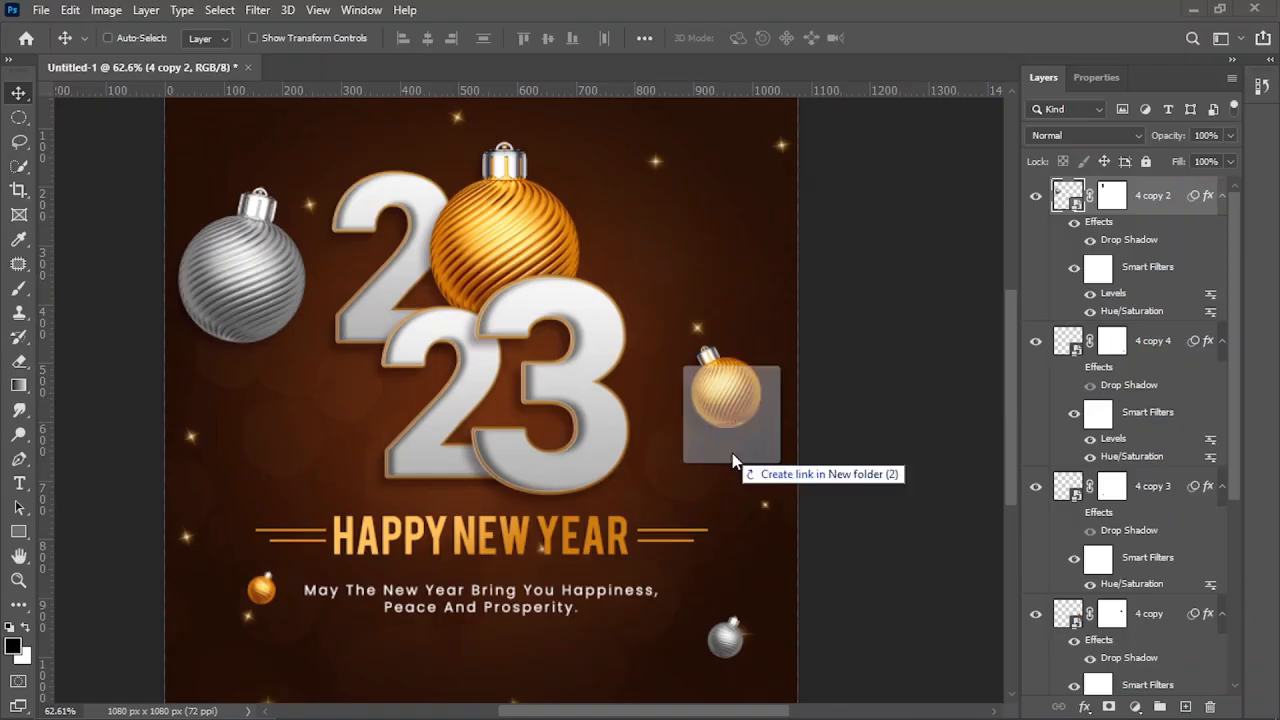
{"action": "left_click_drag", "start_coordinate": [732, 453], "coordinate": [521, 297]}
{"action": "key", "text": "Return"}
Set the flare layer's blend mode to Screen and move it to the base of the lower 2, beside the 3.
{"action": "left_click_drag", "start_coordinate": [512, 390], "coordinate": [512, 302]}
{"action": "left_click", "coordinate": [1104, 137]}
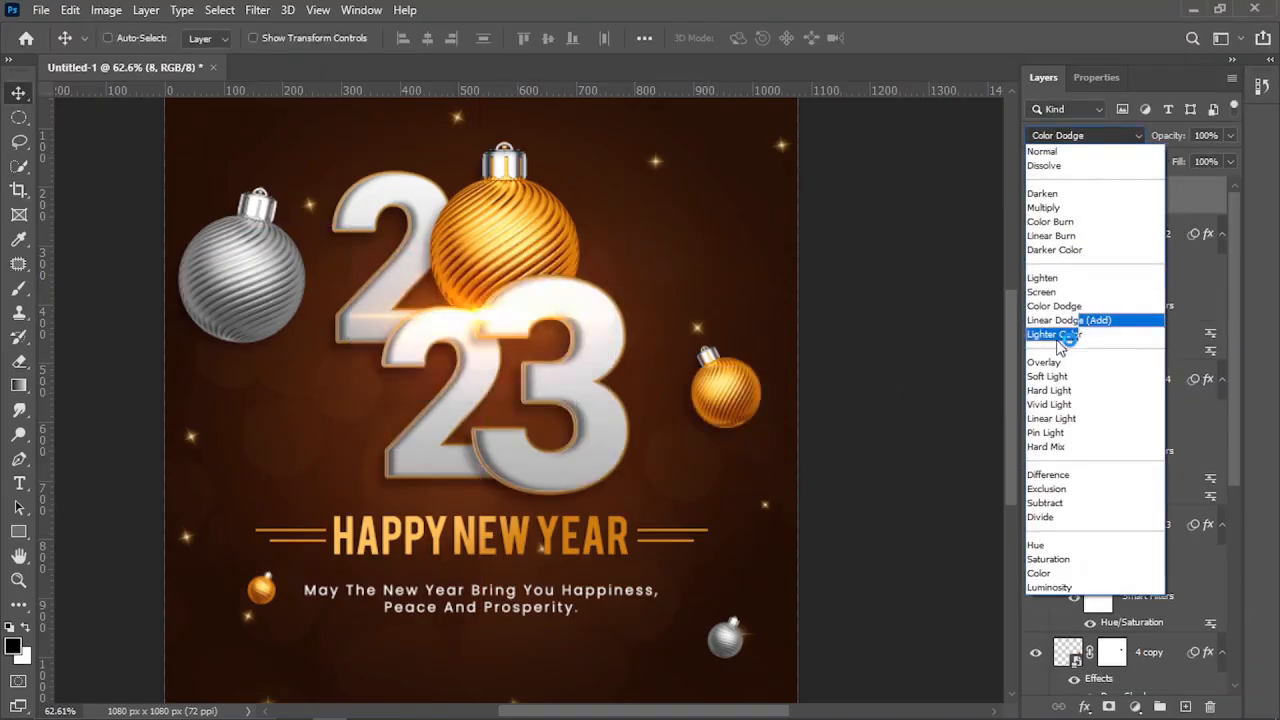
{"action": "left_click", "coordinate": [1097, 289]}
{"action": "left_click_drag", "start_coordinate": [465, 324], "coordinate": [490, 488]}
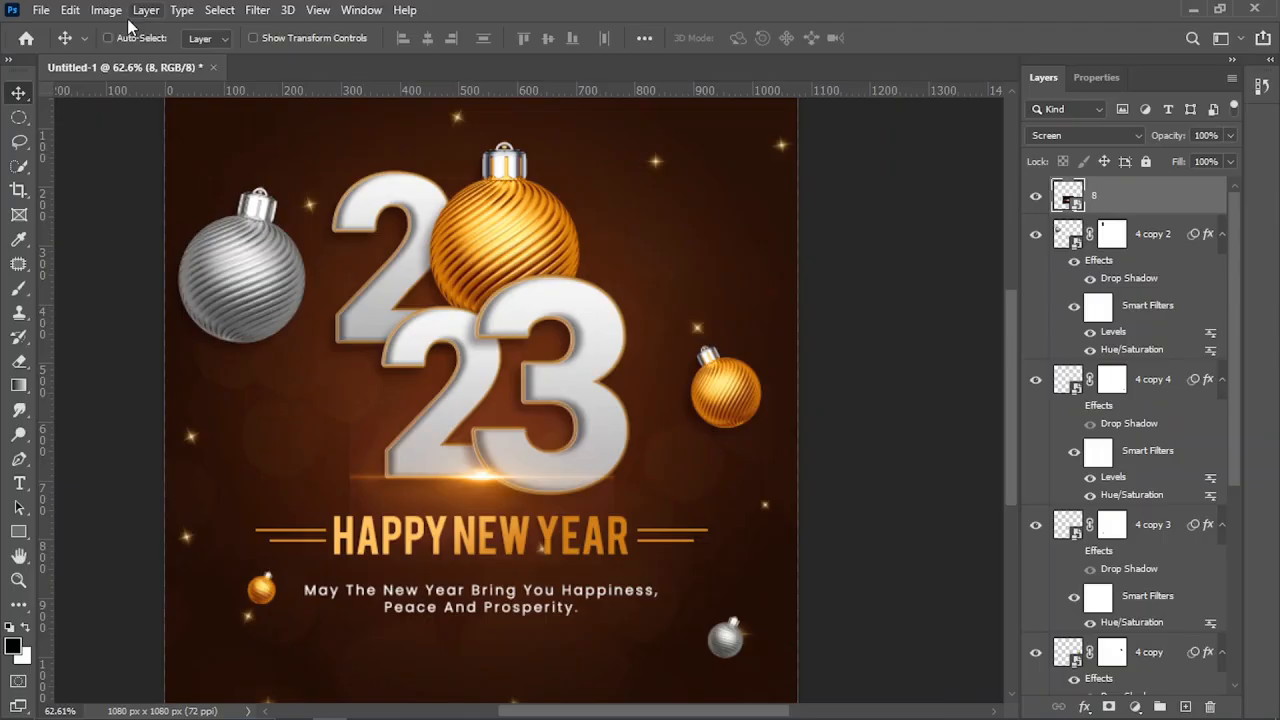
Apply Levels to the flare, shifting the midtone input toward the highlights to darken its surrounding haze.
{"action": "left_click", "coordinate": [108, 10]}
{"action": "mouse_move", "coordinate": [175, 57]}
{"action": "left_click", "coordinate": [420, 158]}
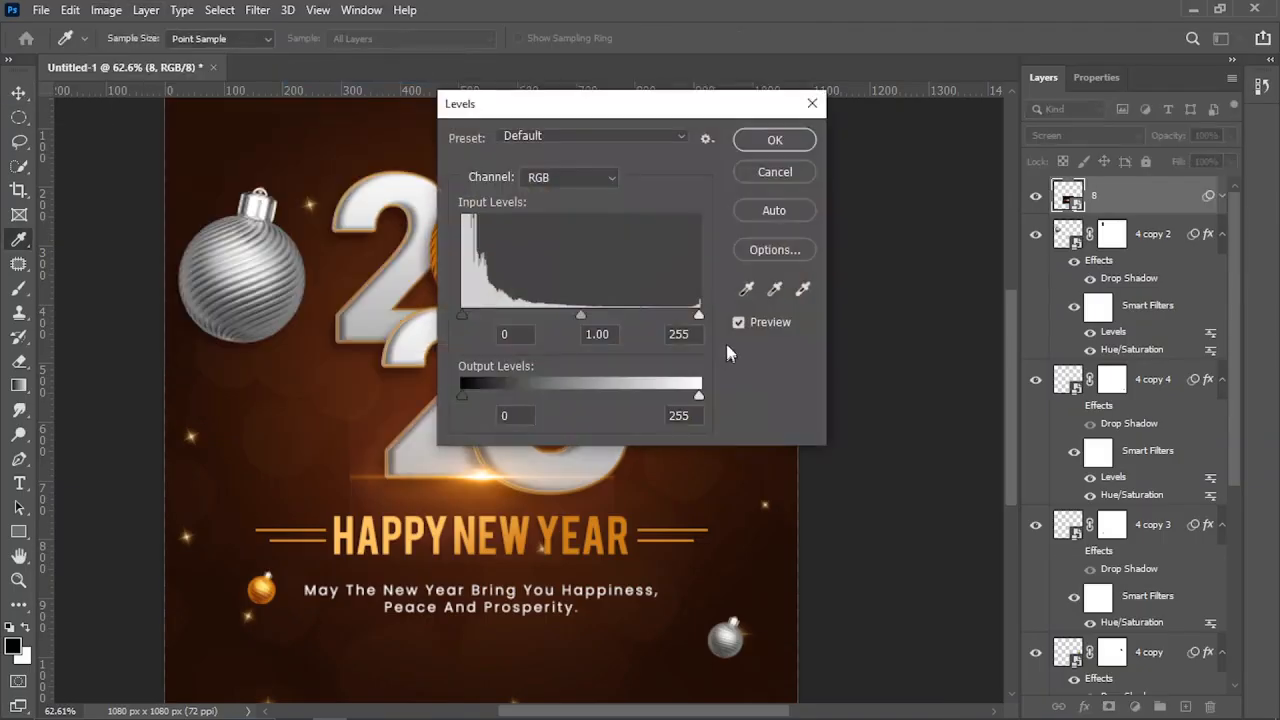
{"action": "left_click_drag", "start_coordinate": [582, 315], "coordinate": [672, 318]}
{"action": "key", "text": "Return"}
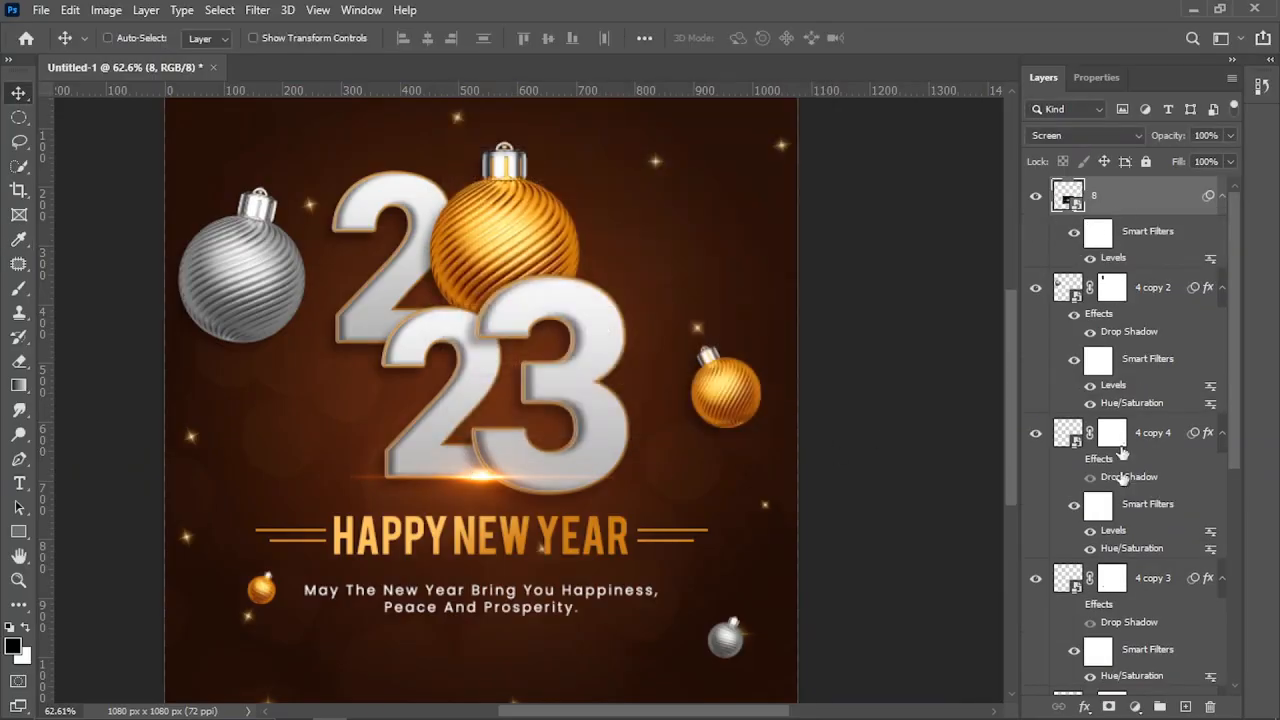
Add a layer mask to the flare and soften its left and right ends with a large soft eraser.
{"action": "left_click", "coordinate": [1108, 706]}
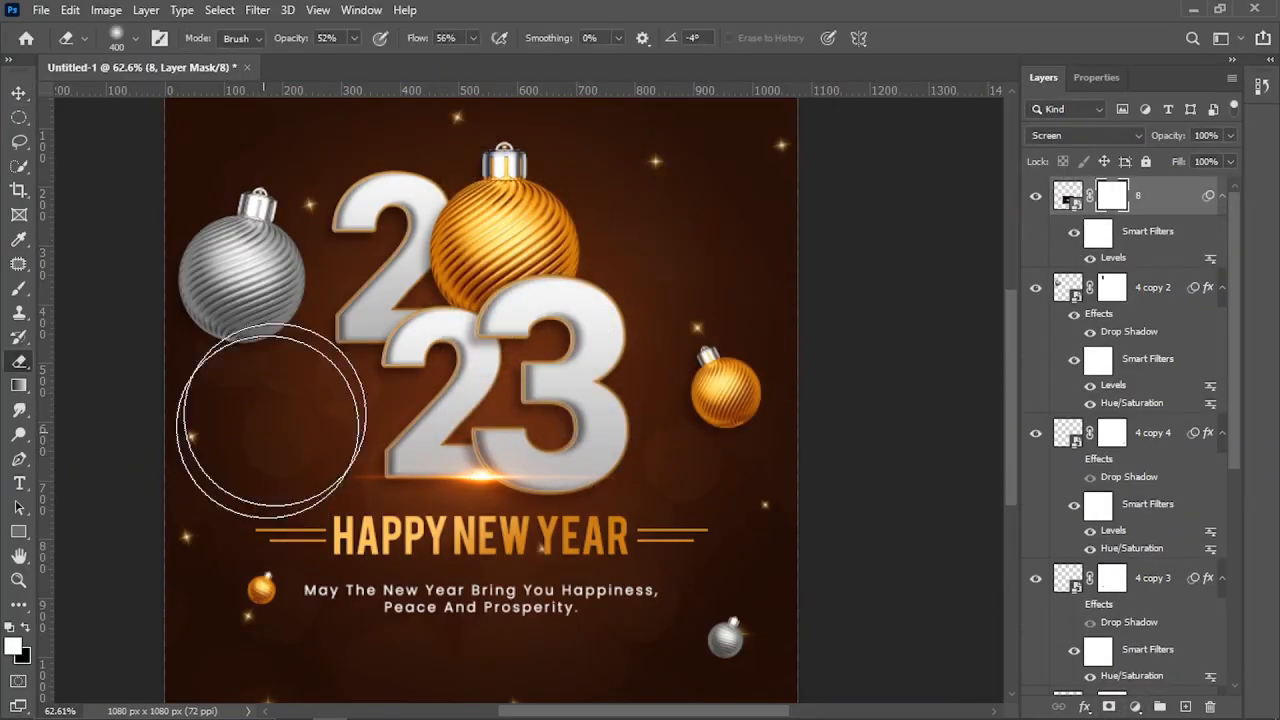
{"action": "mouse_move", "coordinate": [277, 414]}
{"action": "left_mouse_down"}
{"action": "mouse_move", "coordinate": [309, 549]}
{"action": "mouse_move", "coordinate": [400, 257]}
{"action": "left_mouse_up"}
{"action": "left_click_drag", "start_coordinate": [594, 362], "coordinate": [636, 520]}
{"action": "key", "text": "bracketleft"}
{"action": "key", "text": "bracketleft"}
{"action": "key", "text": "bracketleft"}
{"action": "key", "text": "v"}
Copy the masked flare to the top edge of the 3, where it meets the large gold ornament.
{"action": "scroll", "coordinate": [490, 505], "scroll_direction": "up", "scroll_amount": 2}
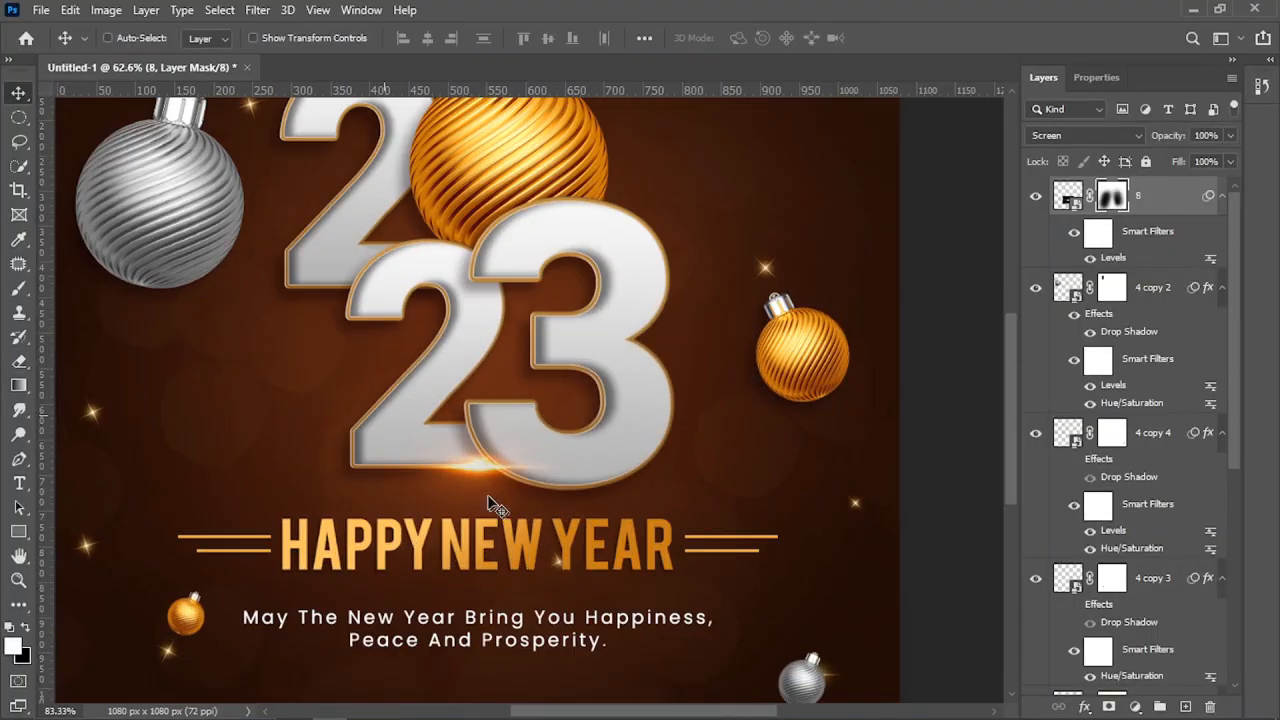
{"action": "left_click_drag", "start_coordinate": [490, 505], "coordinate": [755, 397]}
{"action": "scroll", "coordinate": [482, 478], "scroll_direction": "down", "scroll_amount": 1}
Try a flare copy on the small gold ornament's lower edge, scaled to 65.69% and rotated -20.50 degrees.
{"action": "key", "text": "ctrl+j"}
{"action": "scroll", "coordinate": [588, 226], "scroll_direction": "down", "scroll_amount": 1}
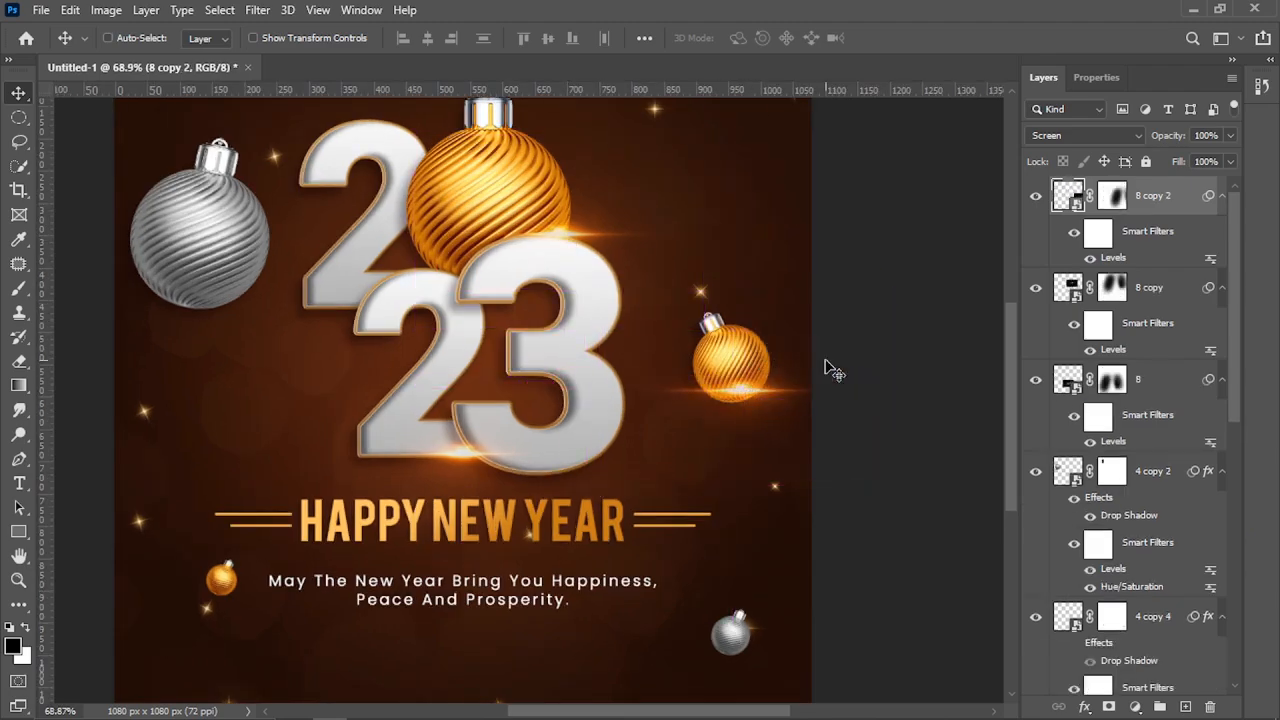
{"action": "key", "text": "ctrl+alt+t"}
{"action": "left_click", "coordinate": [658, 302]}
{"action": "left_click_drag", "start_coordinate": [917, 282], "coordinate": [807, 296]}
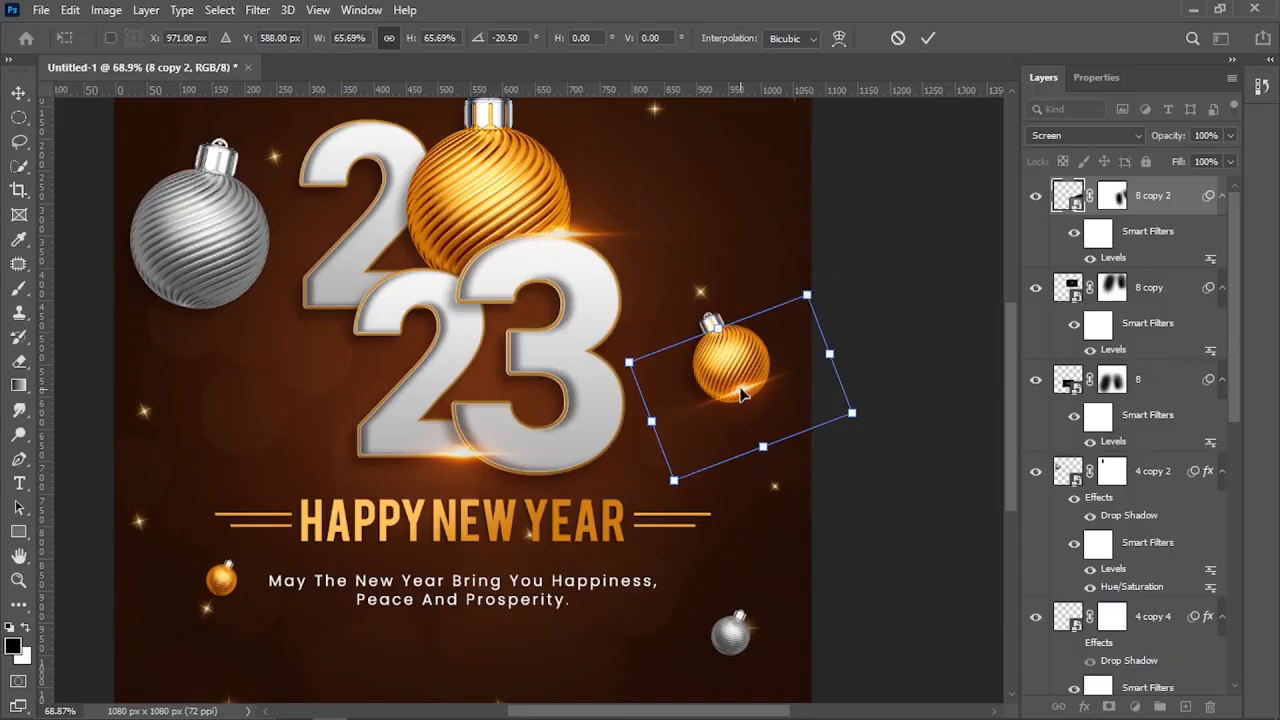
{"action": "left_click_drag", "start_coordinate": [740, 388], "coordinate": [747, 394]}
{"action": "key", "text": "Return"}
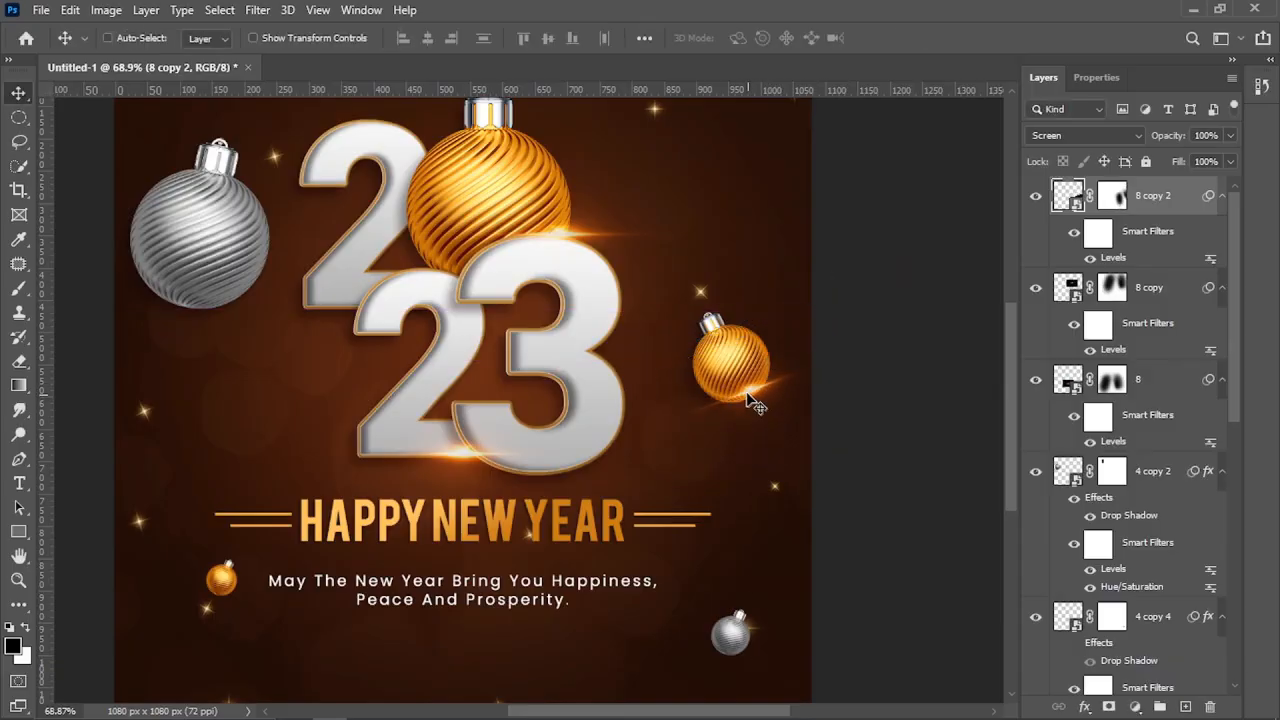
Place the starburst image 9 over the small gold ornament and set its blend mode to Screen.
{"action": "key", "text": "alt+Tab"}
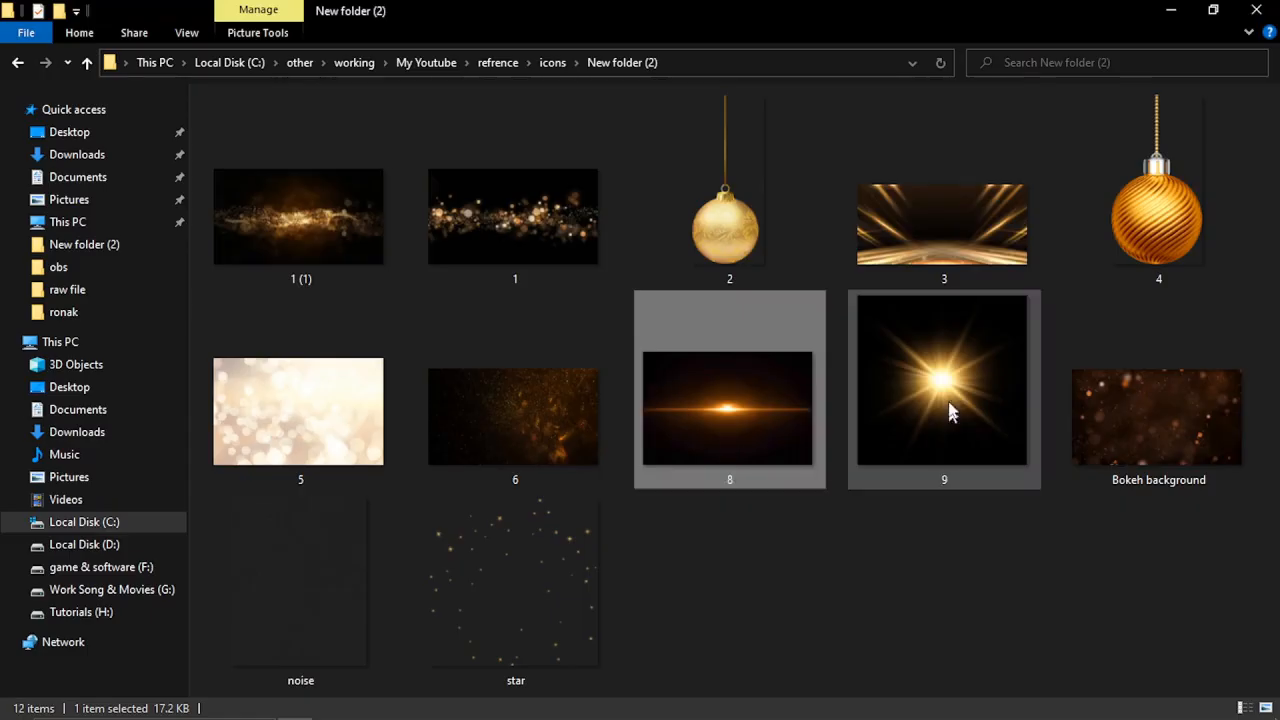
{"action": "left_click_drag", "start_coordinate": [951, 408], "coordinate": [748, 531]}
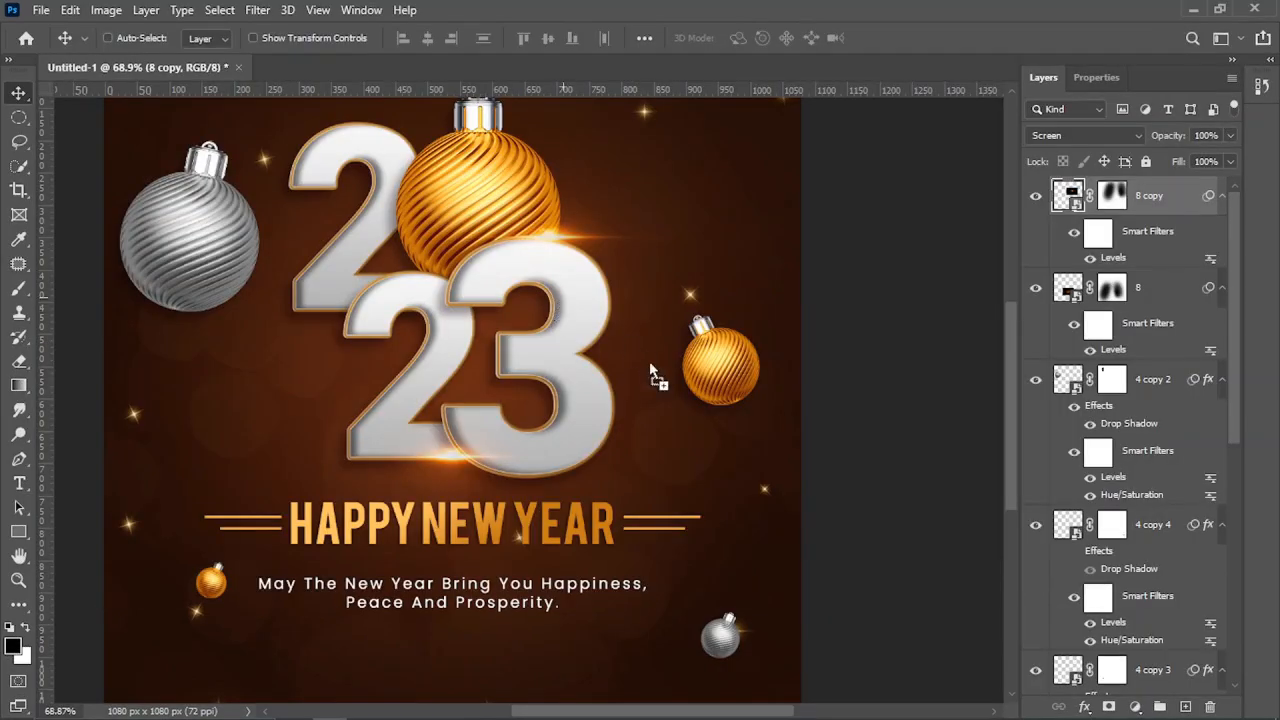
{"action": "left_click_drag", "start_coordinate": [657, 371], "coordinate": [746, 371]}
{"action": "key", "text": "Return"}
{"action": "left_click", "coordinate": [1085, 135]}
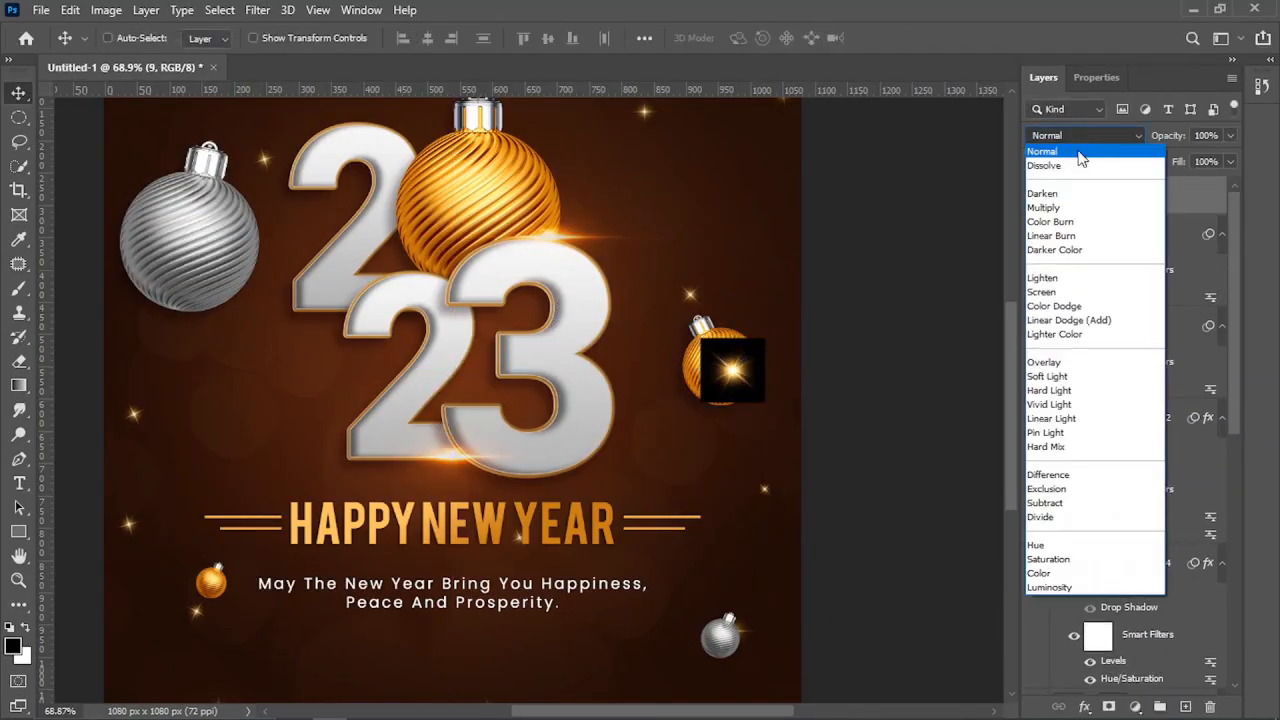
{"action": "left_click", "coordinate": [1049, 292]}
Position the starburst on the small gold ornament's lower-right edge and apply its transform.
{"action": "mouse_move", "coordinate": [737, 380]}
{"action": "left_mouse_down"}
{"action": "mouse_move", "coordinate": [737, 405]}
{"action": "mouse_move", "coordinate": [730, 364]}
{"action": "mouse_move", "coordinate": [791, 291]}
{"action": "mouse_move", "coordinate": [788, 330]}
{"action": "mouse_move", "coordinate": [765, 321]}
{"action": "mouse_move", "coordinate": [732, 355]}
{"action": "mouse_move", "coordinate": [741, 405]}
{"action": "left_mouse_up"}
{"action": "key", "text": "ctrl+t"}
{"action": "key", "text": "Return"}
{"action": "scroll", "coordinate": [738, 397], "scroll_direction": "up", "scroll_amount": 3}
{"action": "scroll", "coordinate": [745, 406], "scroll_direction": "down", "scroll_amount": 4}
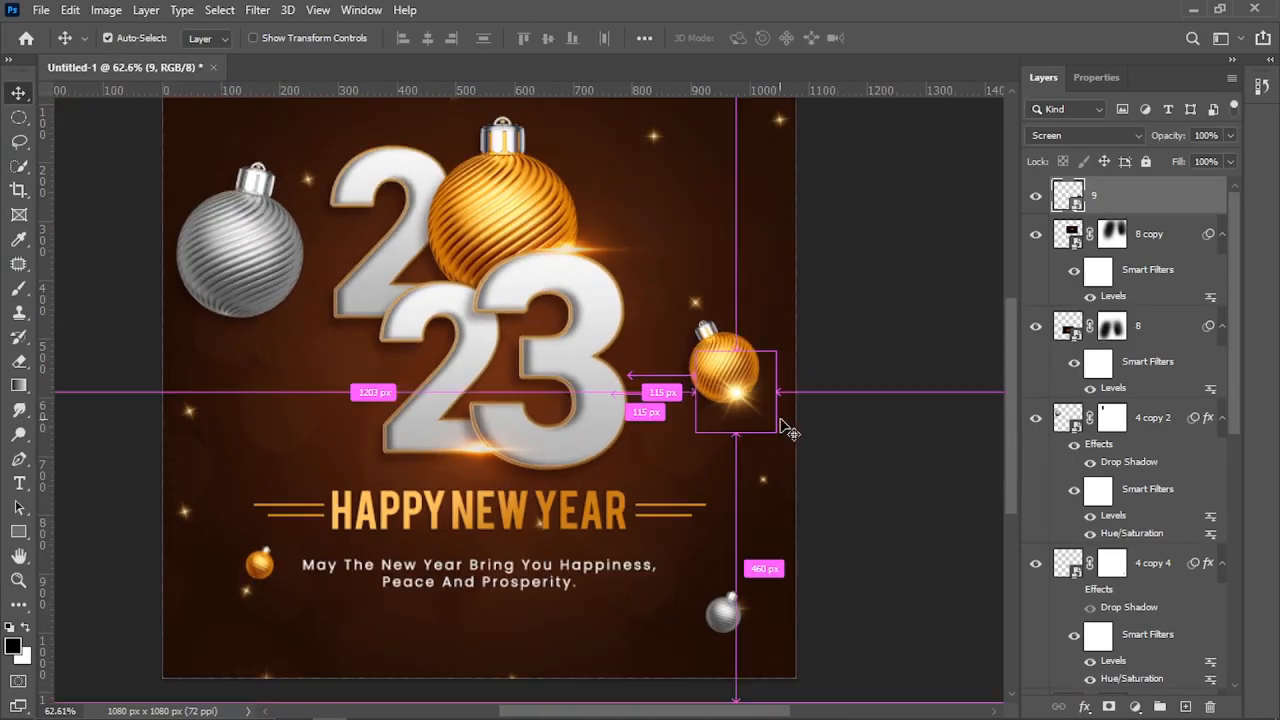
Copy the starburst to the large gold ornament's lower-left edge, then enlarge and rotate the copy.
{"action": "key", "text": "ctrl+t"}
{"action": "left_click_drag", "start_coordinate": [794, 457], "coordinate": [486, 309]}
{"action": "key", "text": "Return"}
{"action": "key", "text": "ctrl+t"}
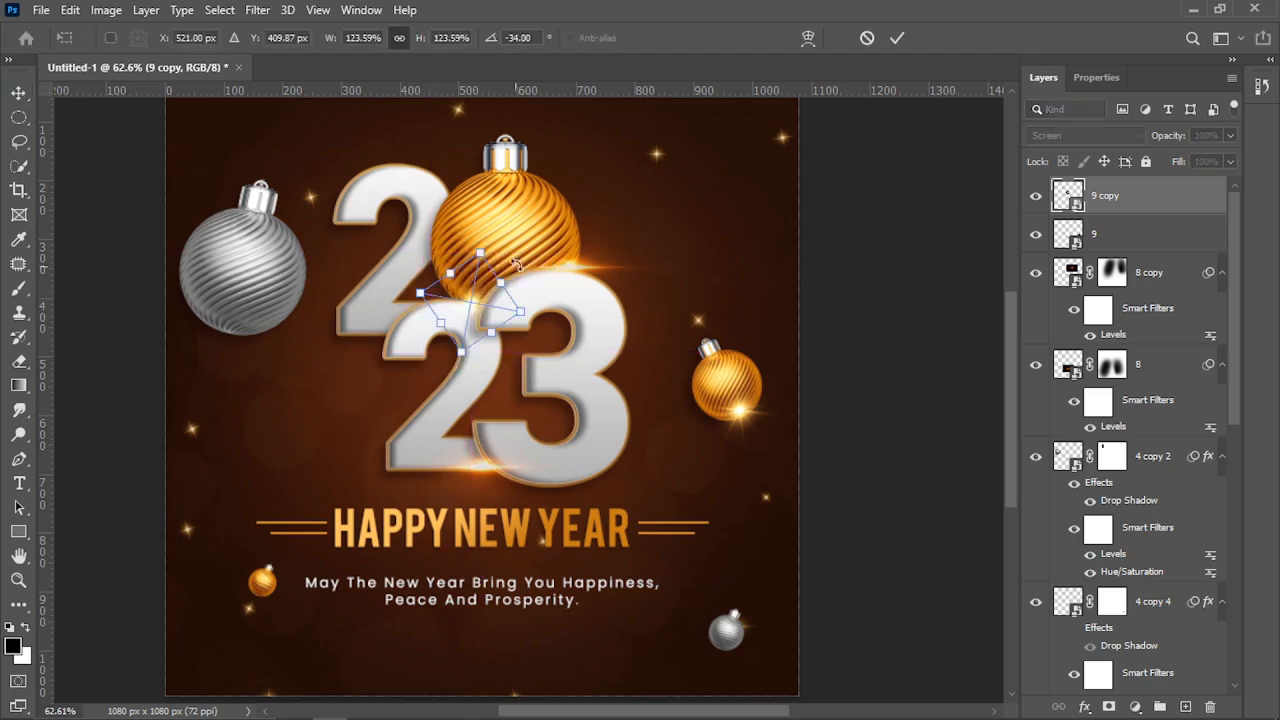
{"action": "left_click_drag", "start_coordinate": [481, 250], "coordinate": [497, 173]}
{"action": "key", "text": "Return"}
Set the copied starburst's opacity to 100% and move it to the large gold ornament's upper-left edge.
{"action": "scroll", "coordinate": [486, 292], "scroll_direction": "up", "scroll_amount": 2}
{"action": "left_click_drag", "start_coordinate": [477, 302], "coordinate": [478, 290]}
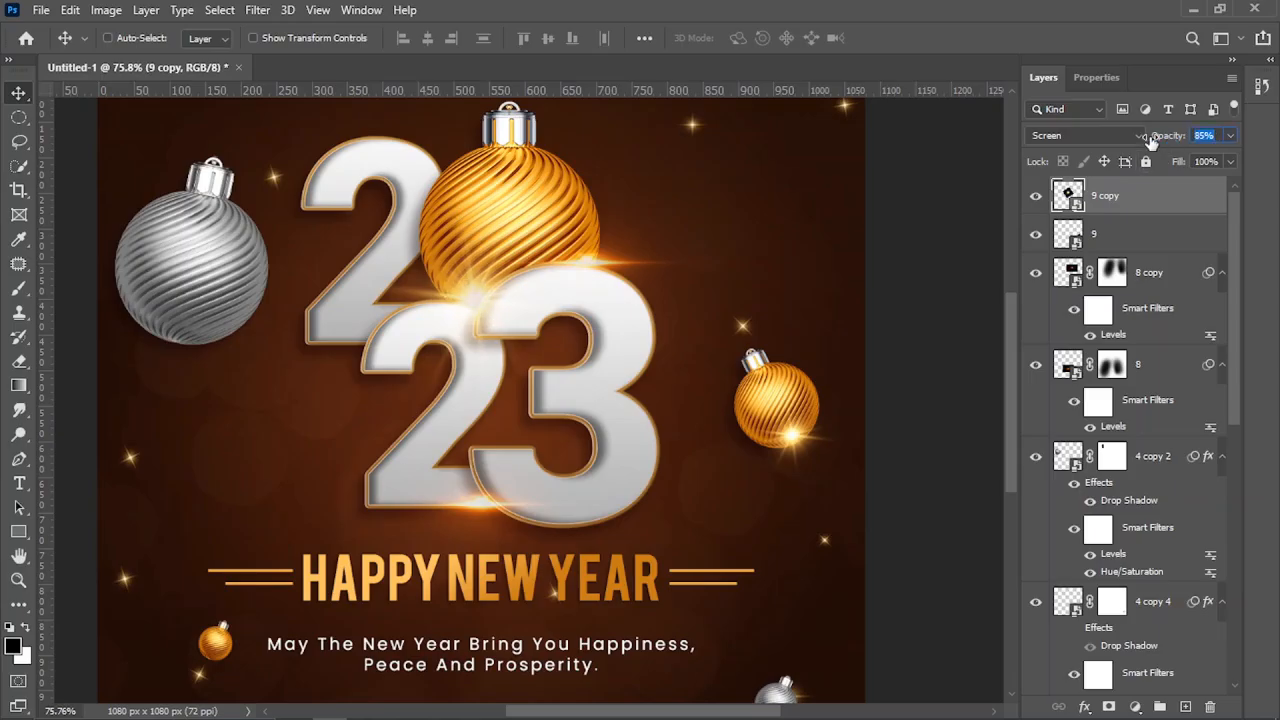
{"action": "type", "text": "100"}
{"action": "left_click_drag", "start_coordinate": [478, 292], "coordinate": [478, 205]}
{"action": "scroll", "coordinate": [486, 223], "scroll_direction": "down", "scroll_amount": 2}
{"action": "scroll", "coordinate": [526, 251], "scroll_direction": "up", "scroll_amount": 2}
{"action": "key", "text": "ctrl"}
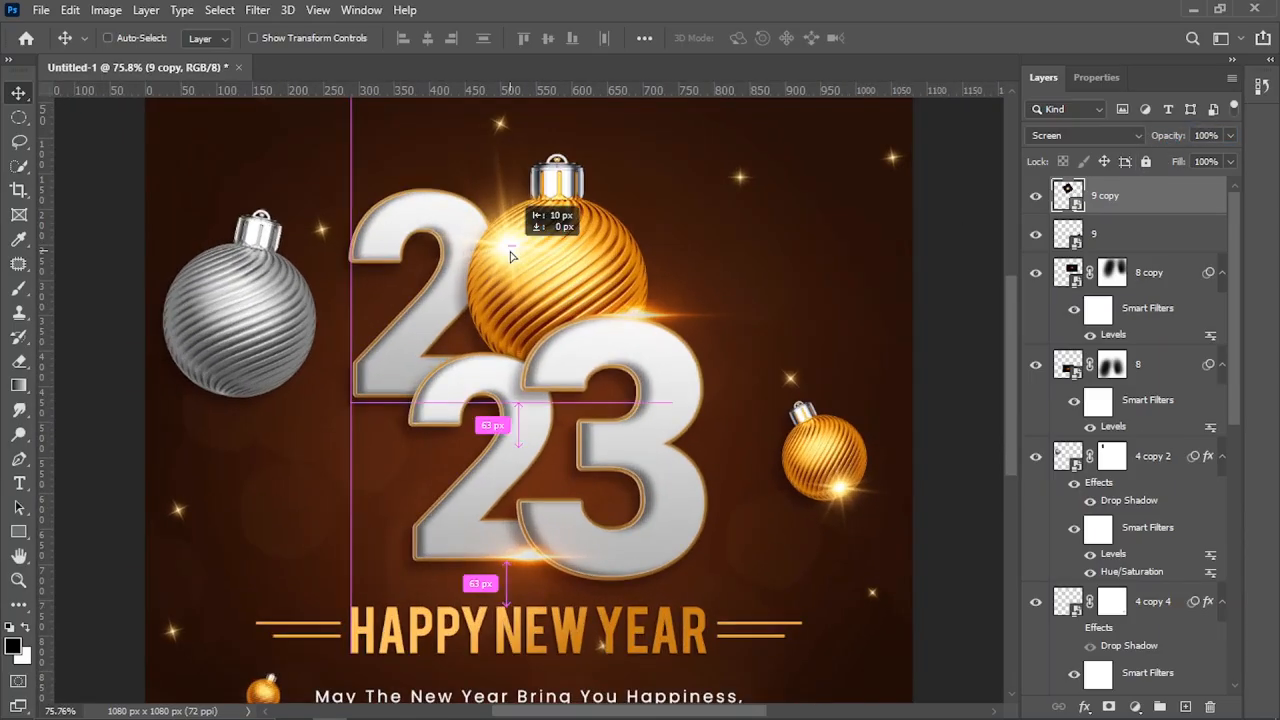
Fine-tune the transform of the starburst on the large gold ornament's upper-left edge.
{"action": "key", "text": "ctrl+t"}
{"action": "left_click_drag", "start_coordinate": [691, 183], "coordinate": [651, 143]}
{"action": "key", "text": "Return"}
{"action": "scroll", "coordinate": [583, 328], "scroll_direction": "down", "scroll_amount": 2}
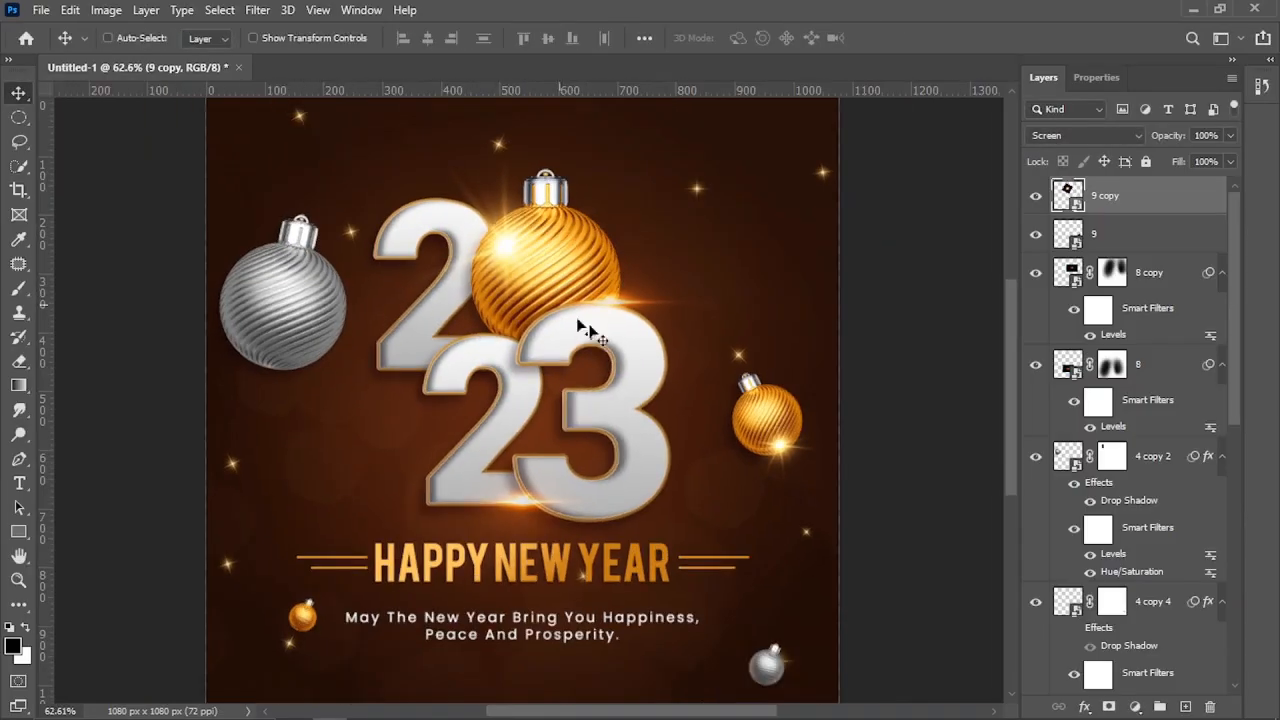
{"action": "scroll", "coordinate": [668, 386], "scroll_direction": "down", "scroll_amount": 1}
{"action": "scroll", "coordinate": [709, 358], "scroll_direction": "up", "scroll_amount": 1}
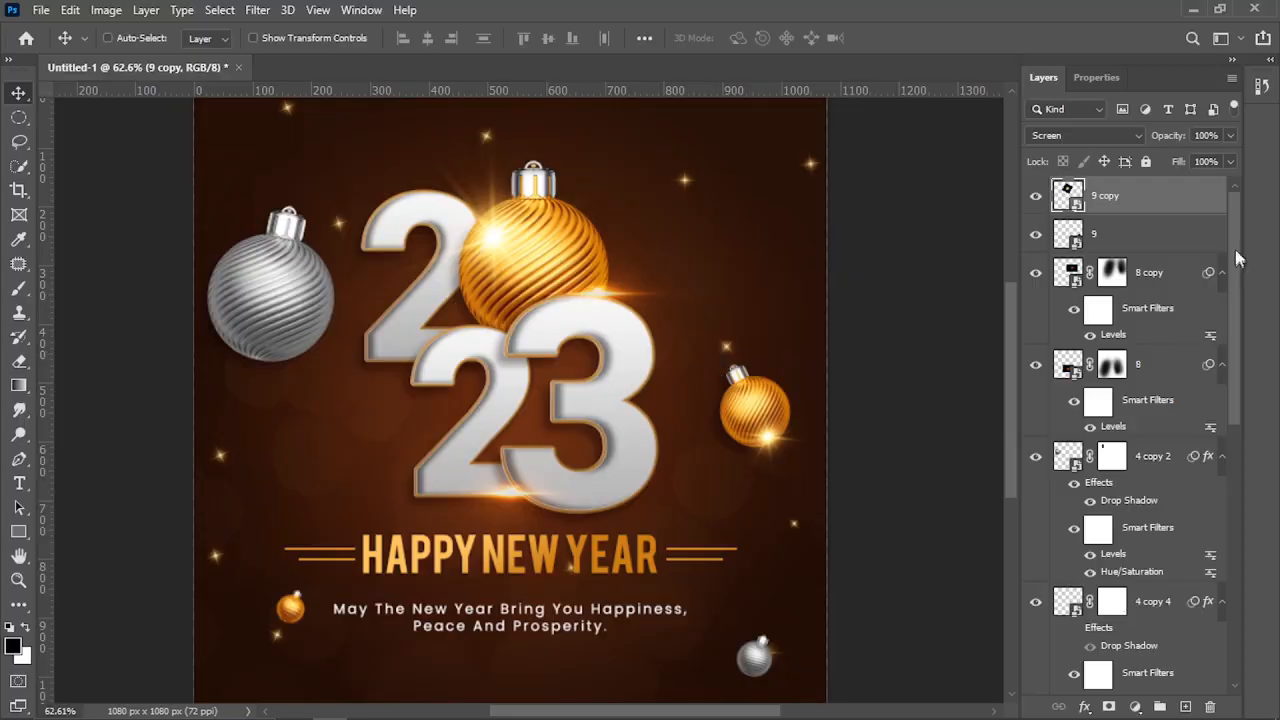
Place the noise texture above all layers and scale it to 104.82% so it covers the full canvas width.
{"action": "left_click", "coordinate": [343, 700]}
{"action": "left_click", "coordinate": [291, 606]}
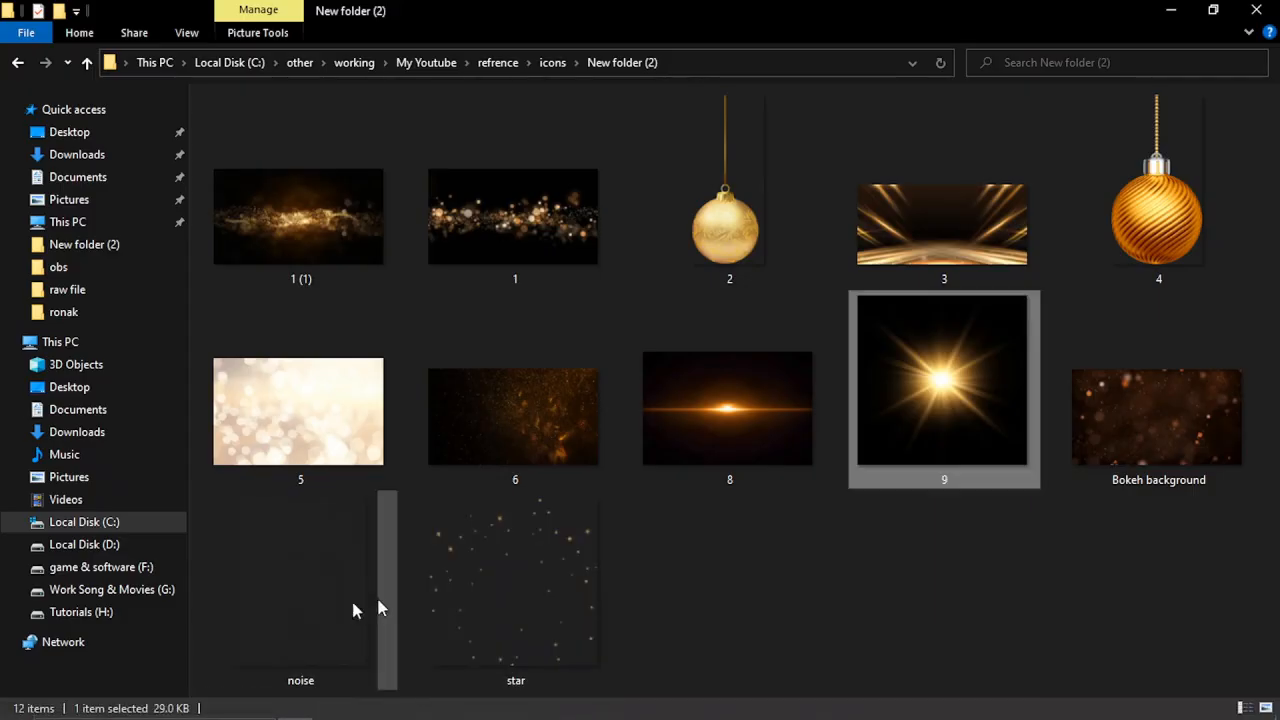
{"action": "left_click_drag", "start_coordinate": [287, 526], "coordinate": [641, 397]}
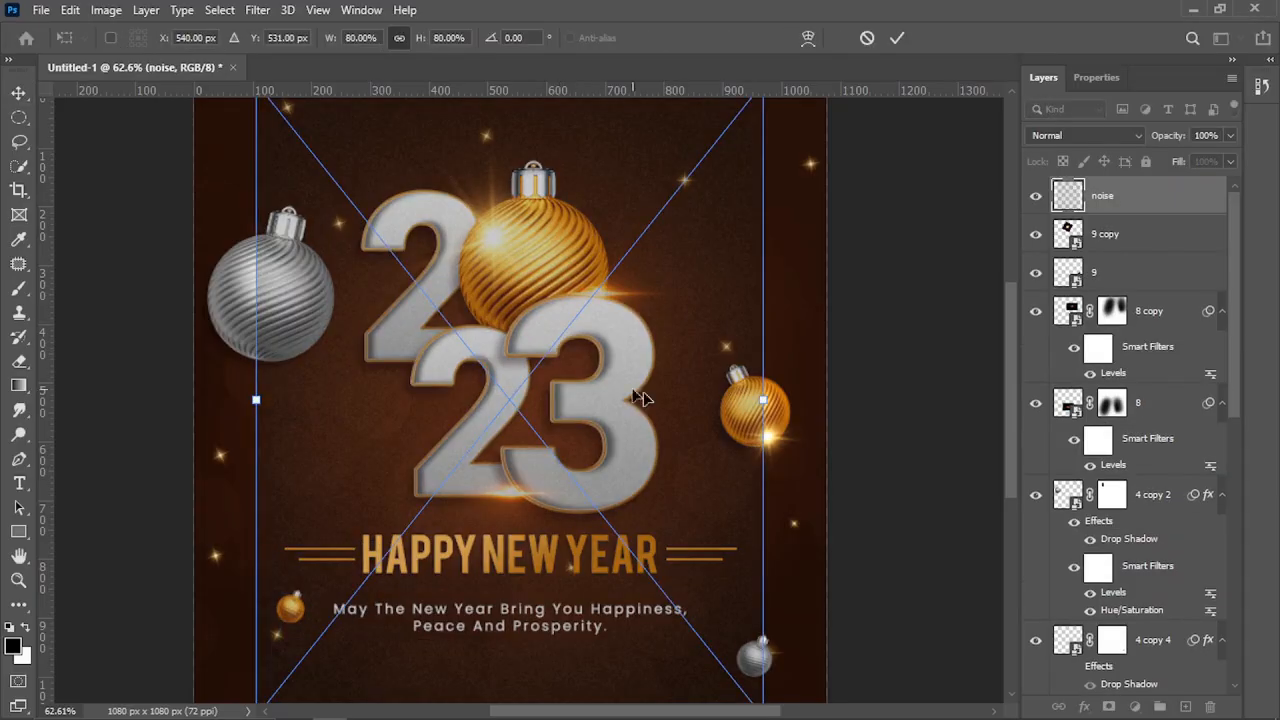
{"action": "left_click_drag", "start_coordinate": [760, 398], "coordinate": [843, 400]}
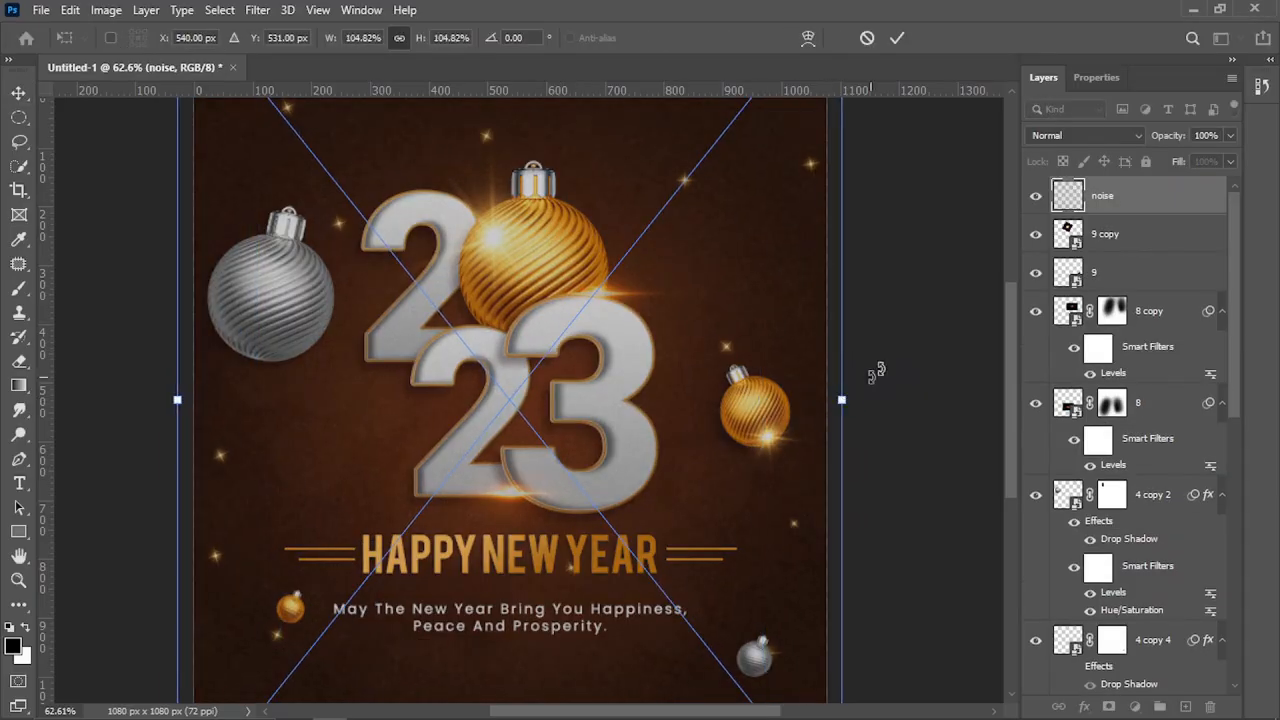
{"action": "key", "text": "Return"}
Set the noise layer's blend mode to Luminosity and its opacity to 42%.
{"action": "left_click", "coordinate": [1070, 135]}
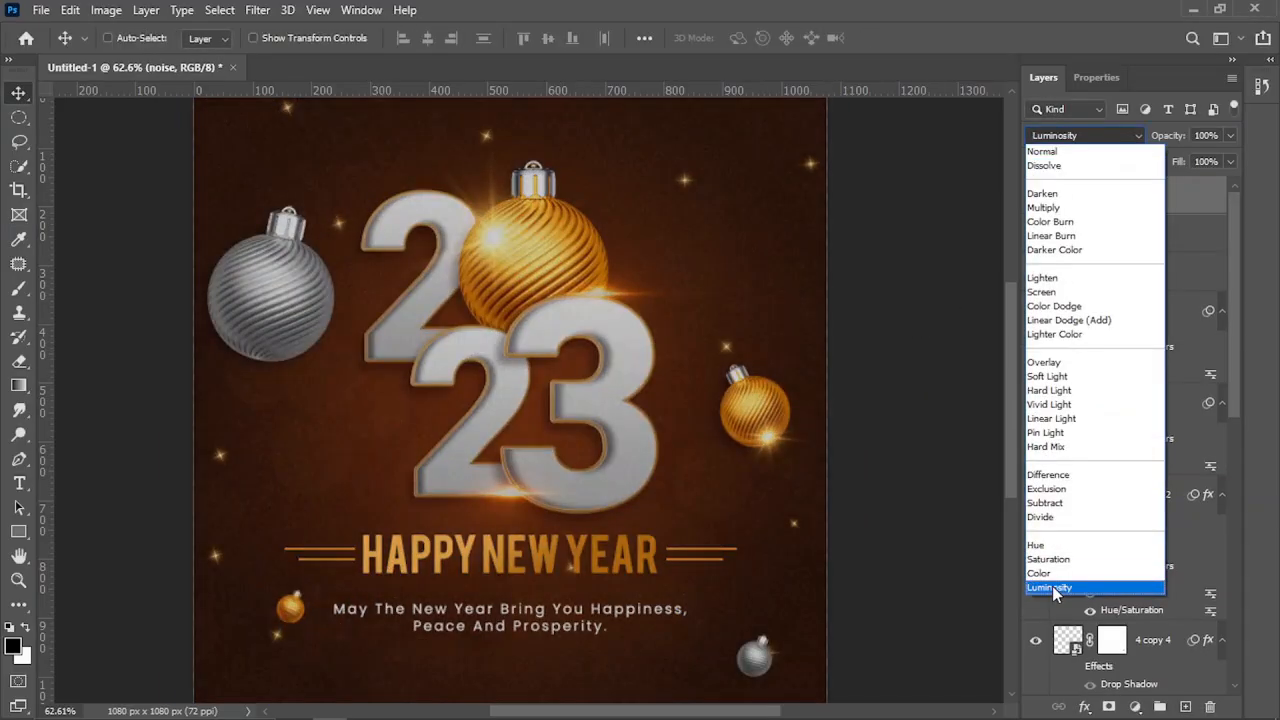
{"action": "left_click", "coordinate": [1058, 583]}
{"action": "left_click_drag", "start_coordinate": [1160, 140], "coordinate": [1115, 145]}
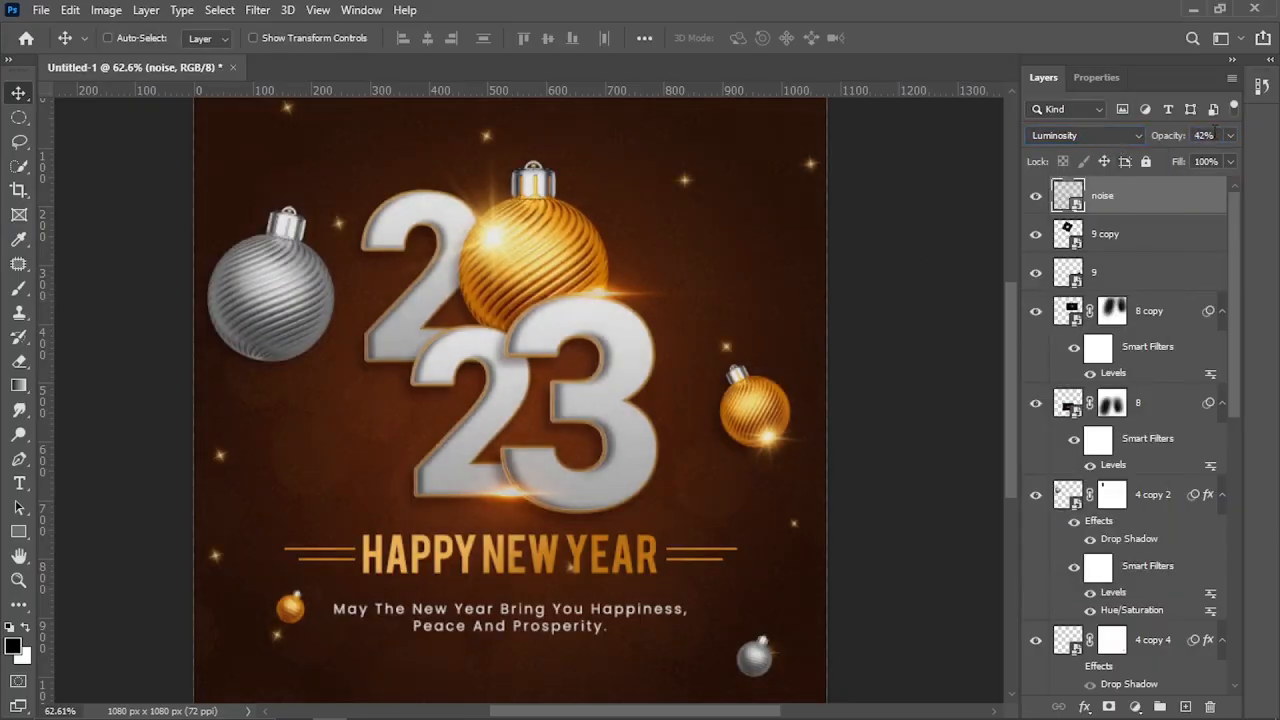
Set the noise layer's opacity to 35% and check the texture up close on the design.
{"action": "type", "text": "35"}
{"action": "key", "text": "Return"}
{"action": "scroll", "coordinate": [446, 404], "scroll_direction": "up", "scroll_amount": 8}
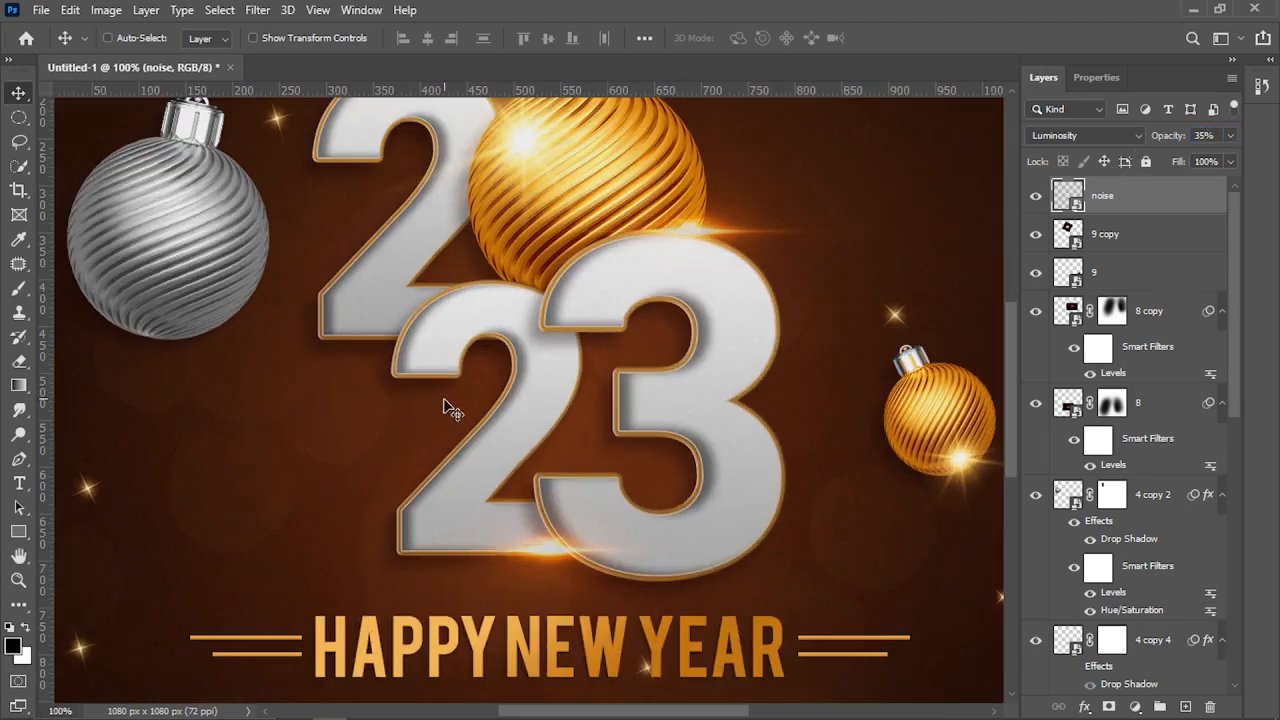
{"action": "left_click_drag", "start_coordinate": [525, 385], "coordinate": [462, 305]}
{"action": "scroll", "coordinate": [605, 423], "scroll_direction": "down", "scroll_amount": 4}
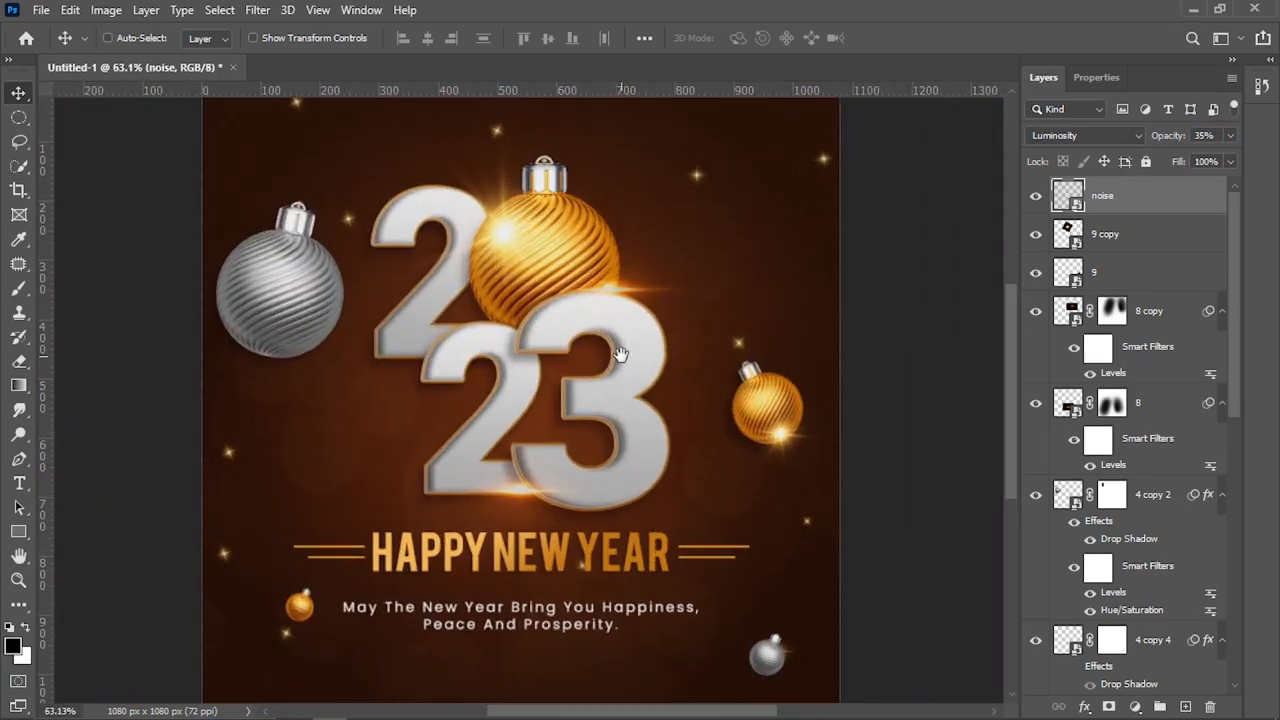
Add a Levels adjustment layer above the noise layer and lower its white input level to about 234.
{"action": "left_click", "coordinate": [1137, 706]}
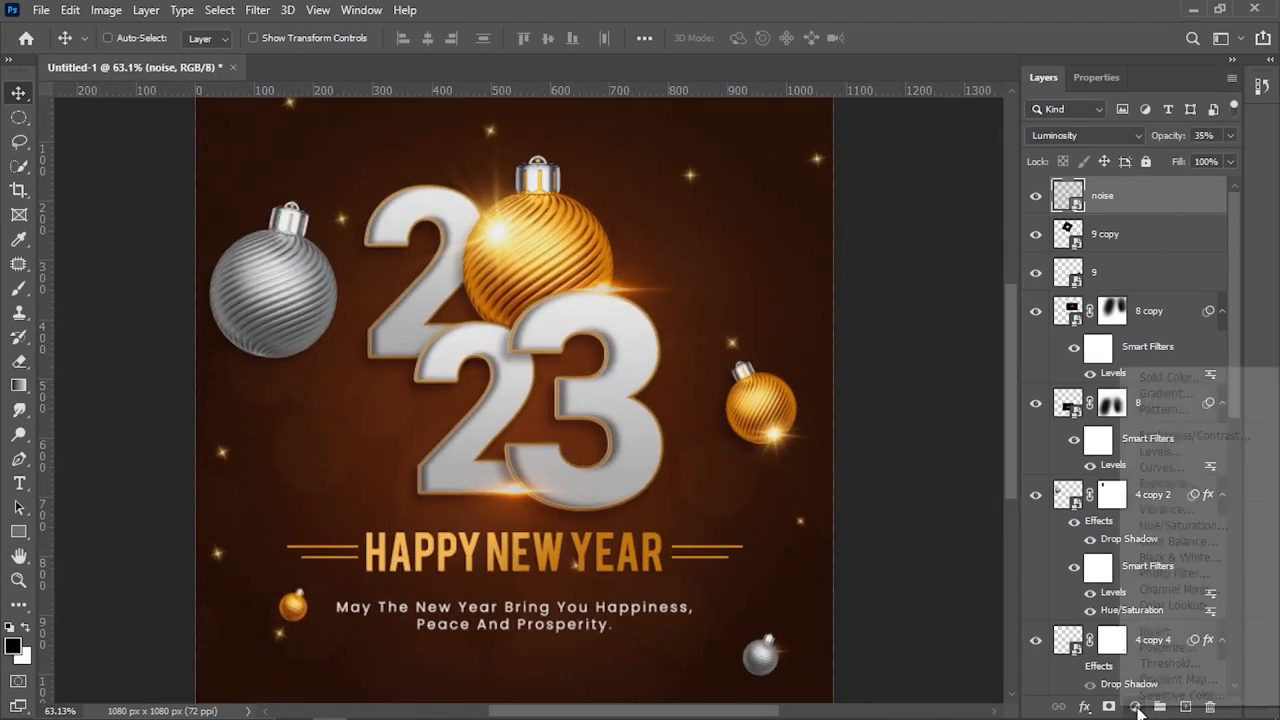
{"action": "left_click", "coordinate": [1158, 450]}
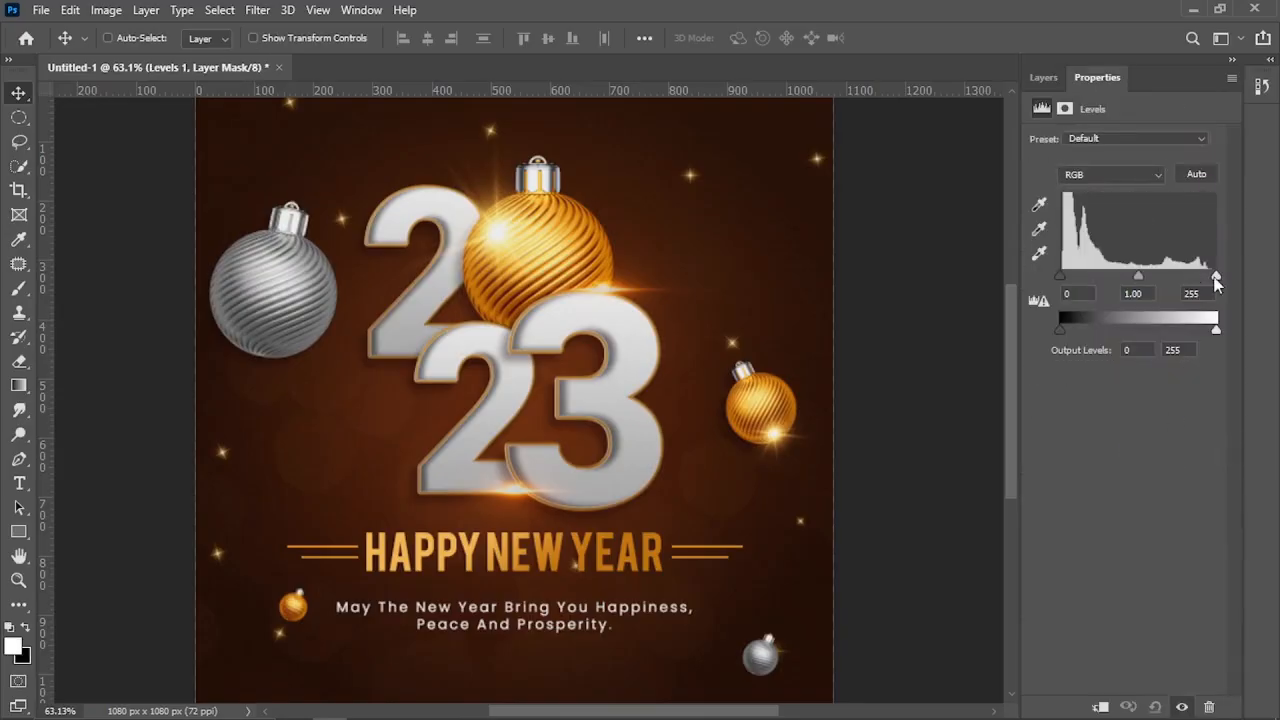
{"action": "left_click_drag", "start_coordinate": [1215, 279], "coordinate": [1199, 283]}
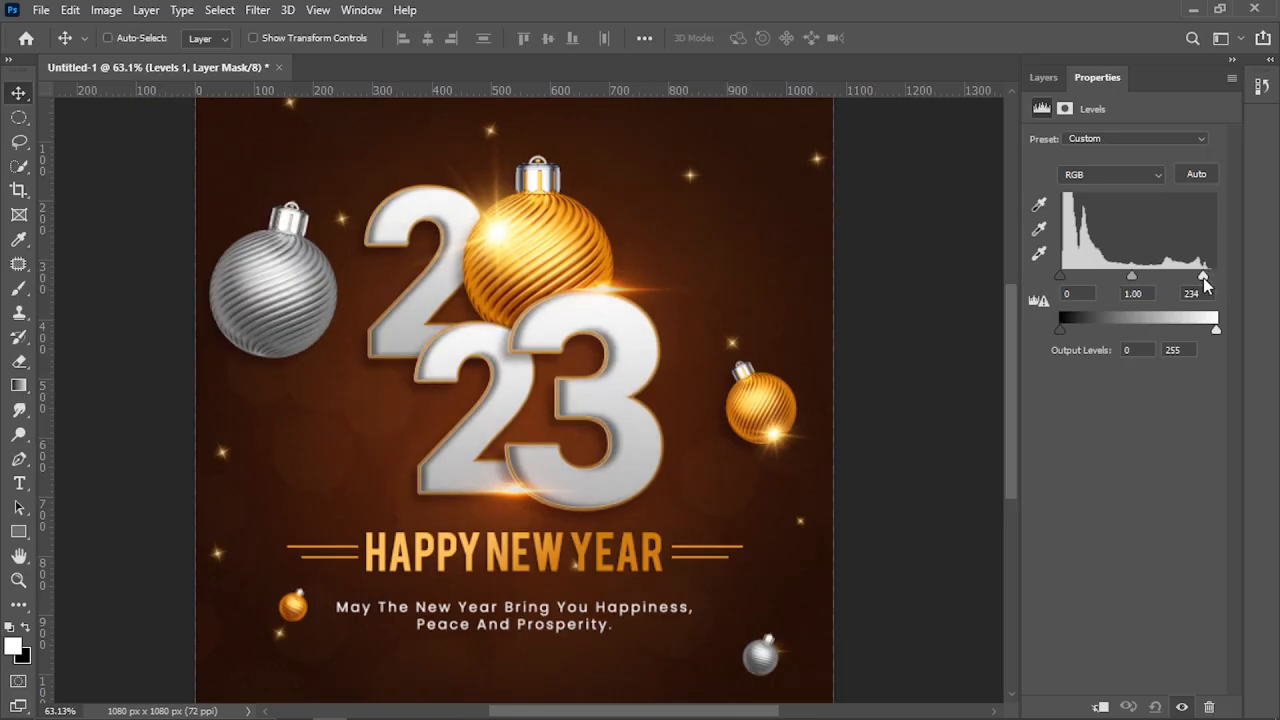
{"action": "left_click_drag", "start_coordinate": [1205, 277], "coordinate": [1199, 278]}
{"action": "left_click_drag", "start_coordinate": [1200, 277], "coordinate": [1202, 281]}
Set the Levels adjustment layer's opacity to 70%.
{"action": "left_click", "coordinate": [1043, 78]}
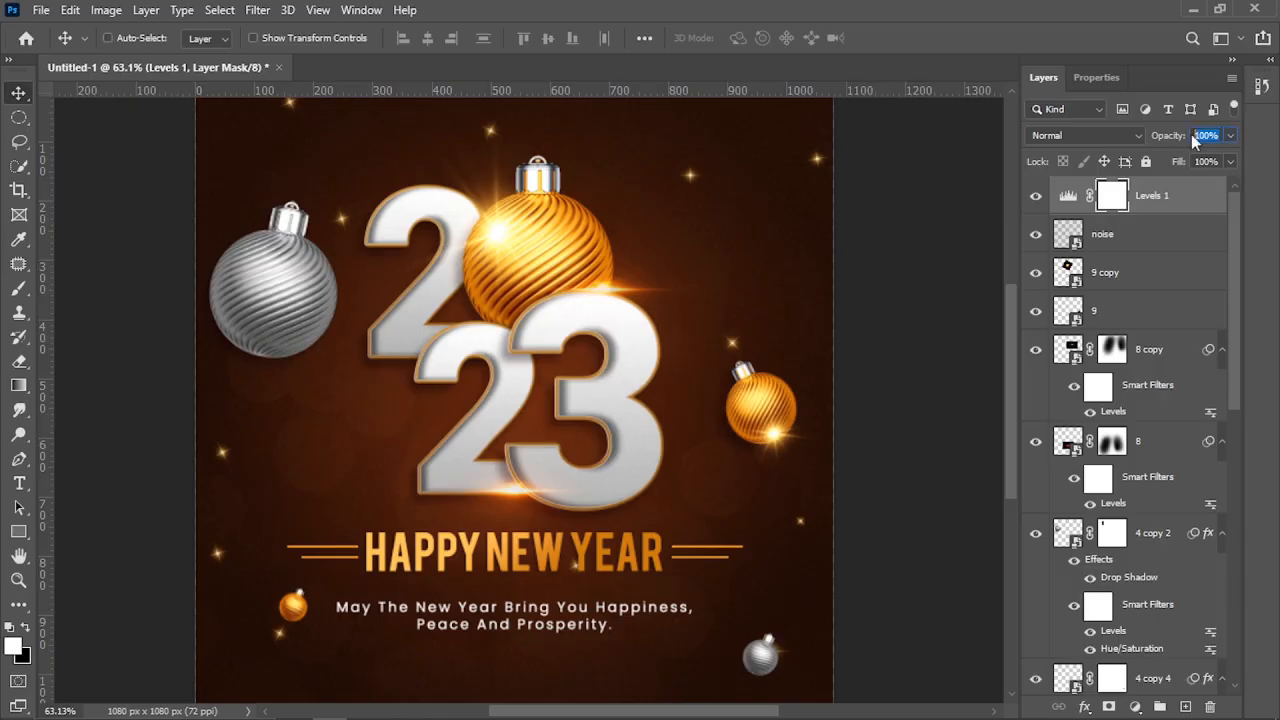
{"action": "type", "text": "70"}
{"action": "key", "text": "Return"}
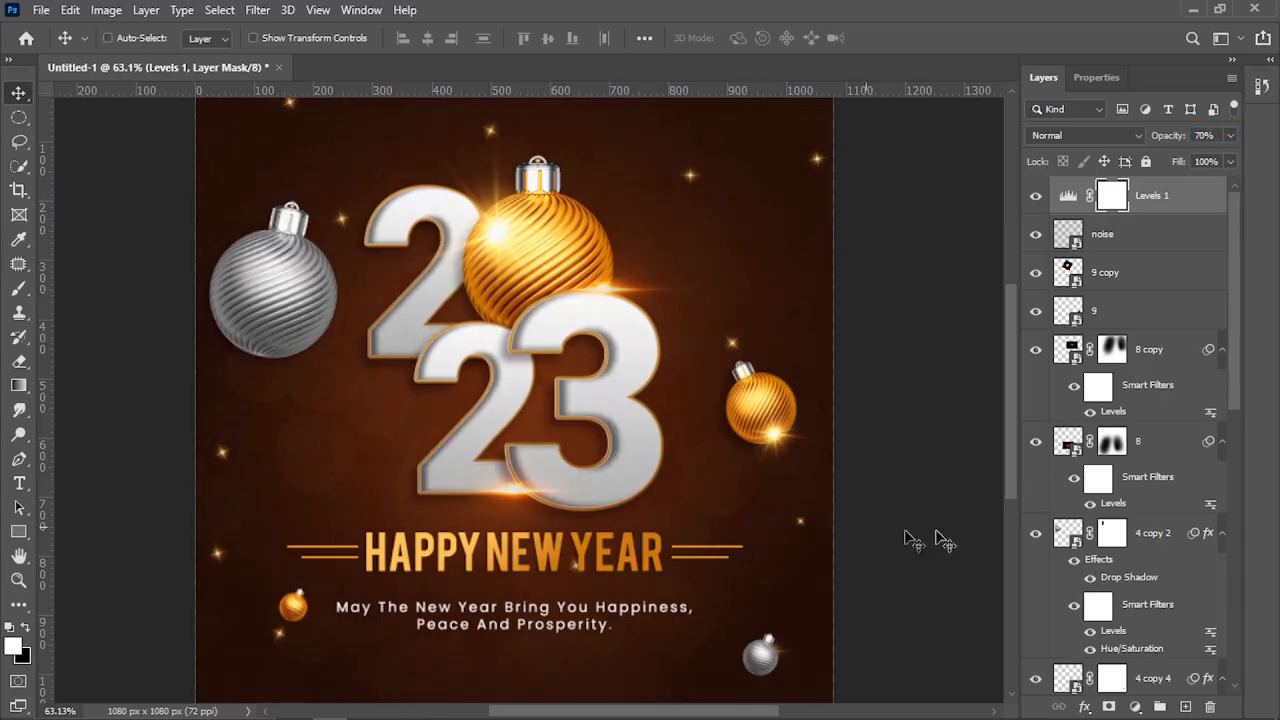
Duplicate the bokeh texture layer 5, just above the background copy, to strengthen its effect.
{"action": "scroll", "coordinate": [1100, 530], "scroll_direction": "down", "scroll_amount": 10}
{"action": "left_click", "coordinate": [1108, 568]}
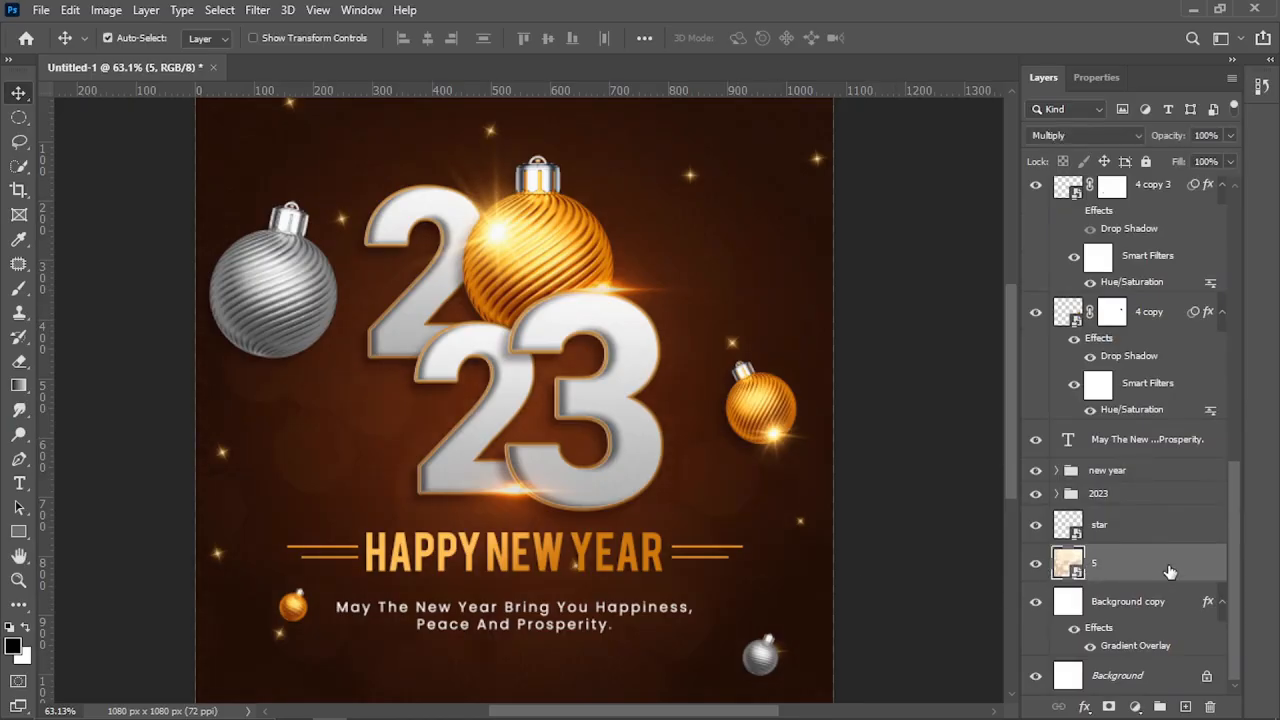
{"action": "key", "text": "ctrl+j"}
{"action": "scroll", "coordinate": [472, 449], "scroll_direction": "down", "scroll_amount": 1}
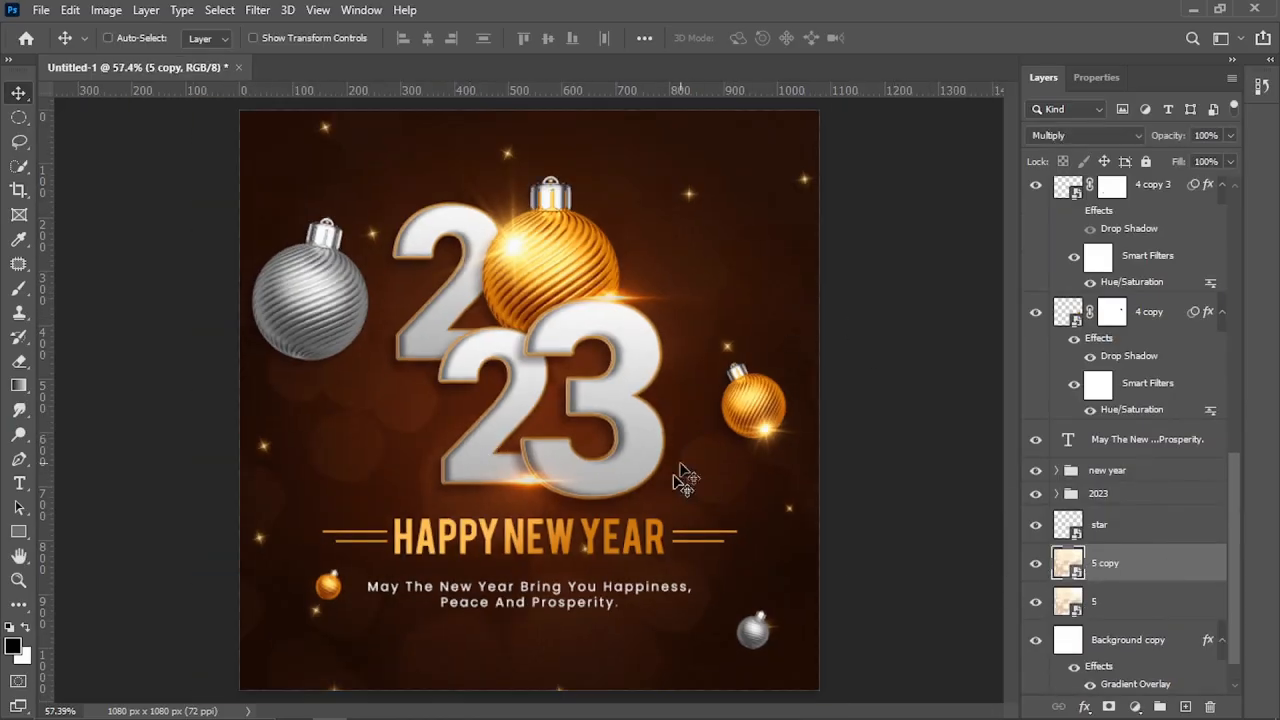
{"action": "scroll", "coordinate": [637, 536], "scroll_direction": "up", "scroll_amount": 1}
Reduce the Levels adjustment layer's opacity to 50%, trying 60% first.
{"action": "left_click_drag", "start_coordinate": [1235, 505], "coordinate": [1235, 235]}
{"action": "left_click", "coordinate": [1165, 196]}
{"action": "type", "text": "60"}
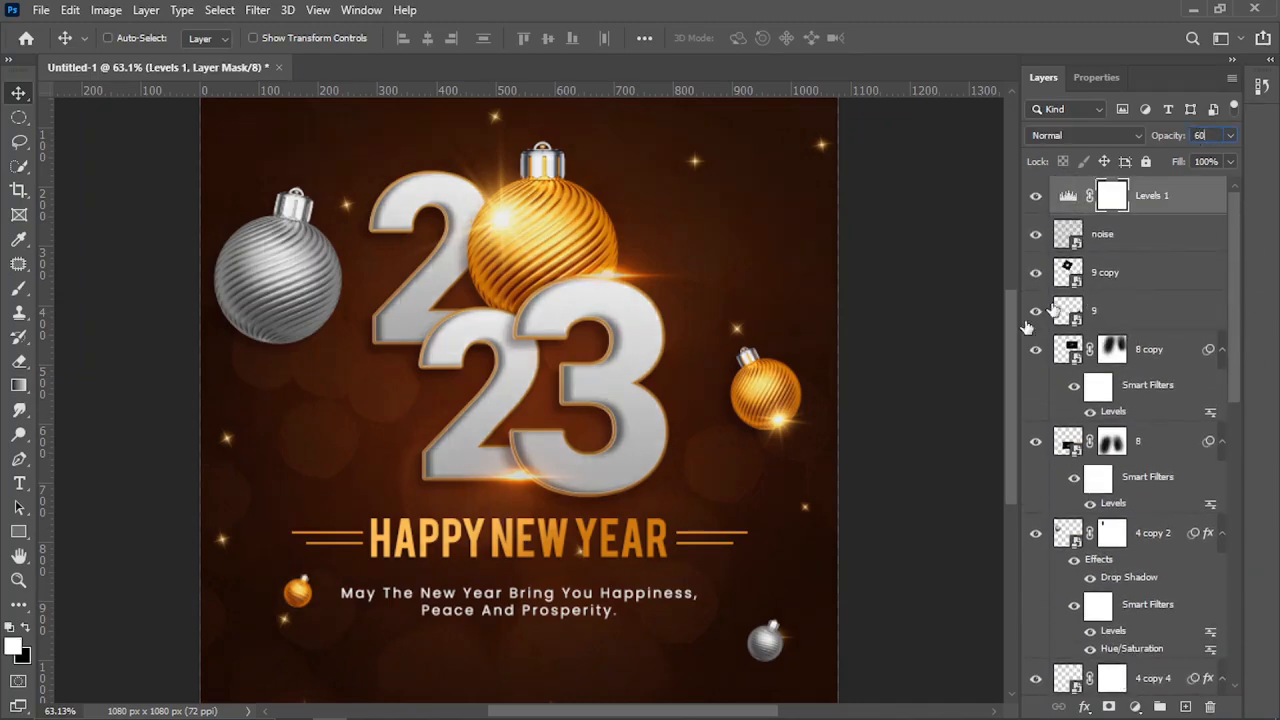
{"action": "left_click_drag", "start_coordinate": [513, 395], "coordinate": [499, 389]}
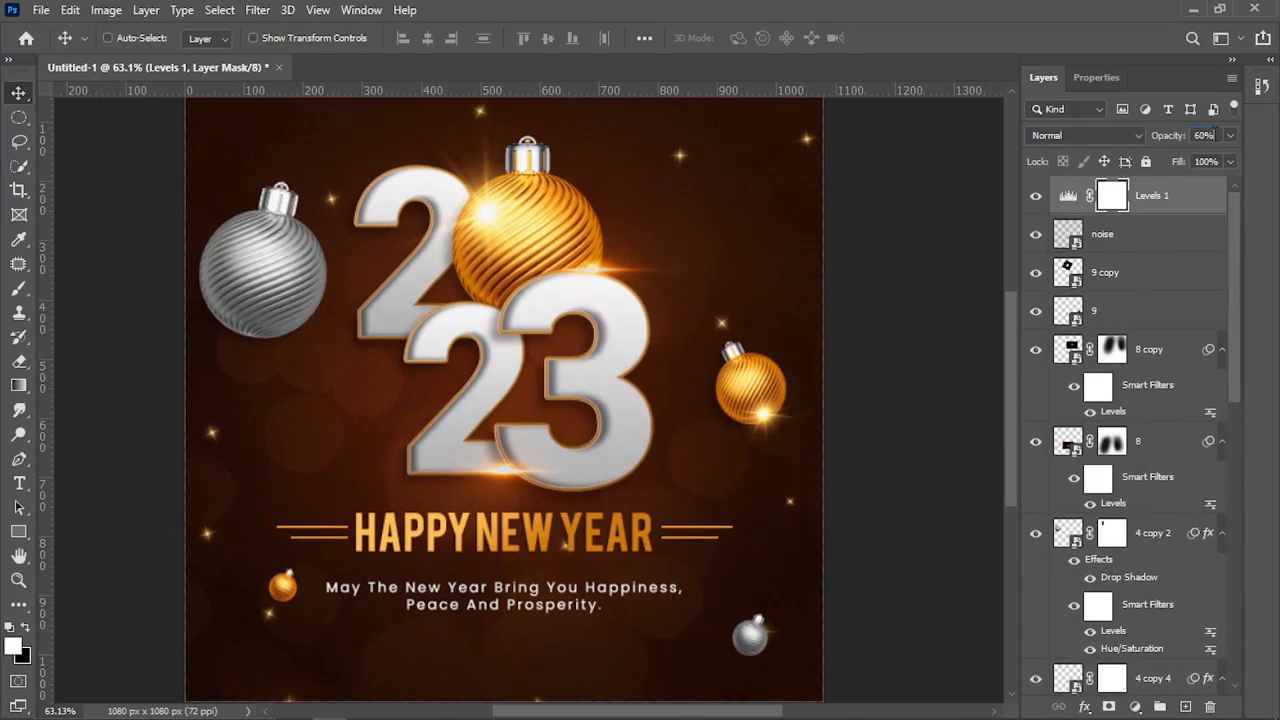
{"action": "type", "text": "50"}
{"action": "key", "text": "Return"}
Compare the whole design with and without the Levels adjustment by hiding its layer and showing it again.
{"action": "left_click", "coordinate": [1037, 198]}
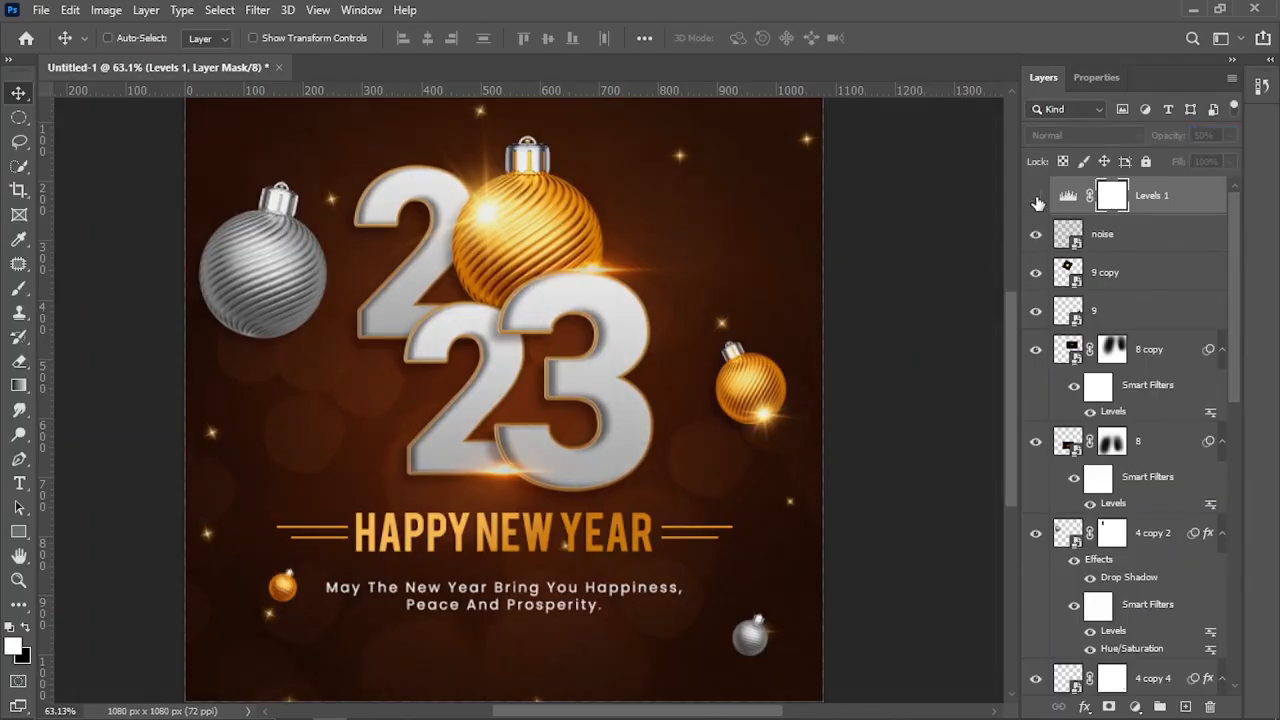
{"action": "left_click", "coordinate": [1037, 198]}
{"action": "key", "text": "ctrl+0"}
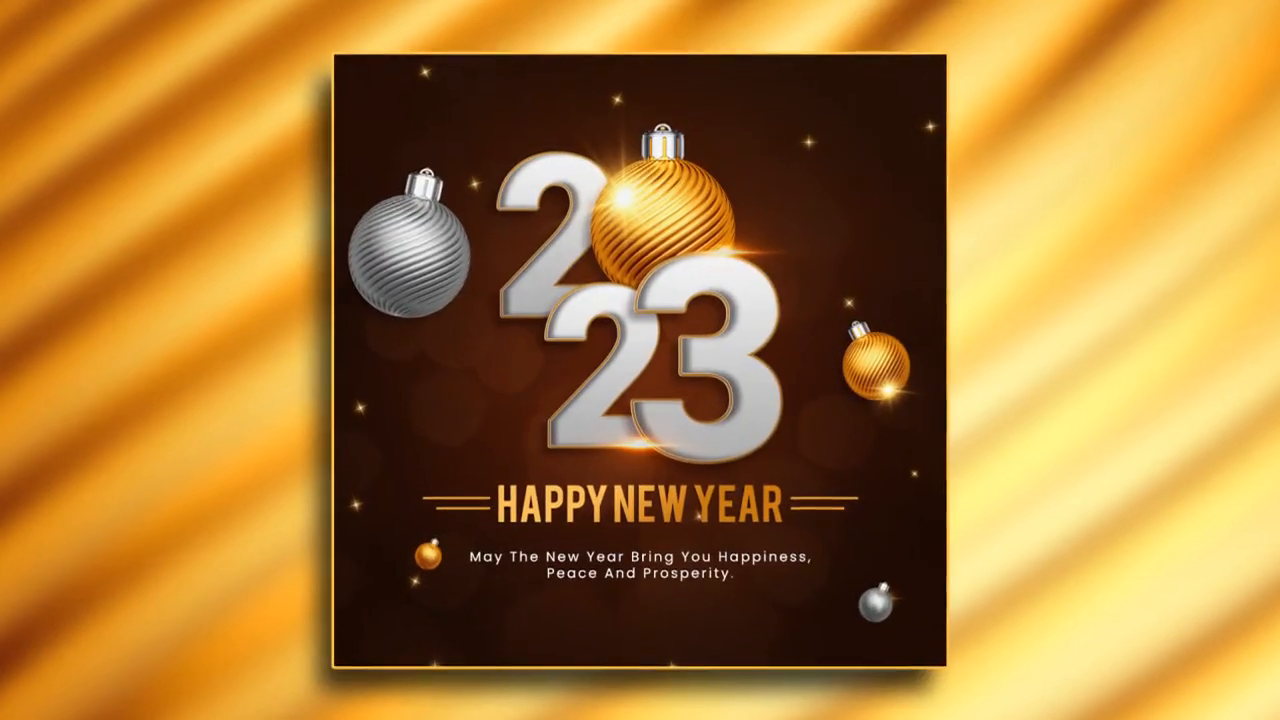